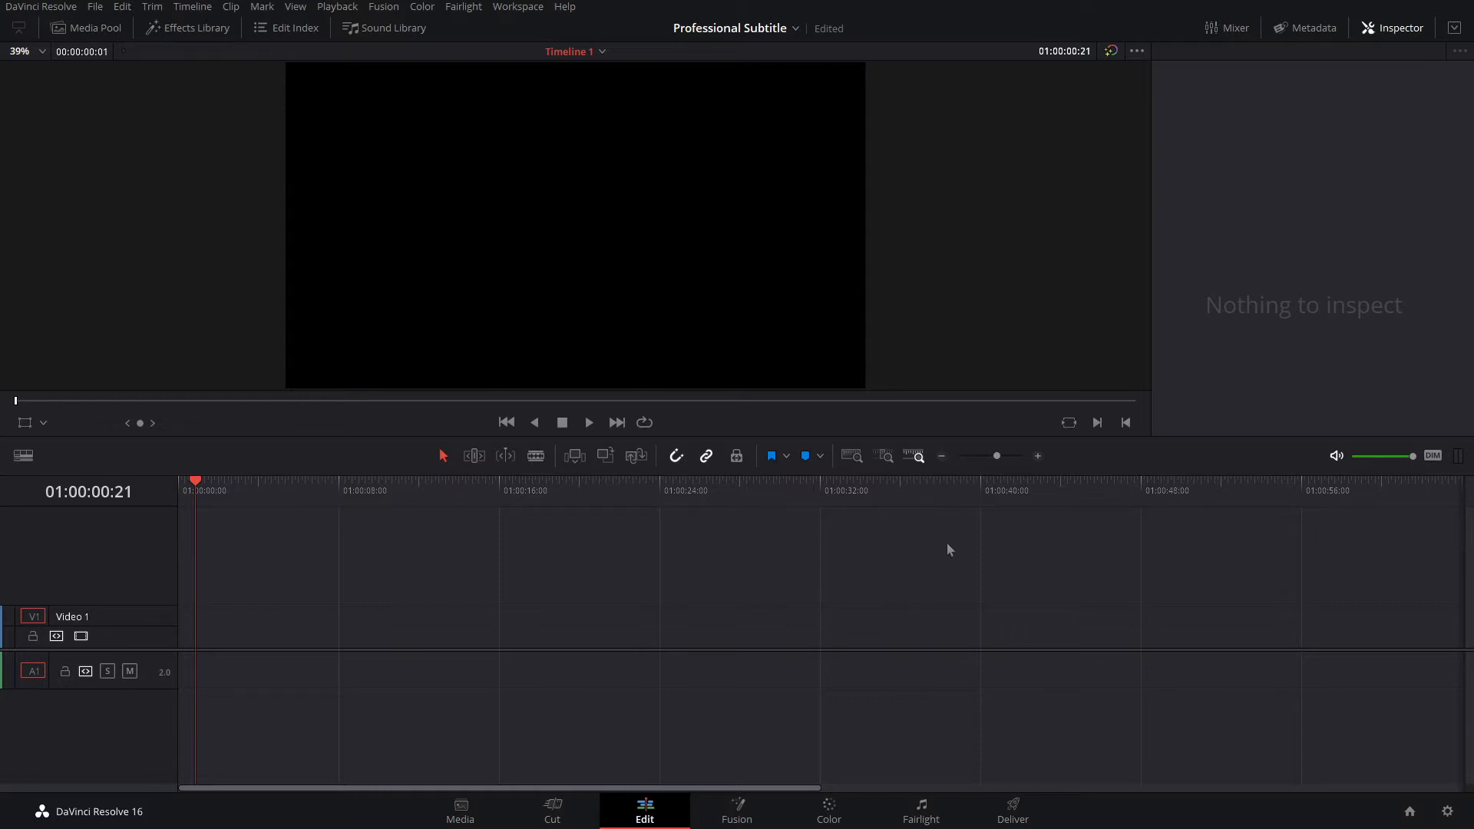
Step: Add a Fusion Composition from the effects library to the start of the Video 1 track
{"action": "left_click", "coordinate": [184, 28]}
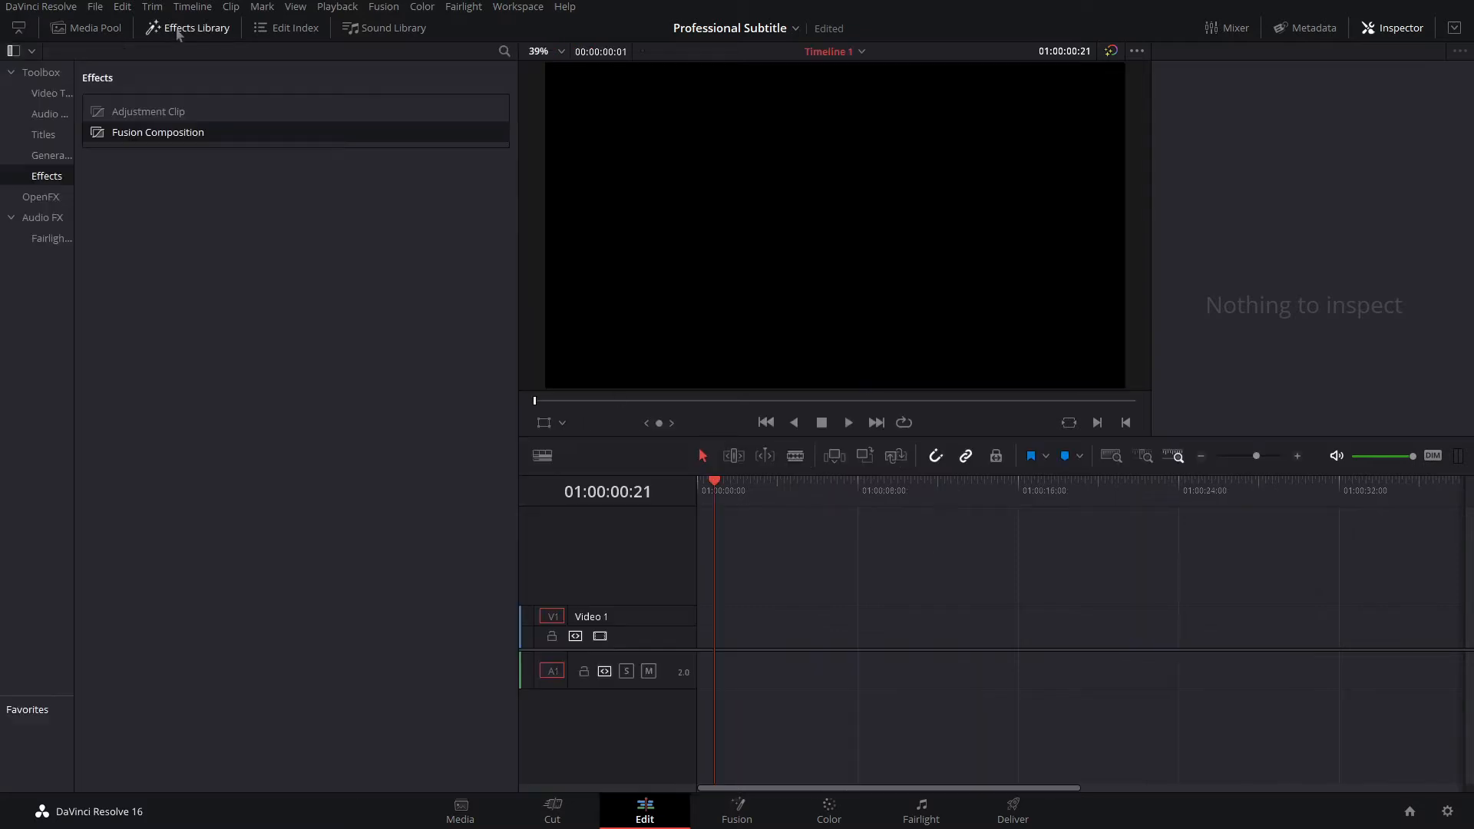
{"action": "left_click_drag", "start_coordinate": [177, 135], "coordinate": [702, 628]}
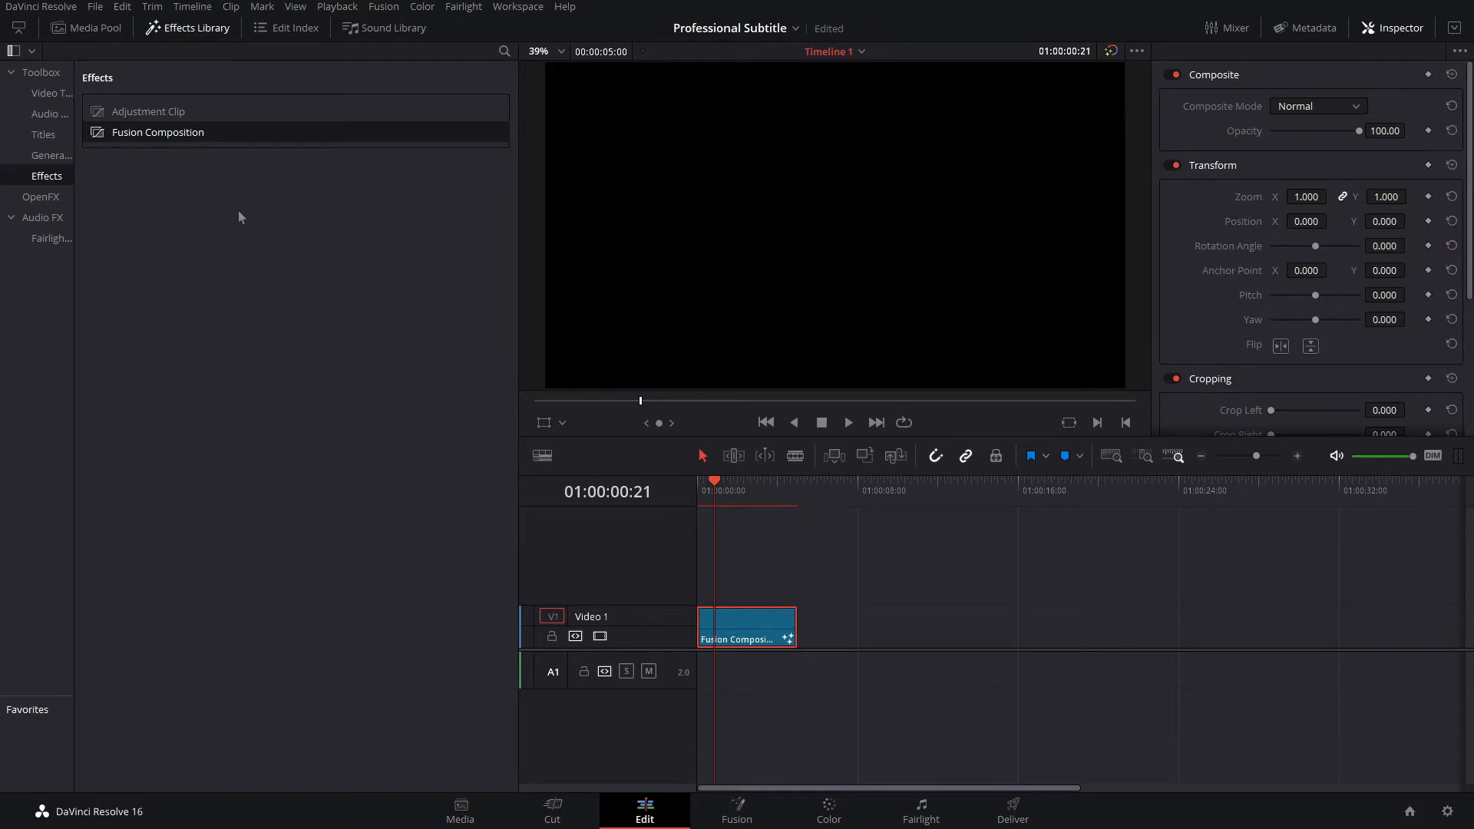
Step: Try out the "store.rvisual.cz - lower 3rd - left label" title on Video 1 at different clip lengths, and delete it
{"action": "left_click", "coordinate": [49, 138]}
{"action": "scroll", "coordinate": [459, 396], "scroll_direction": "down", "scroll_amount": 10}
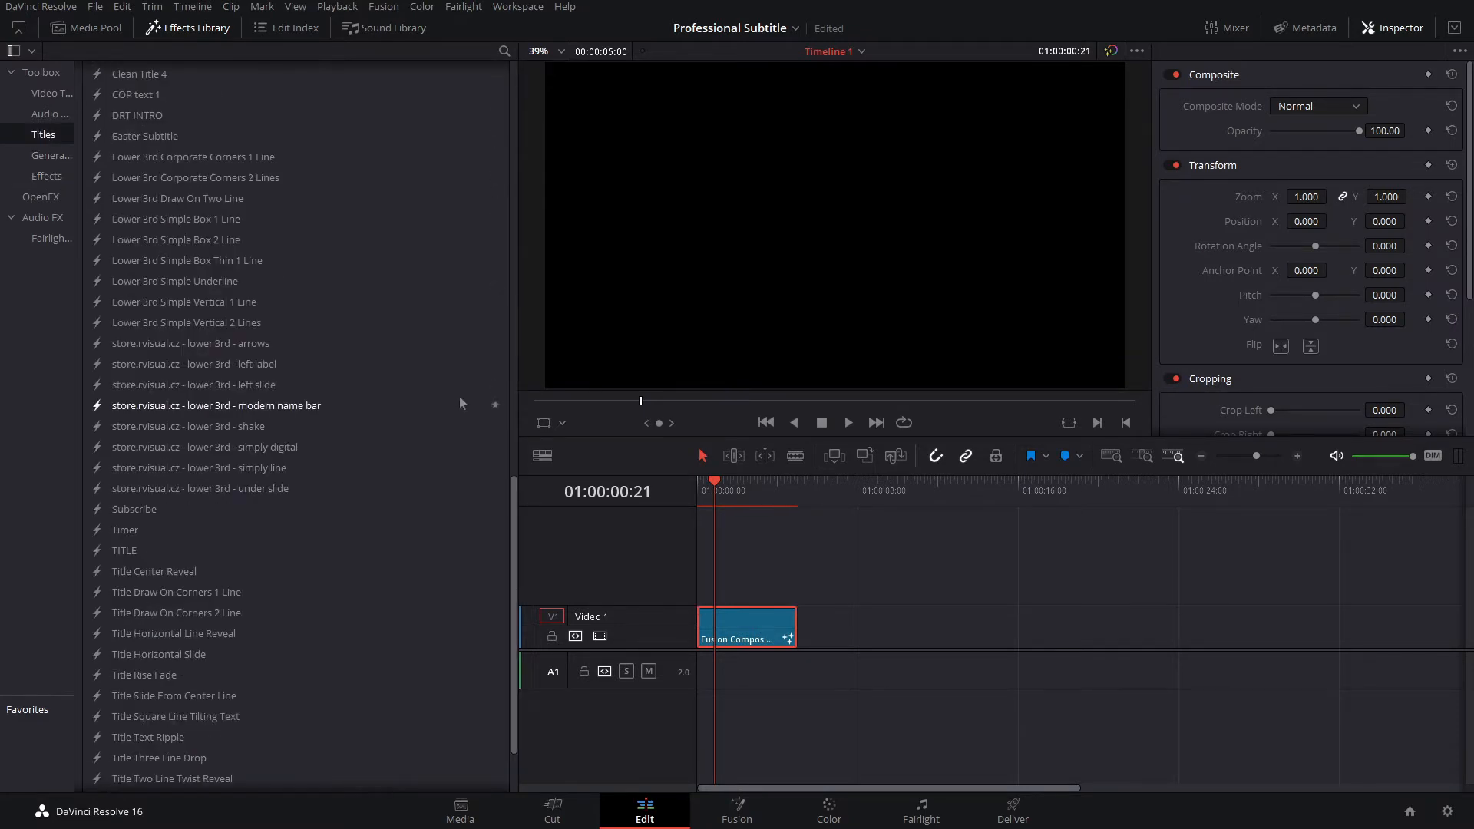
{"action": "left_click_drag", "start_coordinate": [230, 364], "coordinate": [915, 628]}
{"action": "left_click", "coordinate": [955, 486]}
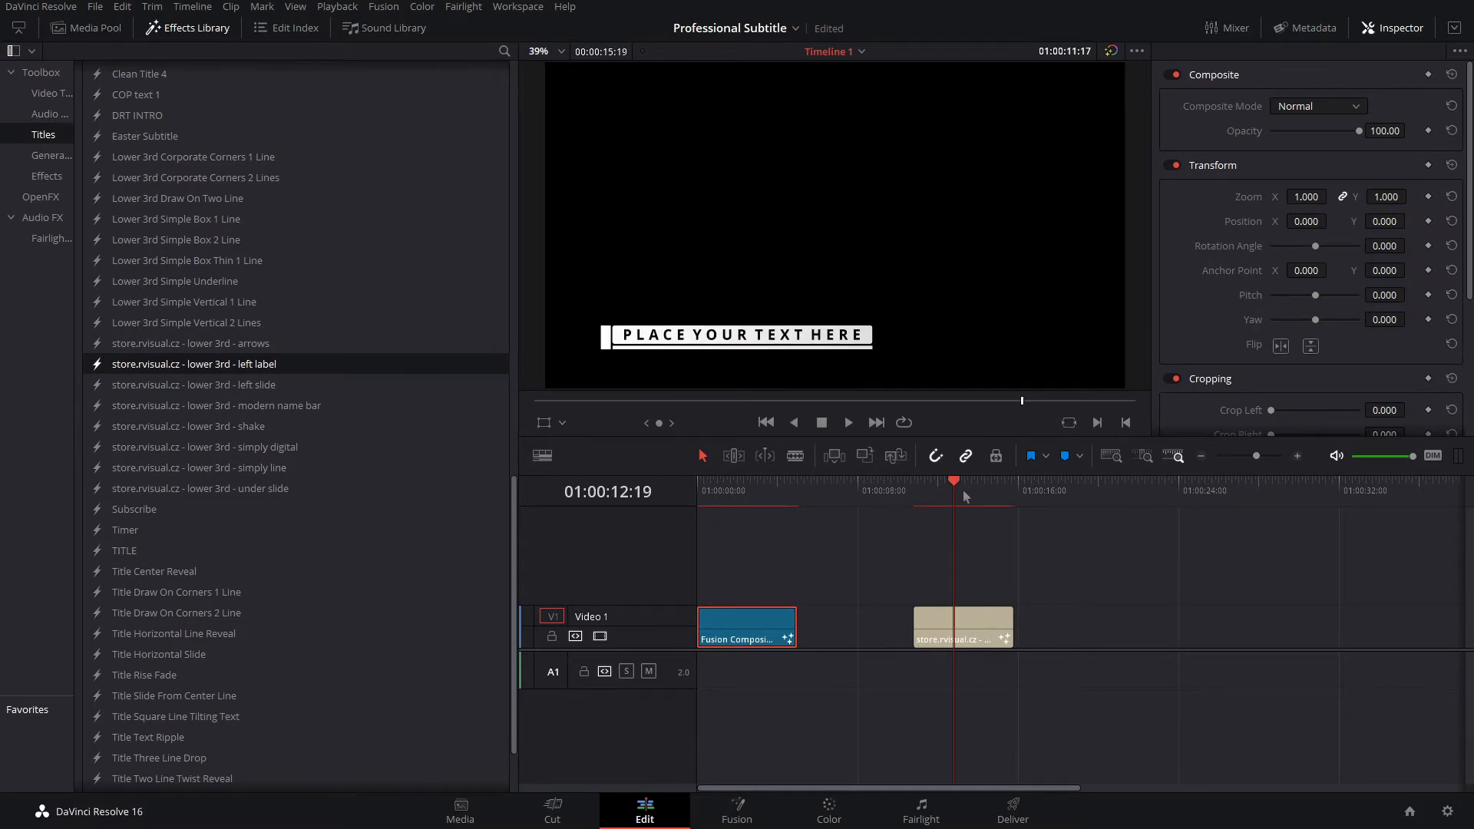
{"action": "left_click_drag", "start_coordinate": [1007, 621], "coordinate": [970, 620]}
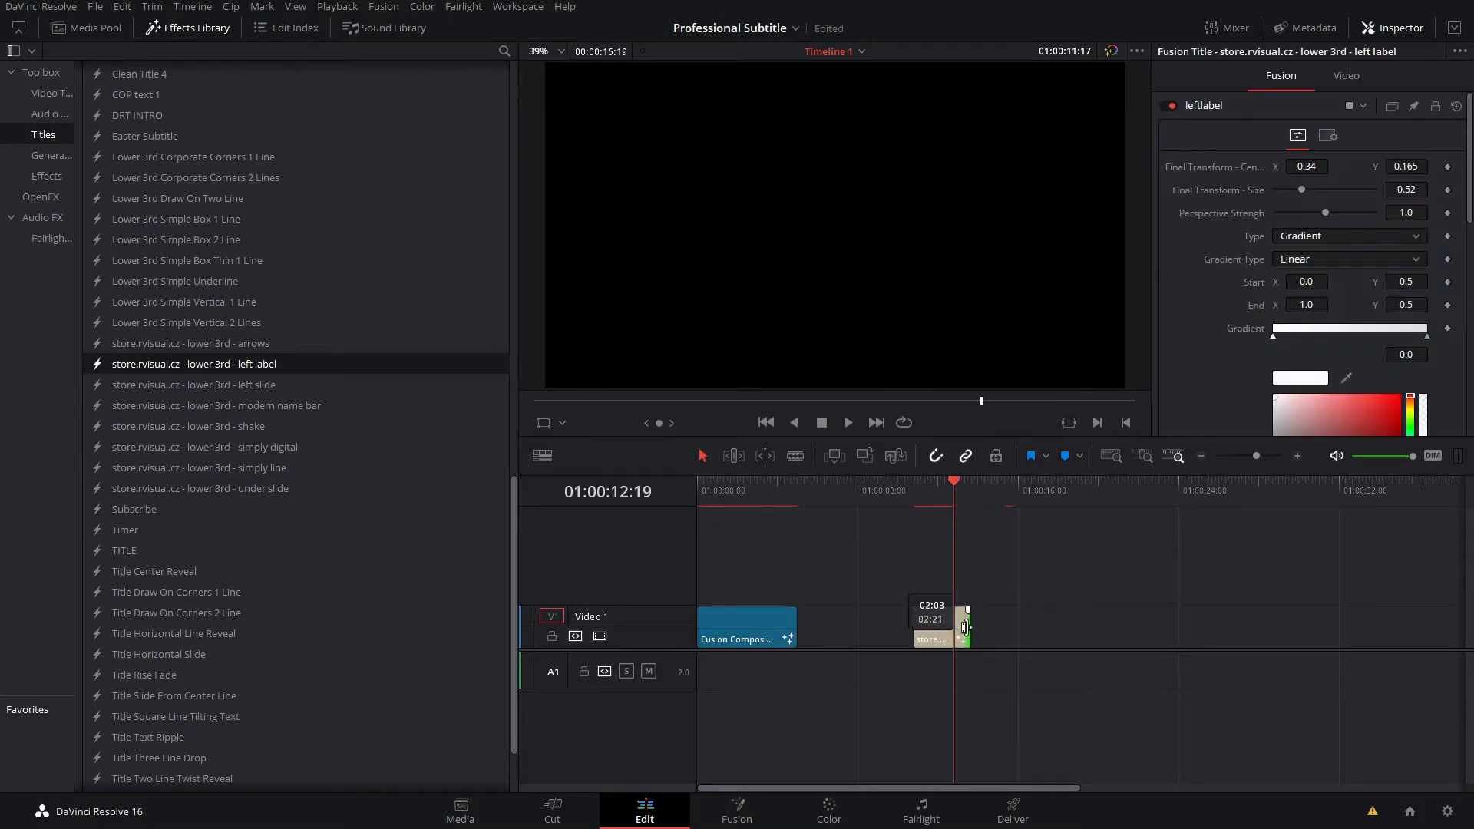
{"action": "mouse_move", "coordinate": [958, 496]}
{"action": "left_mouse_down"}
{"action": "mouse_move", "coordinate": [936, 497]}
{"action": "mouse_move", "coordinate": [947, 506]}
{"action": "left_mouse_up"}
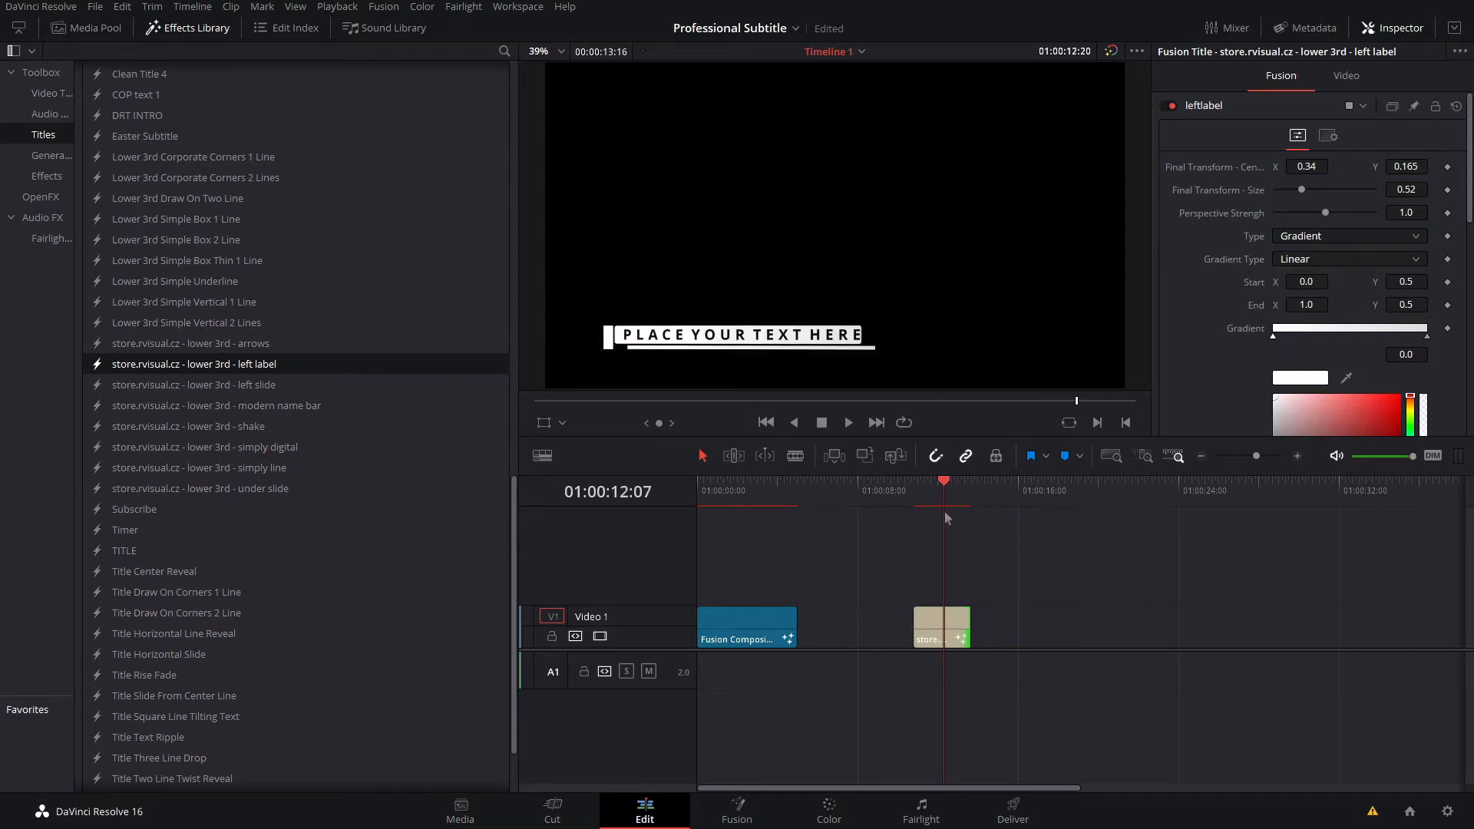
{"action": "mouse_move", "coordinate": [964, 629]}
{"action": "left_mouse_down"}
{"action": "mouse_move", "coordinate": [1252, 628]}
{"action": "mouse_move", "coordinate": [981, 637]}
{"action": "left_mouse_up"}
{"action": "key", "text": "Delete"}
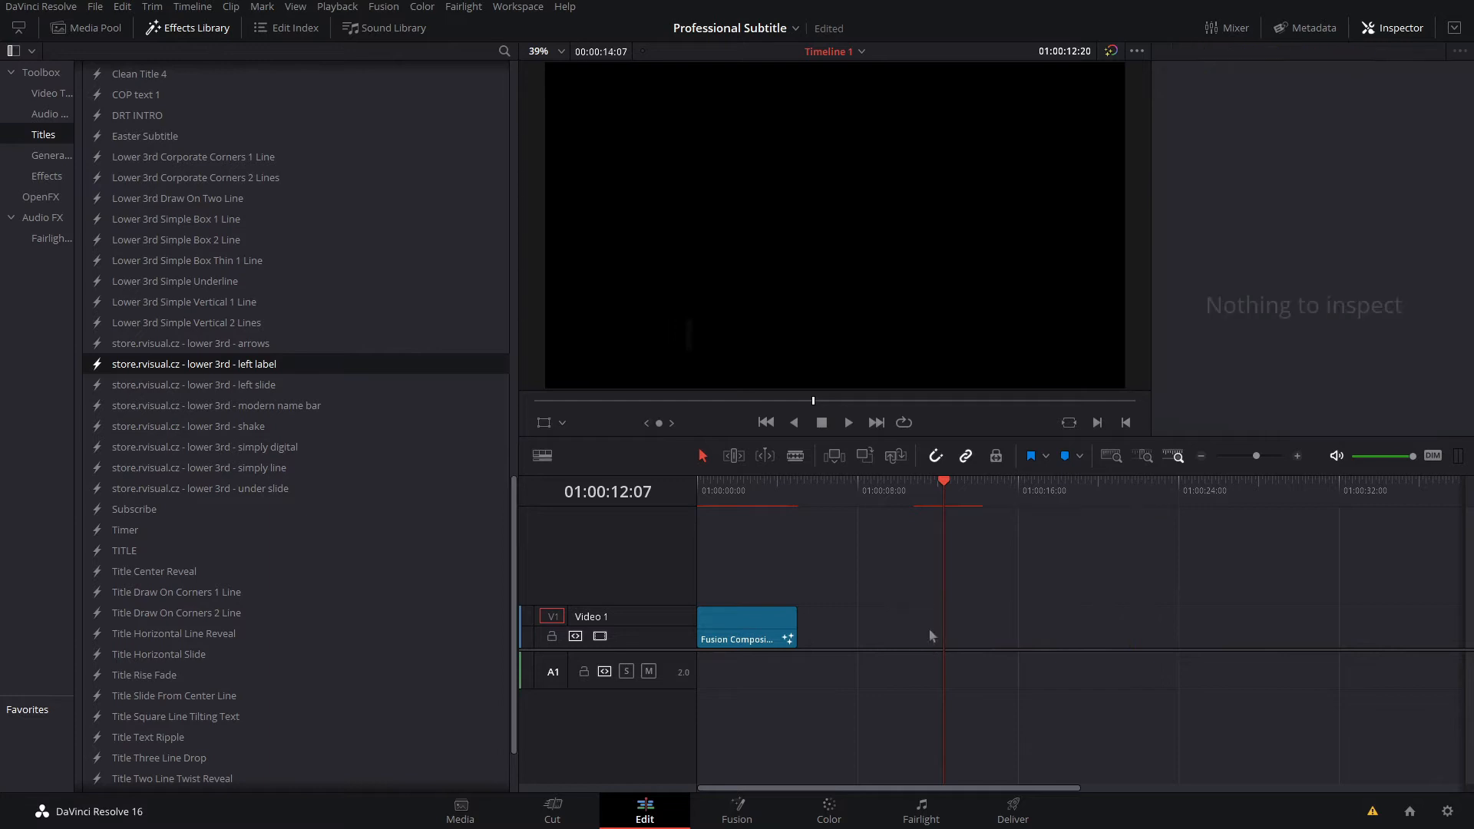
Step: Change the Fusion Composition clip's duration to 00:00:02:00
{"action": "left_click_drag", "start_coordinate": [658, 482], "coordinate": [718, 603]}
{"action": "left_click", "coordinate": [731, 618]}
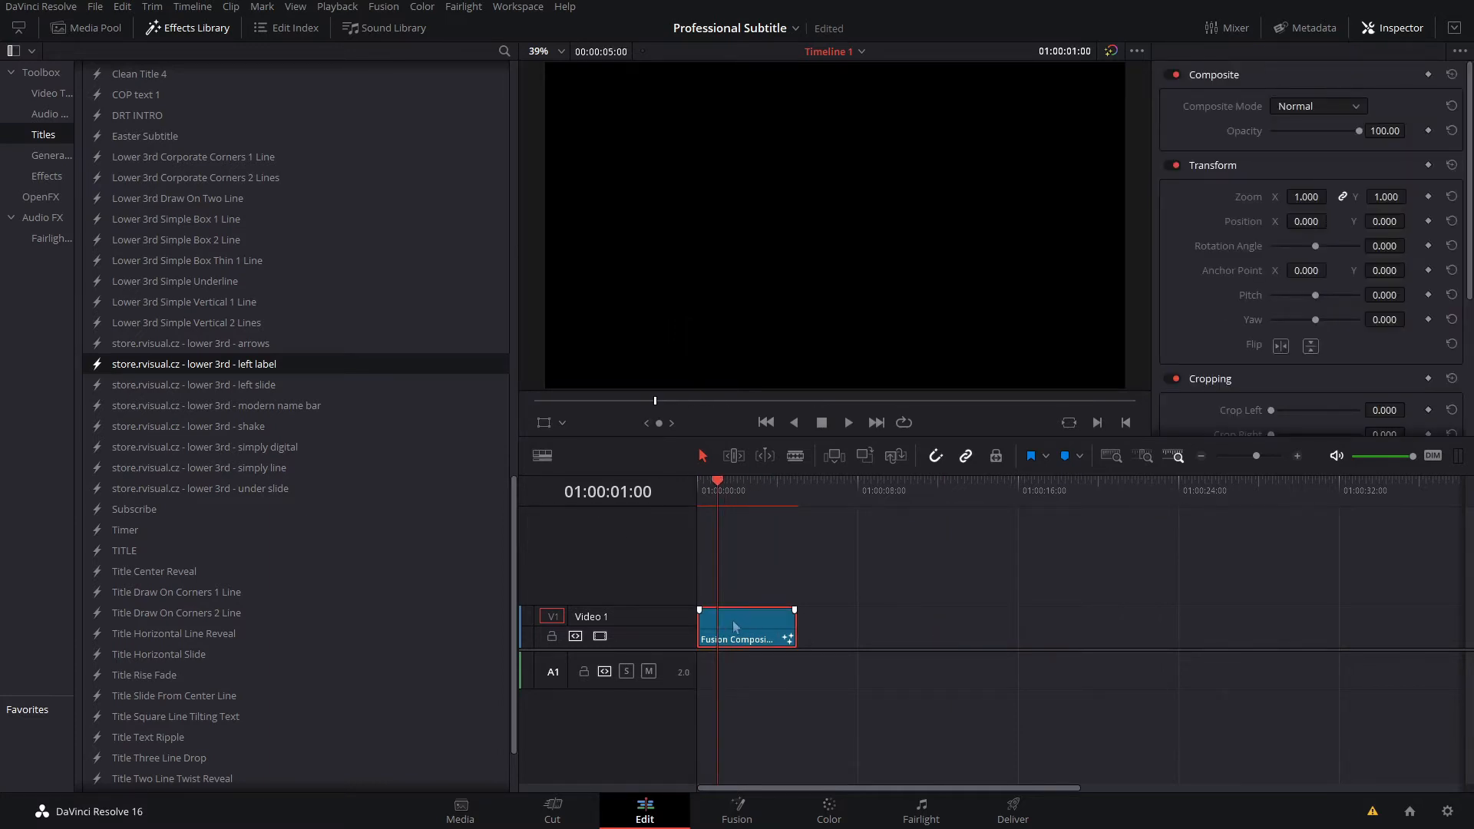
{"action": "key", "text": "ctrl+d"}
{"action": "left_click", "coordinate": [783, 525]}
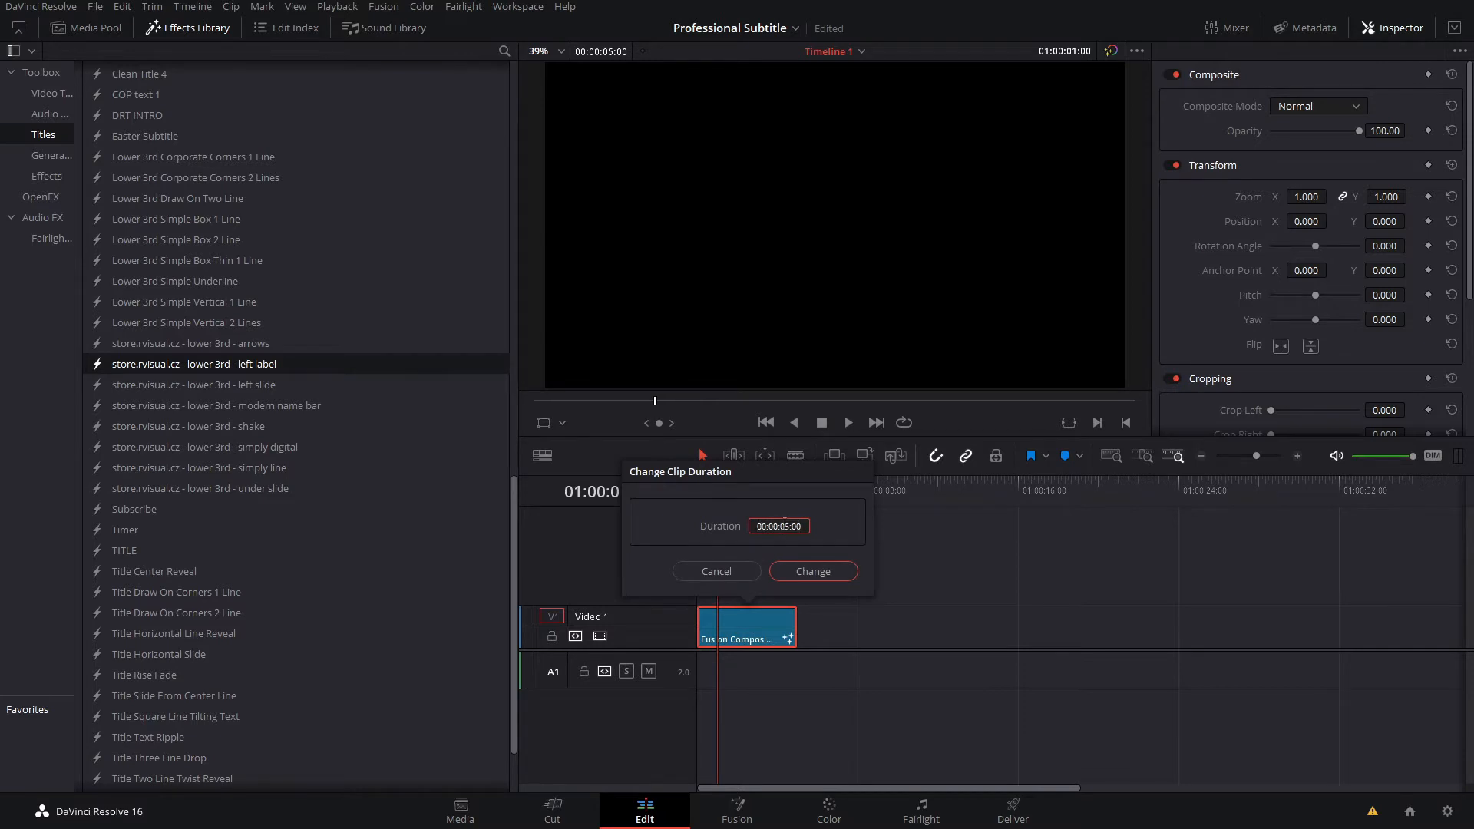
{"action": "left_click", "coordinate": [845, 570]}
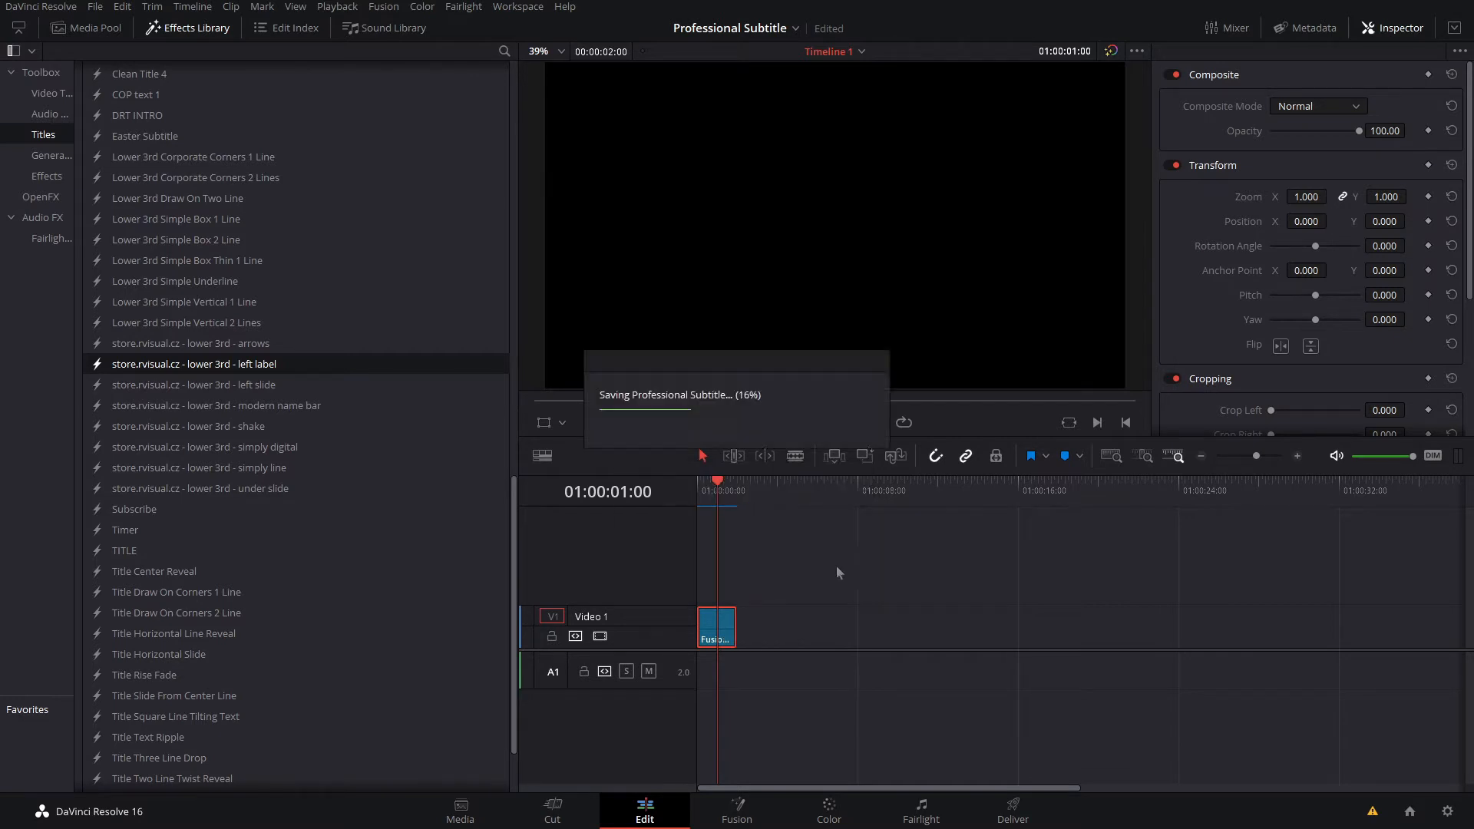
Step: Open the composition on the Fusion page and shift the MediaOut1 node to the right to make room for nodes
{"action": "left_click", "coordinate": [714, 489]}
{"action": "left_click", "coordinate": [736, 807]}
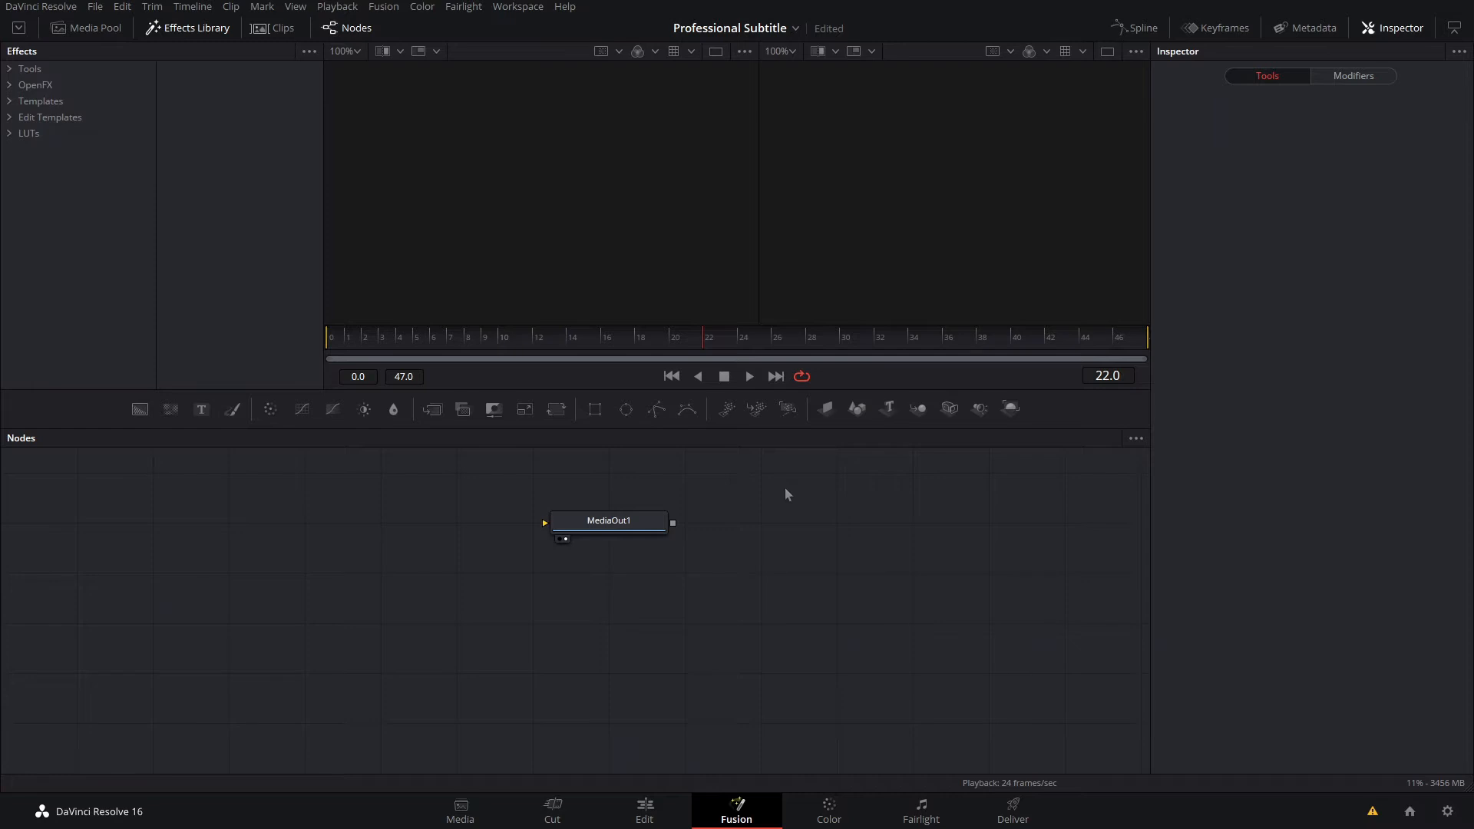
{"action": "left_click_drag", "start_coordinate": [704, 503], "coordinate": [985, 541]}
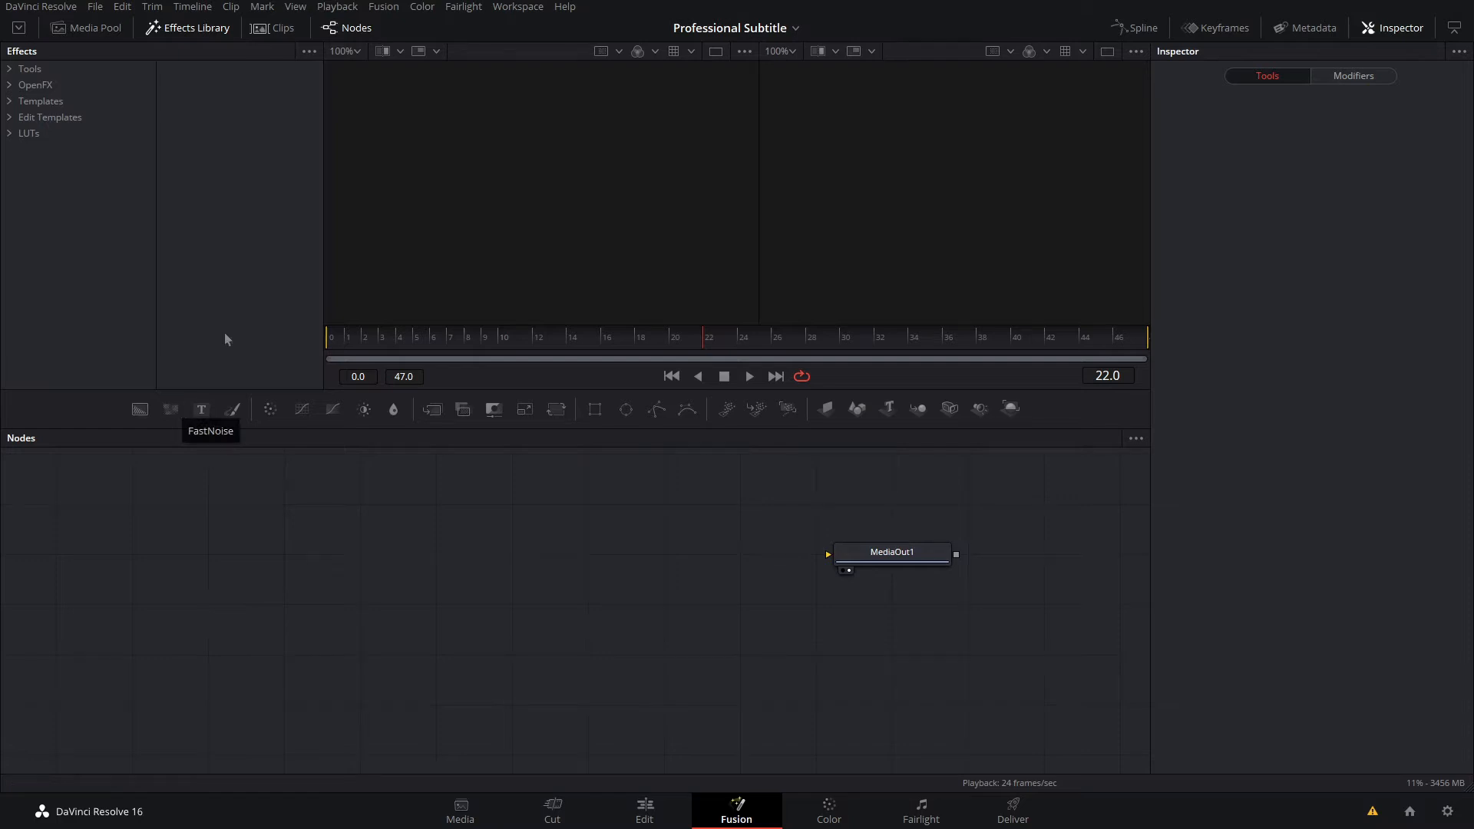
Step: Mask a Background node with a Rectangle node and merge it over a second Background node, swapping the merge inputs
{"action": "left_click_drag", "start_coordinate": [595, 409], "coordinate": [478, 508]}
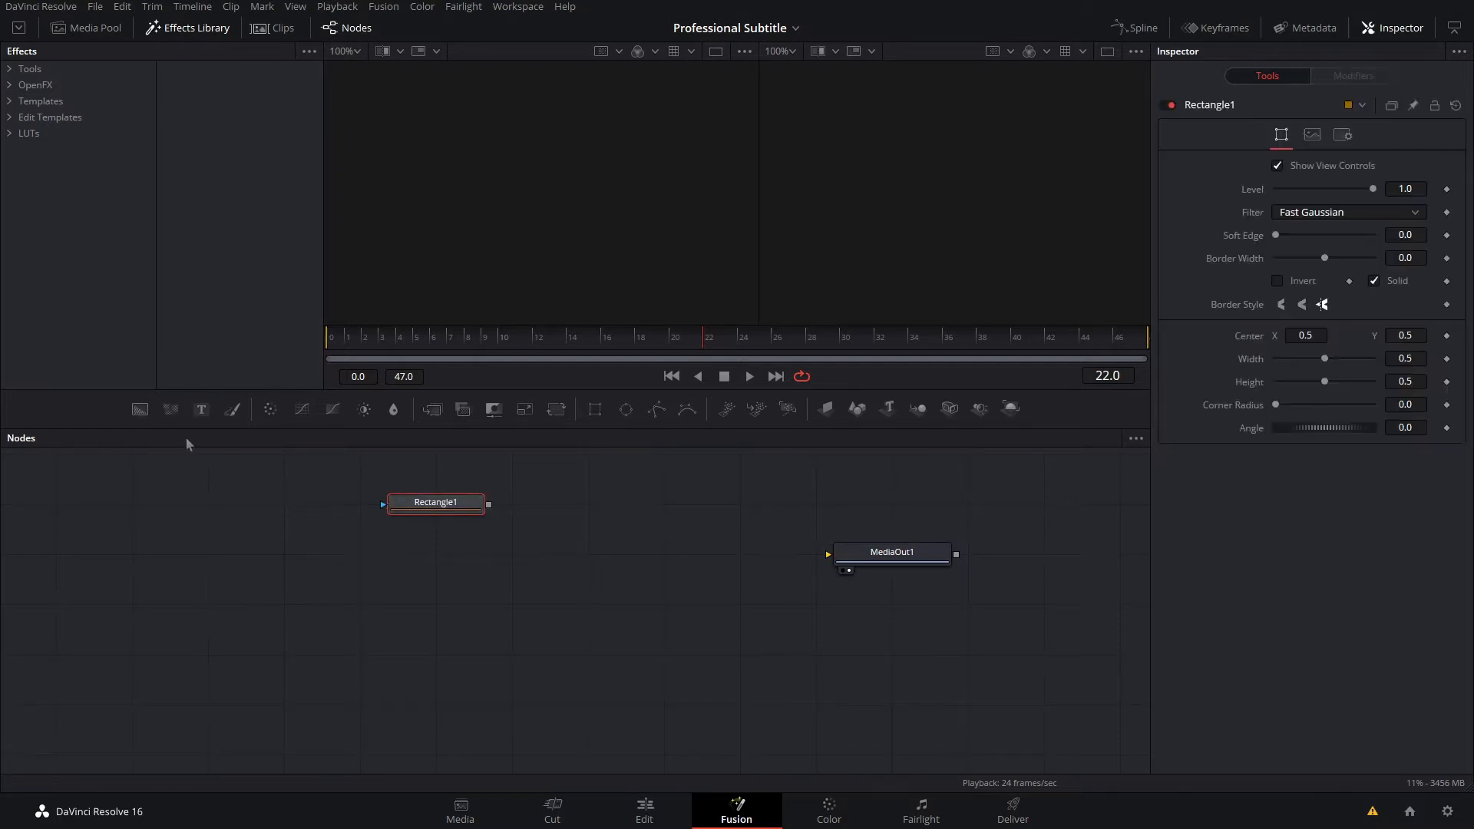
{"action": "left_click_drag", "start_coordinate": [137, 411], "coordinate": [476, 541]}
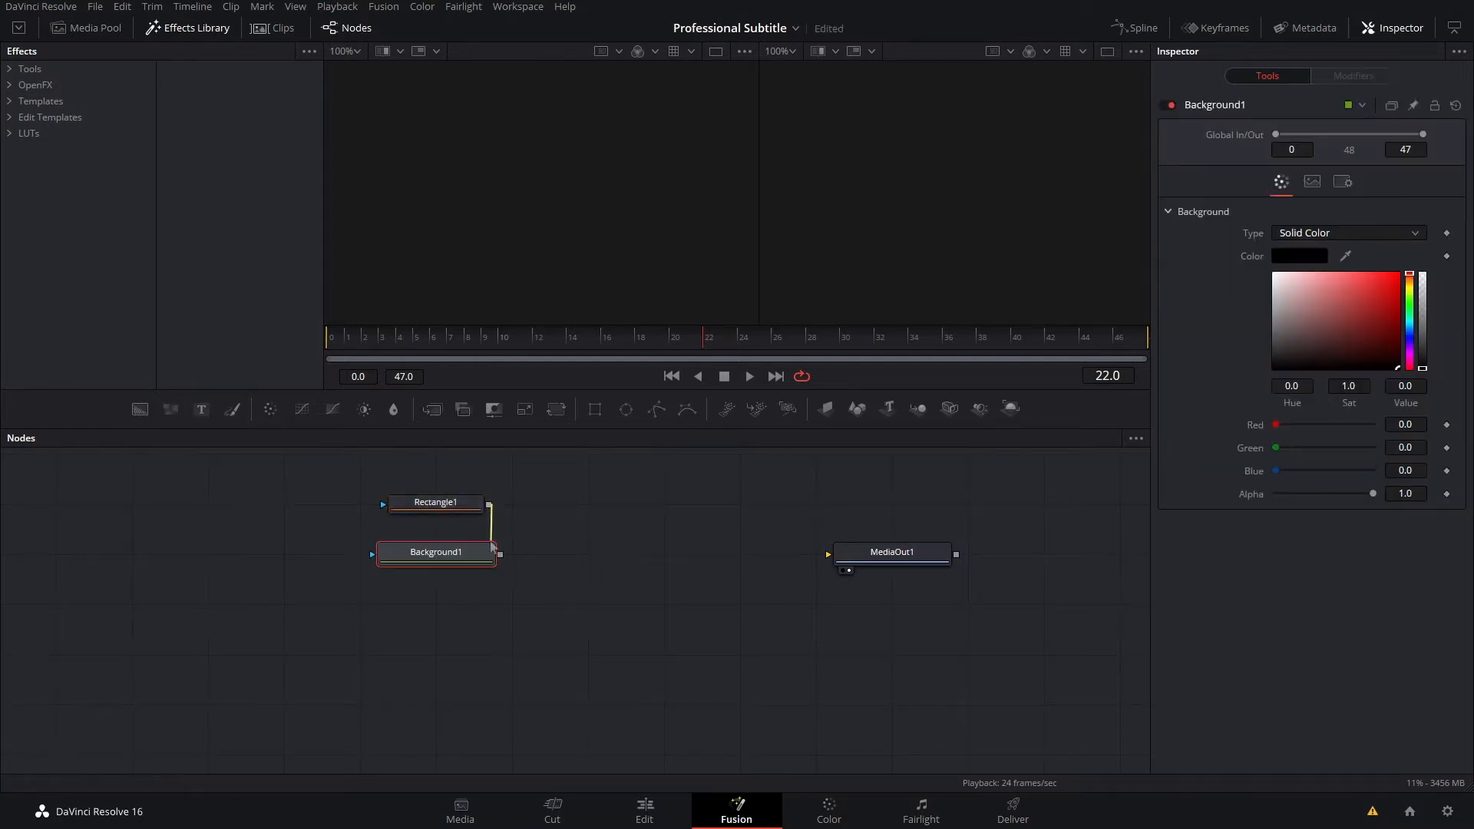
{"action": "left_click_drag", "start_coordinate": [140, 409], "coordinate": [500, 554]}
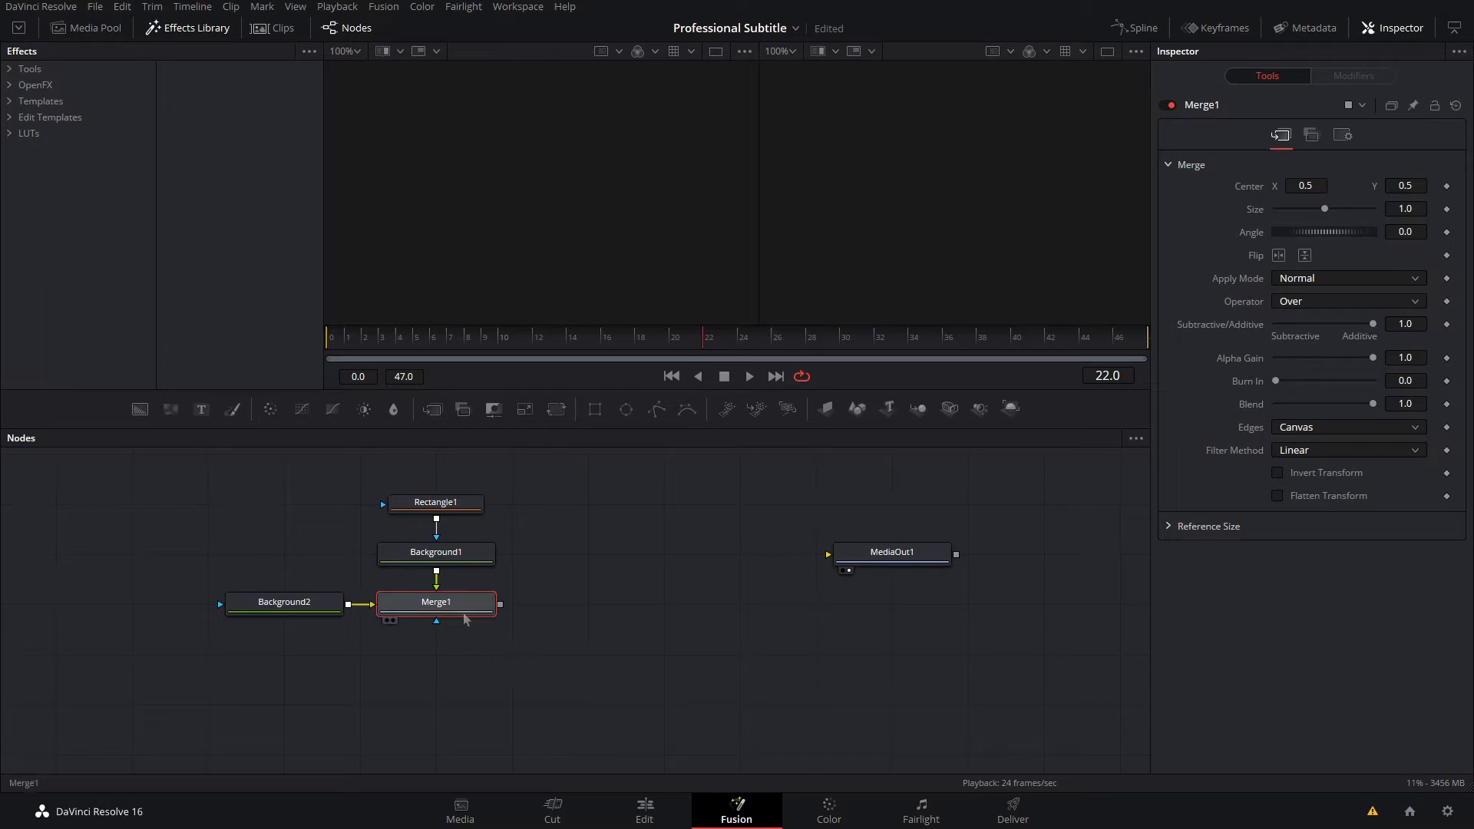
{"action": "key", "text": "ctrl+t"}
Step: Set Background2's alpha to 0 and Background1's color to white, displaying Merge1 in the viewer
{"action": "left_click", "coordinate": [330, 607]}
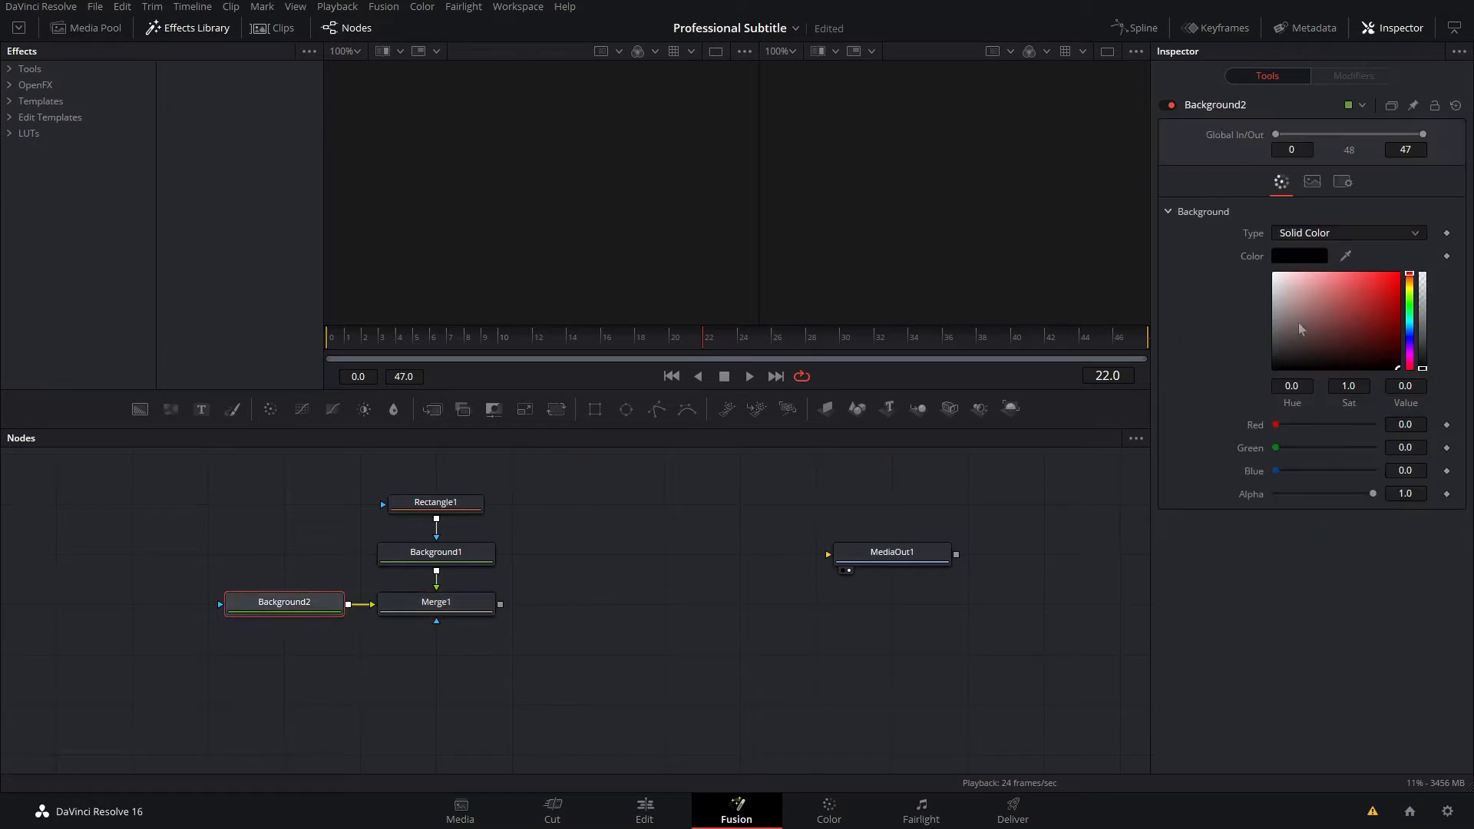
{"action": "left_click_drag", "start_coordinate": [1421, 290], "coordinate": [1426, 240]}
{"action": "left_click_drag", "start_coordinate": [466, 603], "coordinate": [558, 276]}
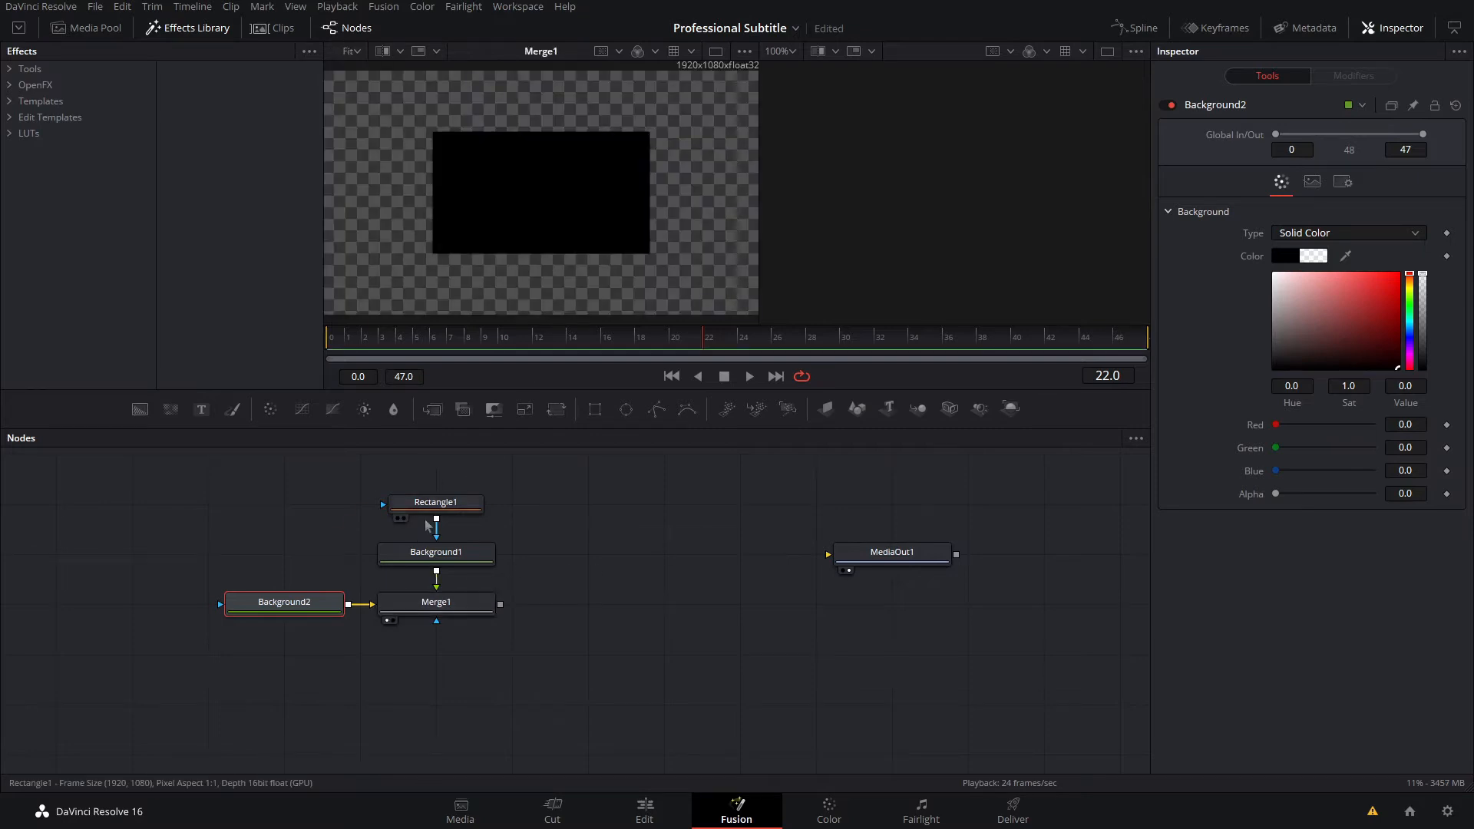
{"action": "left_click", "coordinate": [435, 555]}
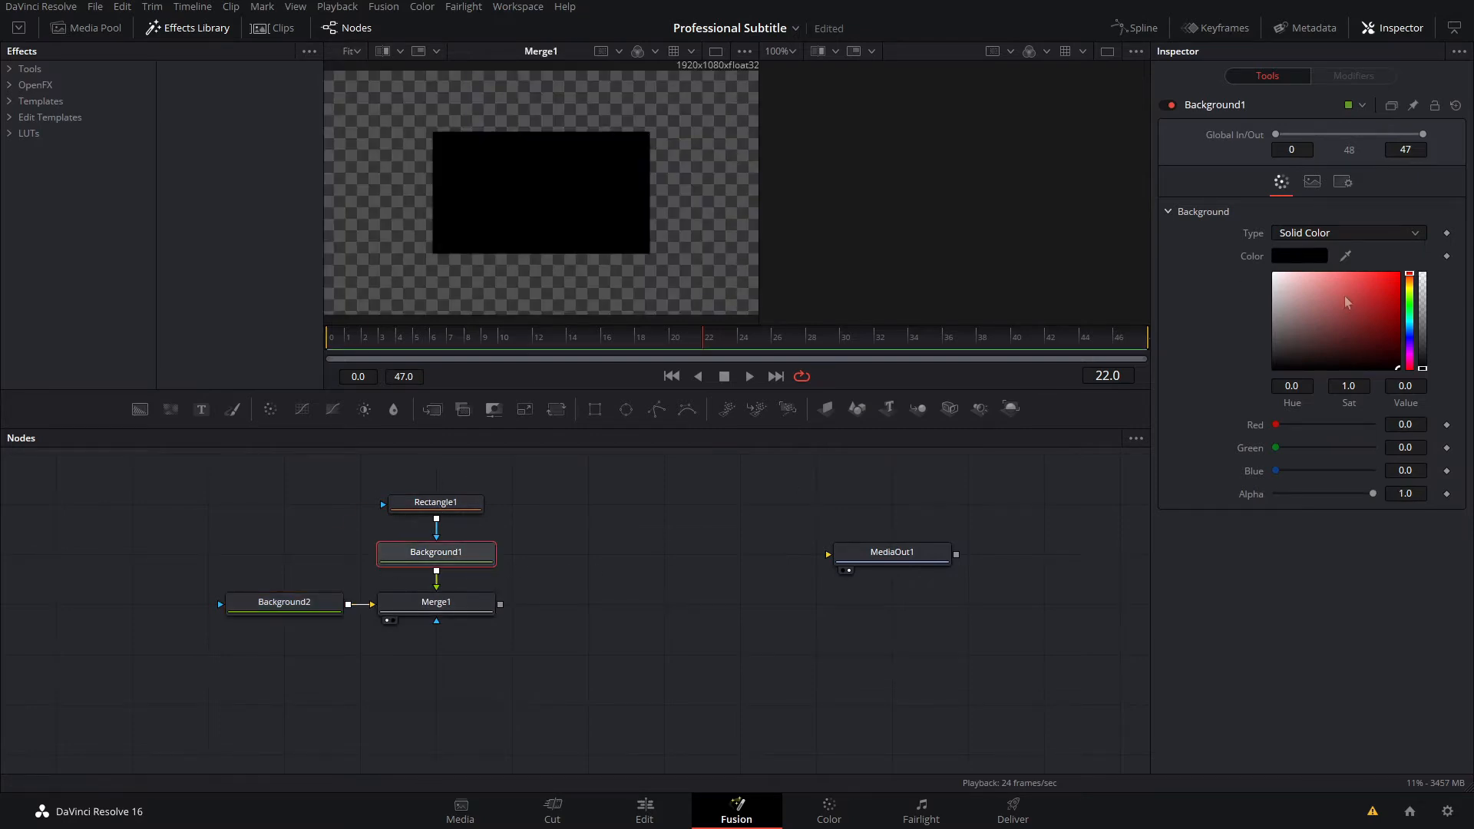
Step: Shape Rectangle1 into a pill with height about 0.11, width about 0.58 and corner radius 1.0
{"action": "left_click", "coordinate": [460, 512]}
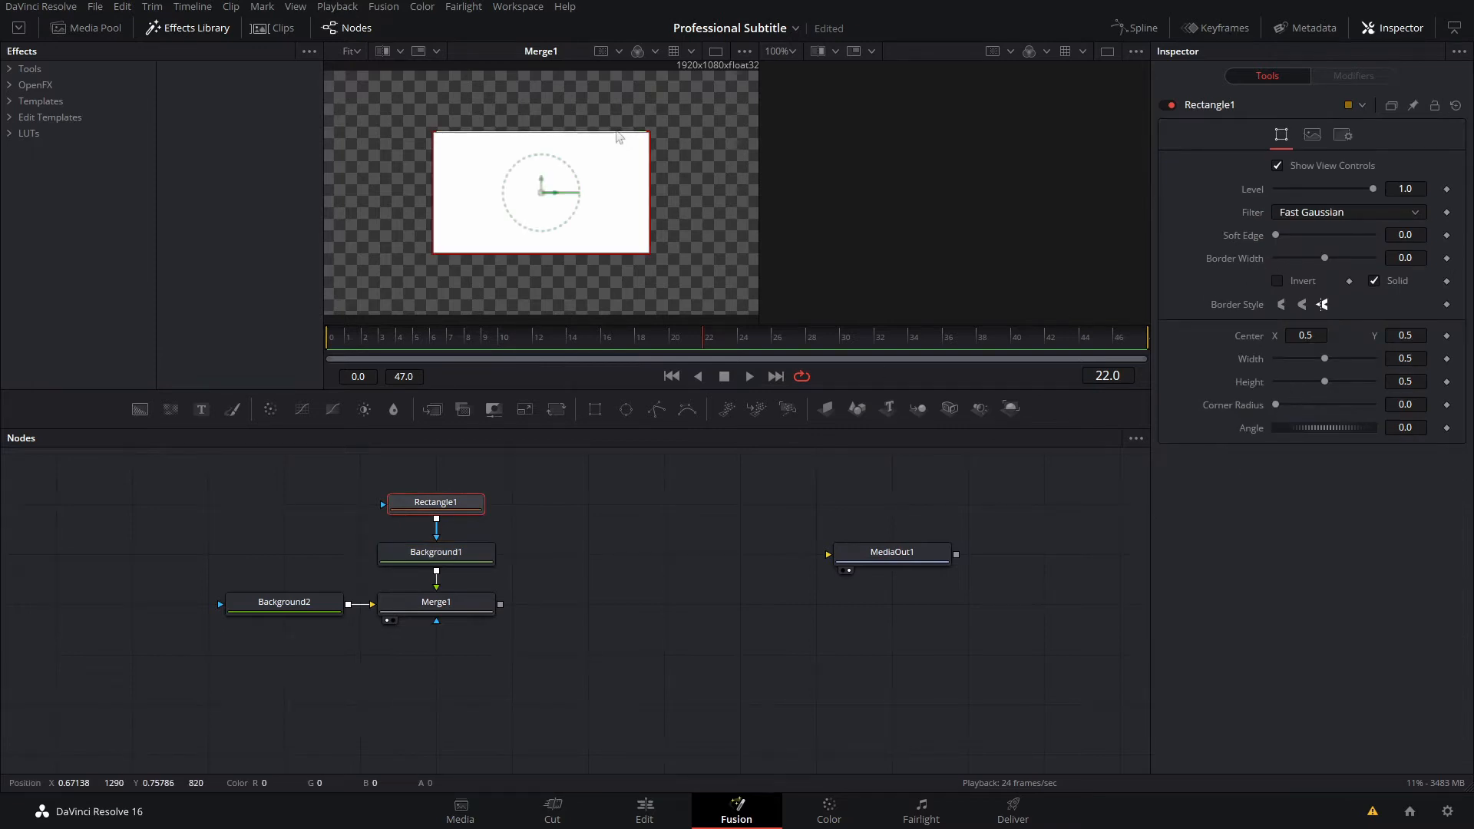
{"action": "left_click_drag", "start_coordinate": [613, 139], "coordinate": [619, 183]}
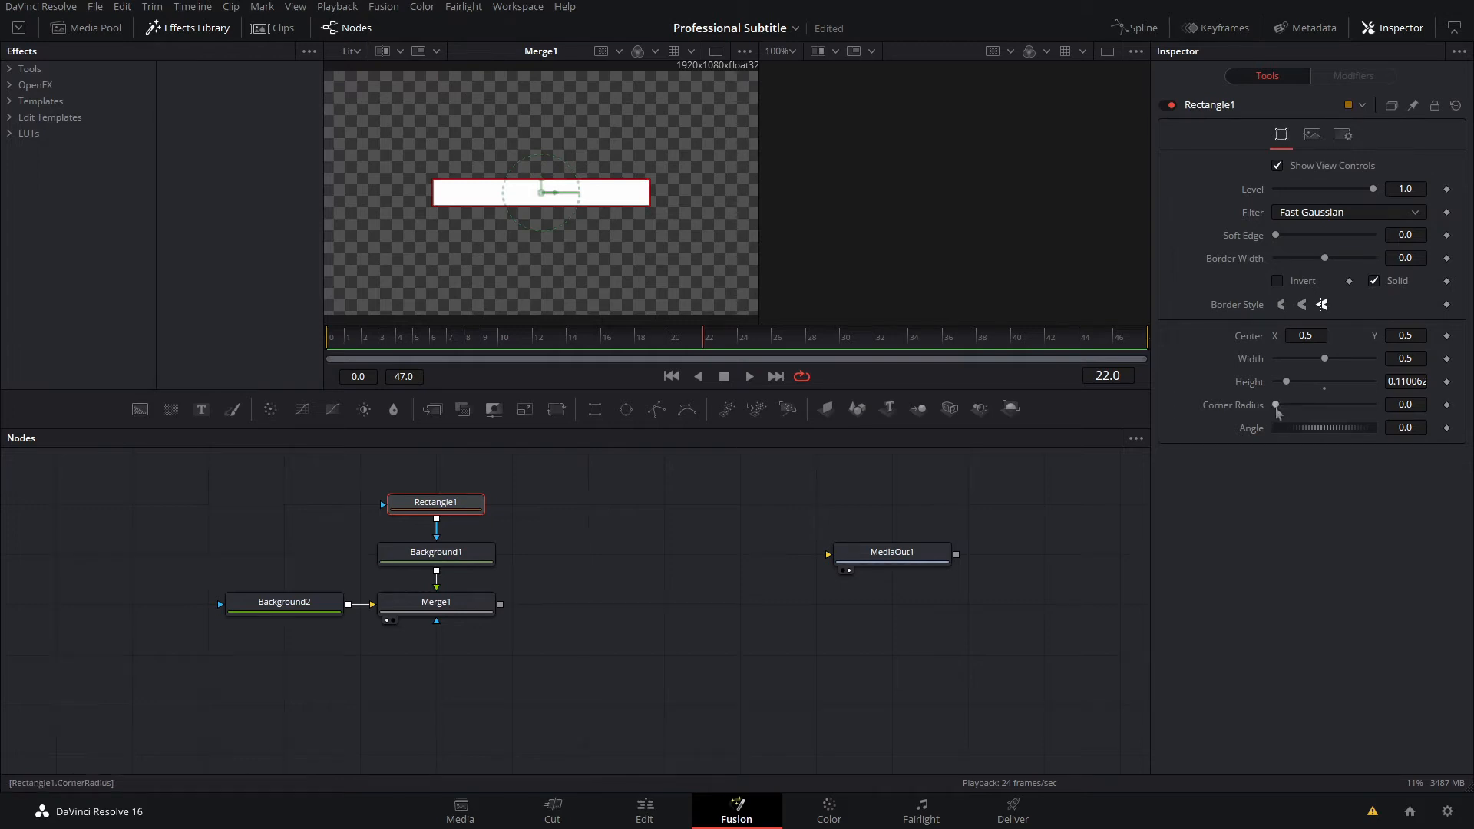
{"action": "left_click_drag", "start_coordinate": [1277, 405], "coordinate": [1357, 414]}
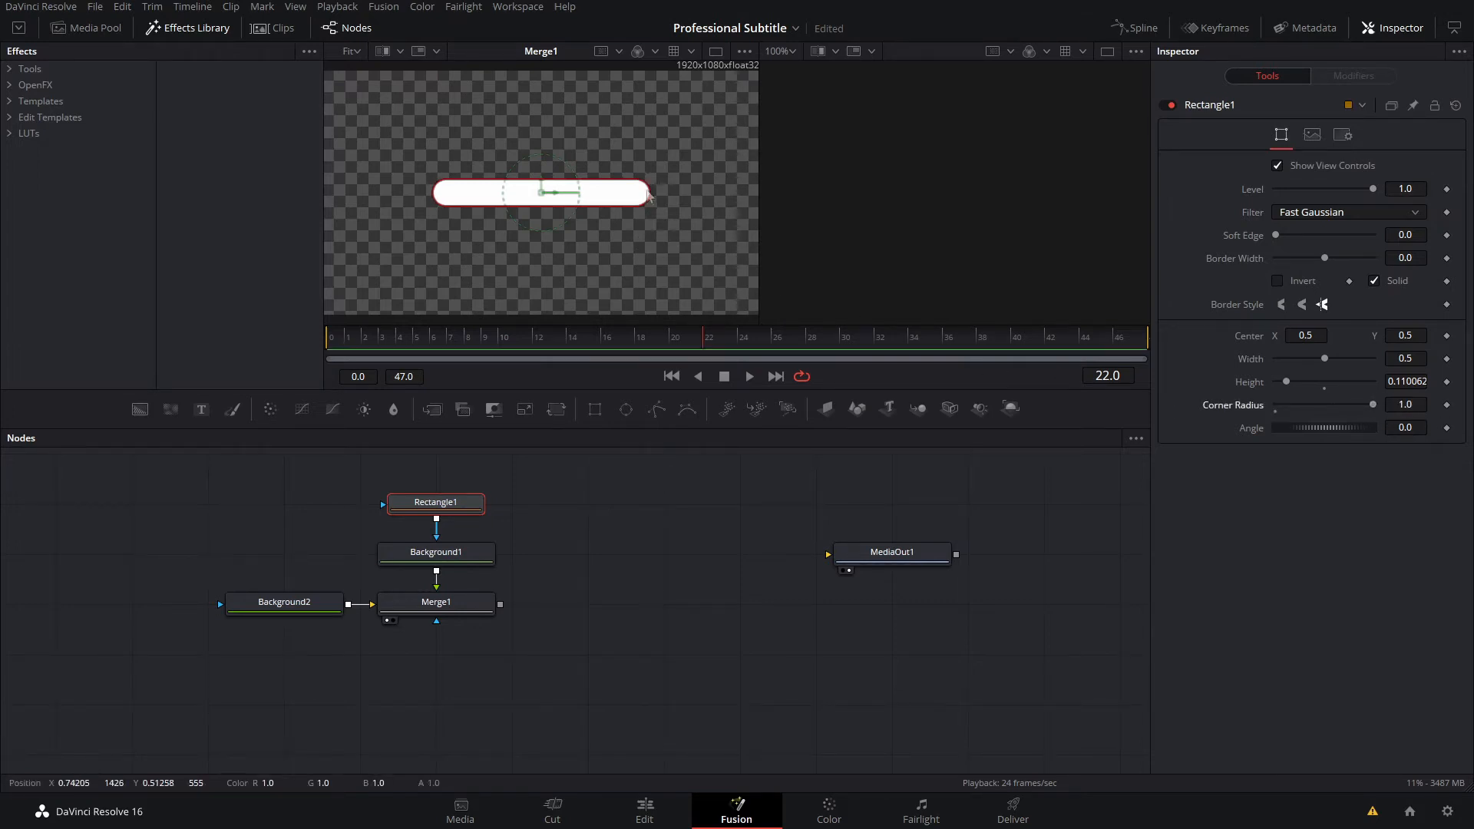
{"action": "left_click_drag", "start_coordinate": [649, 193], "coordinate": [658, 194]}
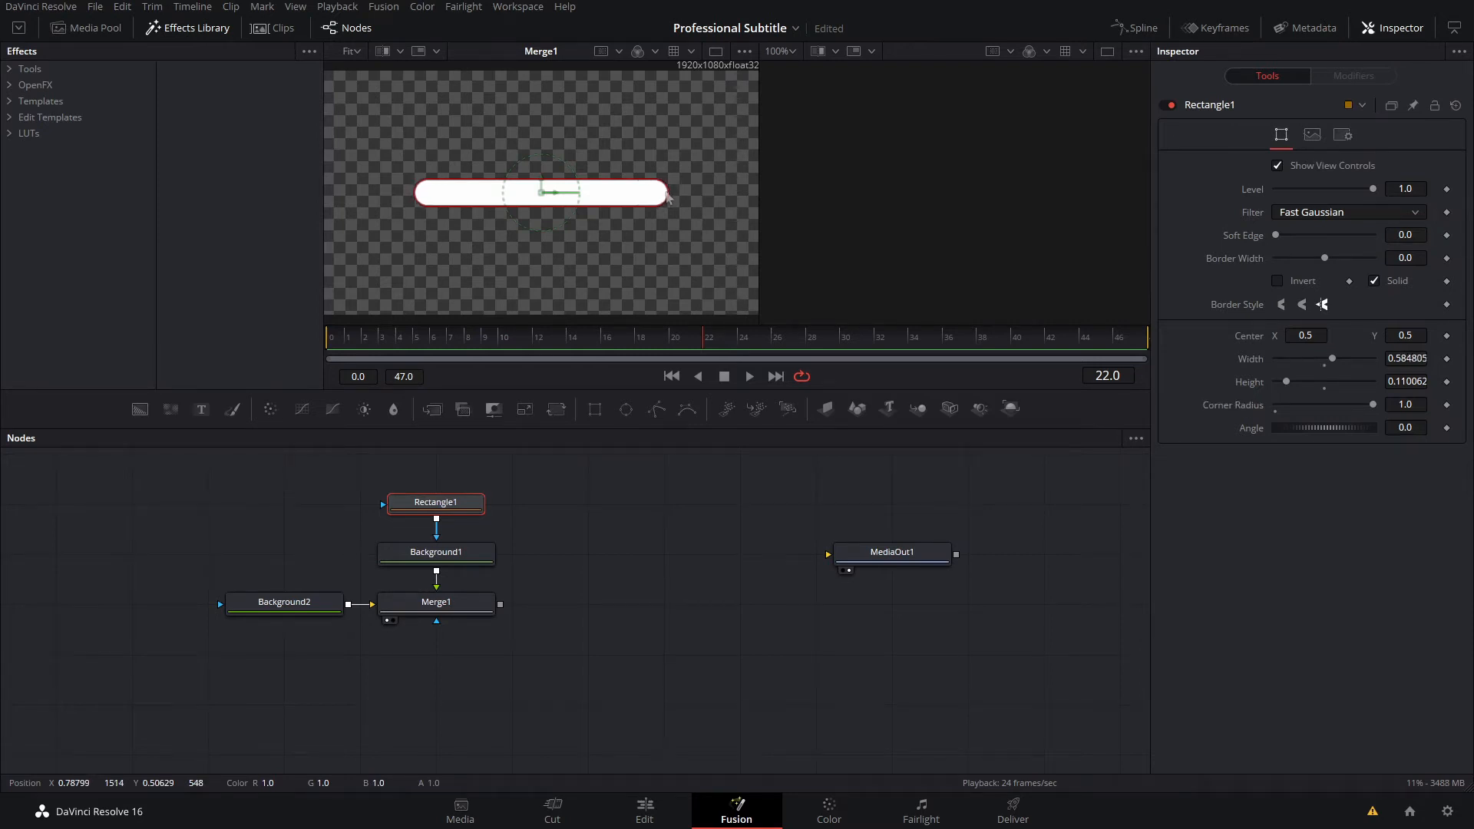
{"action": "scroll", "coordinate": [634, 211], "scroll_direction": "down", "scroll_amount": 1}
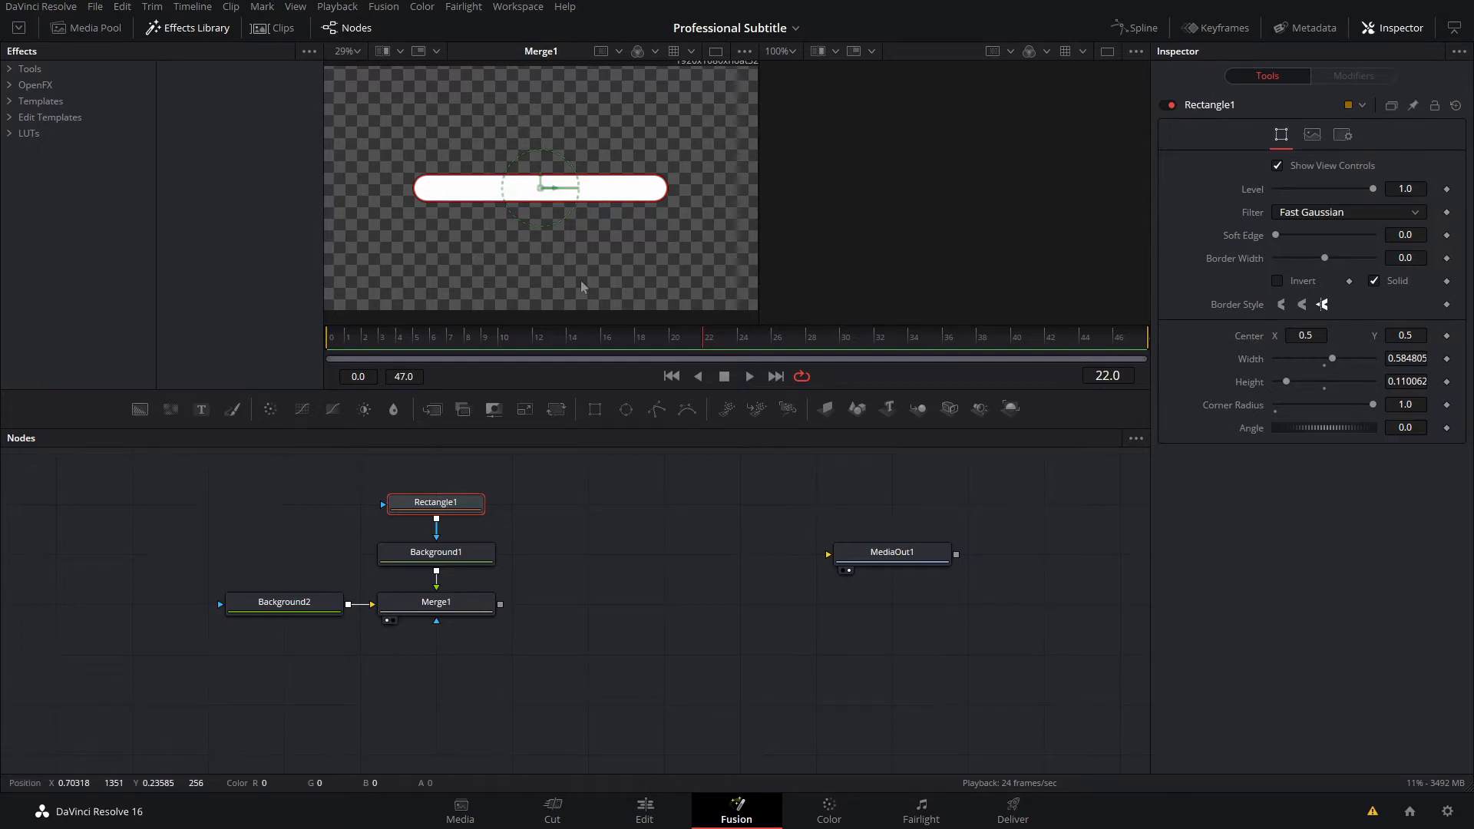
Step: Mask Merge1 with a Text node reading "DAVINIC RESOLVE TUTORIALS" at size 0.063
{"action": "left_click_drag", "start_coordinate": [206, 418], "coordinate": [469, 610]}
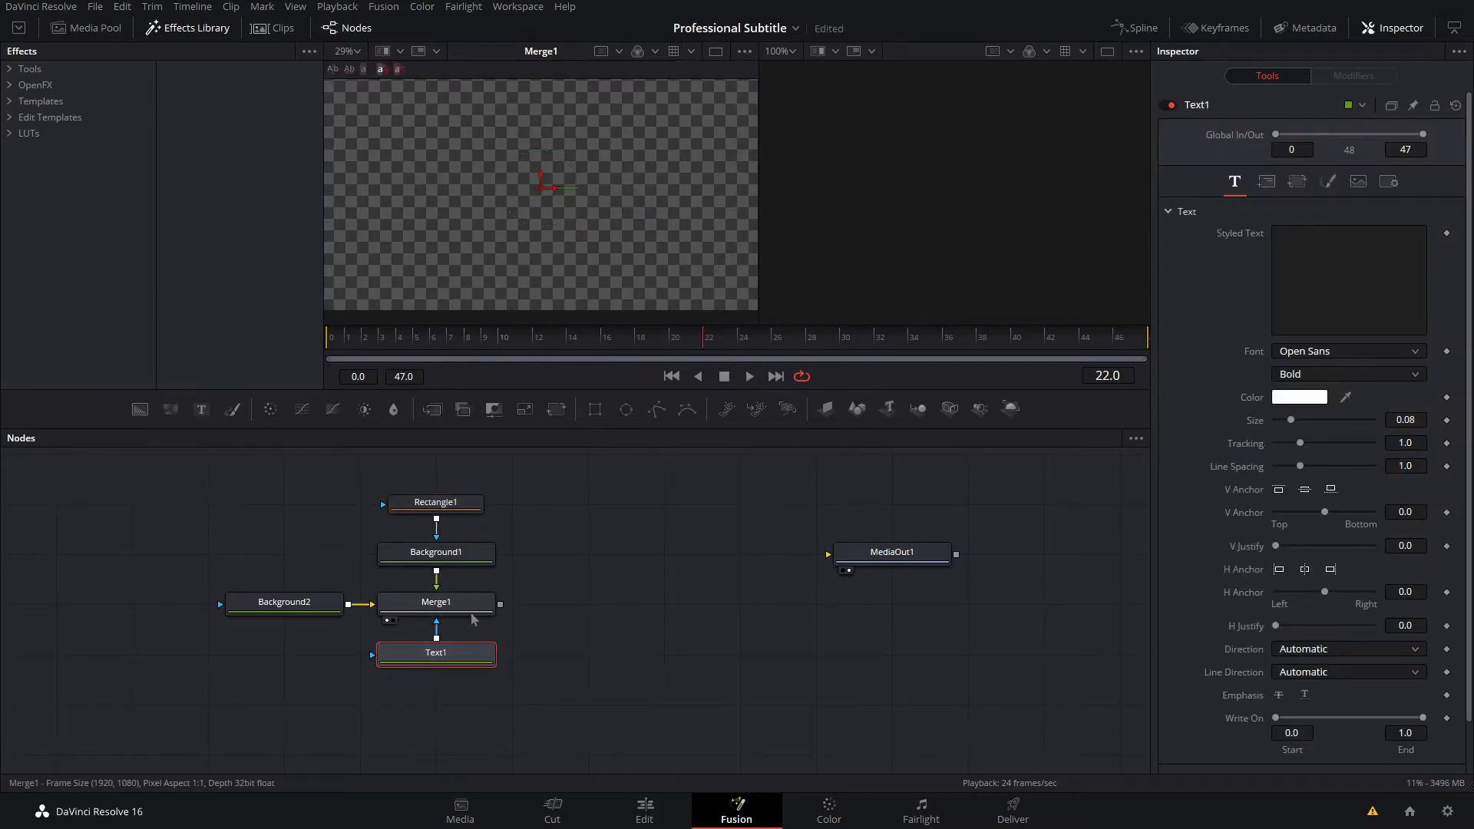
{"action": "left_click", "coordinate": [1301, 257]}
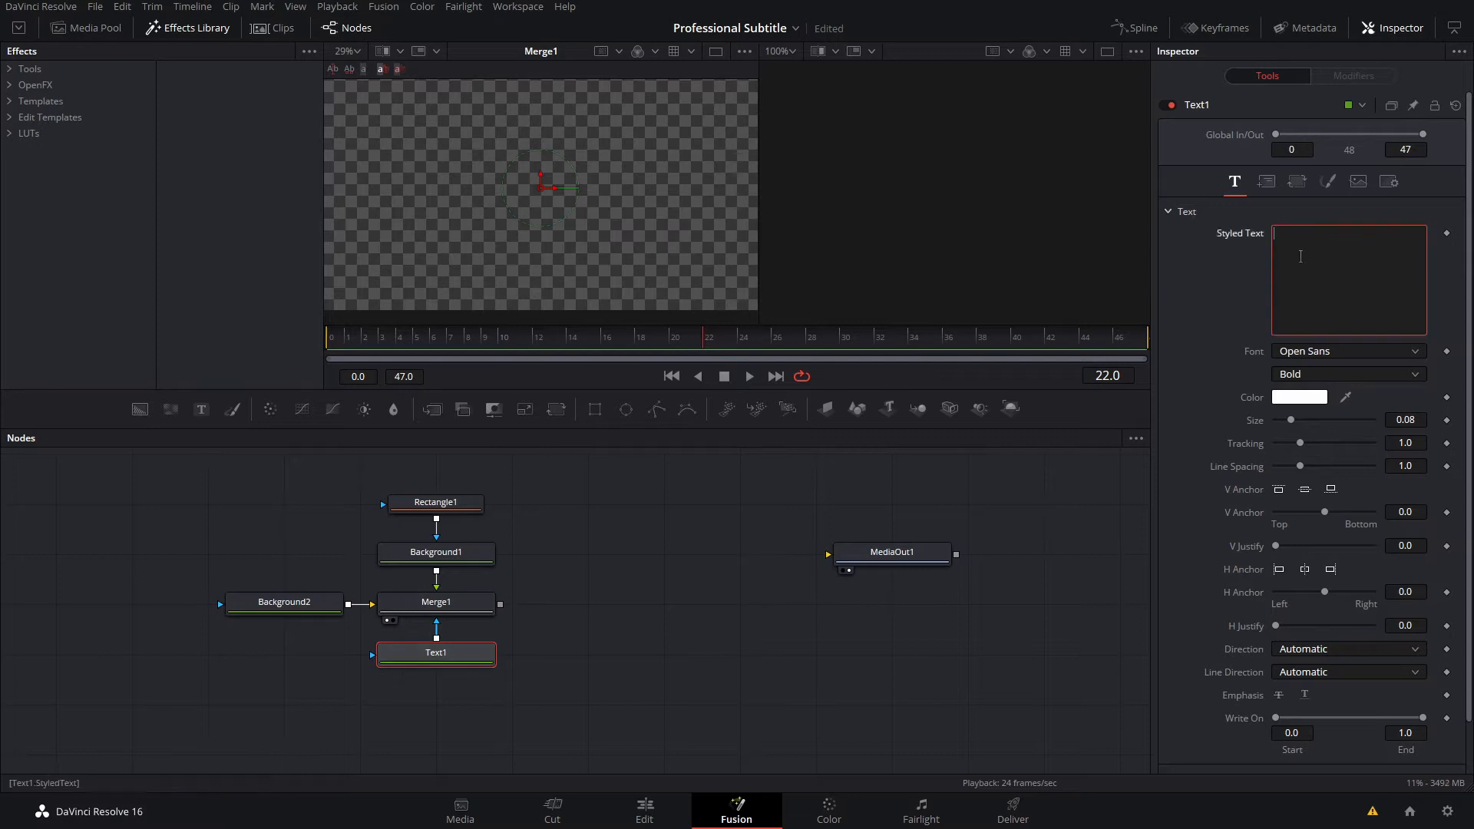
{"action": "type", "text": "DAVINIC RESOLVE TUTORIALS"}
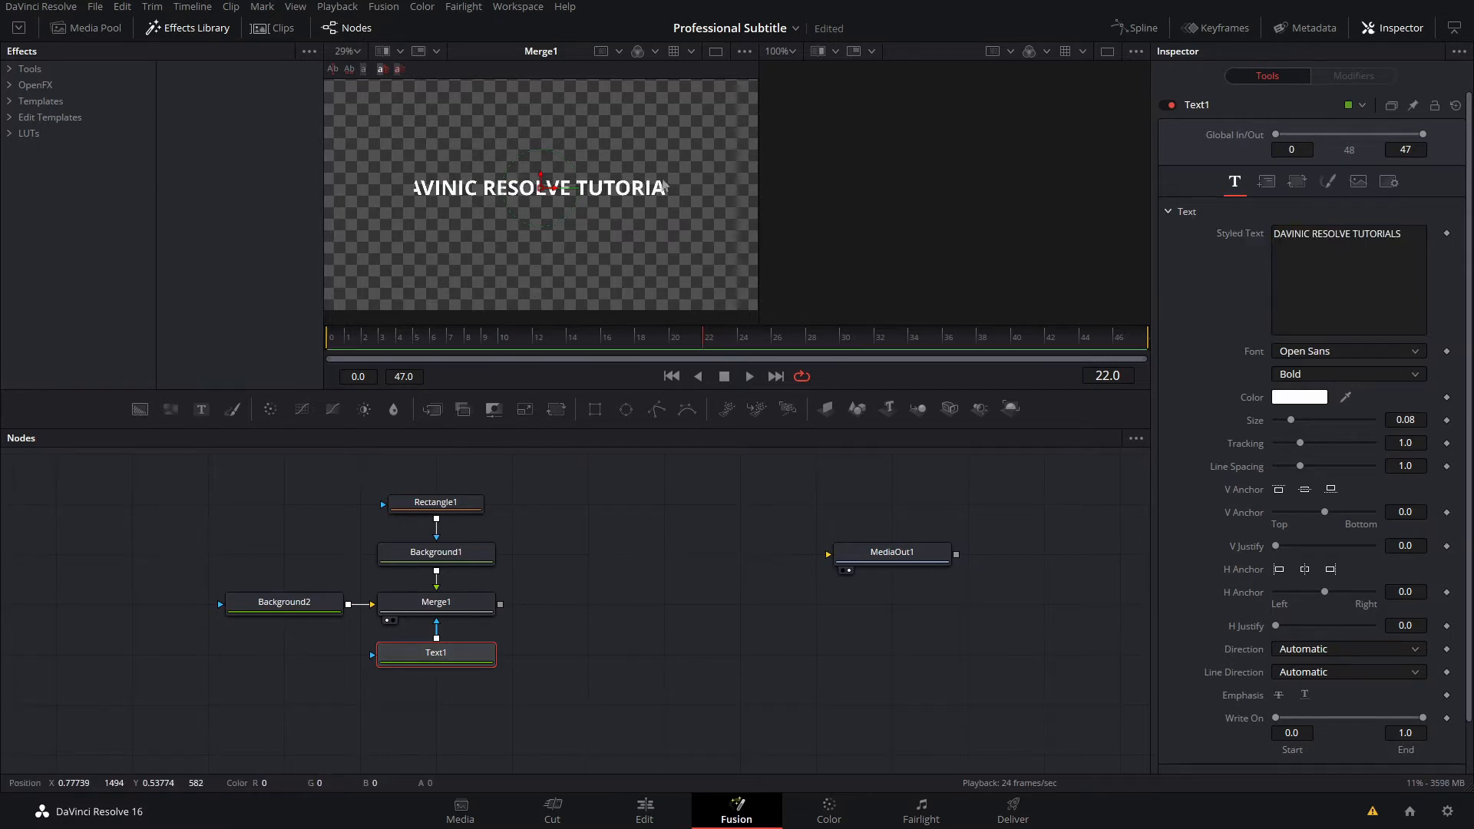
{"action": "left_click", "coordinate": [457, 506]}
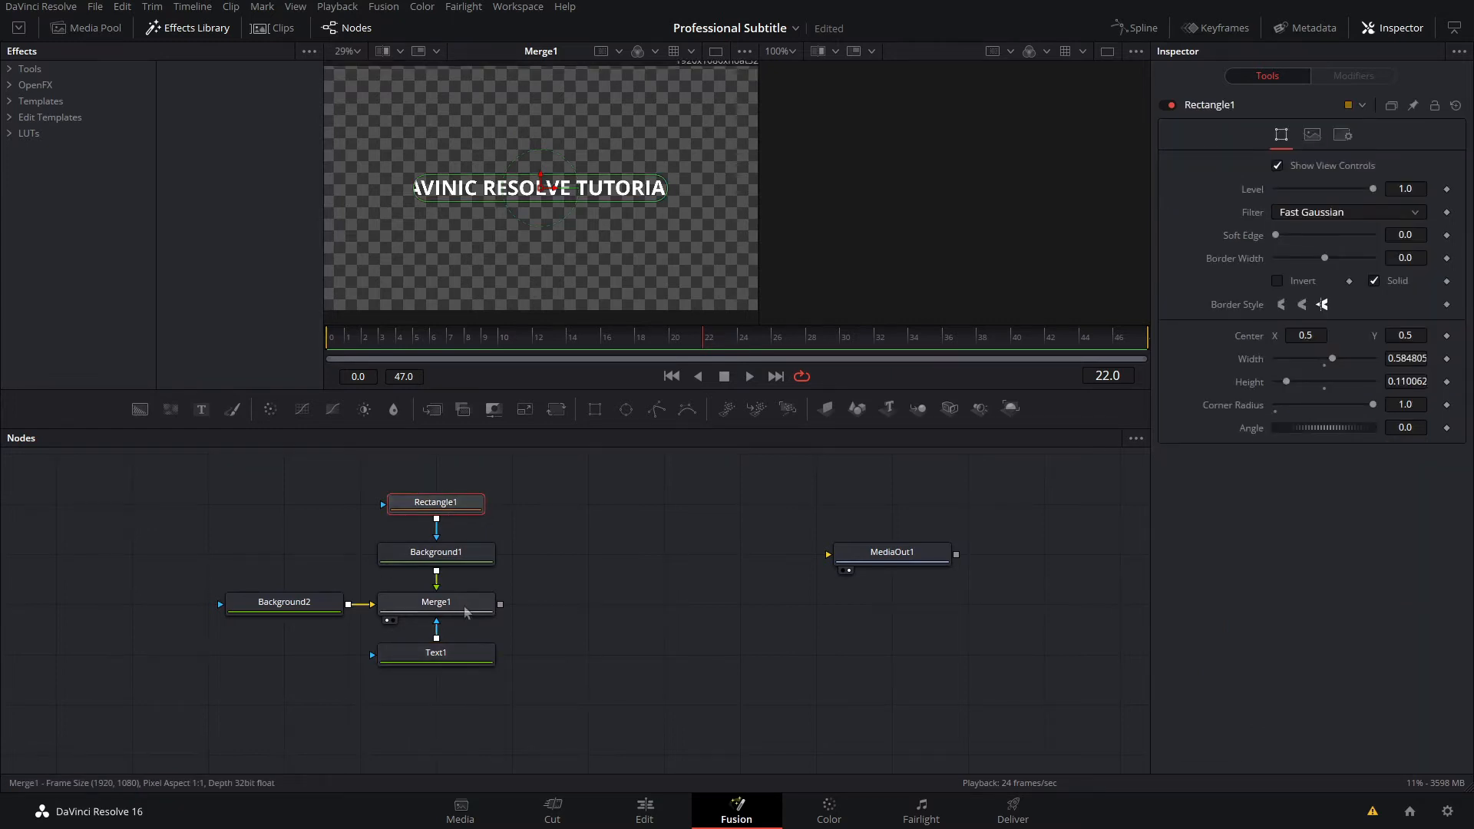
{"action": "left_click", "coordinate": [466, 654]}
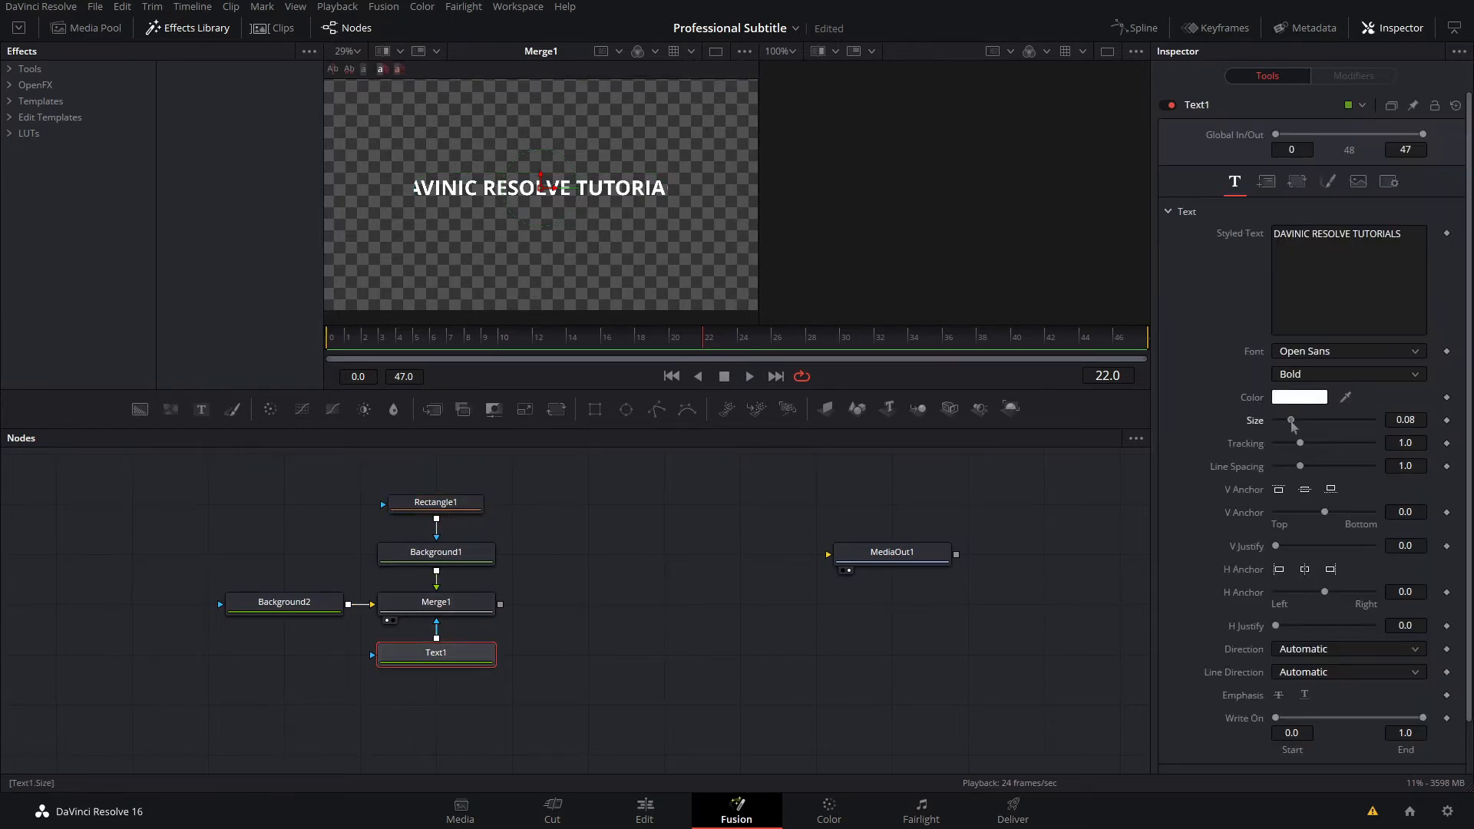
{"action": "left_click_drag", "start_coordinate": [1291, 423], "coordinate": [1289, 424]}
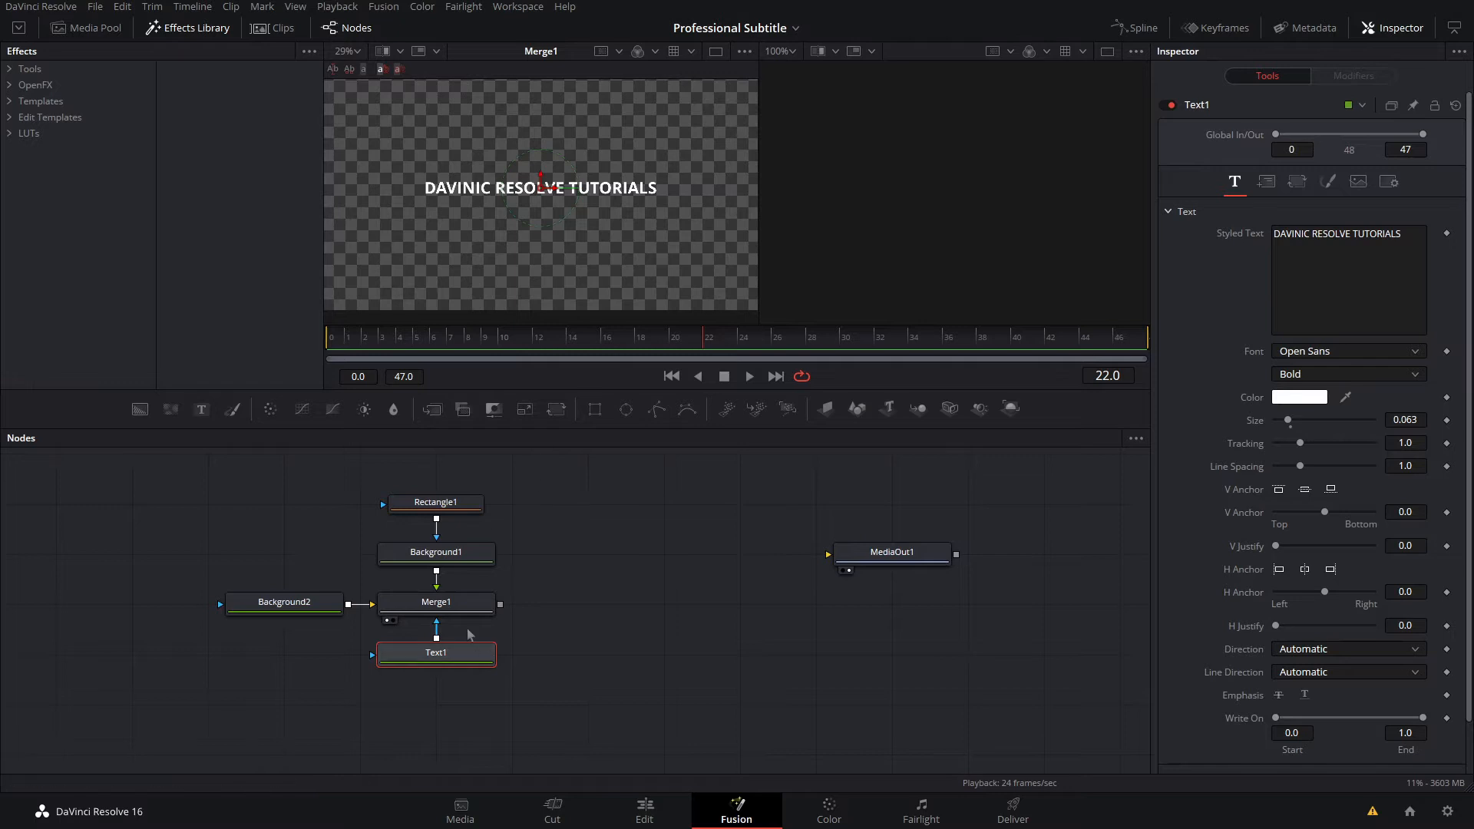
Step: Apply Merge1's mask inverted to cut the text out of the white pill, and inspect the letters up close
{"action": "left_click", "coordinate": [461, 604]}
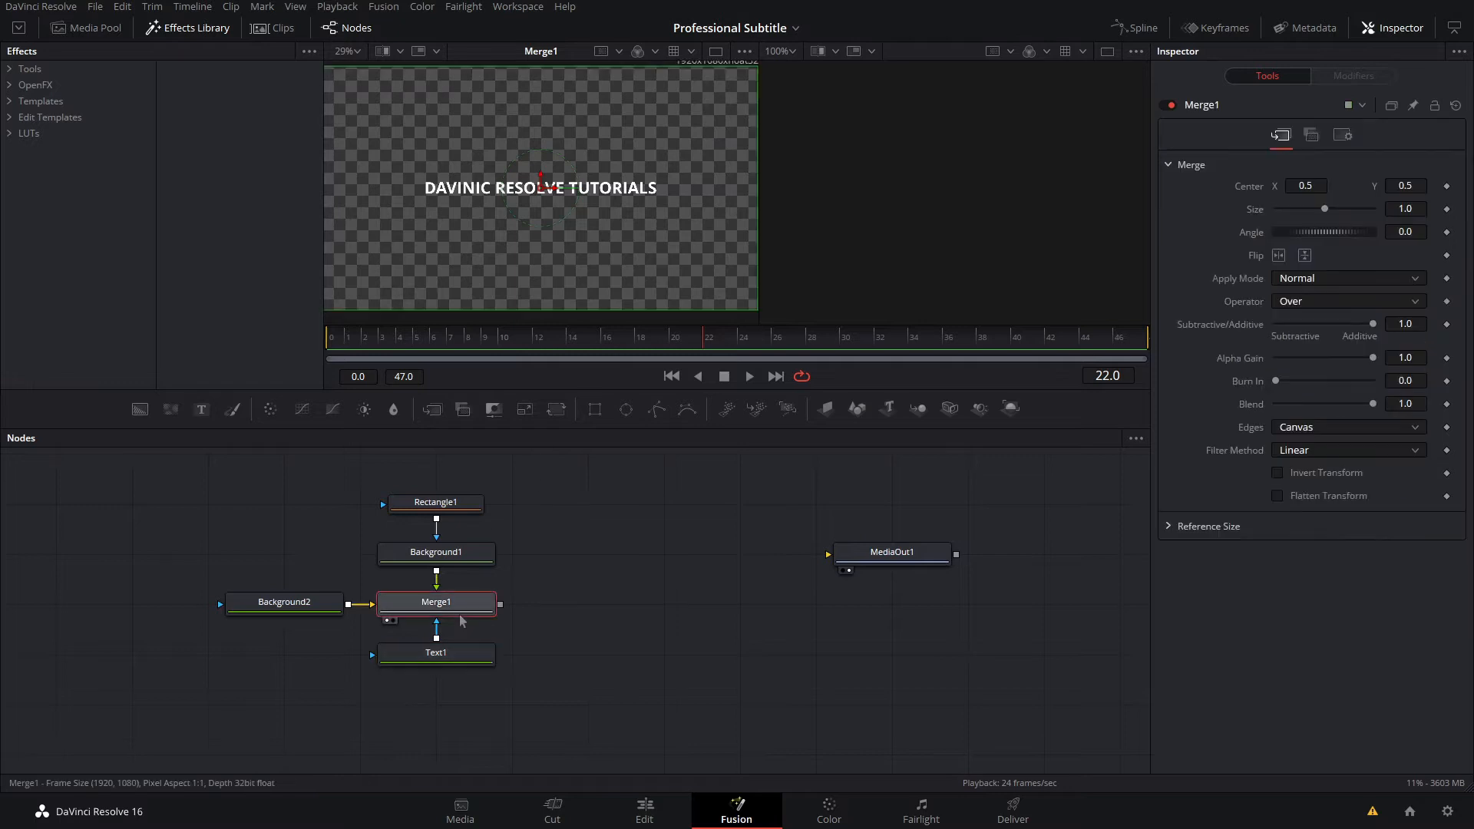
{"action": "left_click", "coordinate": [1342, 136]}
{"action": "left_click", "coordinate": [1332, 241]}
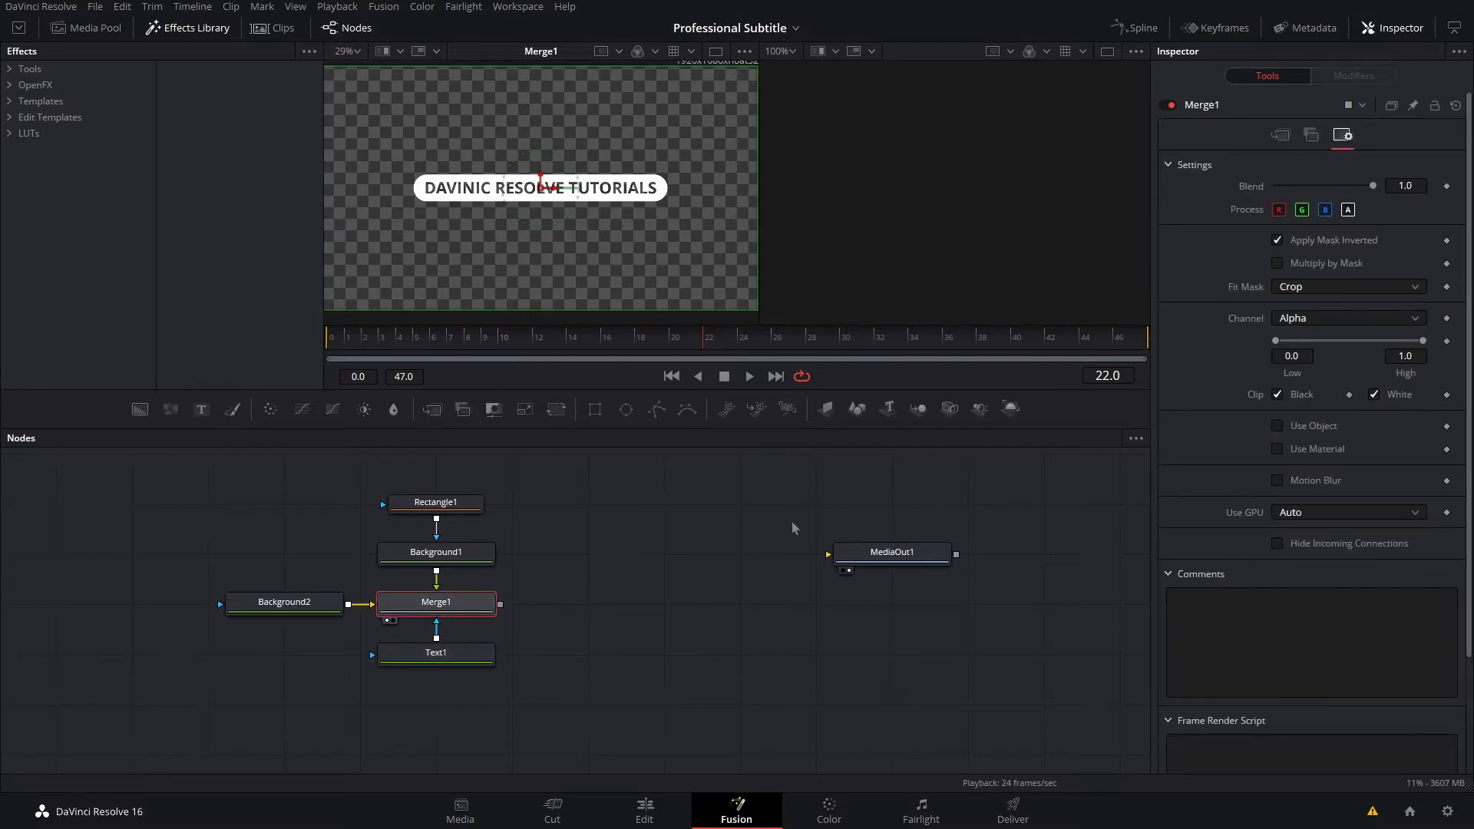
{"action": "scroll", "coordinate": [606, 200], "scroll_direction": "up", "scroll_amount": 2}
{"action": "scroll", "coordinate": [605, 200], "scroll_direction": "up", "scroll_amount": 4}
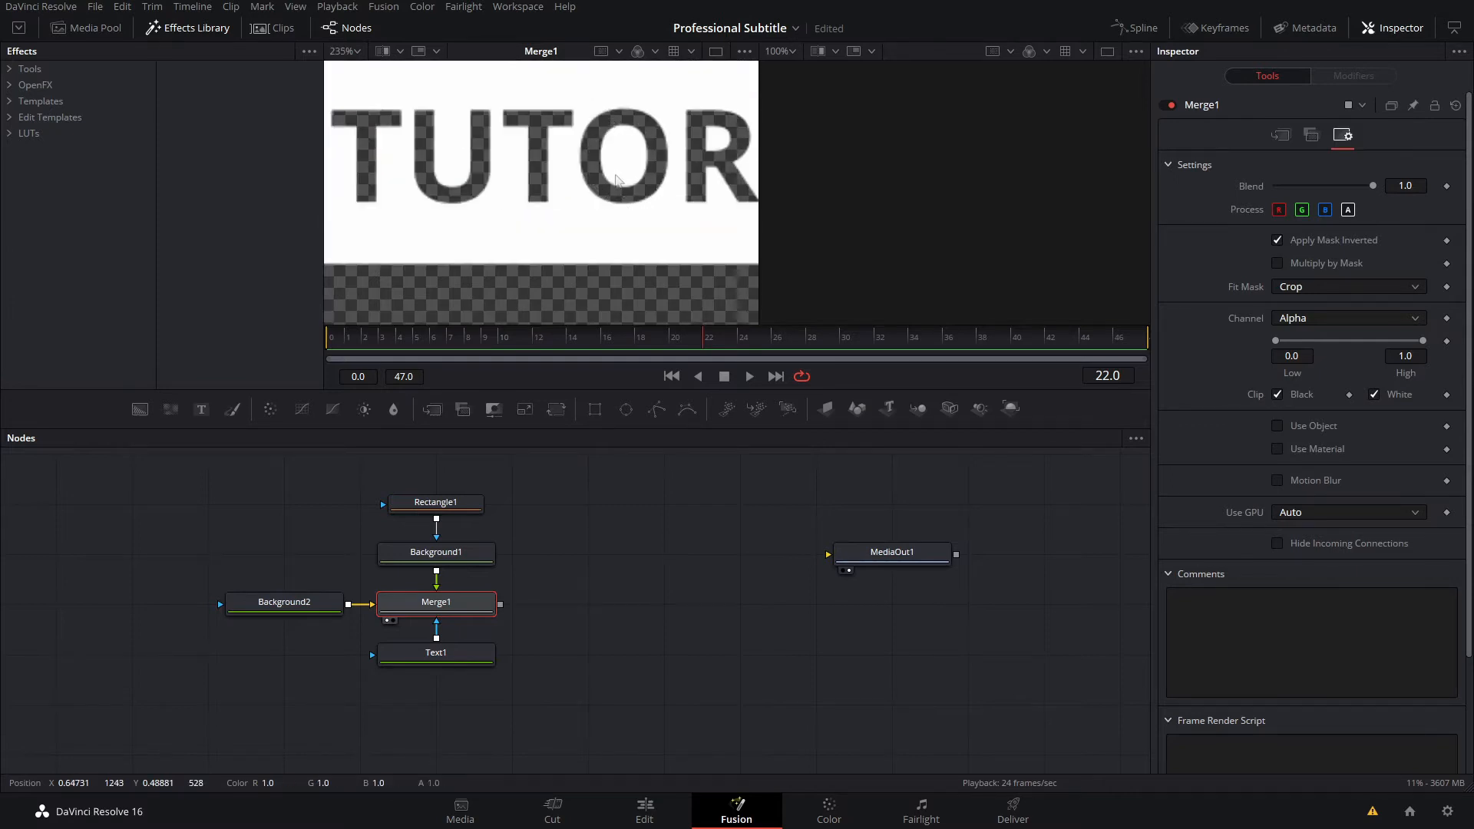
{"action": "scroll", "coordinate": [653, 162], "scroll_direction": "down", "scroll_amount": 5}
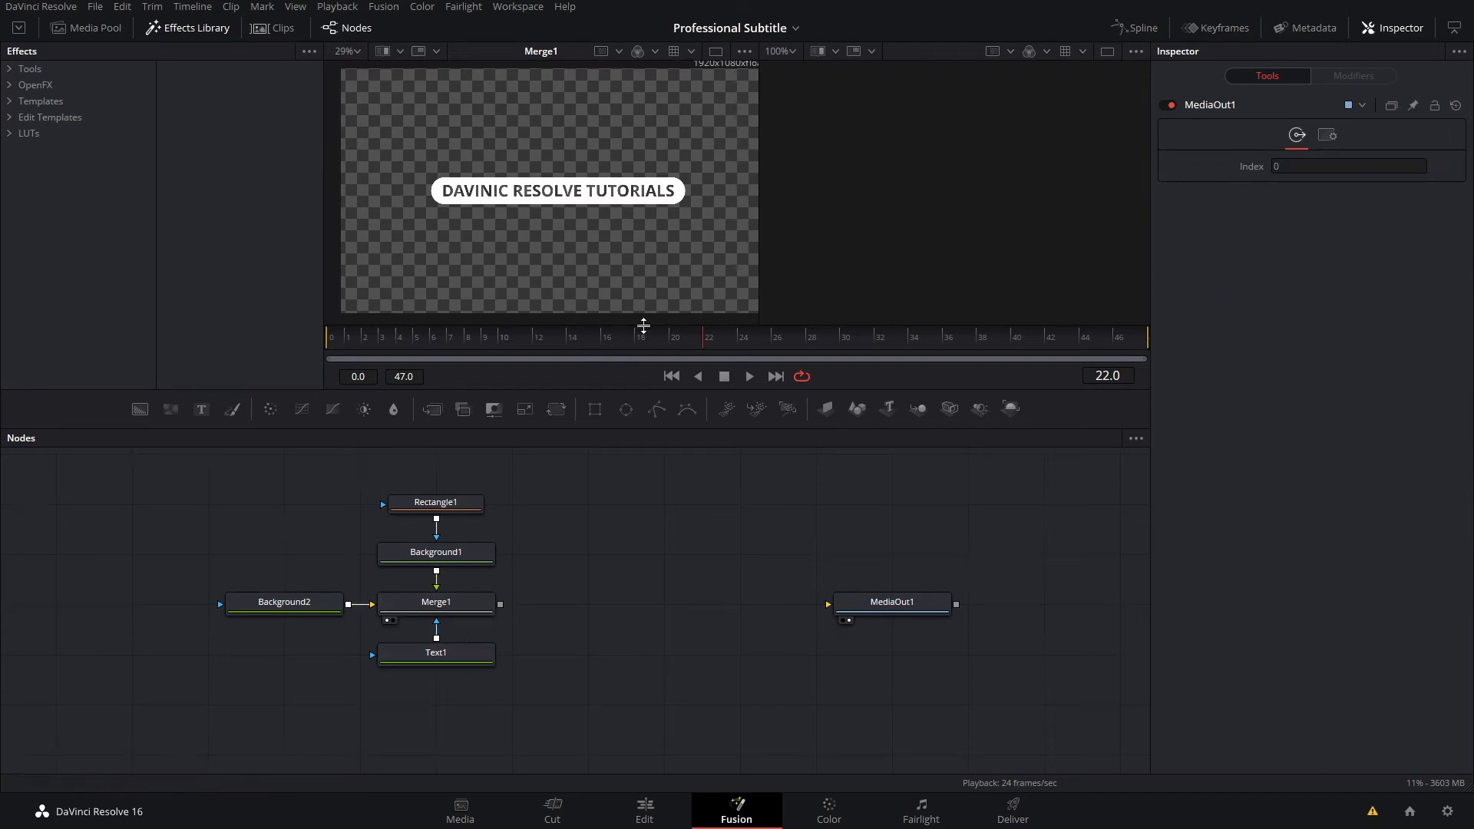
Step: Keyframe Text1's center at its current centered position on frame 15
{"action": "left_click_drag", "start_coordinate": [644, 334], "coordinate": [46, 392]}
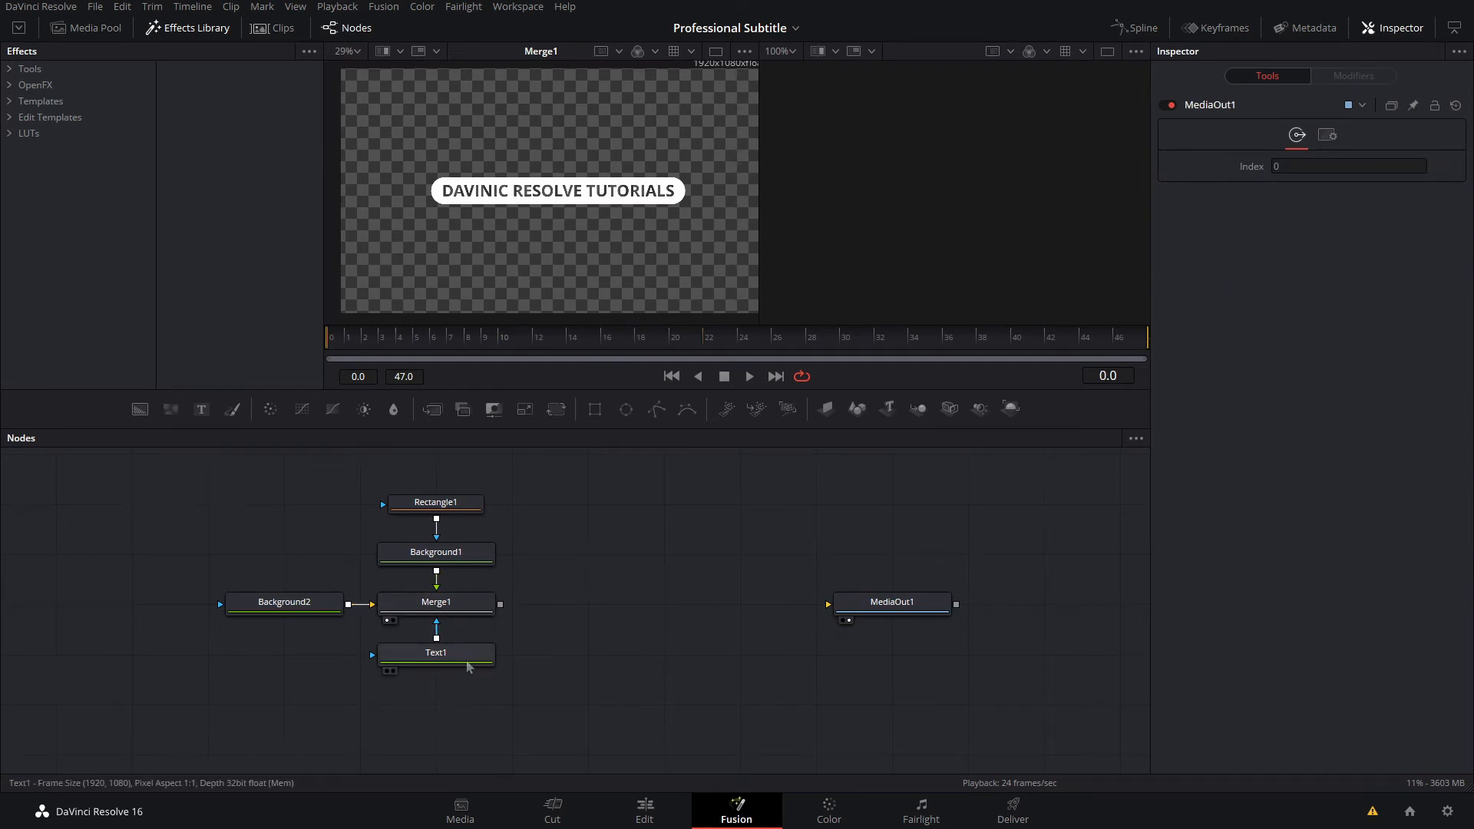
{"action": "left_click", "coordinate": [468, 657]}
{"action": "left_click", "coordinate": [516, 337]}
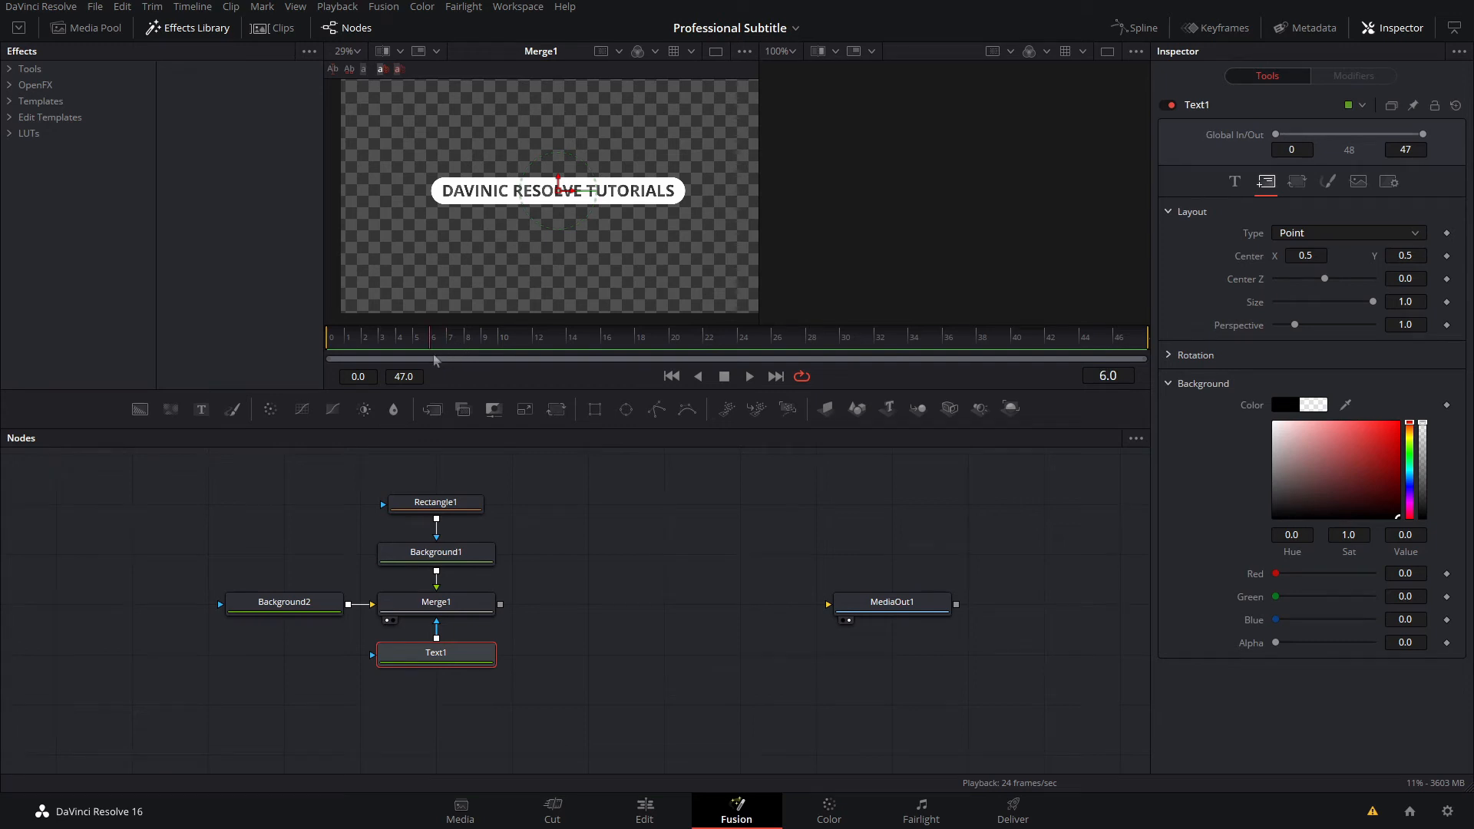
{"action": "left_click_drag", "start_coordinate": [460, 353], "coordinate": [558, 337]}
{"action": "left_click", "coordinate": [1446, 256]}
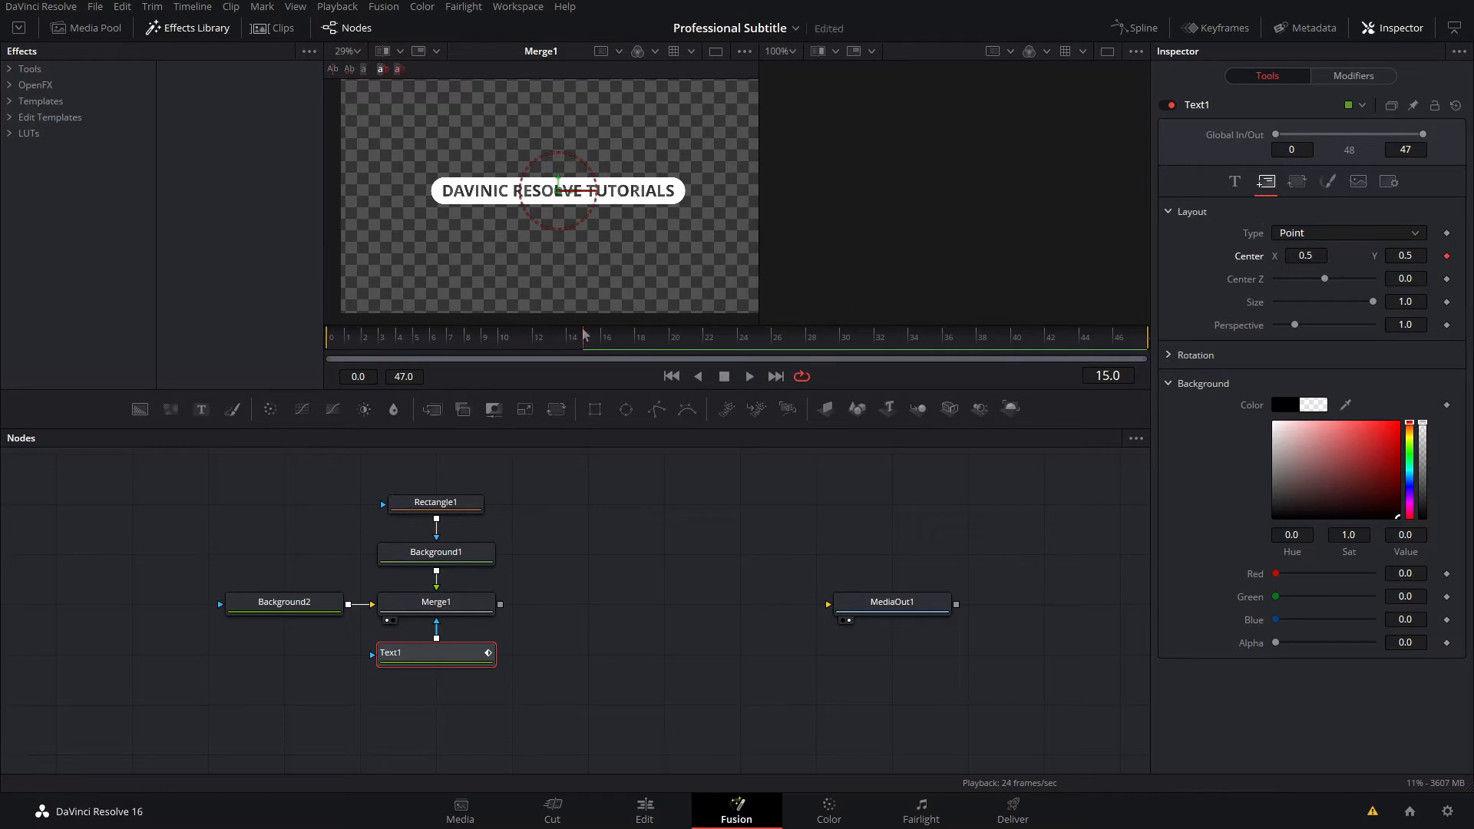
Step: Set Text1's center X to 0.208 at frame 0, save the project and play the slide-in
{"action": "left_click", "coordinate": [427, 341]}
{"action": "left_click", "coordinate": [336, 342]}
{"action": "left_click_drag", "start_coordinate": [1320, 255], "coordinate": [1205, 255]}
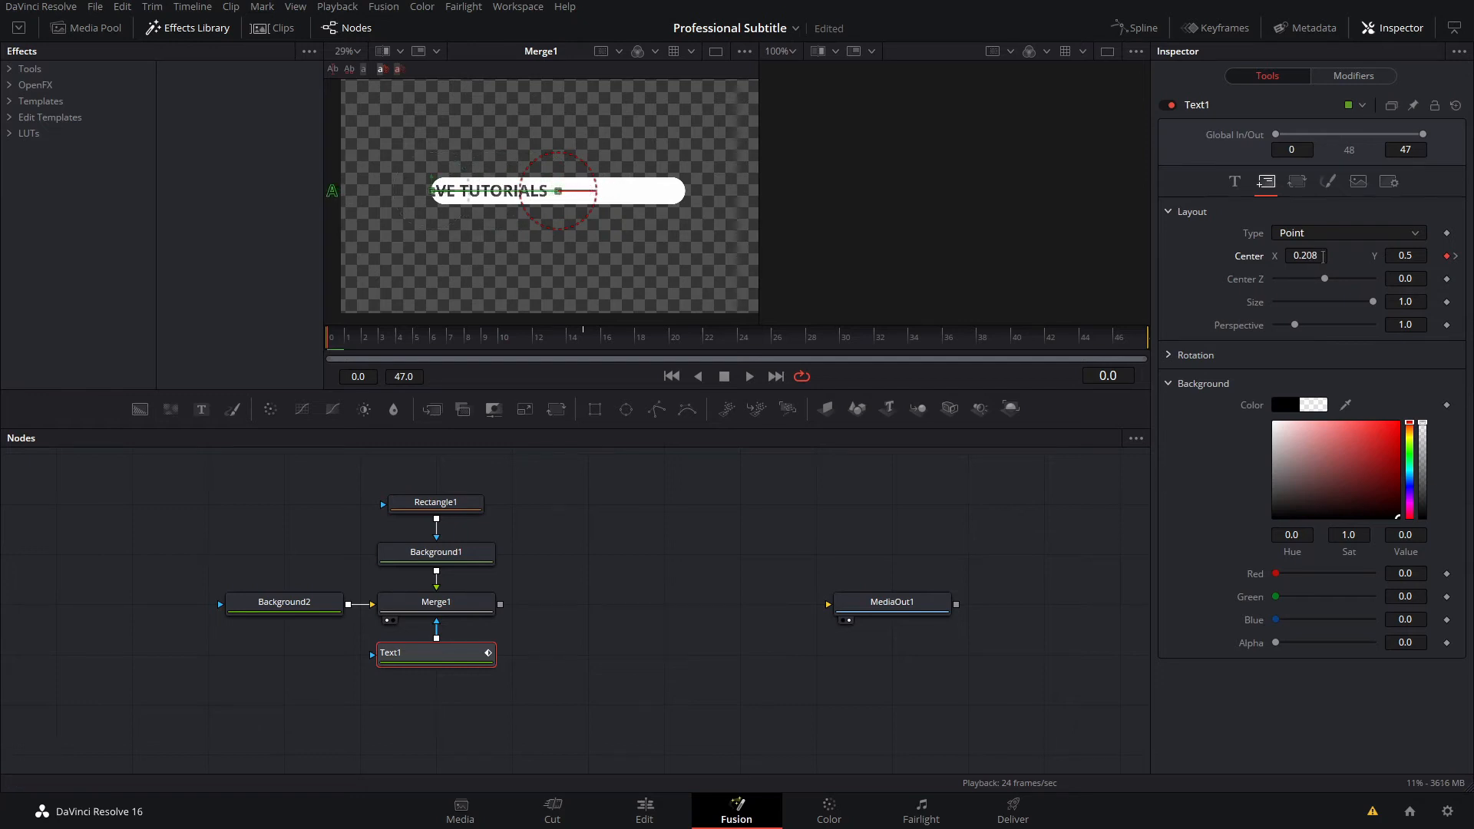
{"action": "key", "text": "ctrl+s"}
{"action": "left_click", "coordinate": [603, 541]}
{"action": "key", "text": "space"}
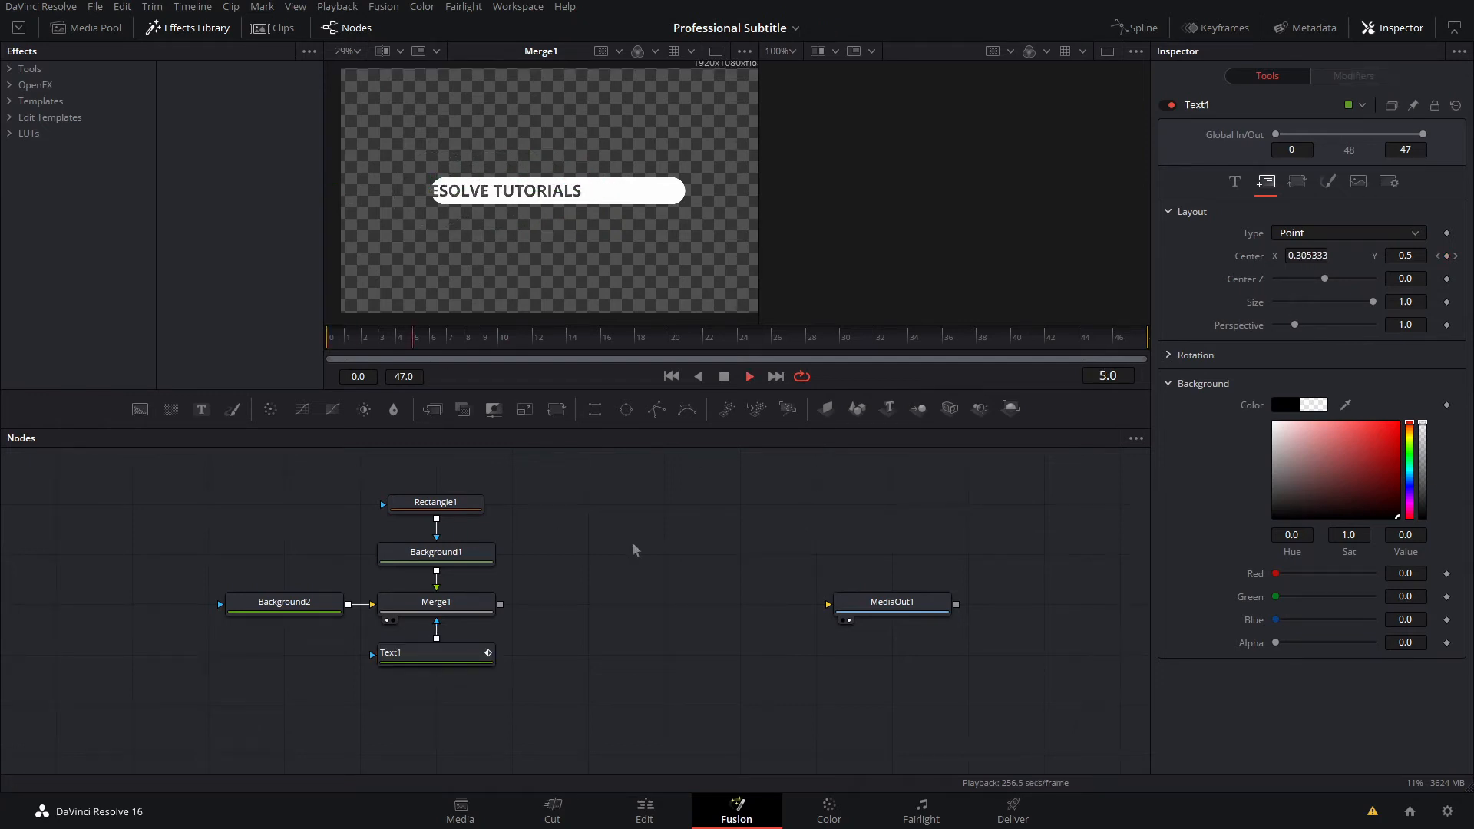
Step: Open the Spline editor with Text1's displacement curve and fit the curve to the graph
{"action": "left_click", "coordinate": [1136, 28]}
{"action": "left_click", "coordinate": [430, 653]}
{"action": "left_click", "coordinate": [948, 609]}
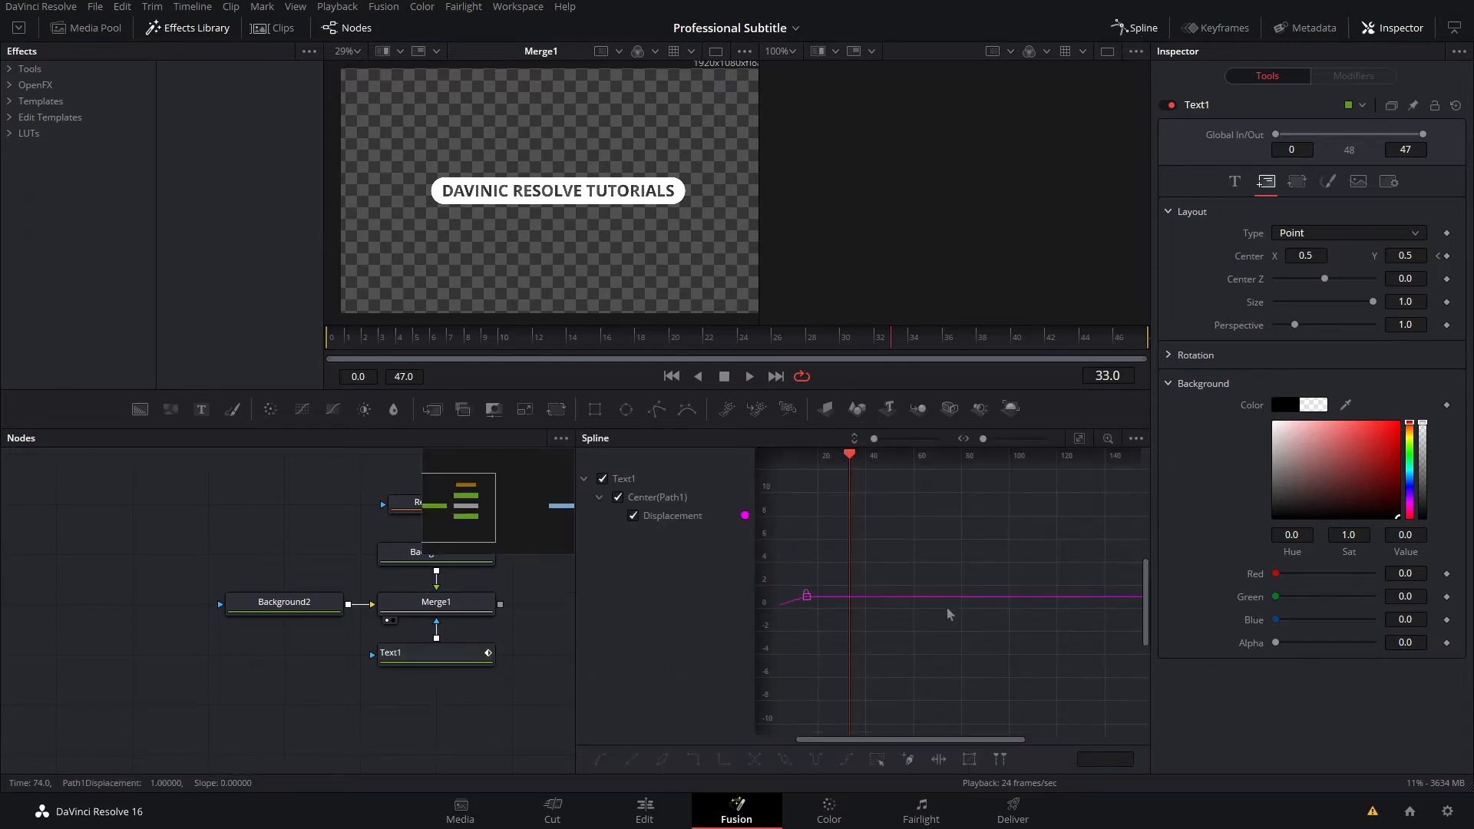
{"action": "left_click_drag", "start_coordinate": [923, 613], "coordinate": [1081, 611]}
{"action": "left_click_drag", "start_coordinate": [1037, 554], "coordinate": [964, 612]}
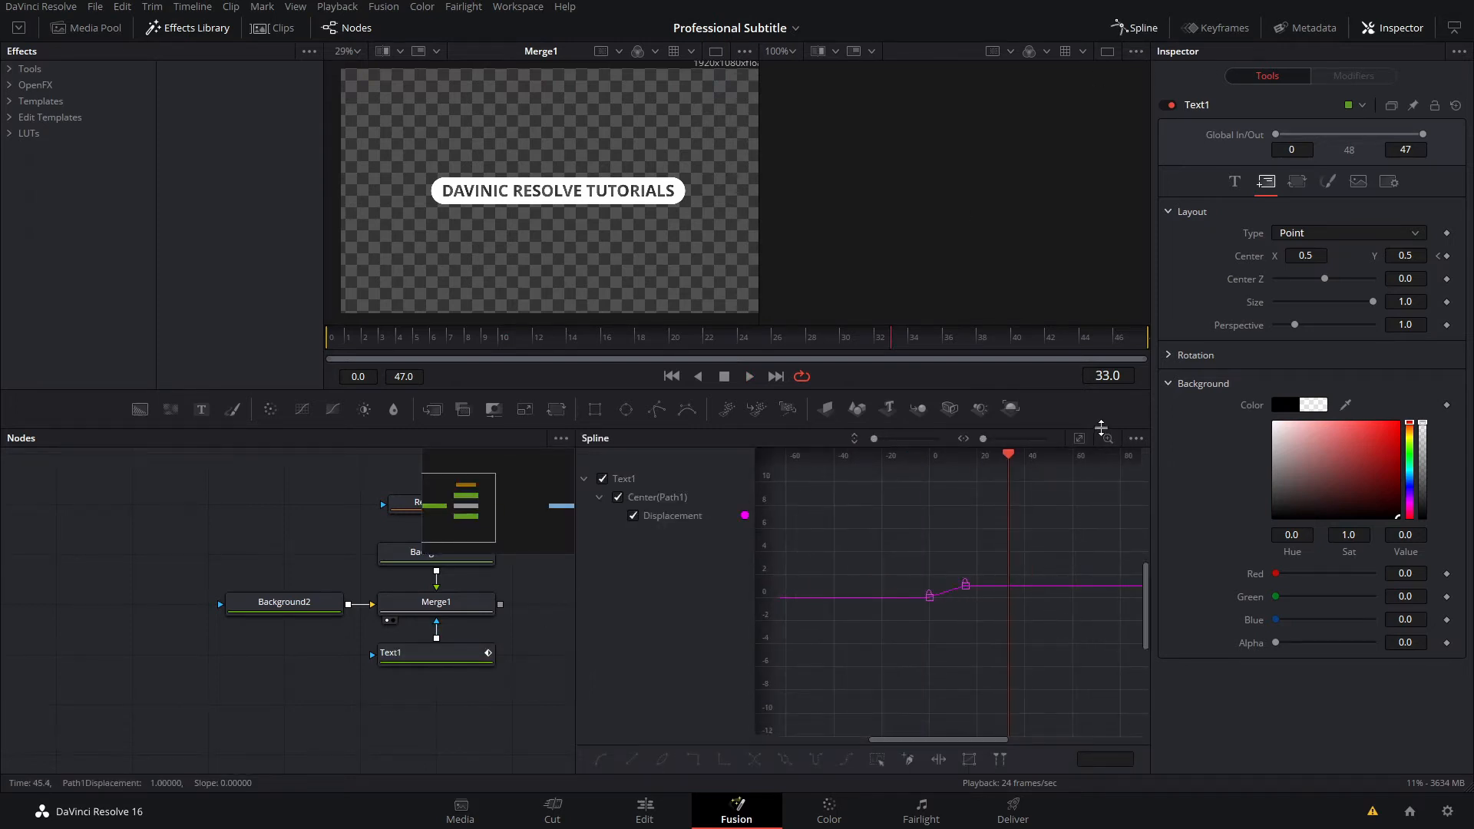
{"action": "left_click", "coordinate": [1080, 439]}
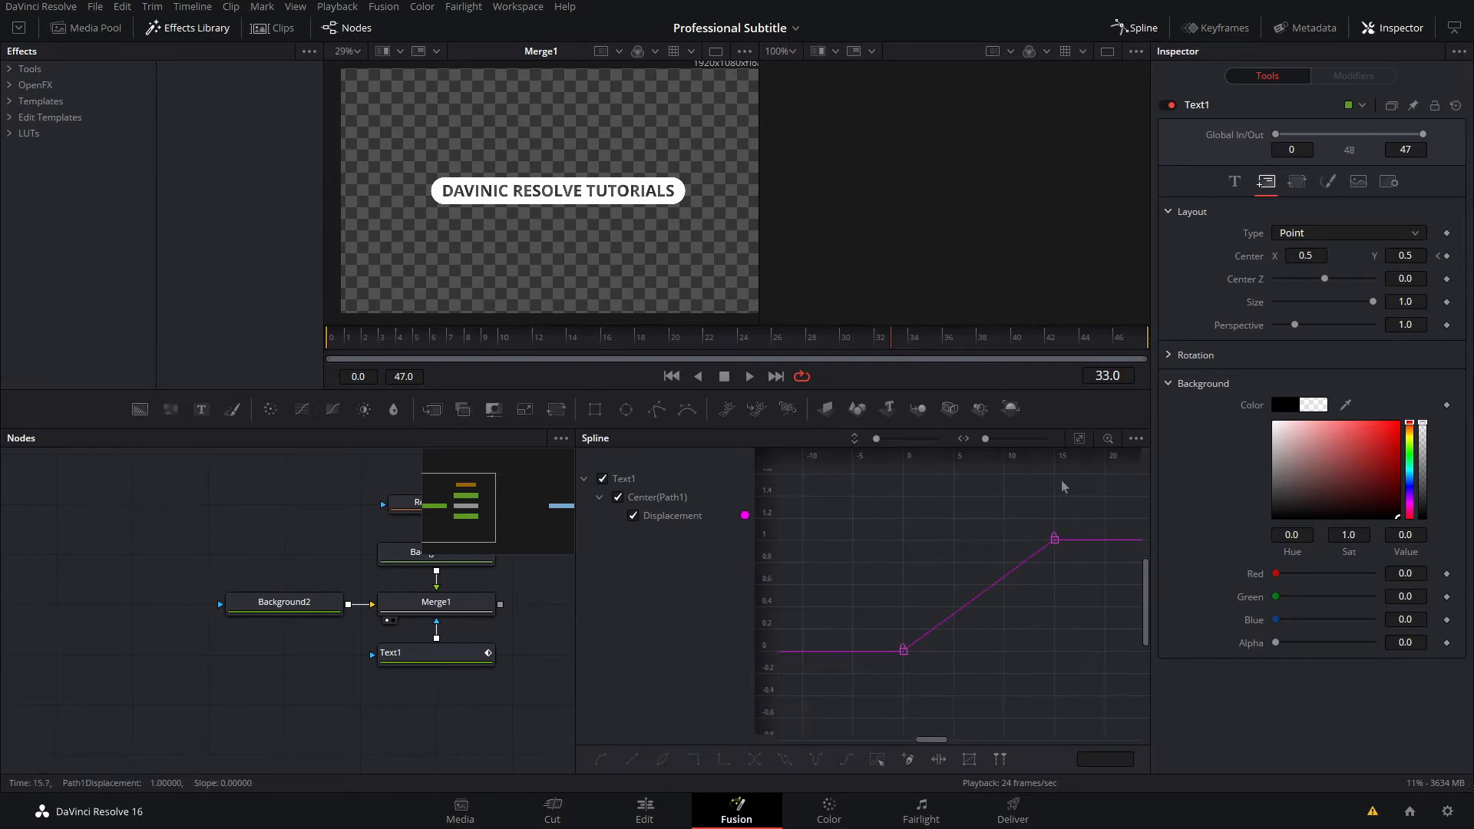
Step: Ease Text1's displacement curve with an ease in of about 63.1 on the last keyframe and ease out 0 on the first, and preview it
{"action": "left_click_drag", "start_coordinate": [1099, 497], "coordinate": [988, 590]}
{"action": "key", "text": "t"}
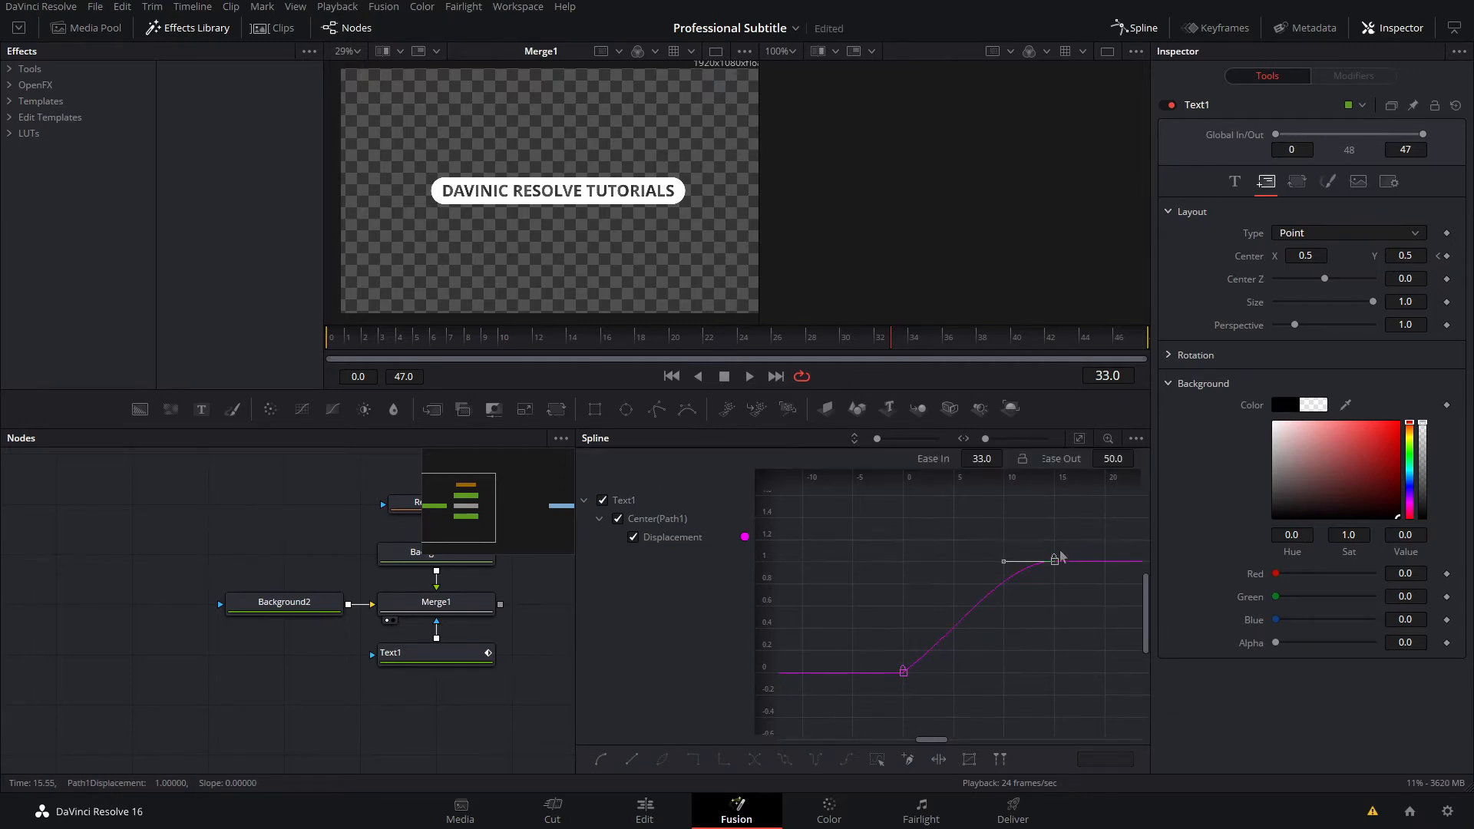
{"action": "left_click_drag", "start_coordinate": [994, 461], "coordinate": [994, 459]}
{"action": "left_click_drag", "start_coordinate": [869, 600], "coordinate": [976, 799]}
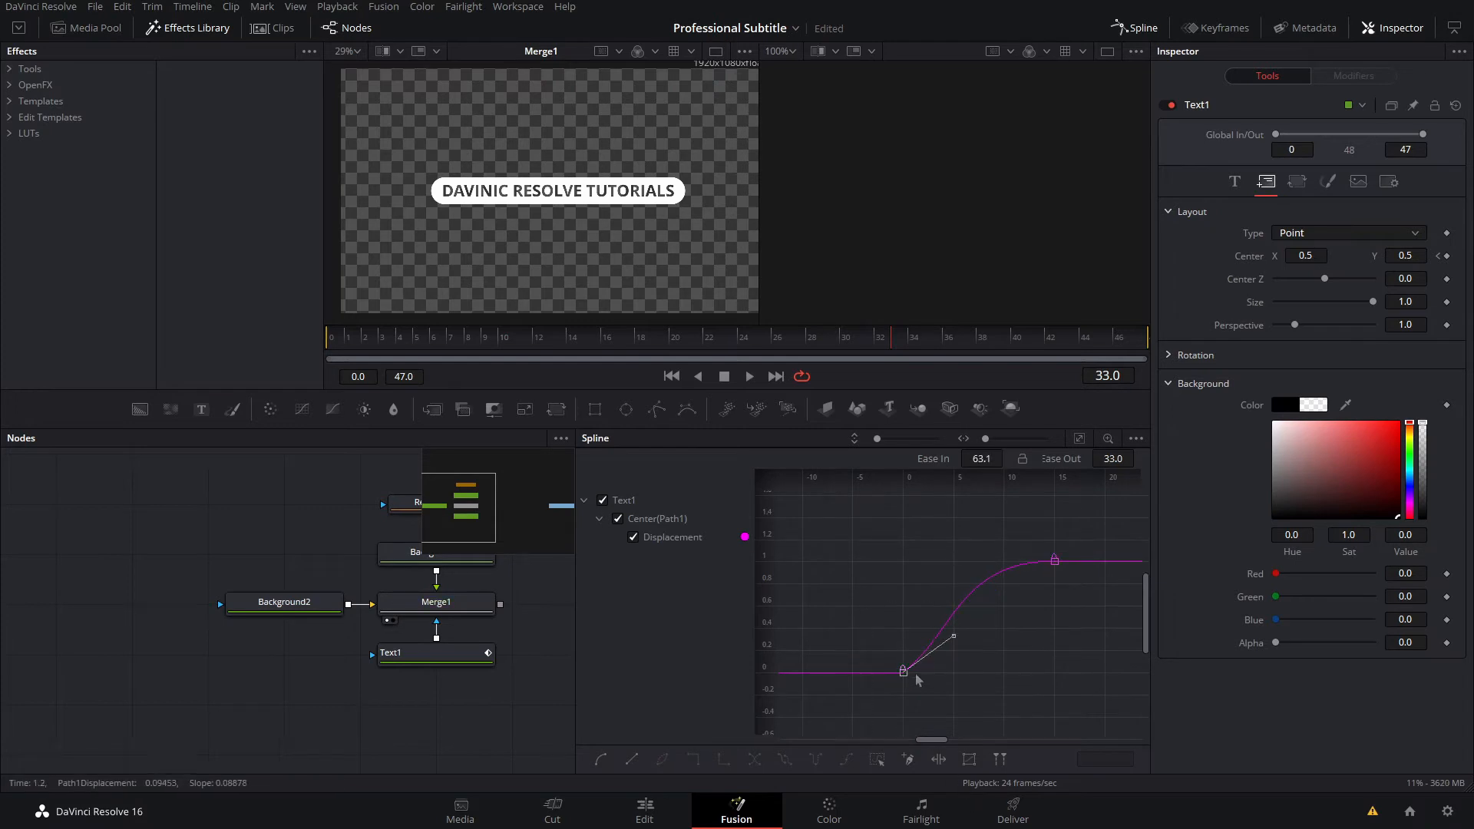
{"action": "left_click_drag", "start_coordinate": [1108, 453], "coordinate": [1105, 461]}
{"action": "key", "text": "space"}
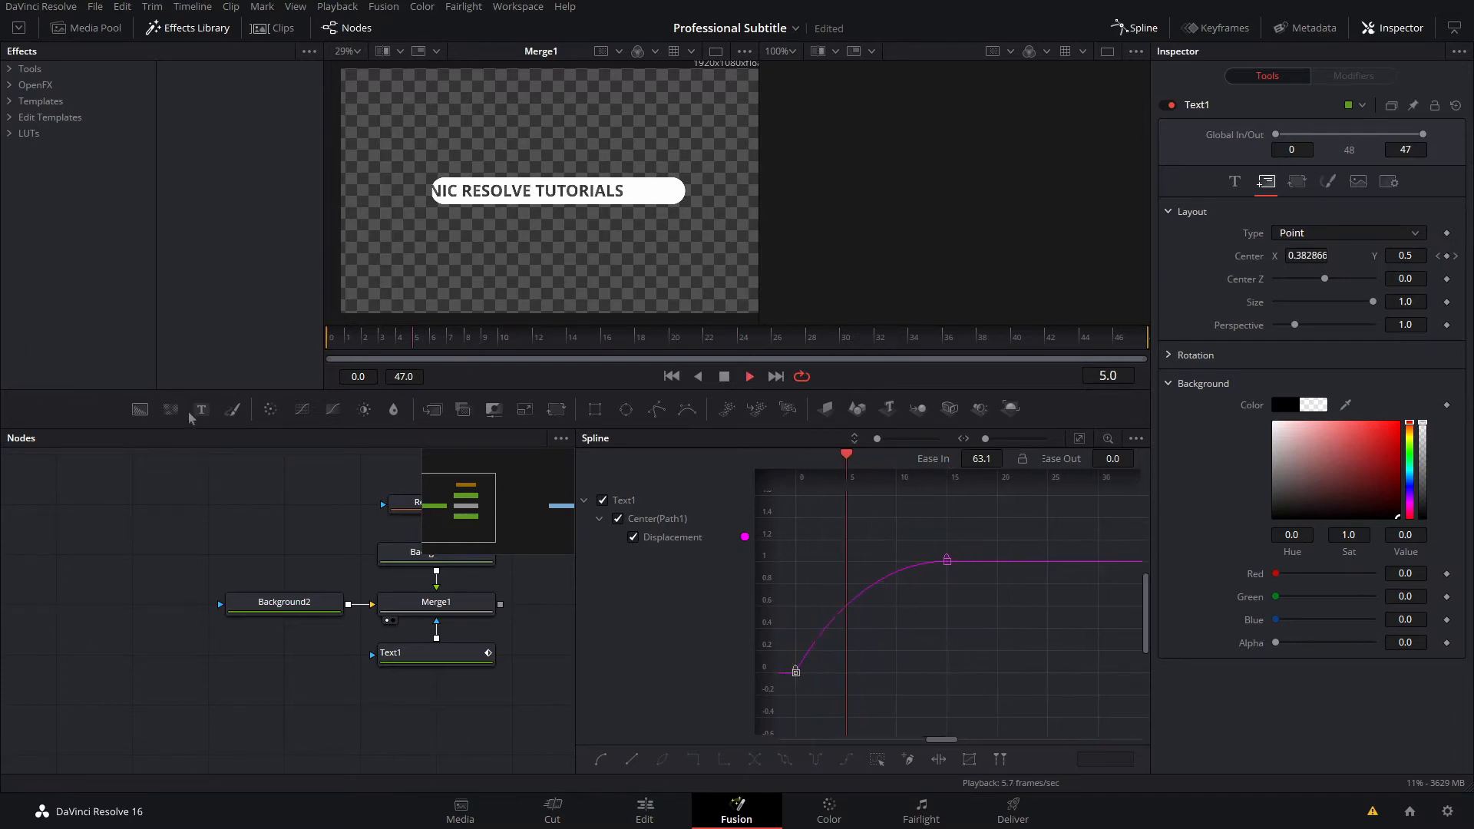
{"action": "key", "text": "space"}
Step: Set the ease in of Text1's last displacement keyframe to 100, review the motion and save the project
{"action": "left_click_drag", "start_coordinate": [939, 545], "coordinate": [859, 589]}
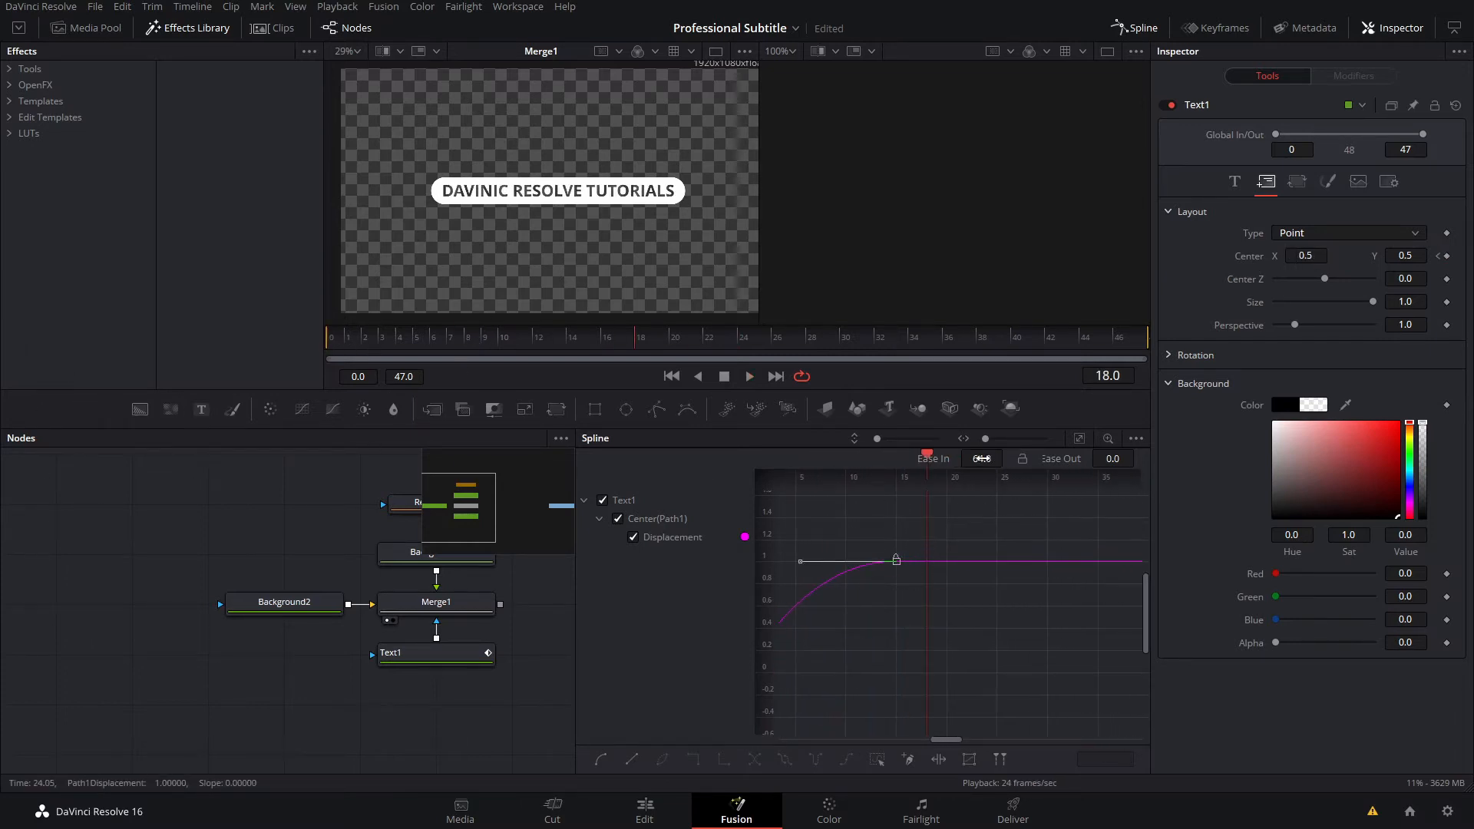
{"action": "left_click_drag", "start_coordinate": [986, 458], "coordinate": [997, 456]}
{"action": "key", "text": "space"}
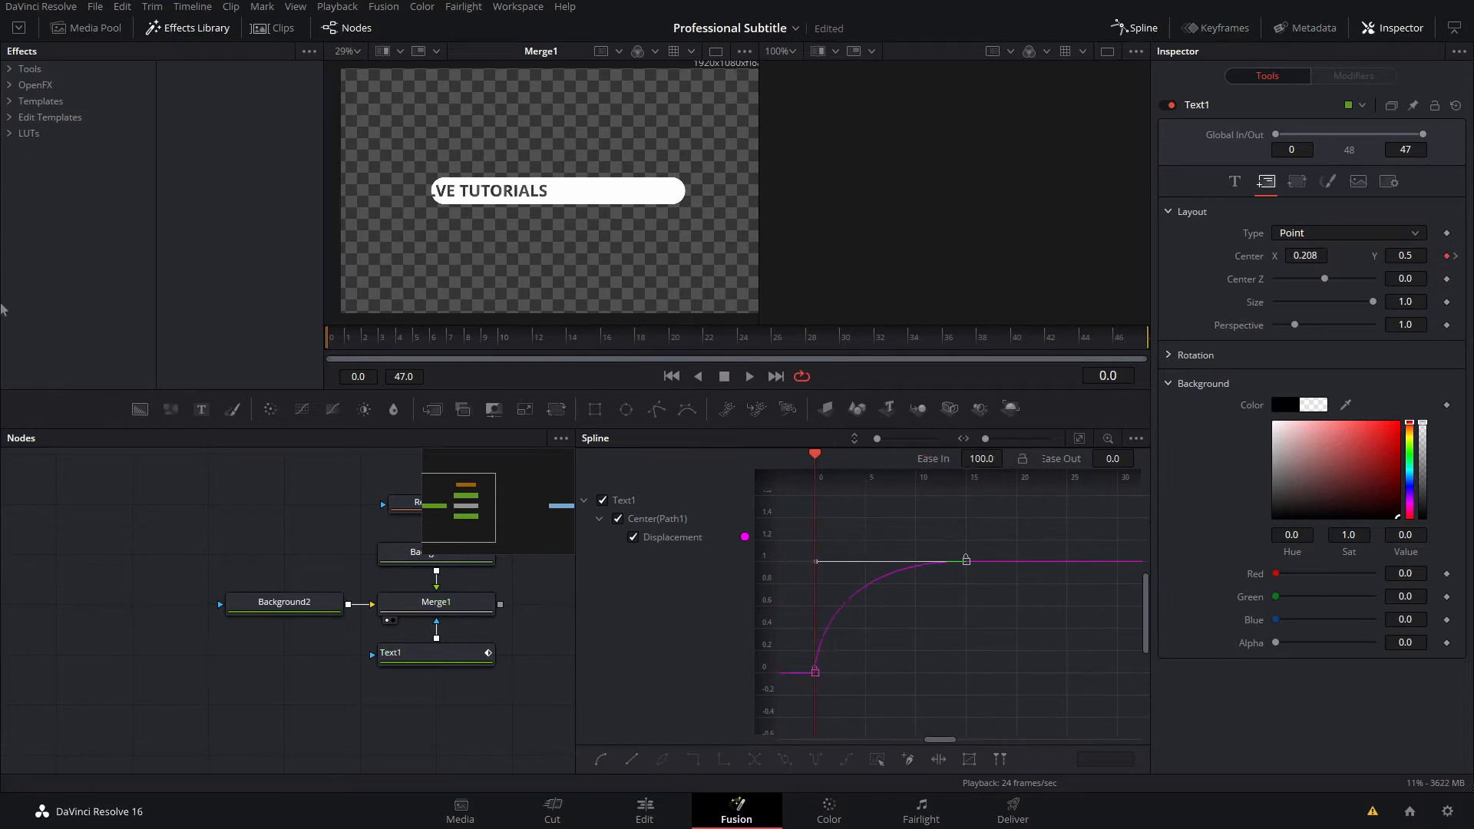
{"action": "key", "text": "ctrl+s"}
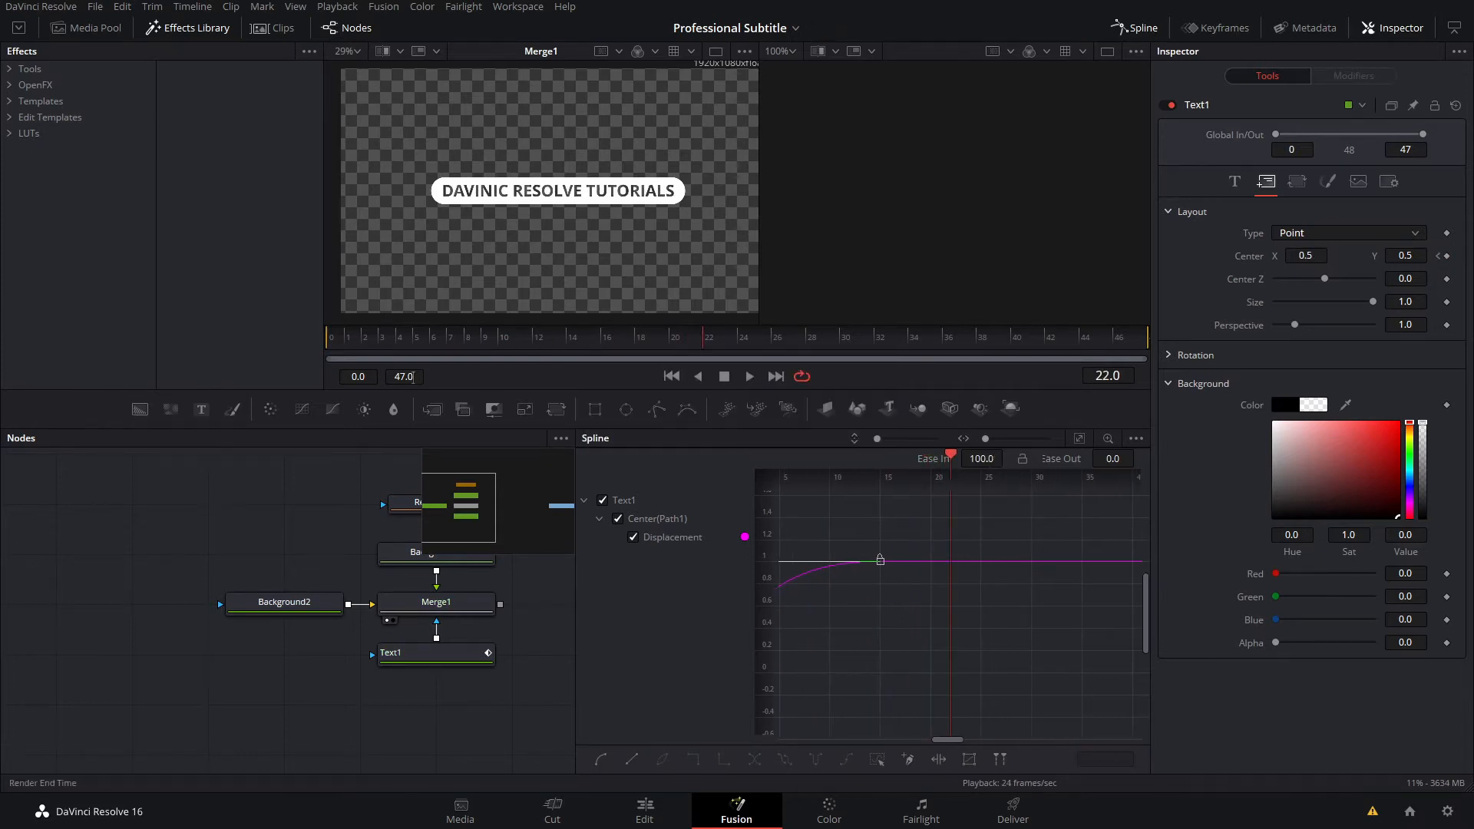
{"action": "left_click_drag", "start_coordinate": [448, 339], "coordinate": [241, 361]}
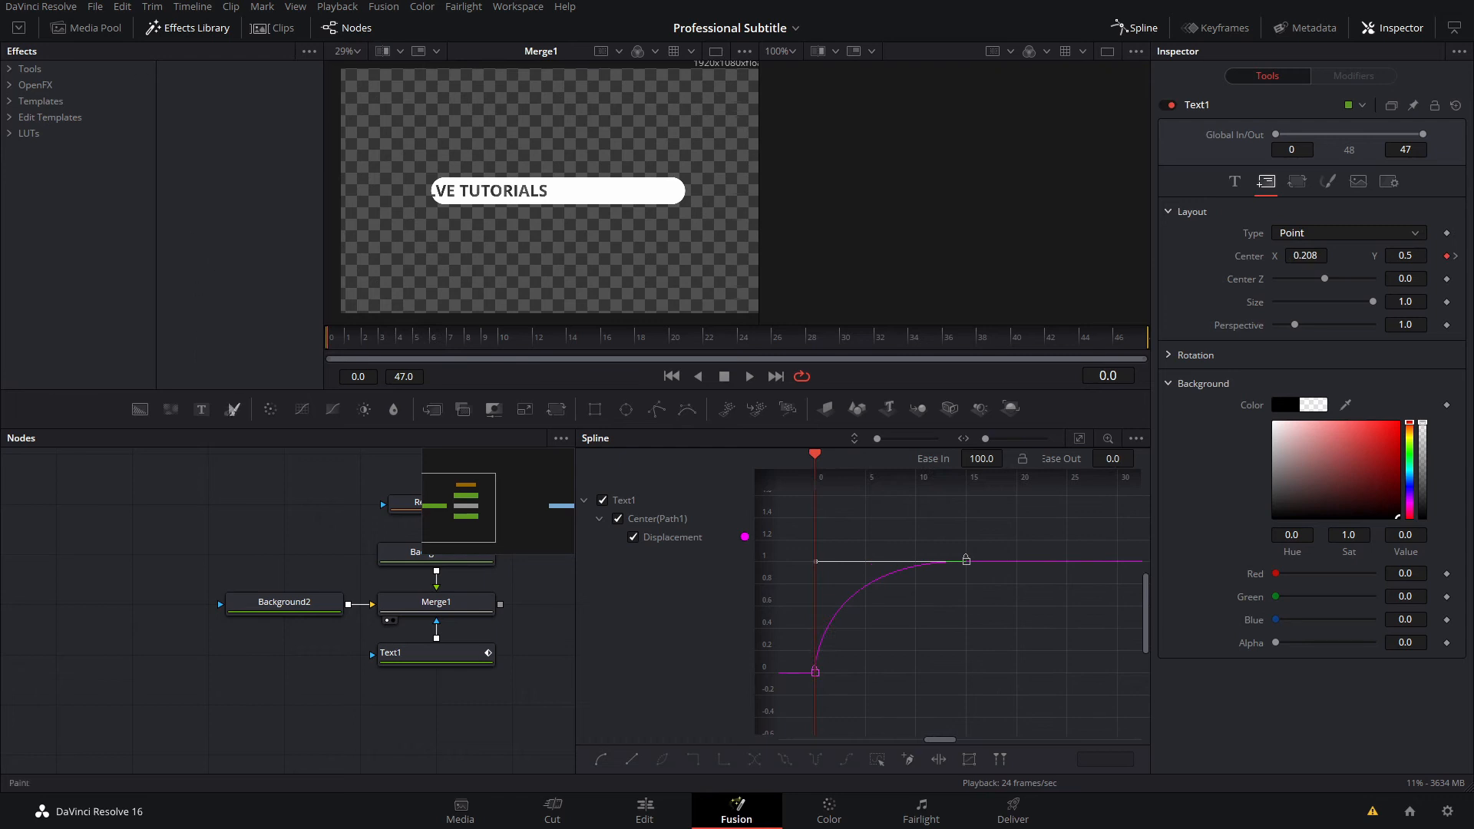
Step: Create a second Merge node combining Background2 and Merge1, with its inputs swapped so Merge1 is the foreground
{"action": "left_click_drag", "start_coordinate": [273, 516], "coordinate": [130, 482]}
{"action": "left_click_drag", "start_coordinate": [270, 524], "coordinate": [10, 546]}
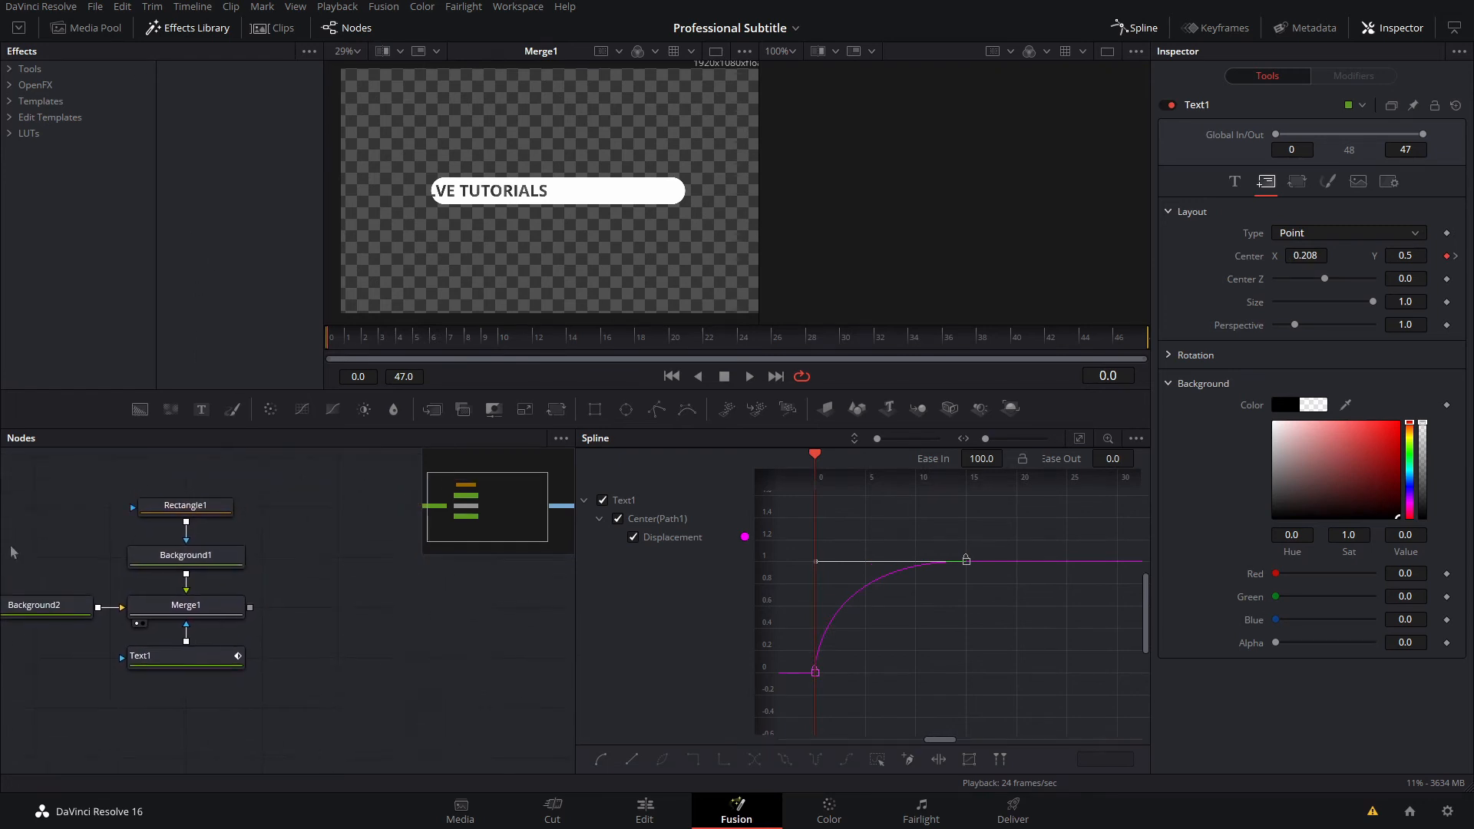
{"action": "left_click_drag", "start_coordinate": [340, 601], "coordinate": [414, 501]}
{"action": "left_click_drag", "start_coordinate": [139, 510], "coordinate": [383, 513]}
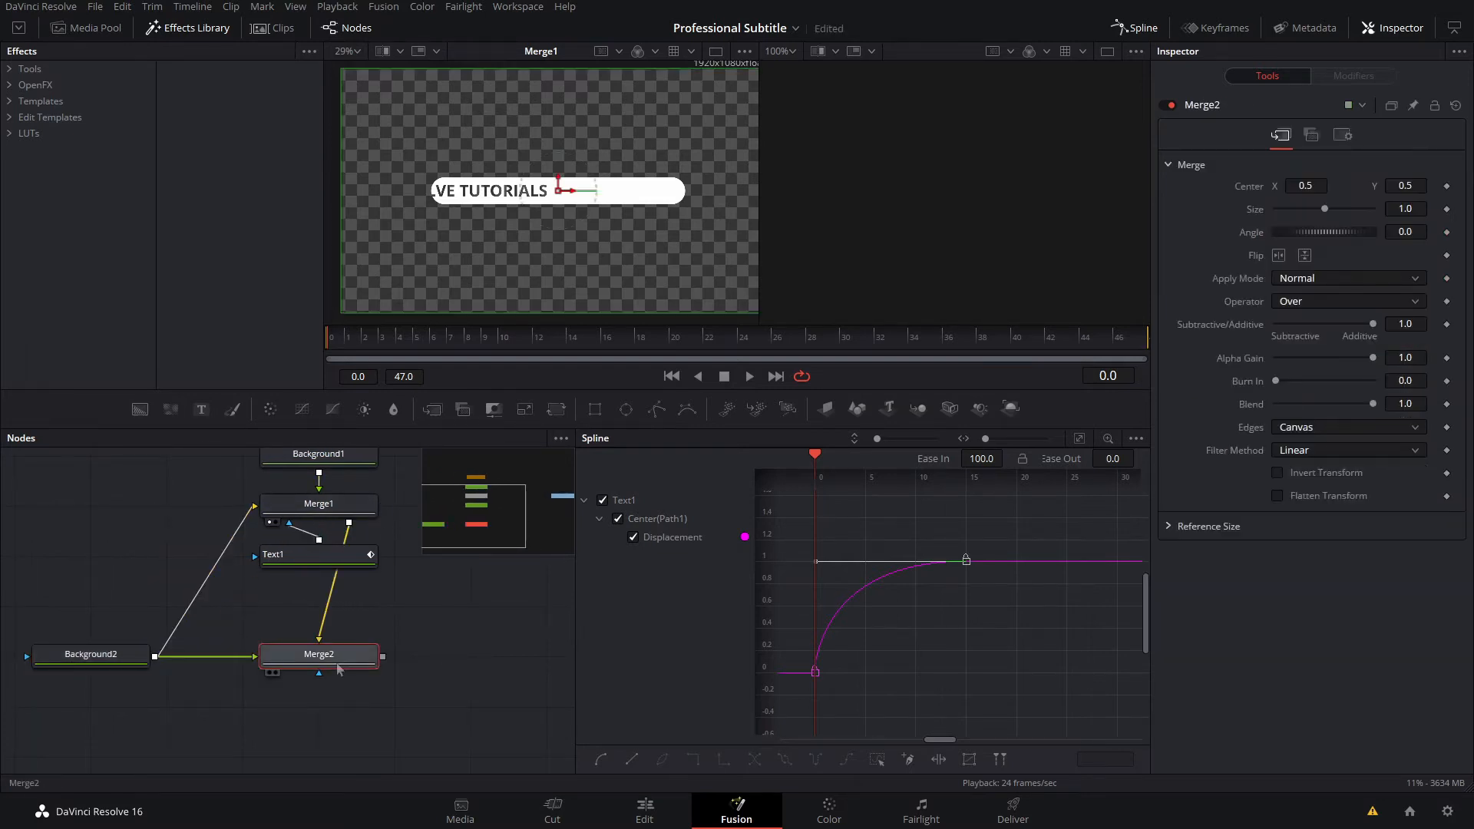
{"action": "left_click_drag", "start_coordinate": [338, 670], "coordinate": [494, 652]}
{"action": "key", "text": "ctrl+t"}
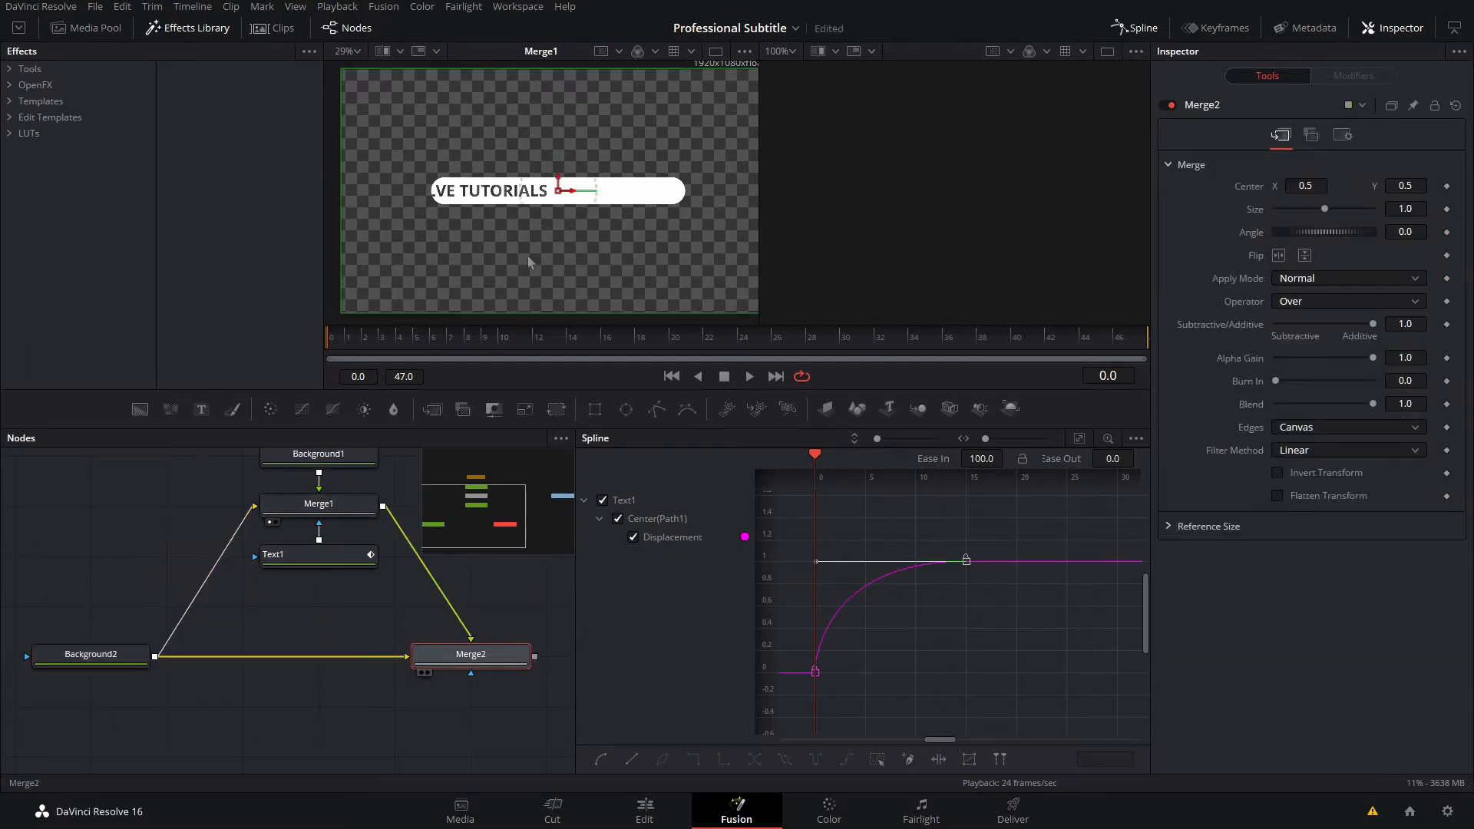
Step: Display Merge2 in the viewer and mask it with a new Rectangle node shifted to the frame's left edge
{"action": "key", "text": "1"}
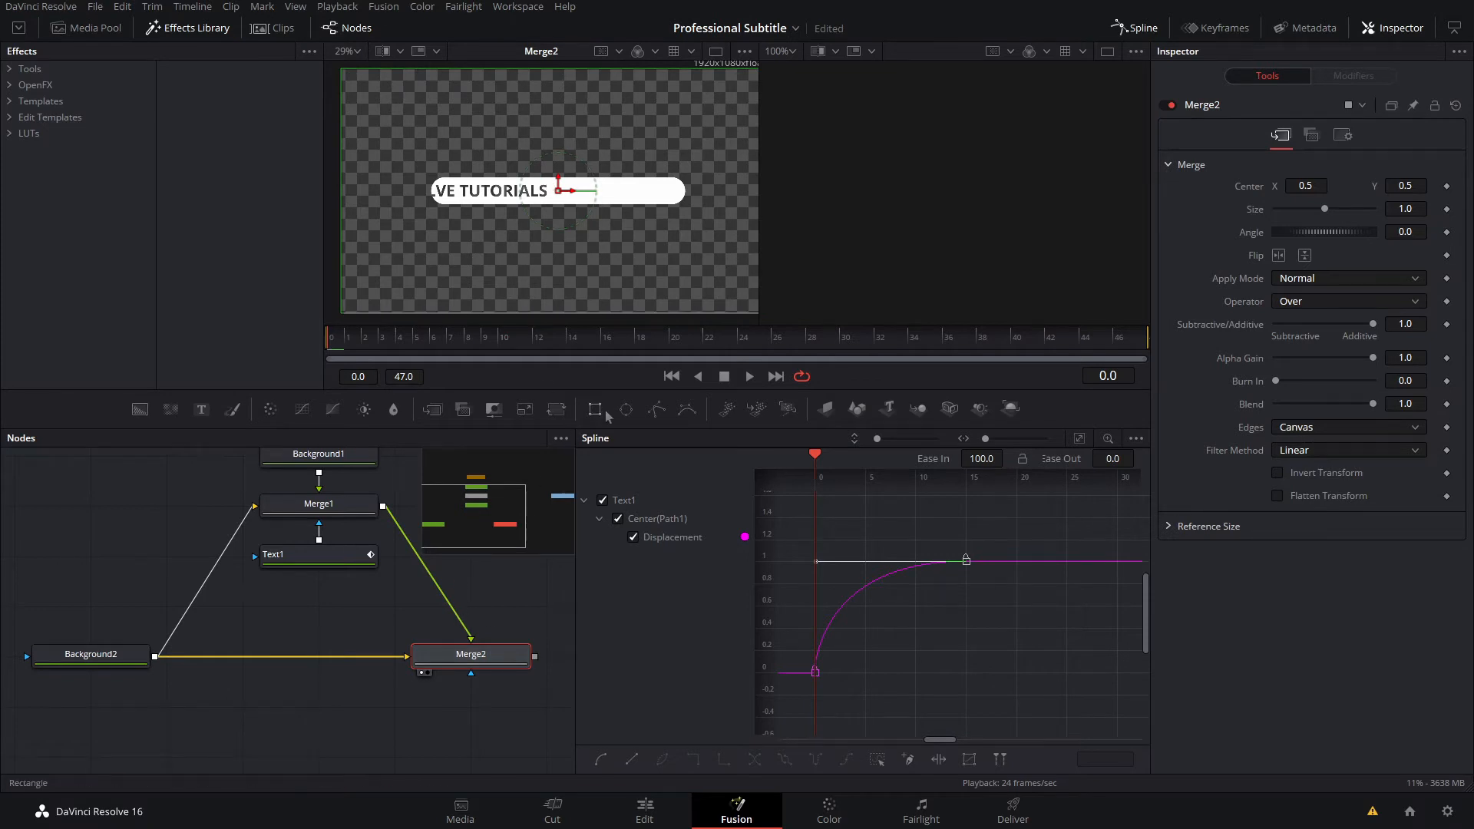
{"action": "left_click", "coordinate": [473, 706]}
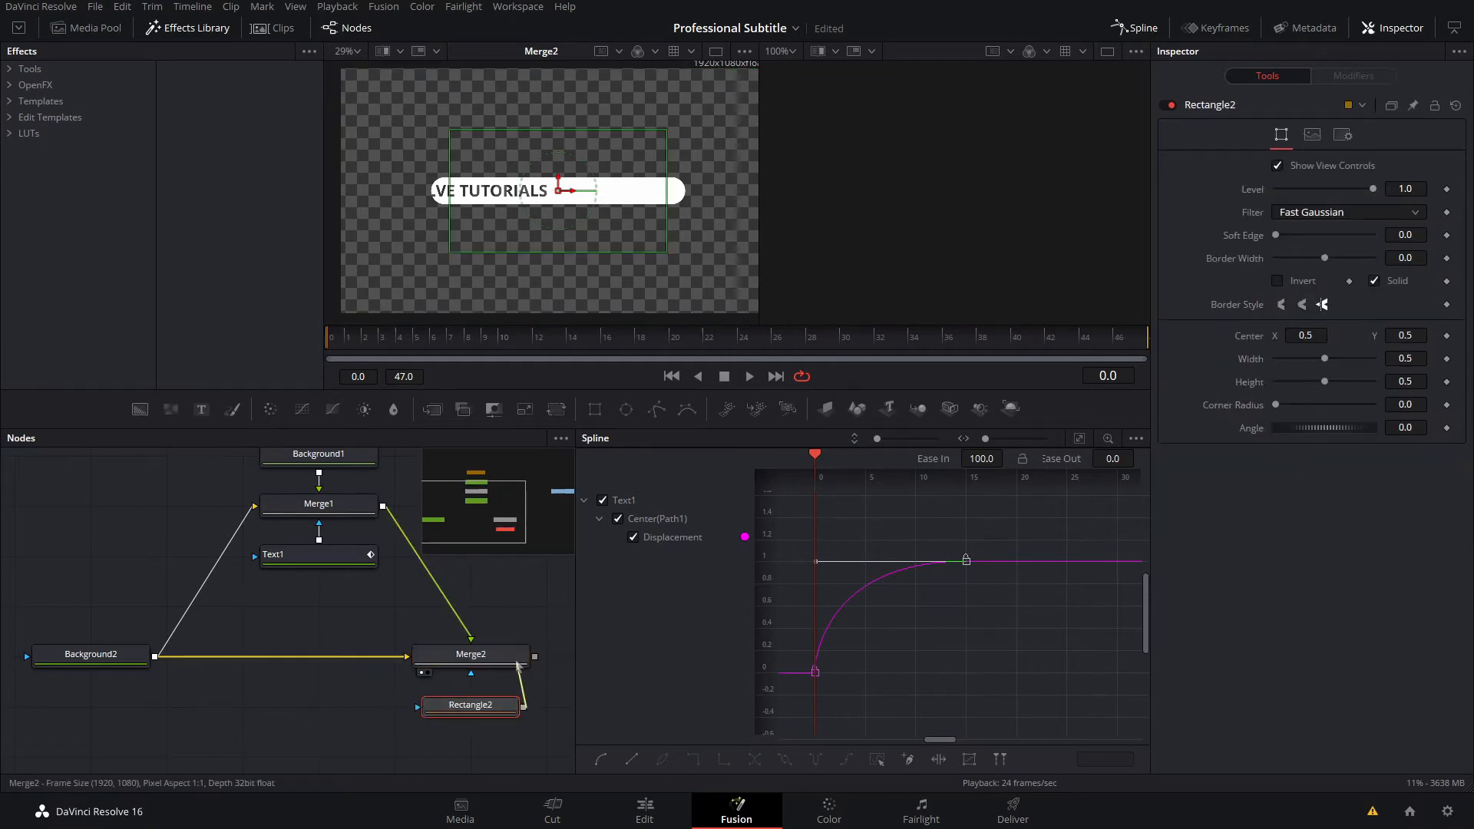
{"action": "left_click_drag", "start_coordinate": [576, 190], "coordinate": [355, 207]}
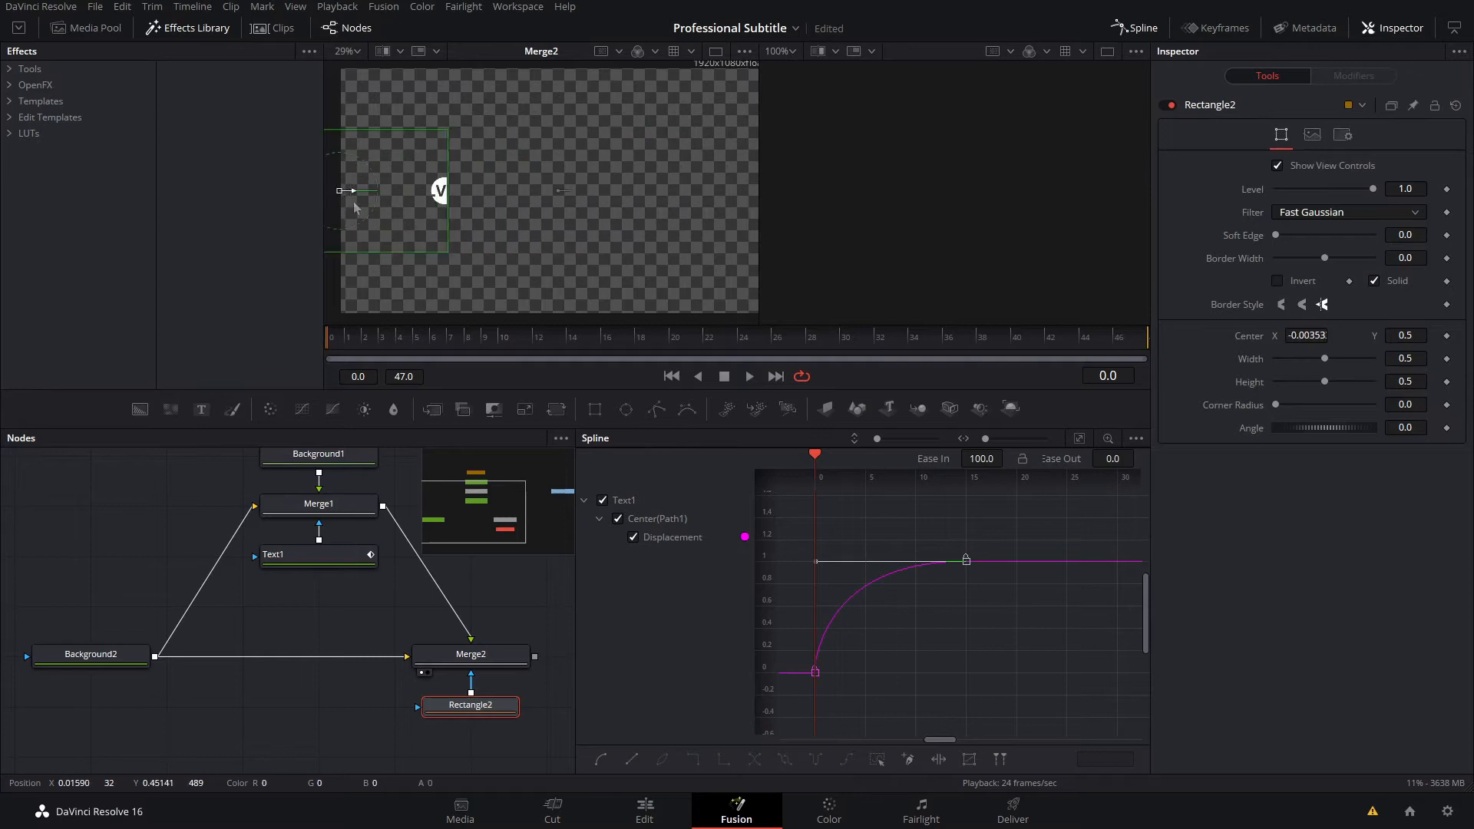
Step: Set Rectangle2's center X to 0 and its width to about 0.402, keyframing the width at frame 0
{"action": "left_click", "coordinate": [1311, 335]}
{"action": "type", "text": "0"}
{"action": "key", "text": "Tab"}
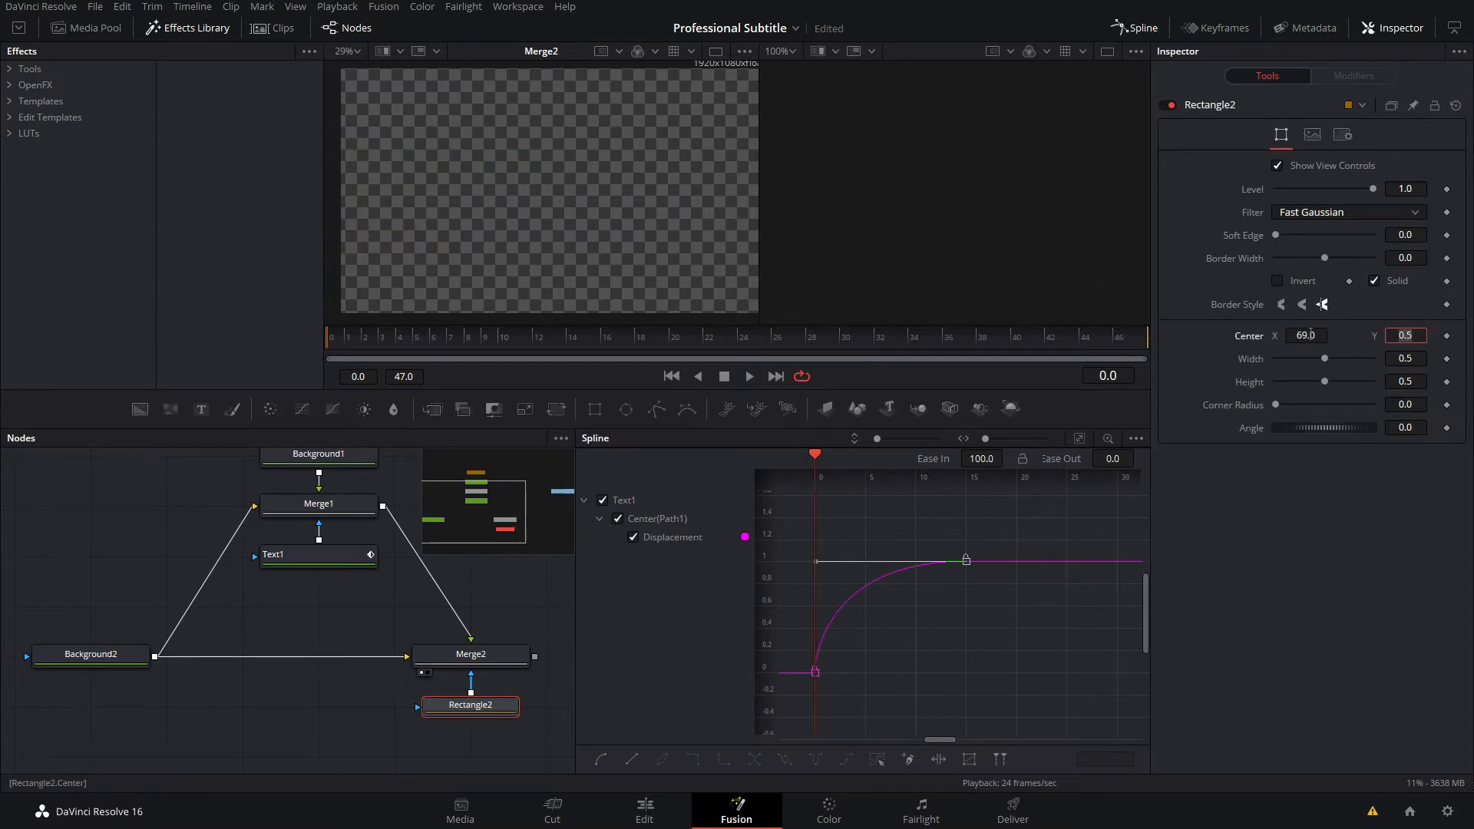
{"action": "left_click", "coordinate": [1310, 336]}
{"action": "type", "text": "0"}
{"action": "key", "text": "Tab"}
{"action": "left_click", "coordinate": [439, 593]}
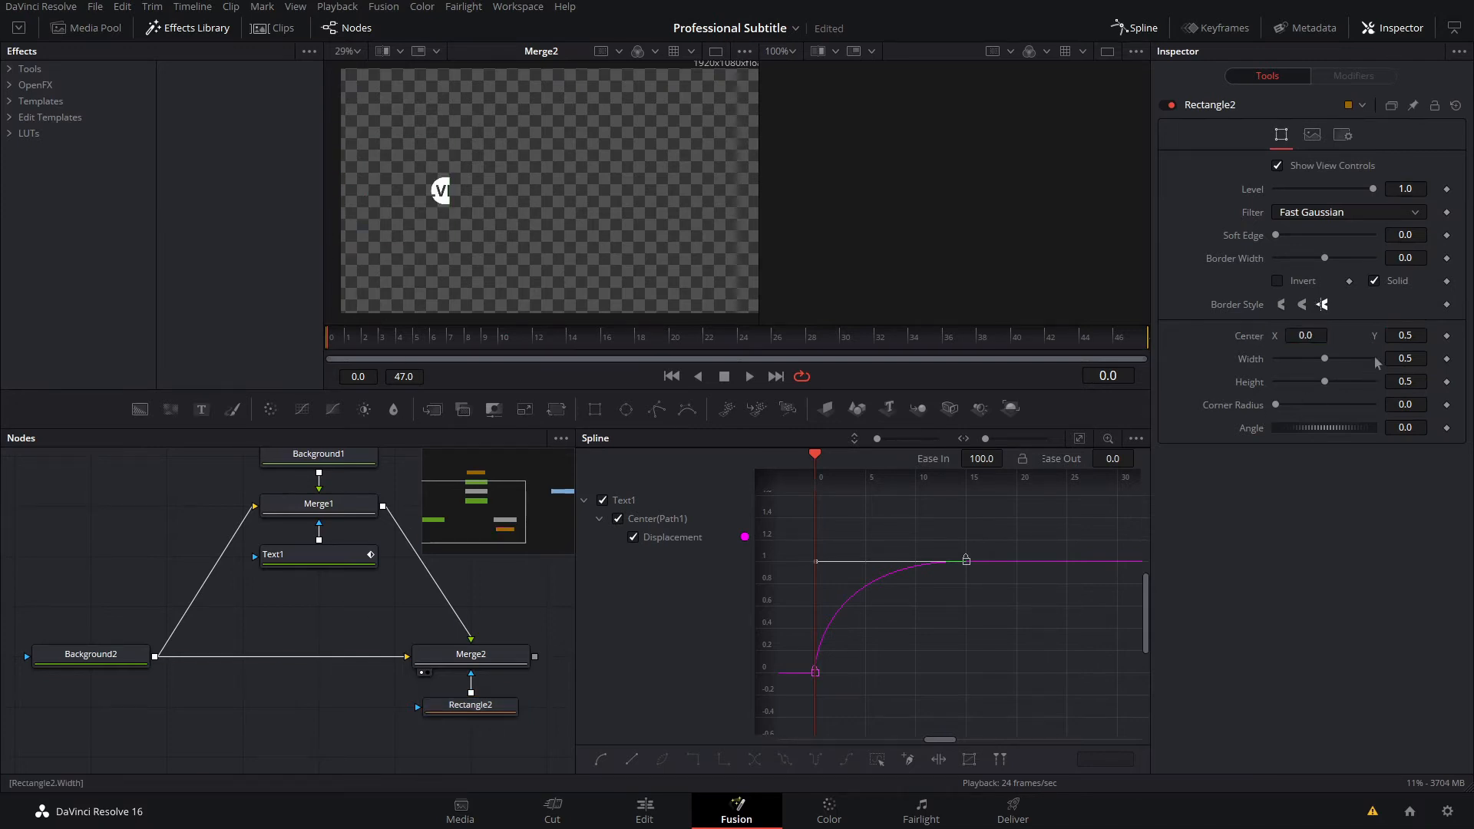
{"action": "left_click_drag", "start_coordinate": [1325, 363], "coordinate": [1320, 365]}
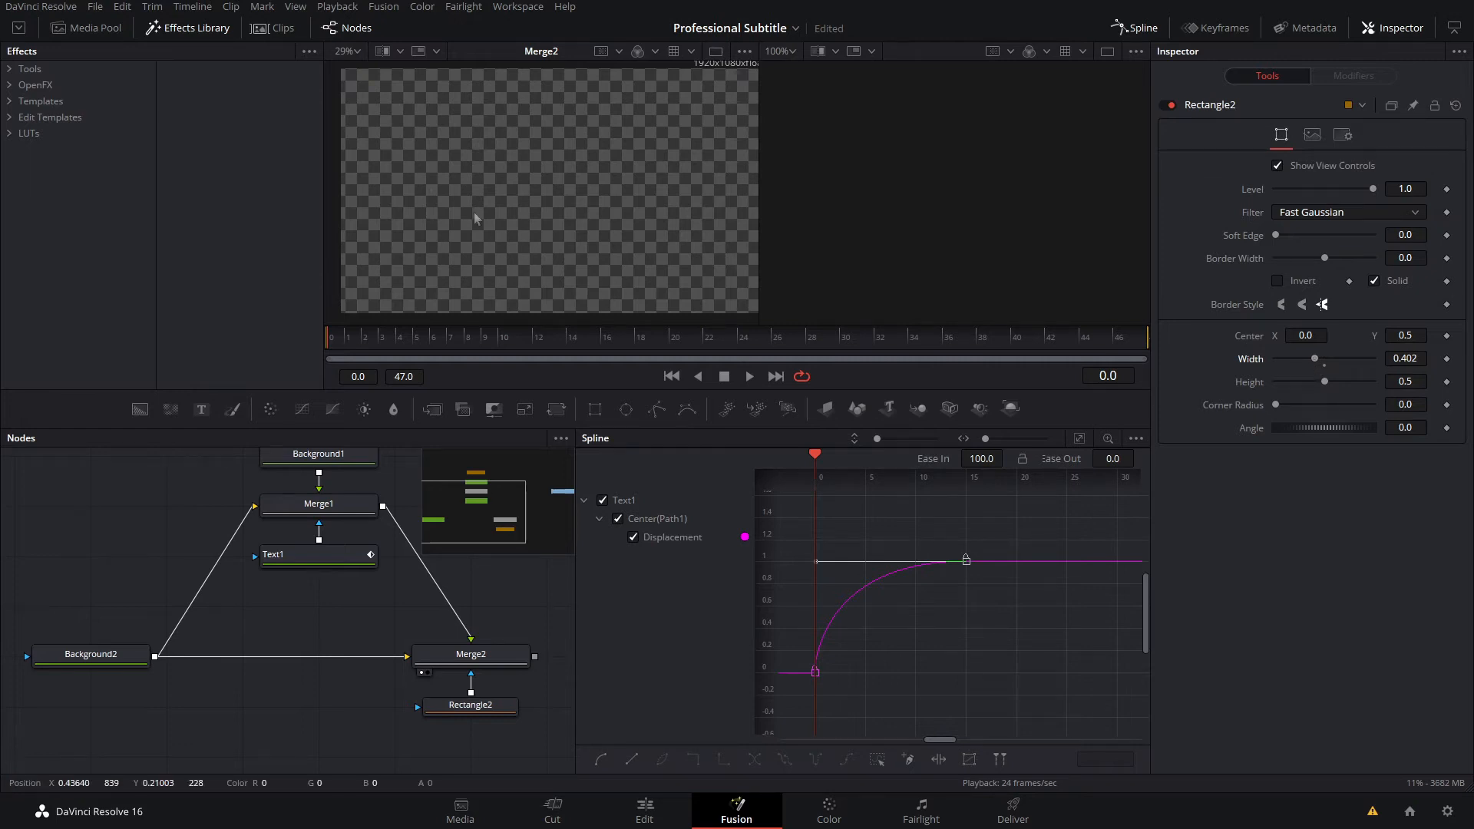
{"action": "left_click", "coordinate": [1446, 359]}
Step: Keyframe Rectangle2's width at about 1.591 on frame 15, matching Text1's last keyframe, so the mask reveals the whole bar
{"action": "left_click", "coordinate": [319, 554]}
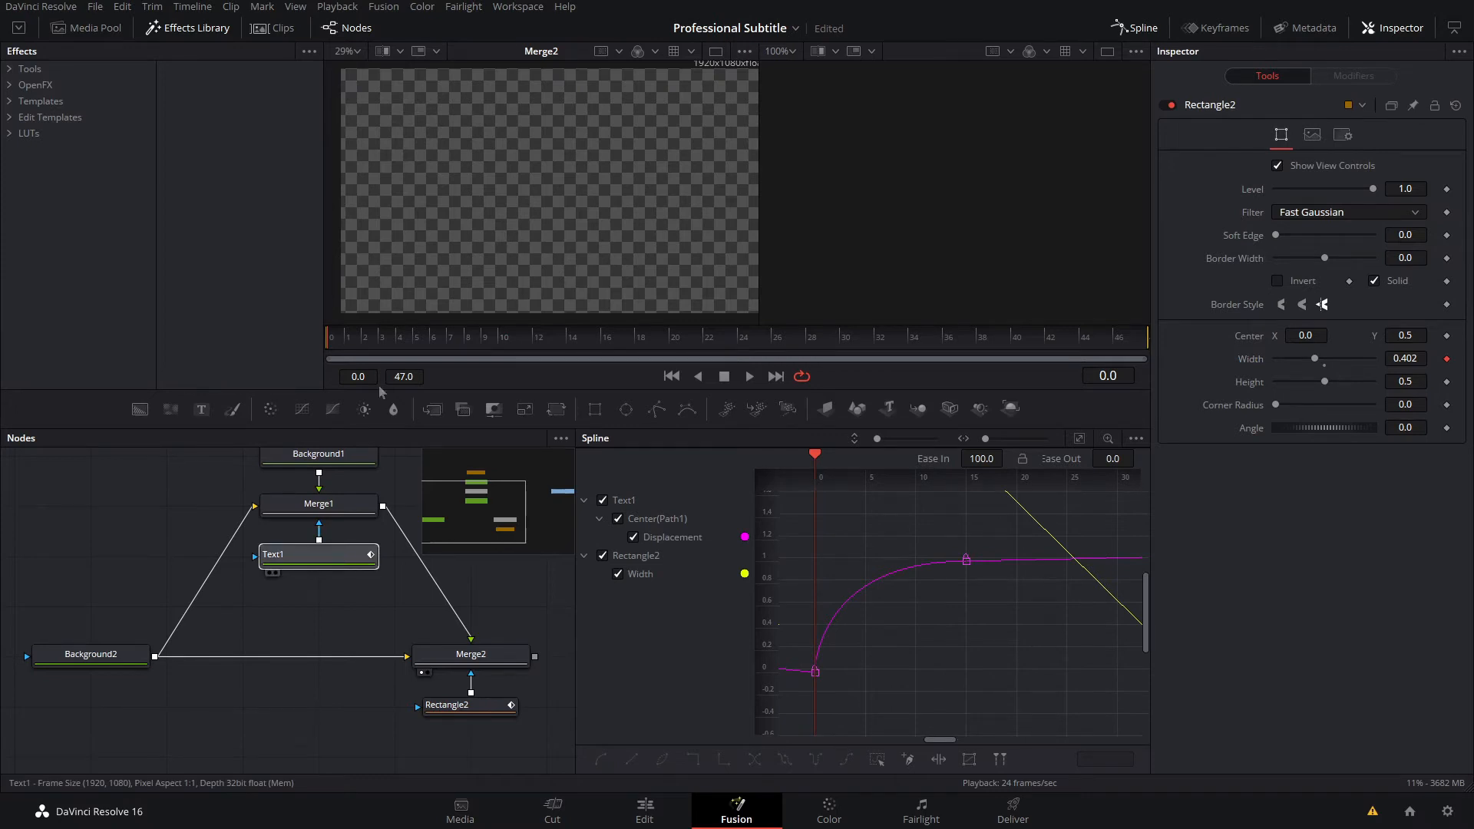
{"action": "left_click", "coordinate": [483, 338]}
{"action": "left_click_drag", "start_coordinate": [512, 339], "coordinate": [588, 342]}
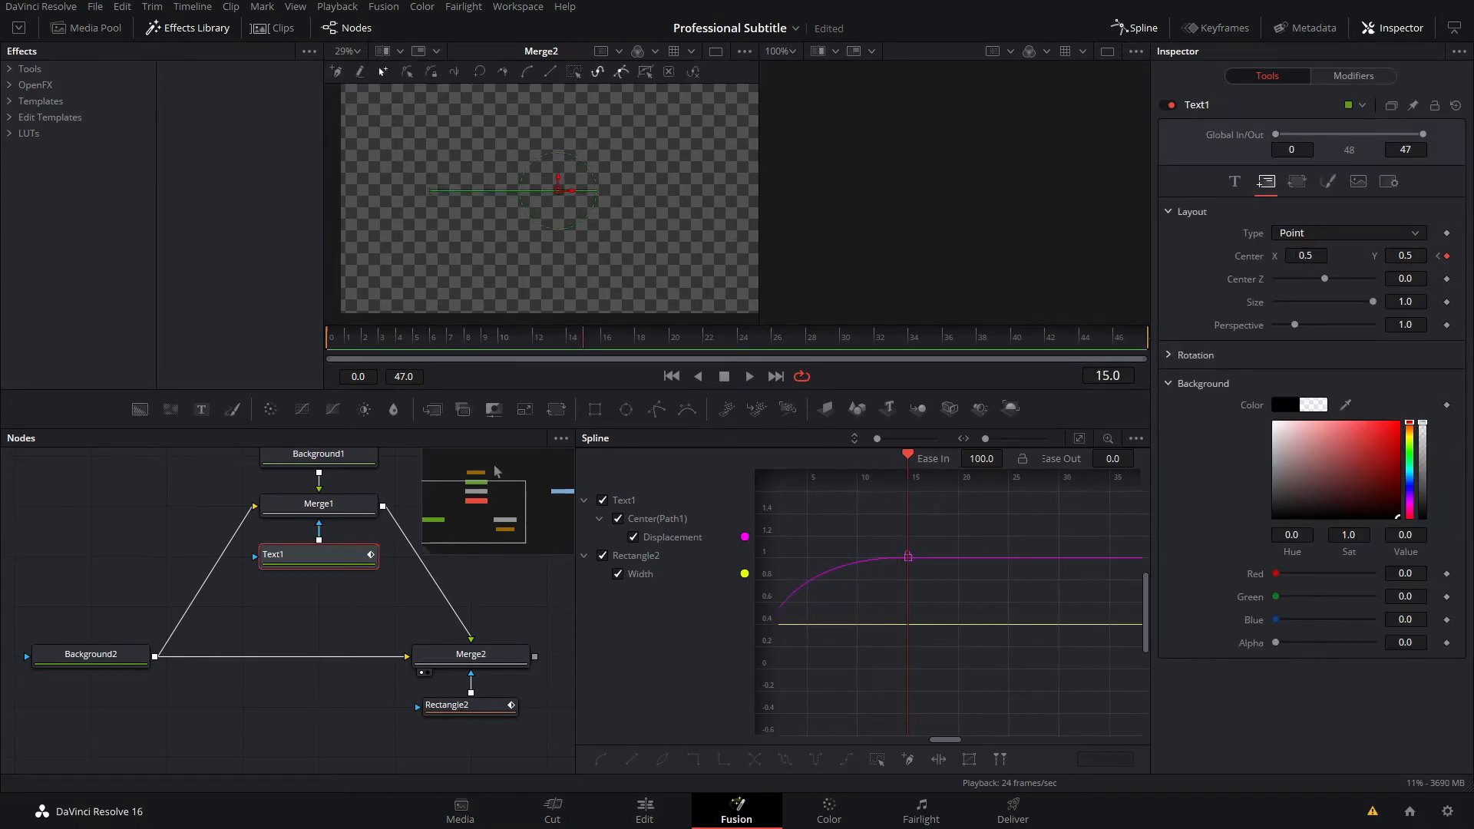
{"action": "left_click", "coordinate": [507, 706]}
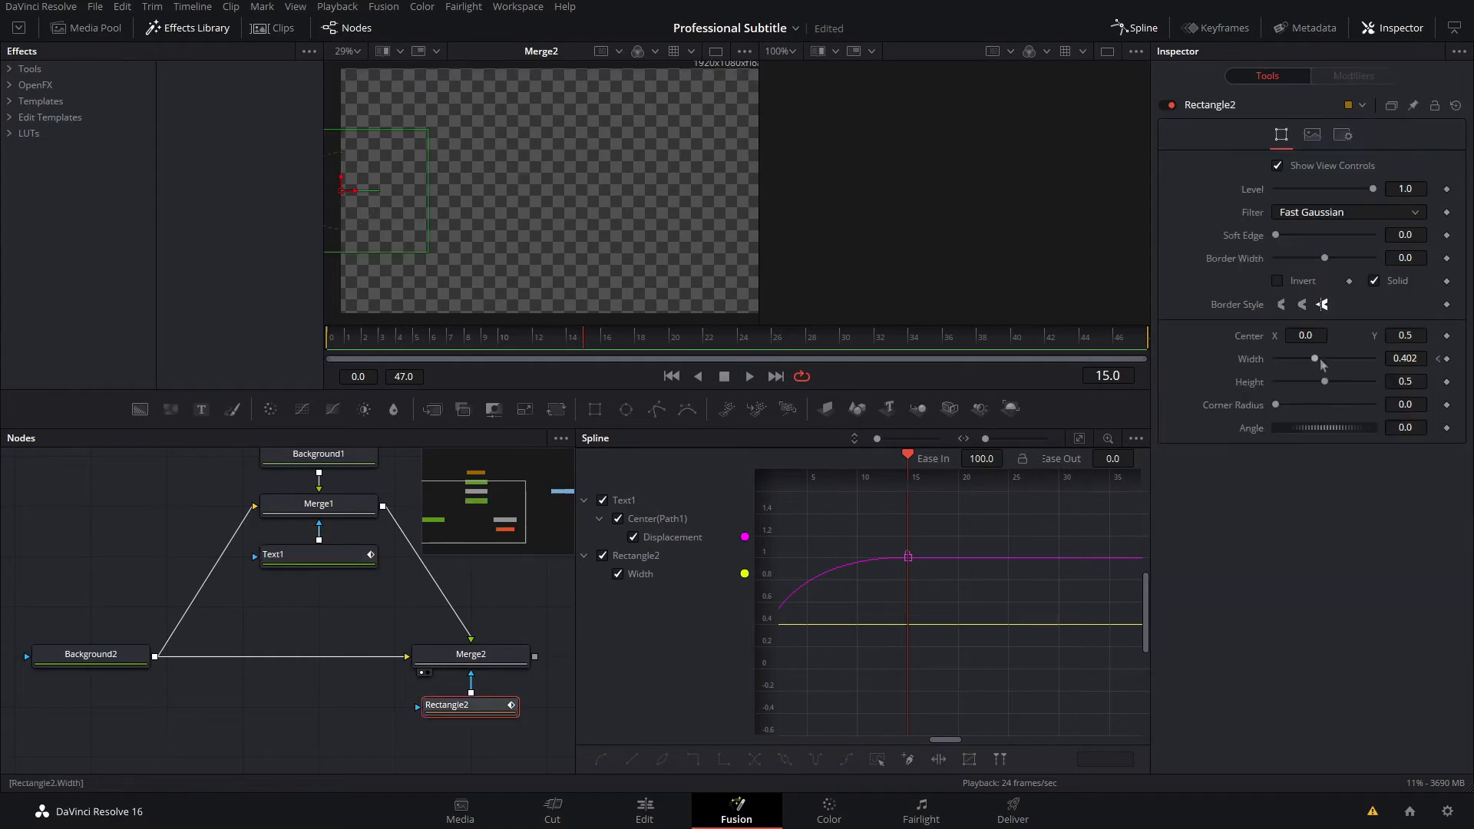
{"action": "left_click_drag", "start_coordinate": [1316, 361], "coordinate": [1424, 367]}
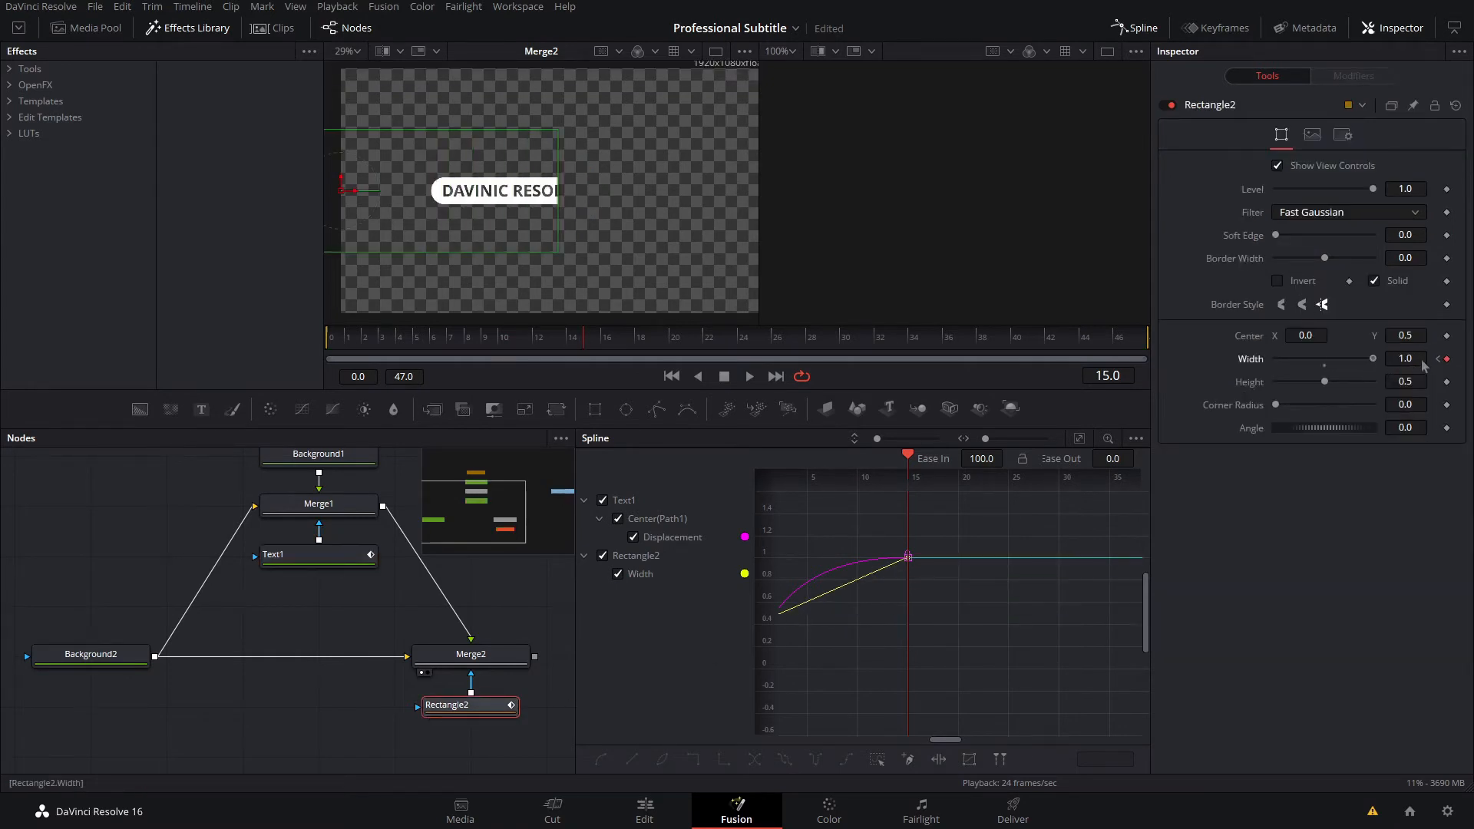
{"action": "double_click", "coordinate": [1405, 360]}
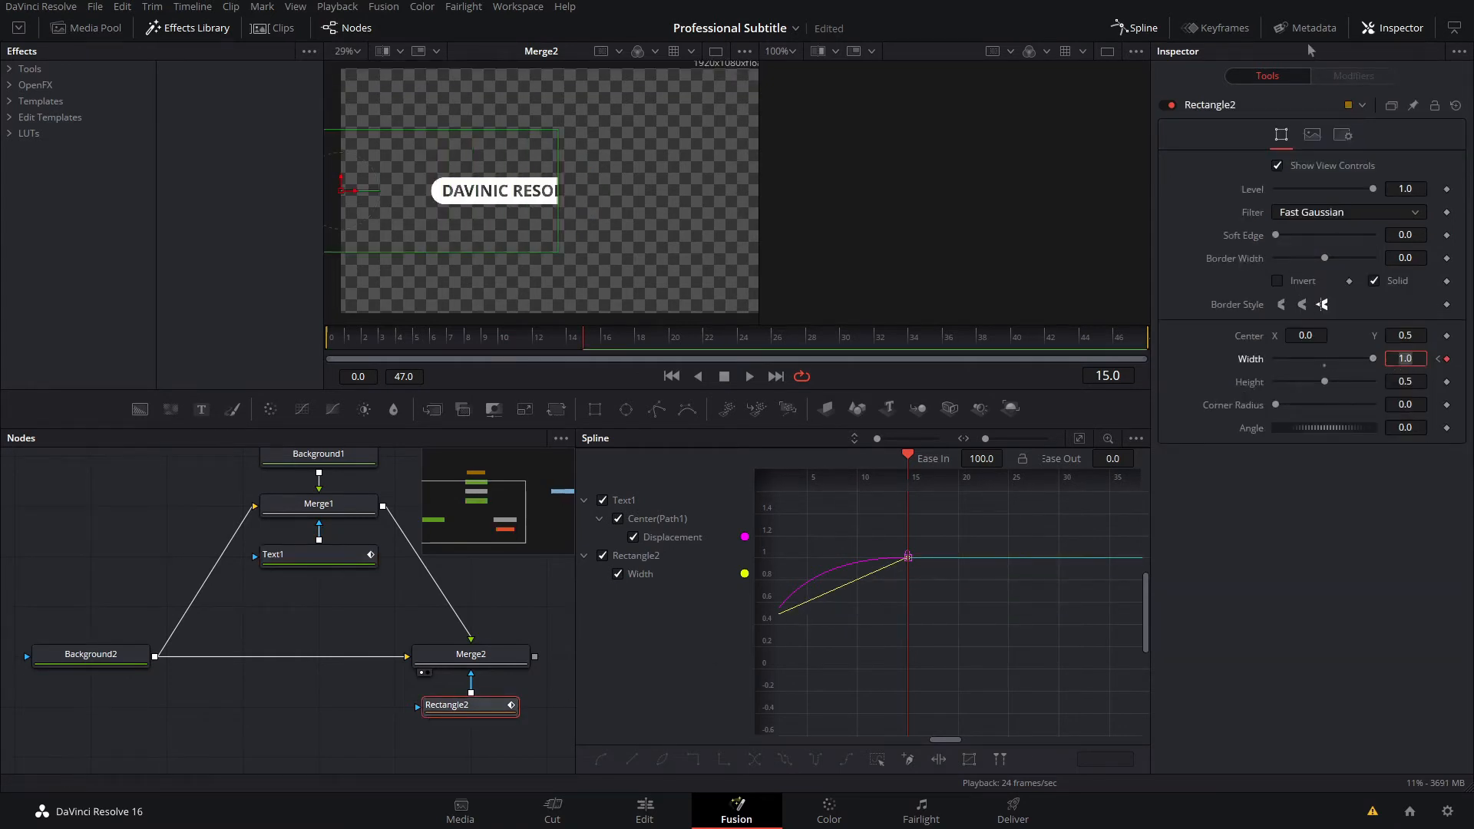
{"action": "type", "text": "2"}
{"action": "key", "text": "Tab"}
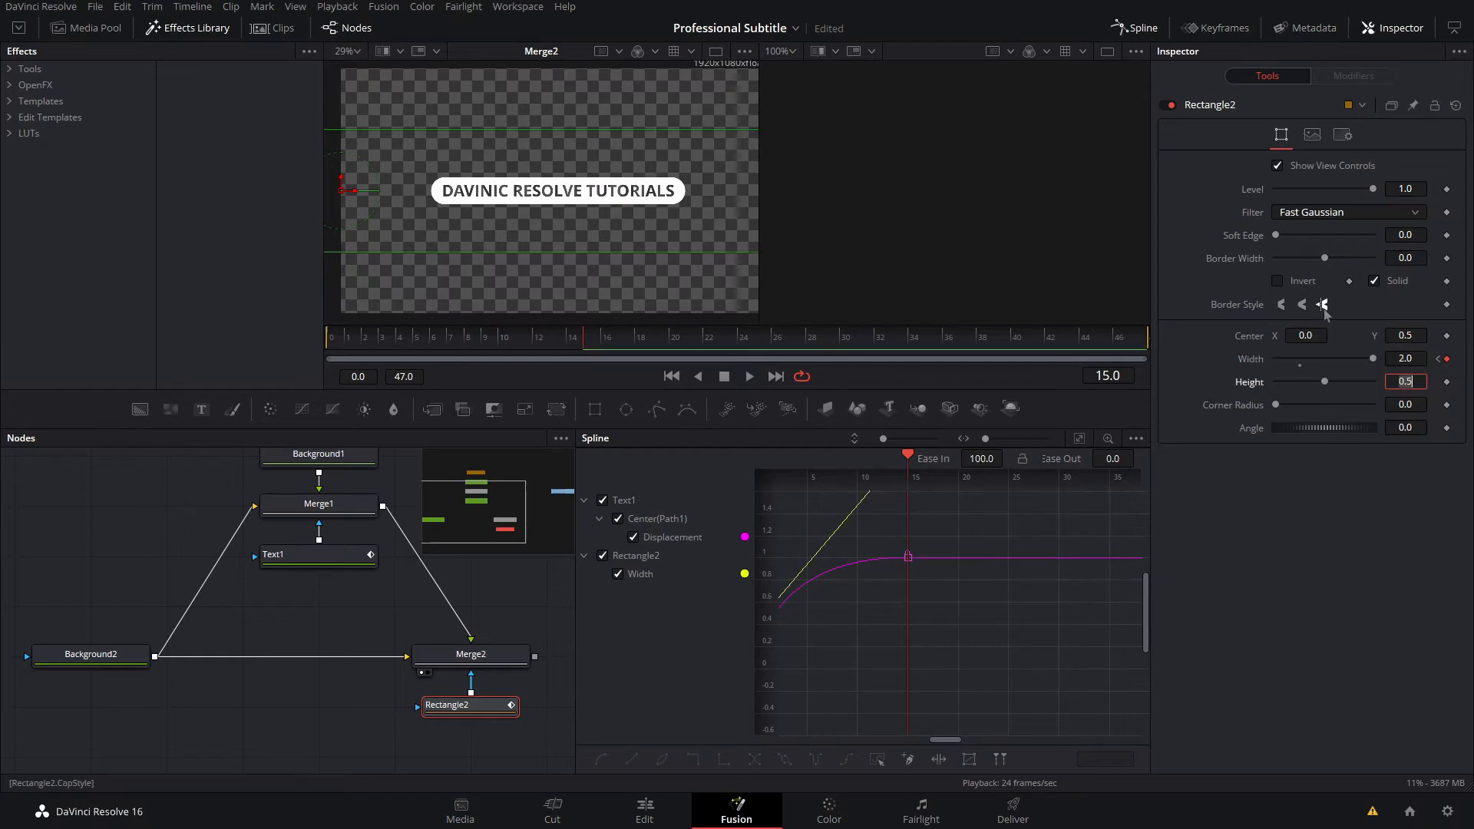
{"action": "left_click_drag", "start_coordinate": [1374, 359], "coordinate": [1356, 376]}
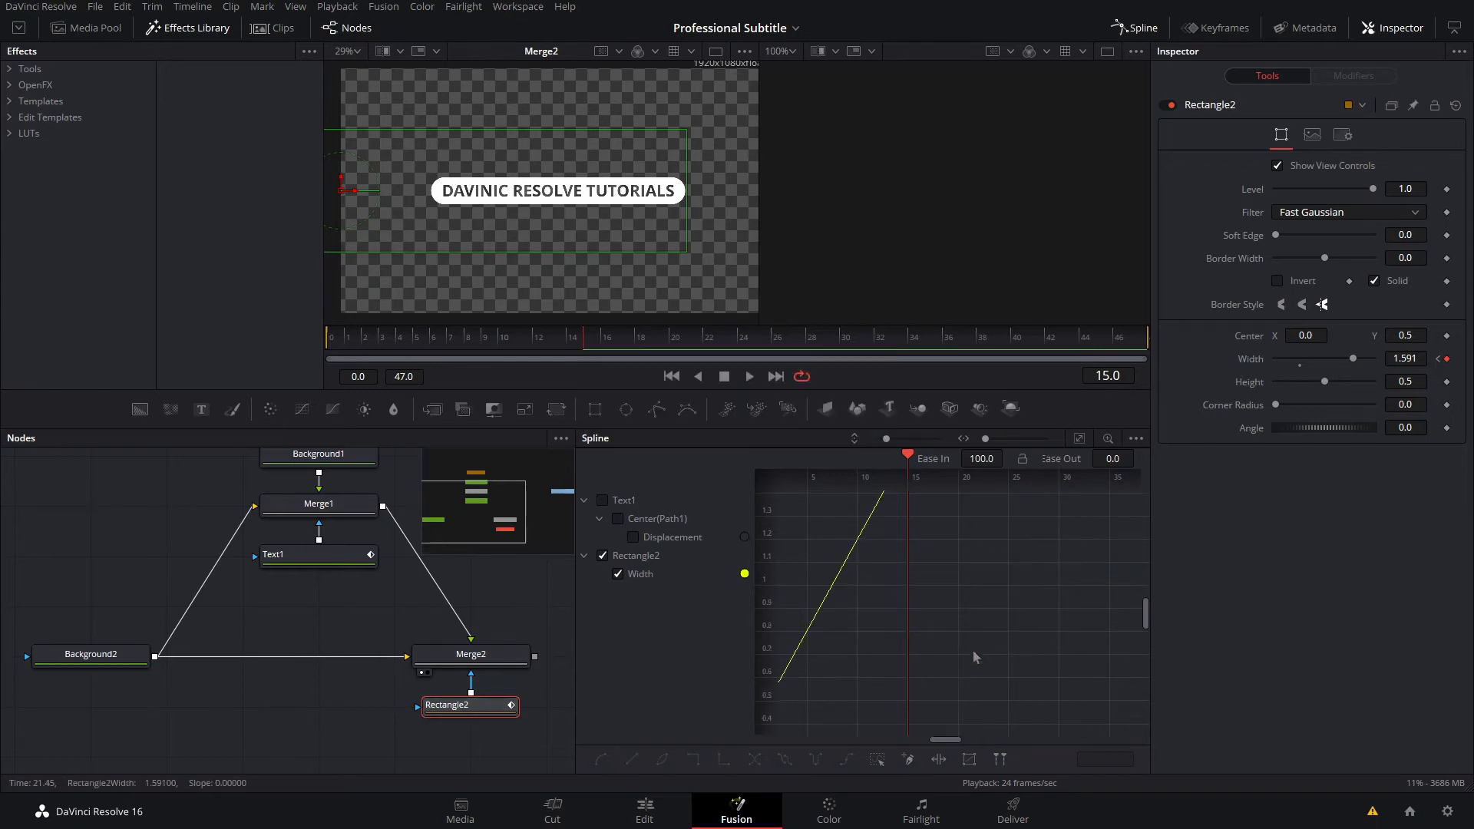
Step: Flatten Rectangle2's width spline at the frame 15 keyframe and set its ease in to about 57.9
{"action": "left_click_drag", "start_coordinate": [898, 566], "coordinate": [968, 589]}
{"action": "left_click", "coordinate": [1079, 440]}
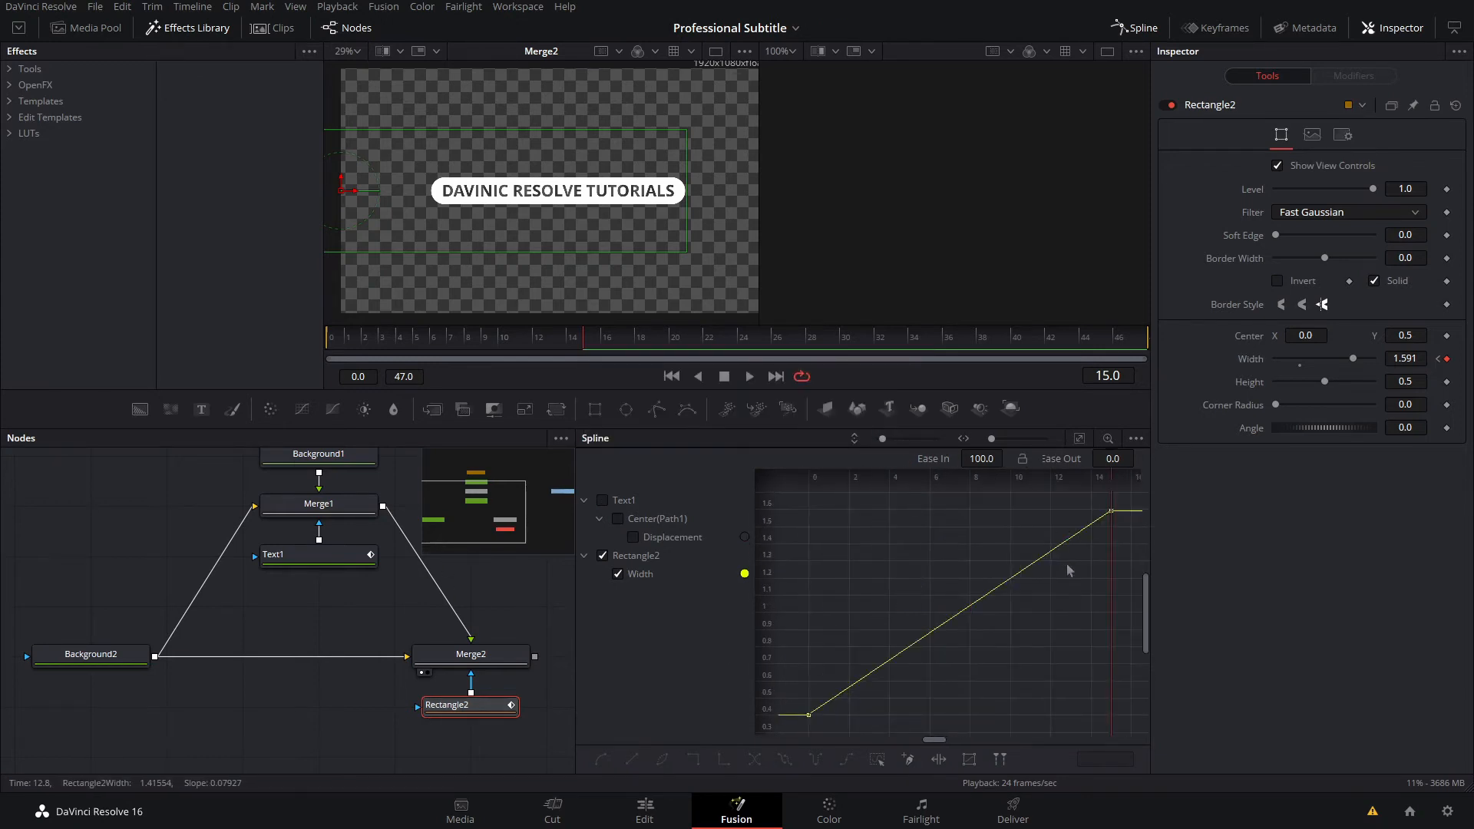
{"action": "scroll", "coordinate": [1067, 564], "scroll_direction": "down", "scroll_amount": 3}
{"action": "left_click_drag", "start_coordinate": [1049, 509], "coordinate": [1101, 583]}
{"action": "key", "text": "f"}
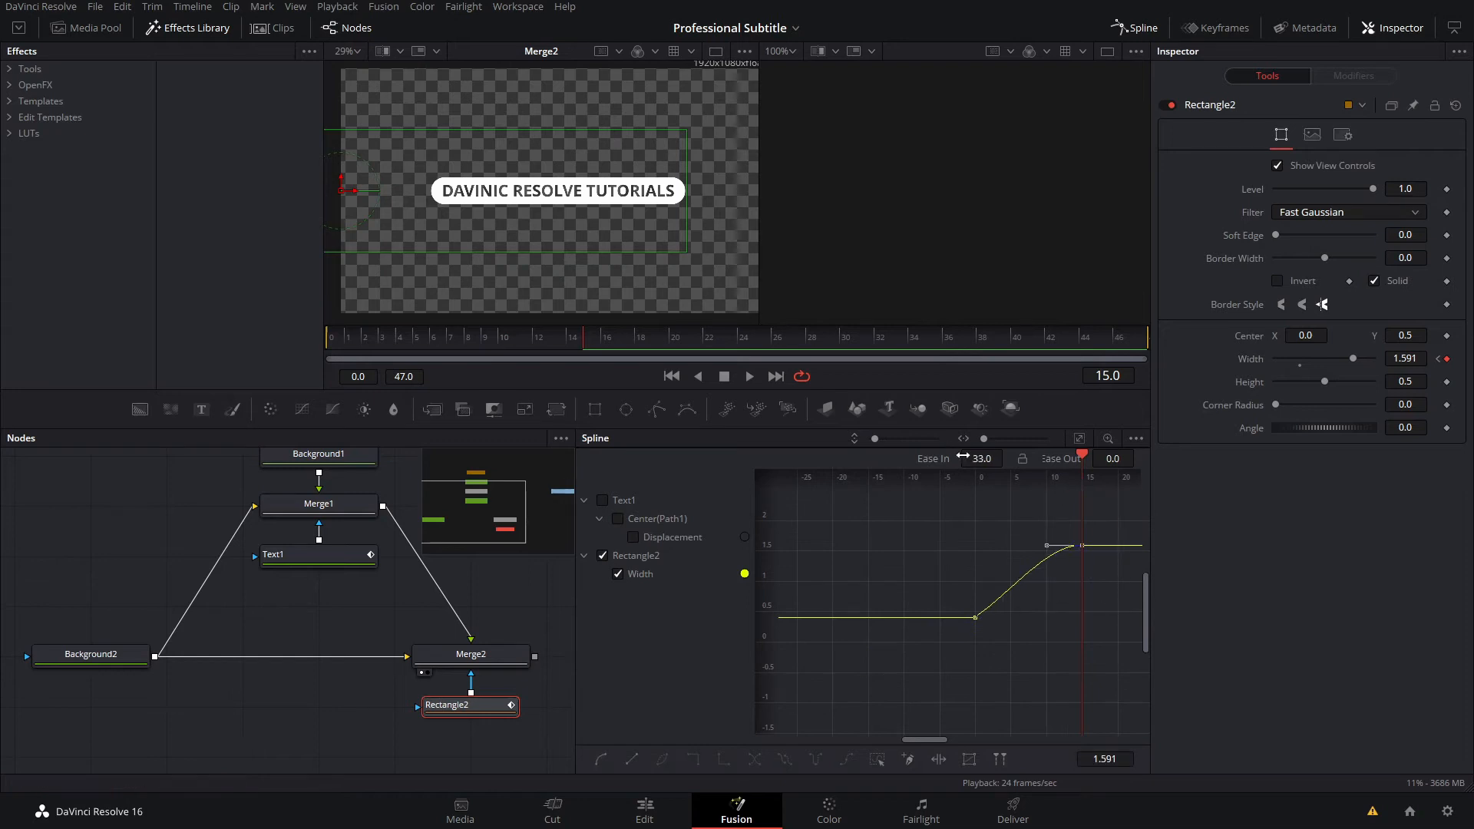
{"action": "left_click_drag", "start_coordinate": [963, 457], "coordinate": [983, 458]}
Step: Flatten Rectangle2's width spline at the frame 0 keyframe and set its ease out to about 83.7
{"action": "left_click_drag", "start_coordinate": [912, 592], "coordinate": [984, 641]}
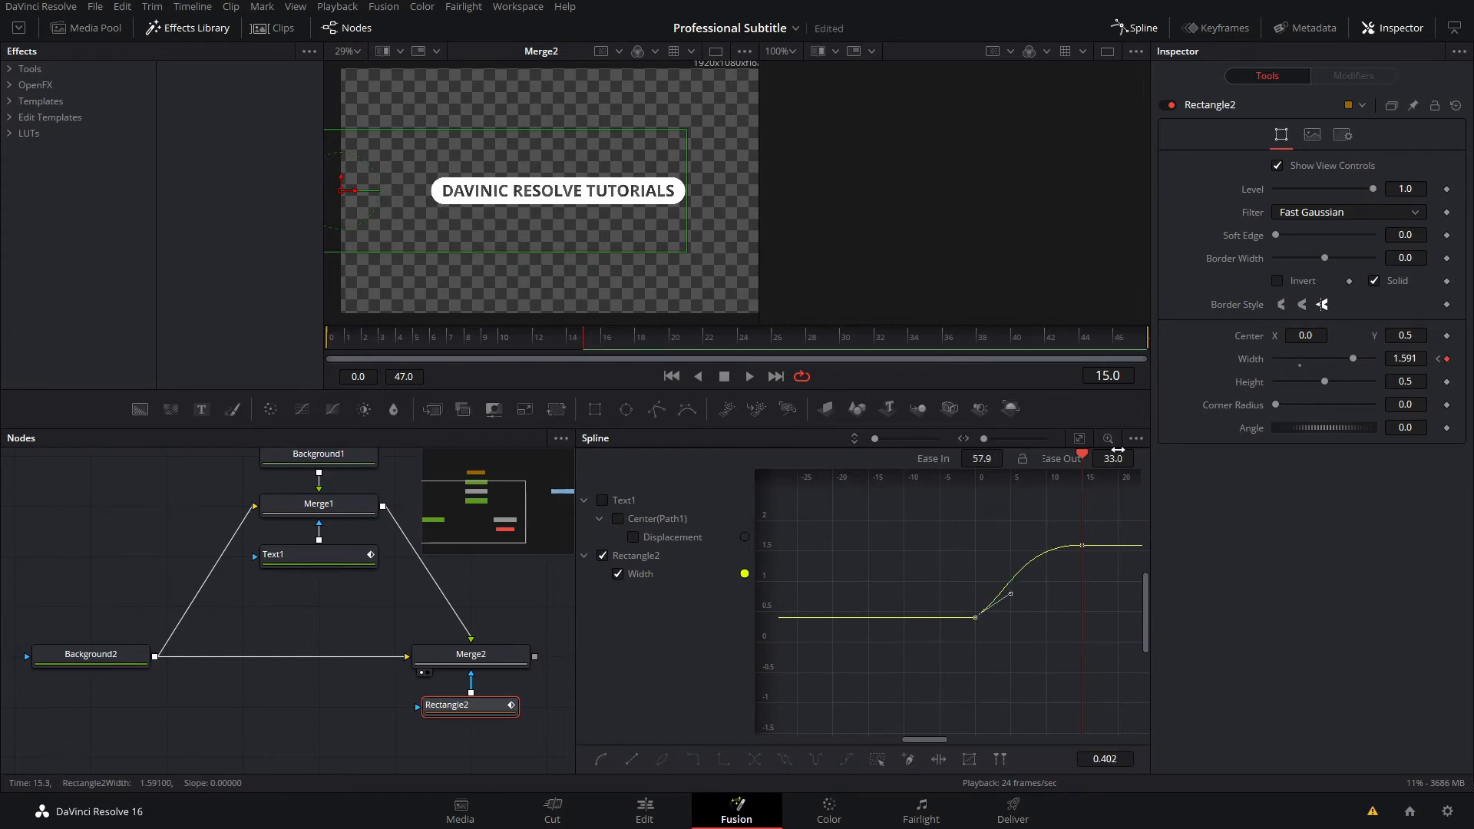
{"action": "mouse_move", "coordinate": [1118, 451]}
{"action": "left_mouse_down"}
{"action": "mouse_move", "coordinate": [1061, 466]}
{"action": "mouse_move", "coordinate": [1128, 460]}
{"action": "left_mouse_up"}
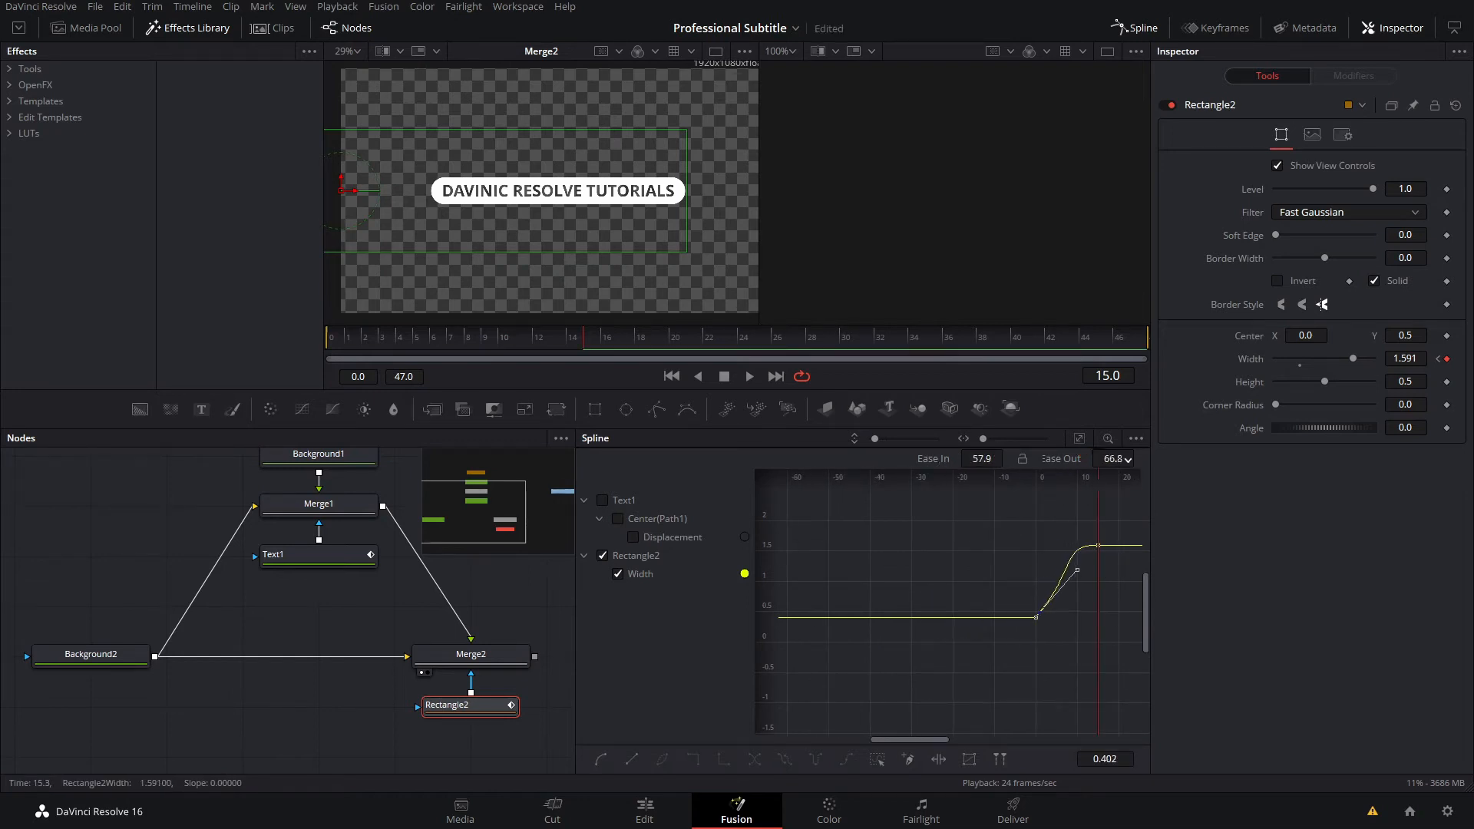
{"action": "left_click_drag", "start_coordinate": [1007, 577], "coordinate": [1091, 674]}
{"action": "key", "text": "f"}
{"action": "left_click_drag", "start_coordinate": [1111, 461], "coordinate": [1113, 464]}
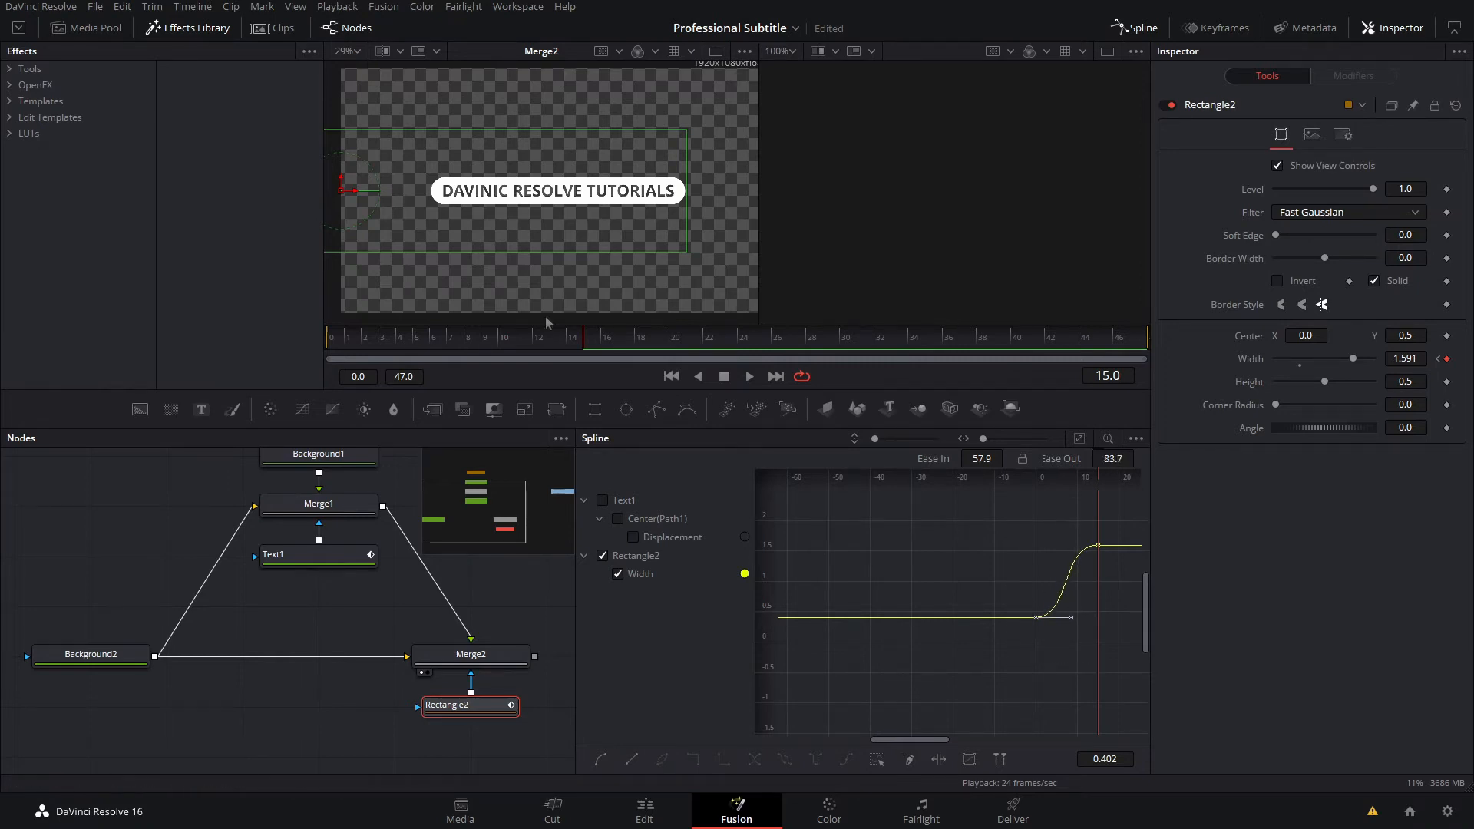
Step: Play the animation from the start to check the eased mask reveal
{"action": "left_click_drag", "start_coordinate": [570, 347], "coordinate": [48, 436]}
{"action": "key", "text": "space"}
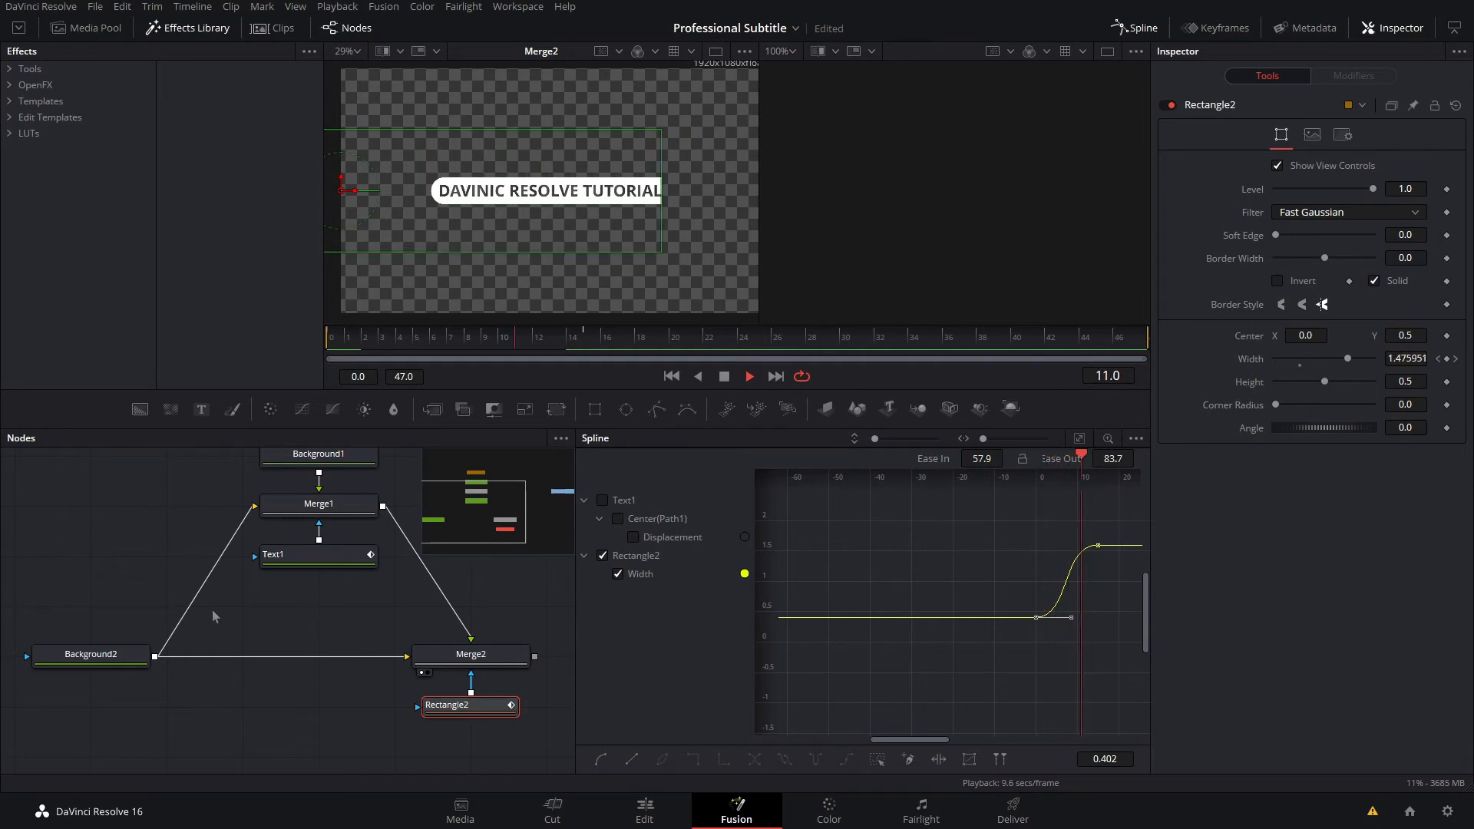
{"action": "key", "text": "space"}
{"action": "left_click_drag", "start_coordinate": [560, 348], "coordinate": [330, 357]}
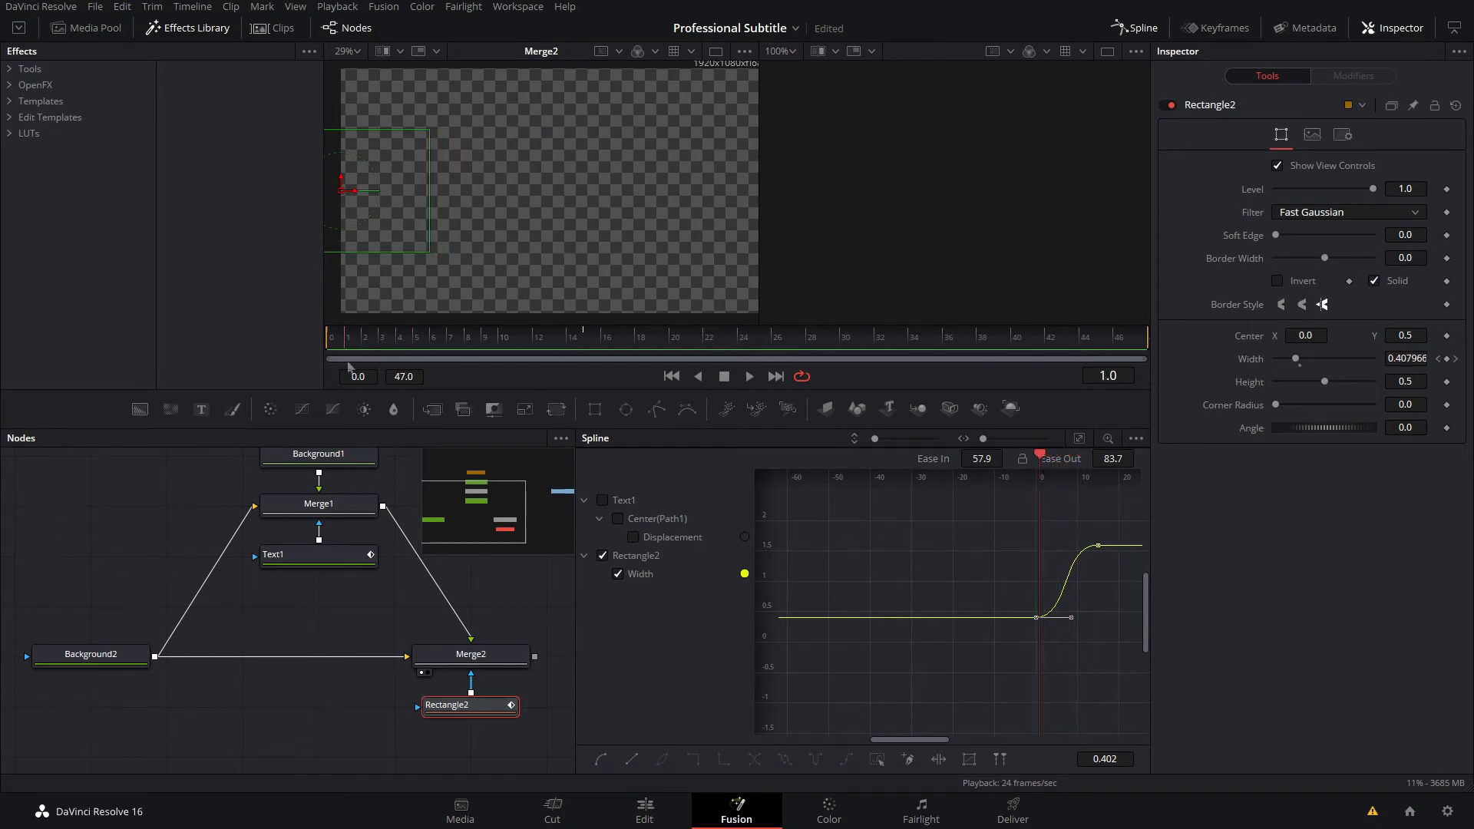
{"action": "key", "text": "space"}
Step: Add a Transform node after Merge2, scale it to 0.63 and move the subtitle into the frame's lower-left corner
{"action": "left_click", "coordinate": [430, 653]}
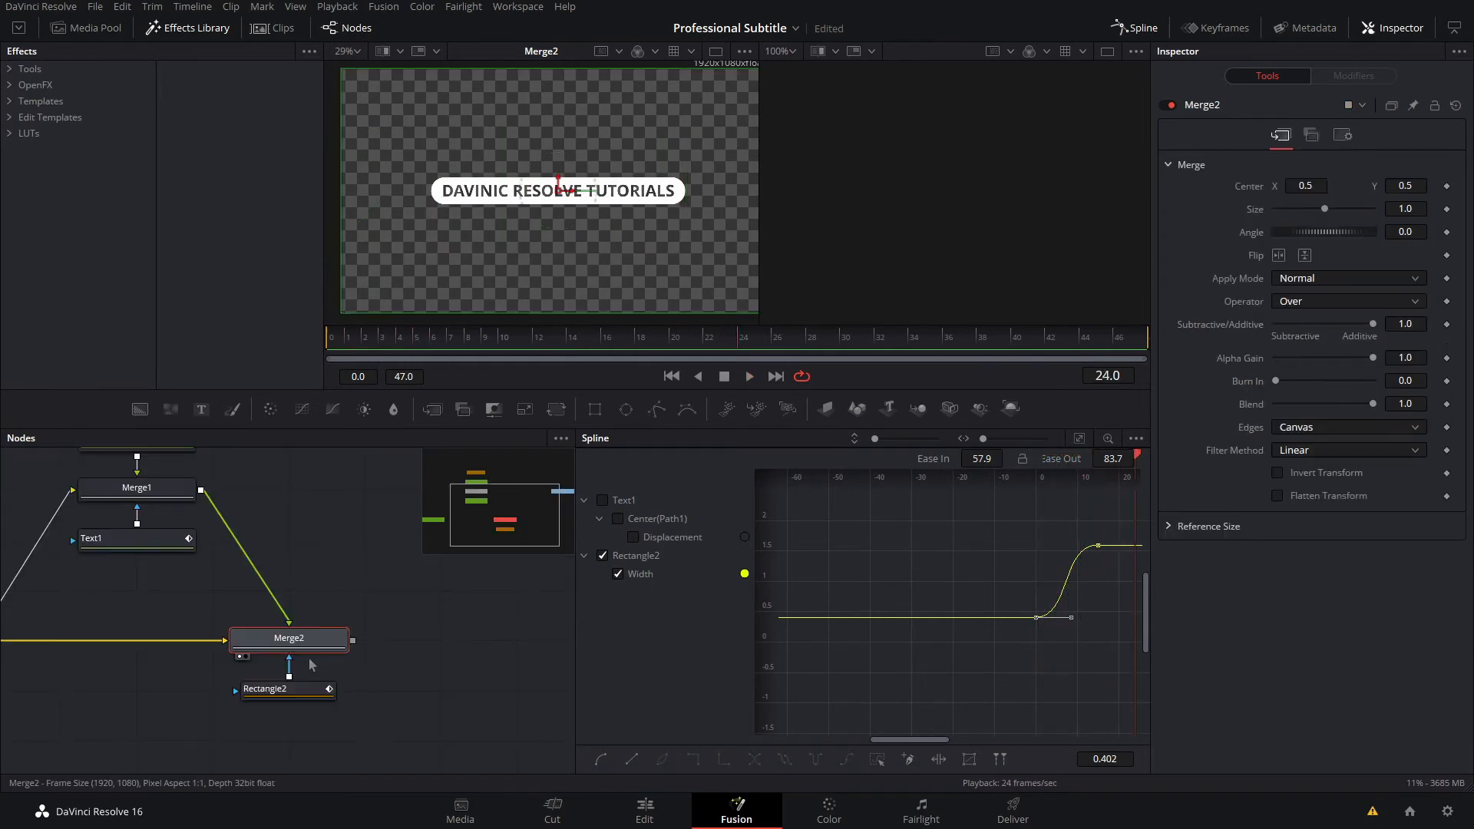
{"action": "key", "text": "shift+space"}
{"action": "type", "text": "trans"}
{"action": "key", "text": "Return"}
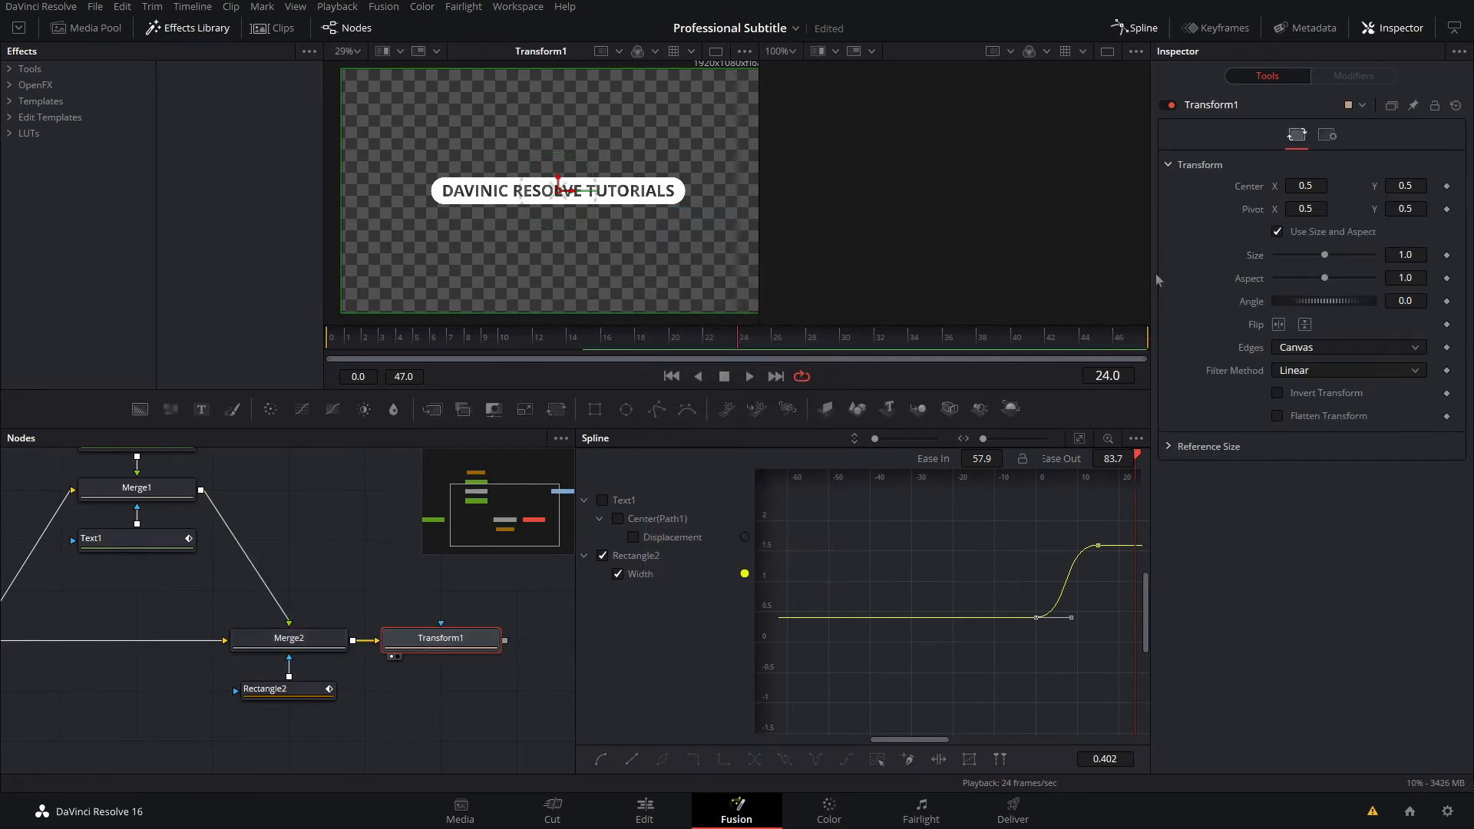
{"action": "left_click_drag", "start_coordinate": [1324, 255], "coordinate": [1305, 255]}
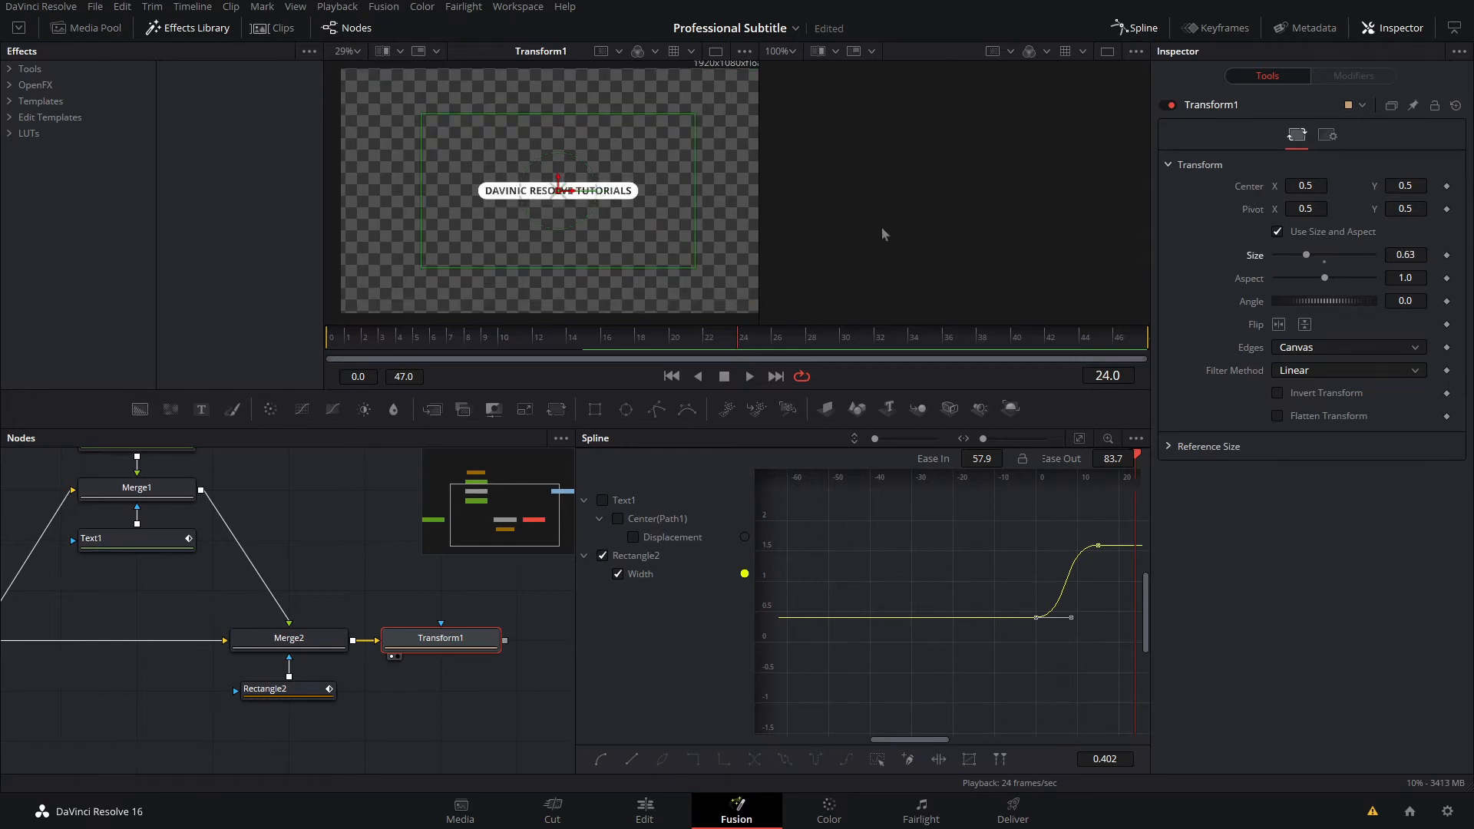
{"action": "left_click_drag", "start_coordinate": [558, 191], "coordinate": [327, 339]}
Step: Play the subtitle, stop at frame 7 and examine the mask's cut-off edge on the bar up close
{"action": "key", "text": "space"}
{"action": "left_click", "coordinate": [381, 545]}
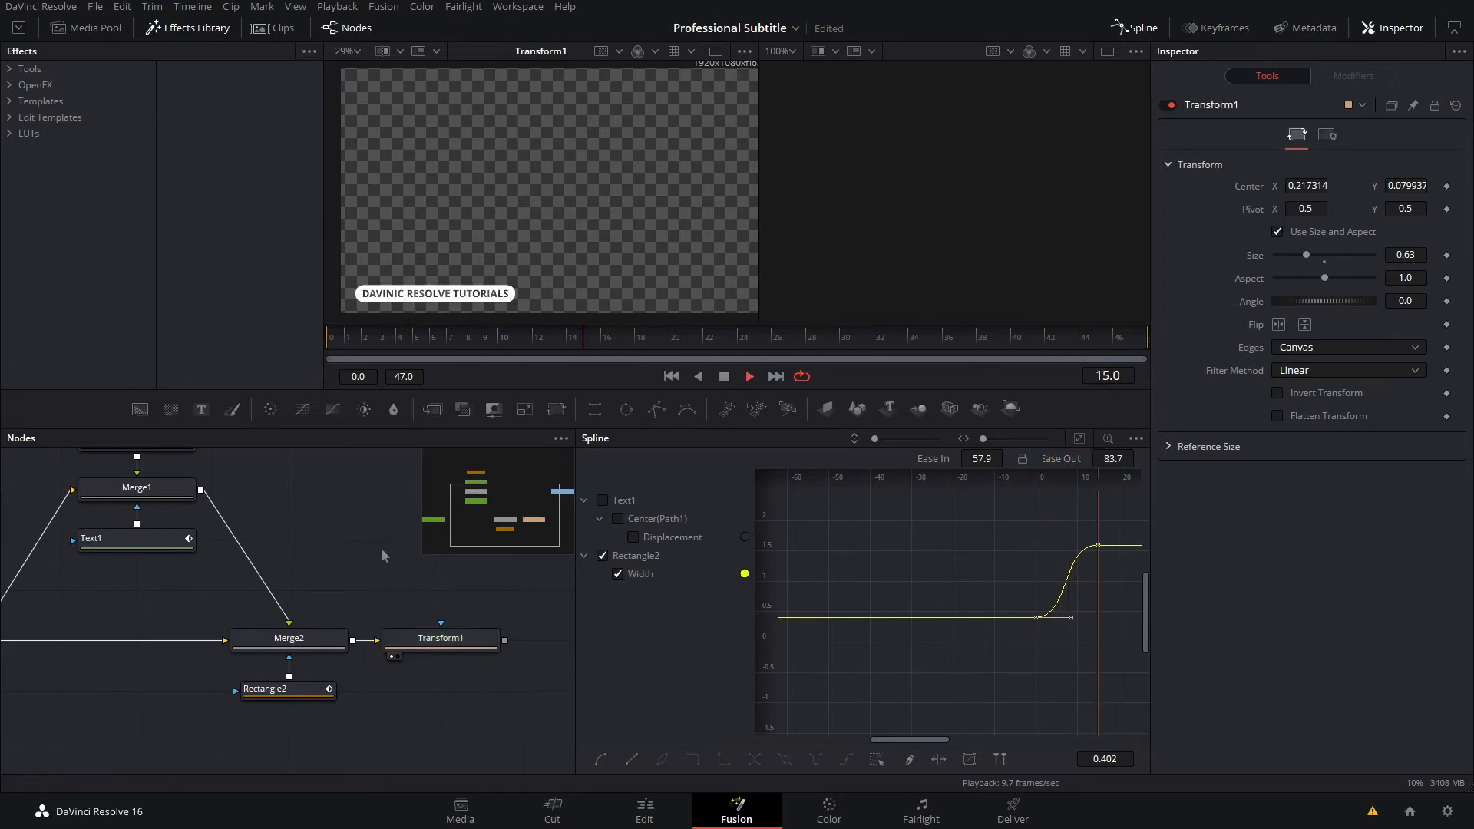
{"action": "key", "text": "space"}
{"action": "left_click_drag", "start_coordinate": [589, 343], "coordinate": [364, 370]}
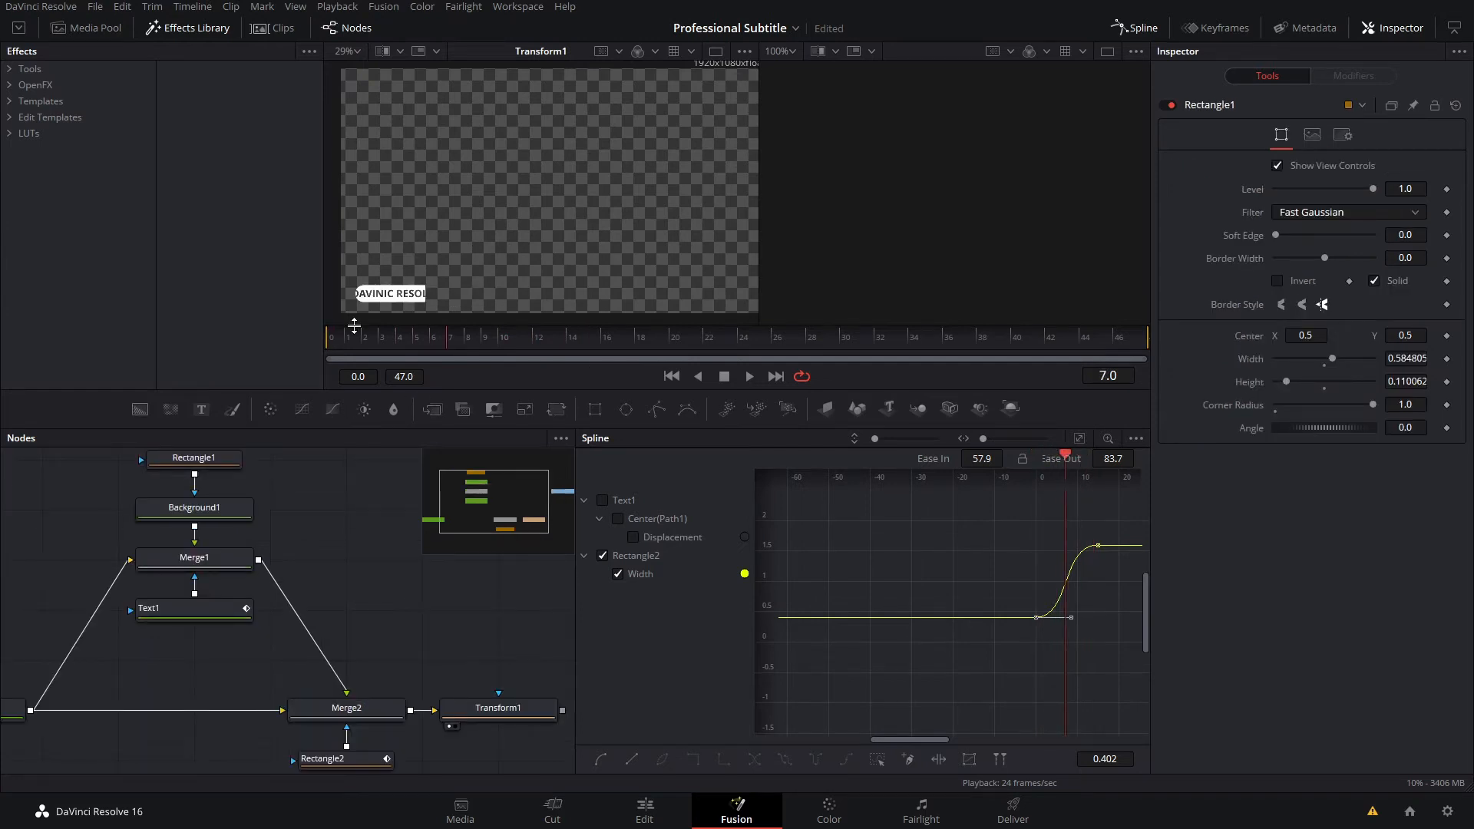
{"action": "scroll", "coordinate": [464, 251], "scroll_direction": "up", "scroll_amount": 4}
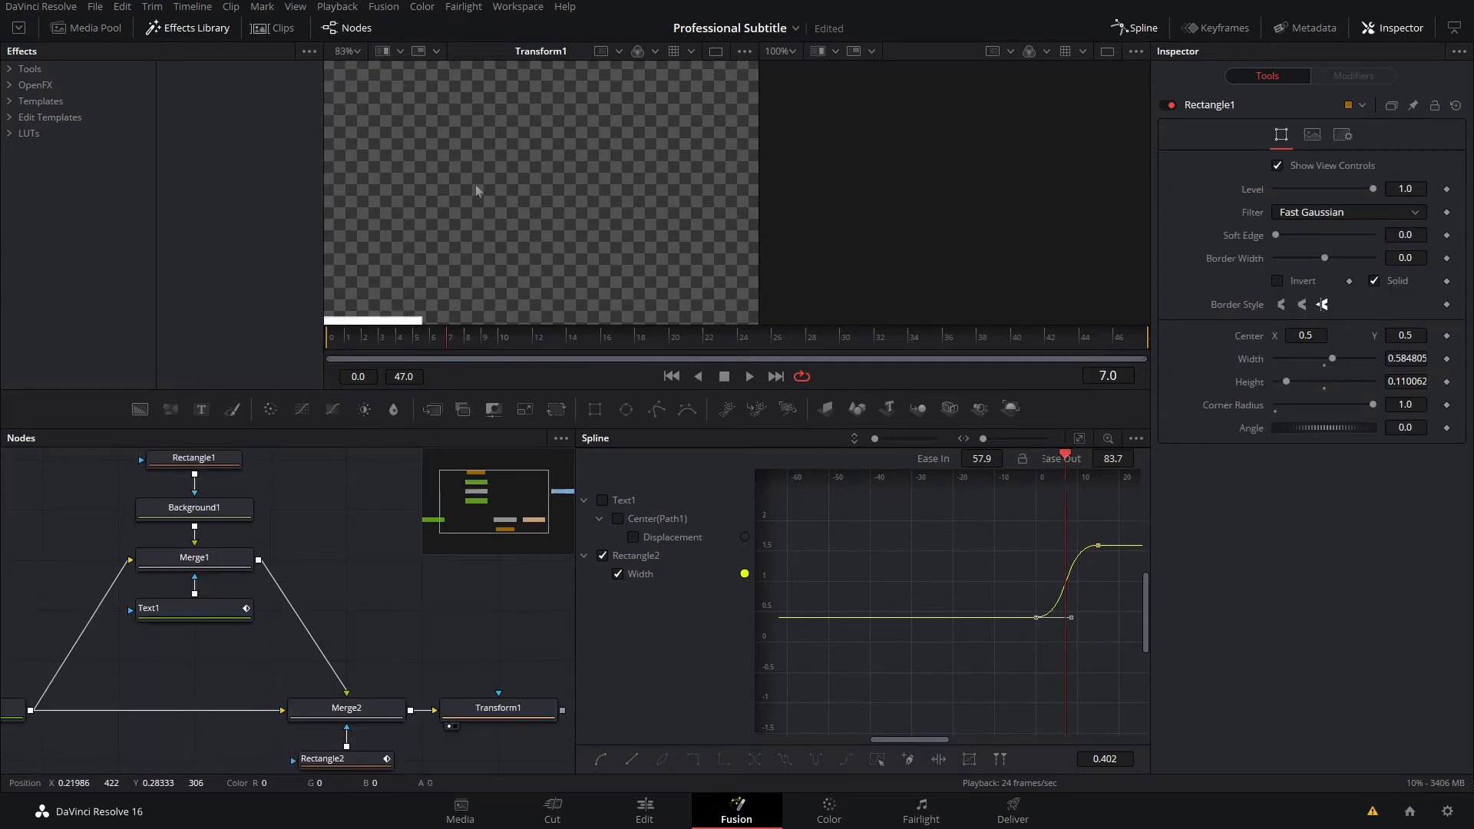
{"action": "left_click_drag", "start_coordinate": [476, 189], "coordinate": [582, 25]}
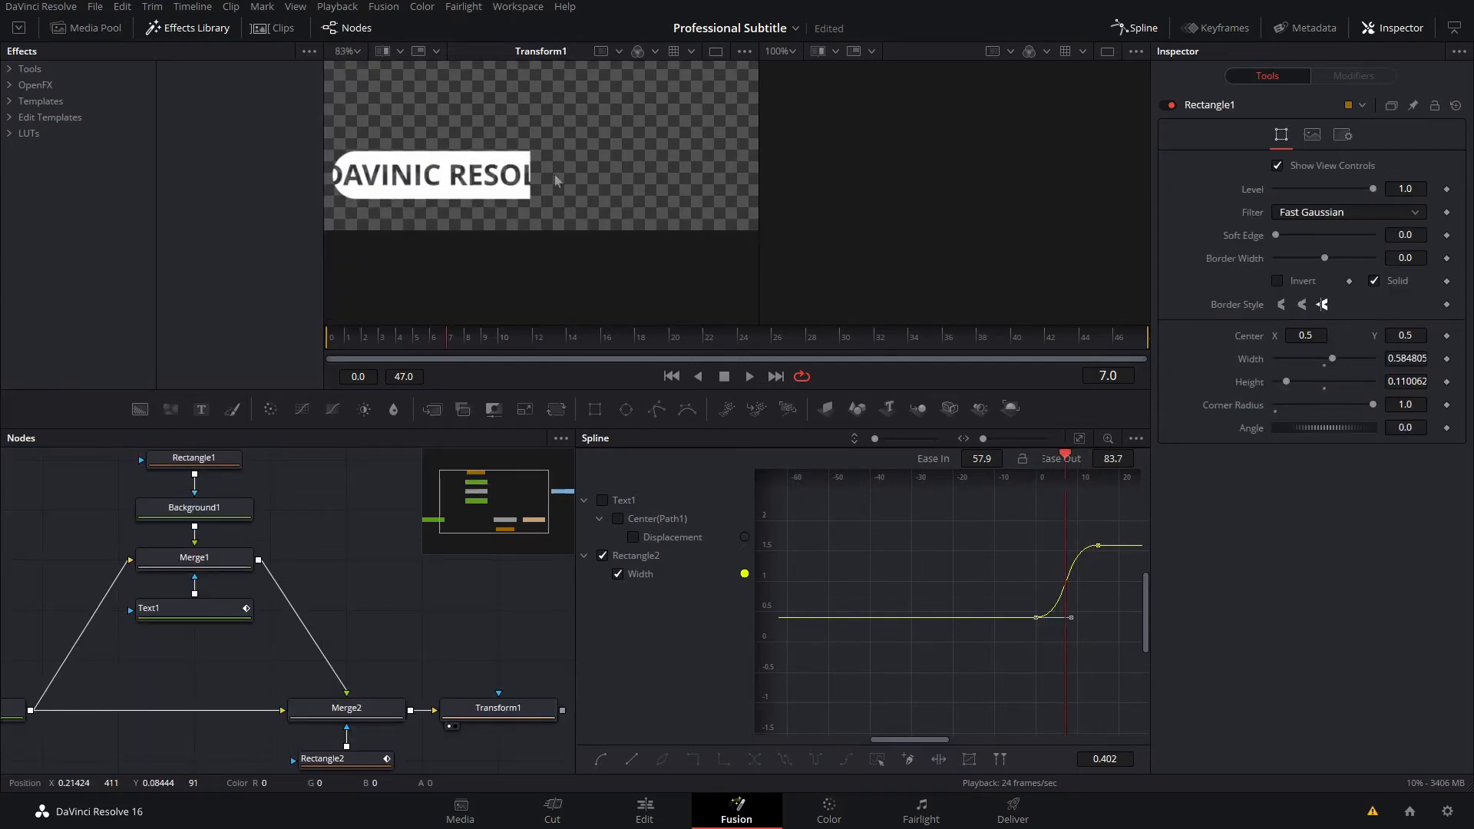
{"action": "scroll", "coordinate": [679, 146], "scroll_direction": "down", "scroll_amount": 6}
{"action": "left_click_drag", "start_coordinate": [679, 146], "coordinate": [524, 250]}
{"action": "scroll", "coordinate": [525, 250], "scroll_direction": "up", "scroll_amount": 2}
{"action": "left_click_drag", "start_coordinate": [560, 183], "coordinate": [602, 384]}
{"action": "scroll", "coordinate": [598, 186], "scroll_direction": "down", "scroll_amount": 1}
{"action": "left_click_drag", "start_coordinate": [599, 189], "coordinate": [500, 230]}
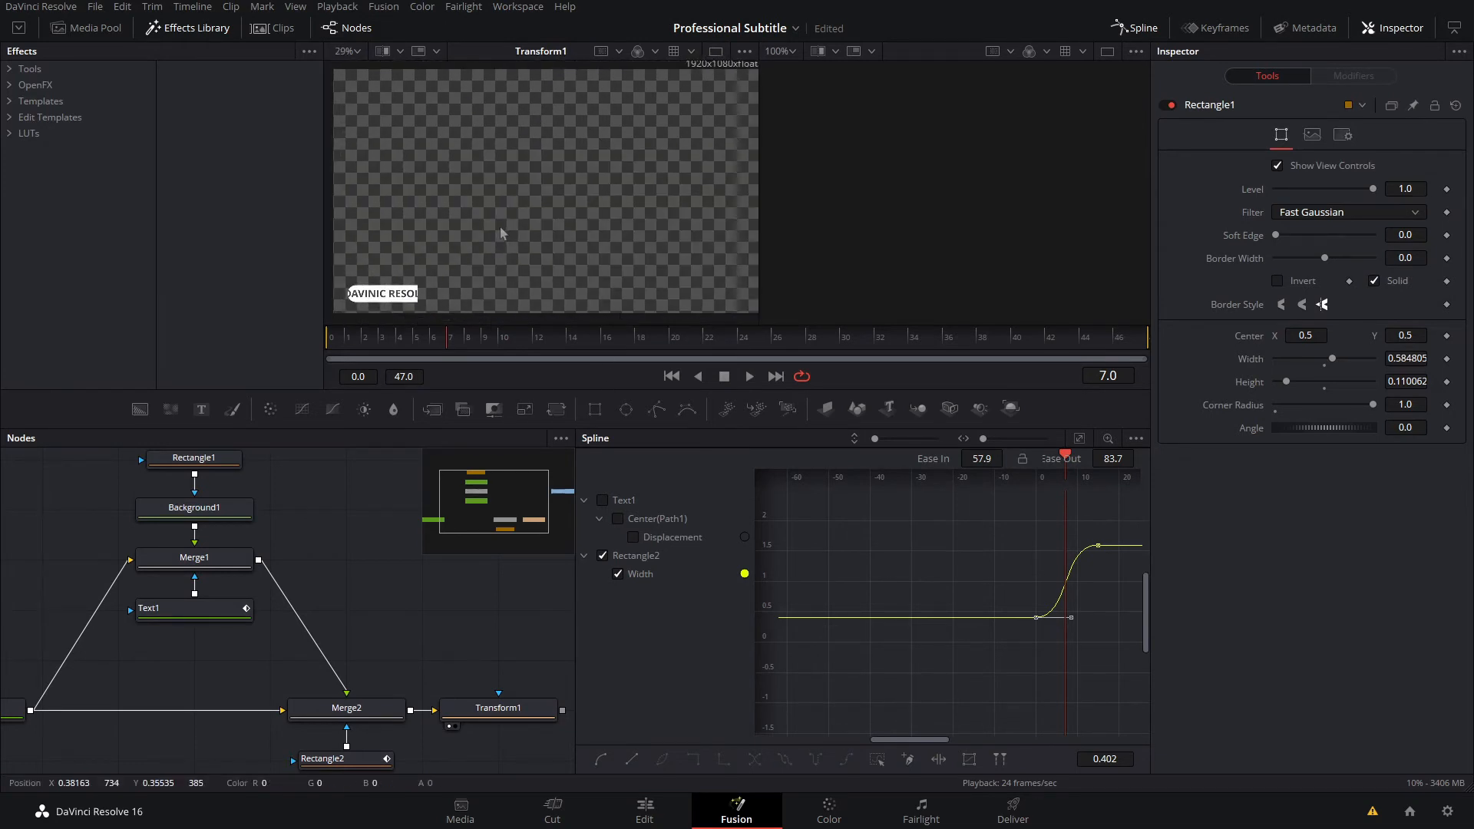
{"action": "scroll", "coordinate": [522, 230], "scroll_direction": "down", "scroll_amount": 1}
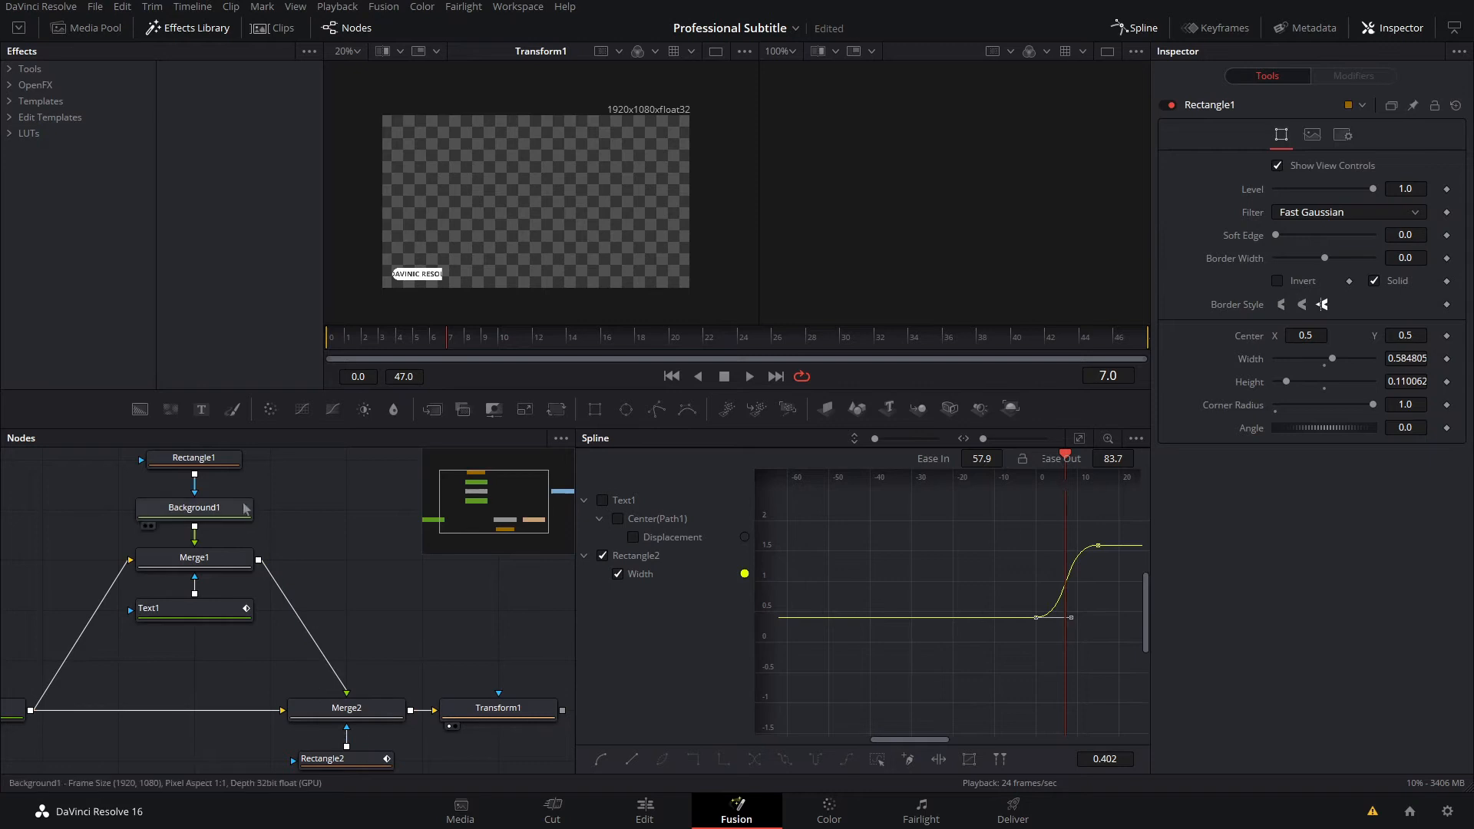
Step: Pin Rectangle1's settings, link Rectangle2's height to Rectangle1.Height with an expression, set Rectangle2's corner radius to 1.0, and unpin Rectangle1
{"action": "left_click", "coordinate": [223, 463]}
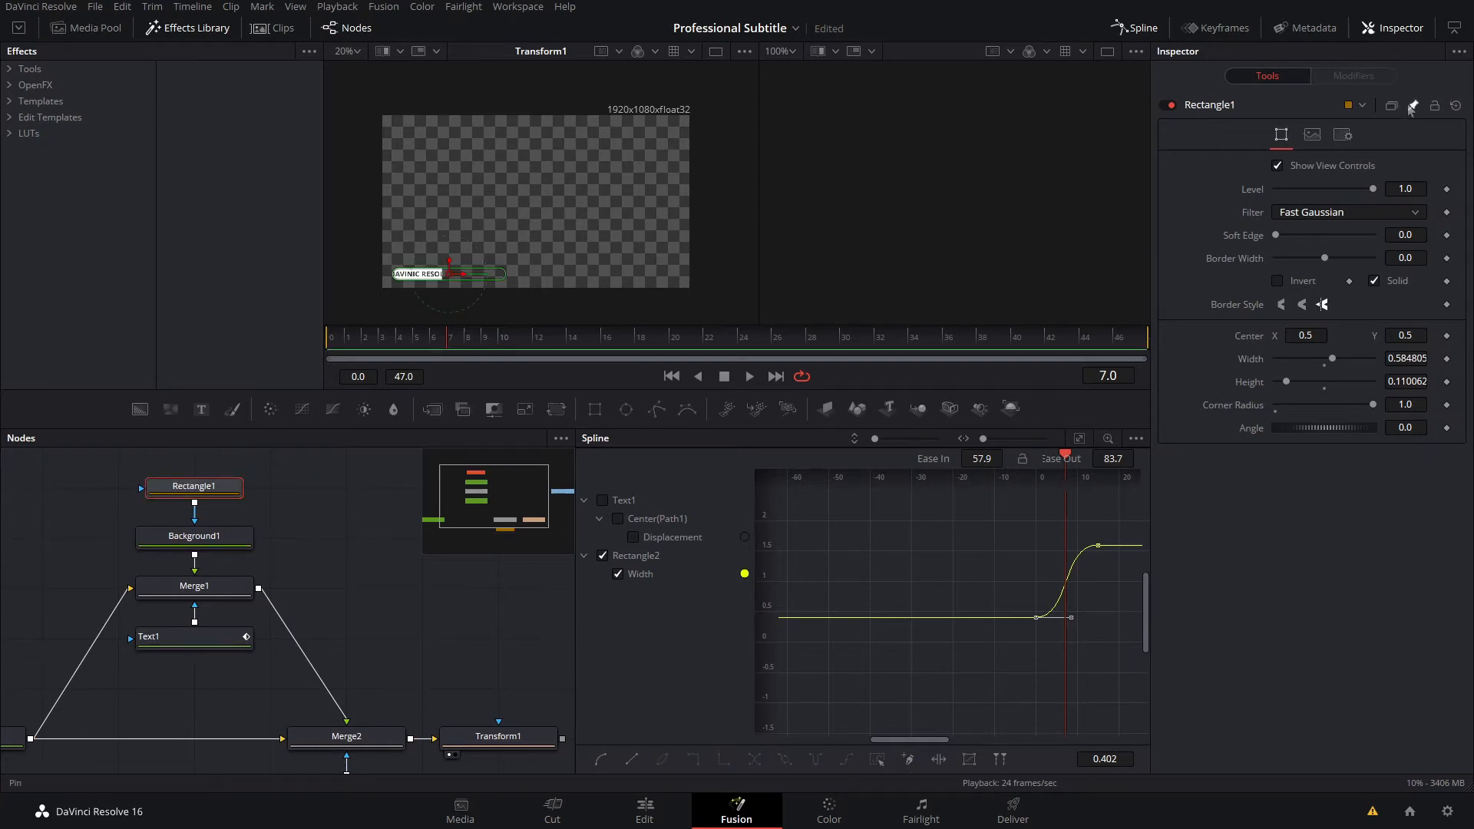
{"action": "scroll", "coordinate": [373, 601], "scroll_direction": "down", "scroll_amount": 2}
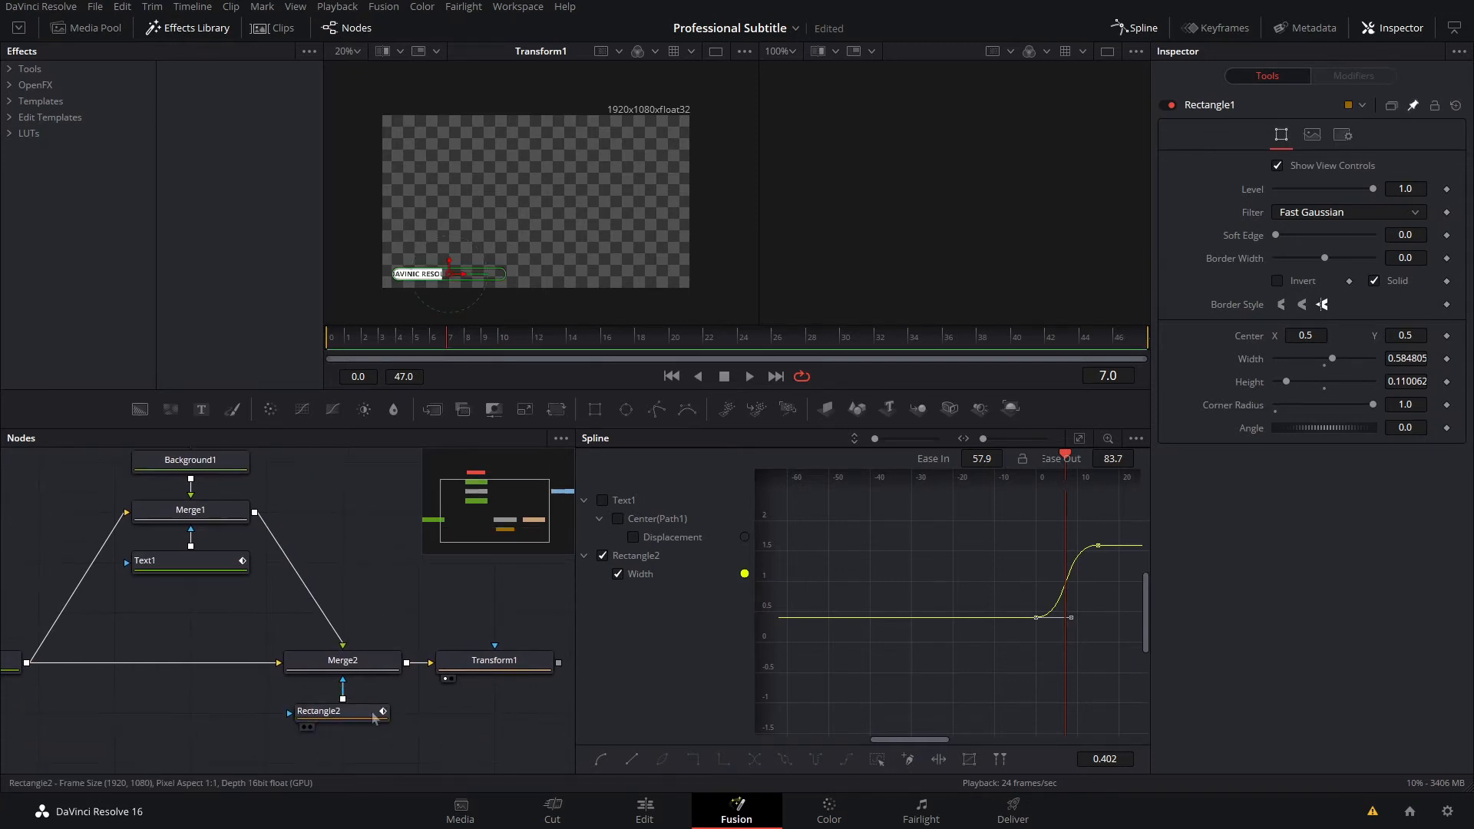
{"action": "left_click", "coordinate": [373, 717]}
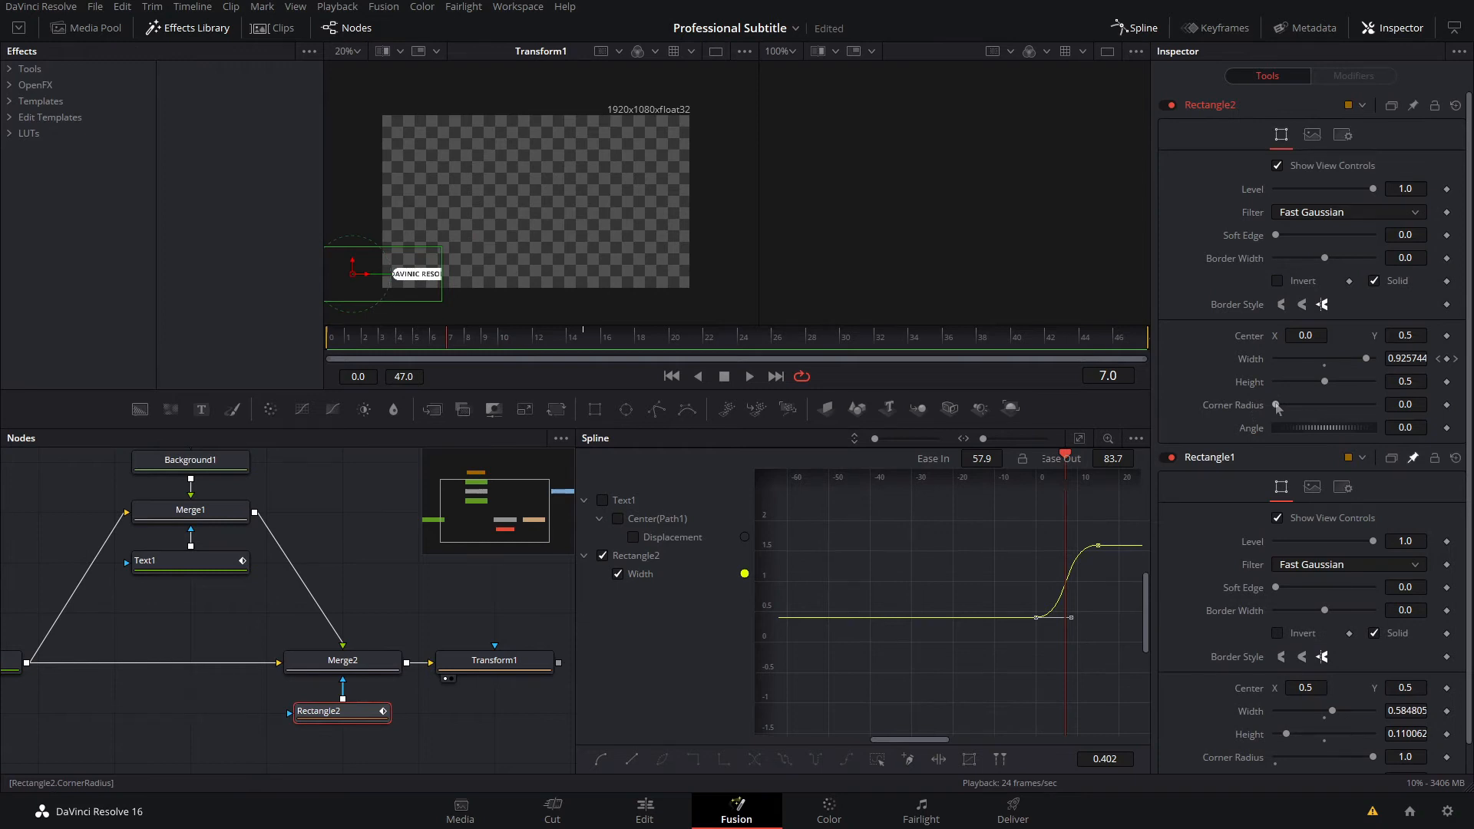
{"action": "right_click", "coordinate": [1265, 378]}
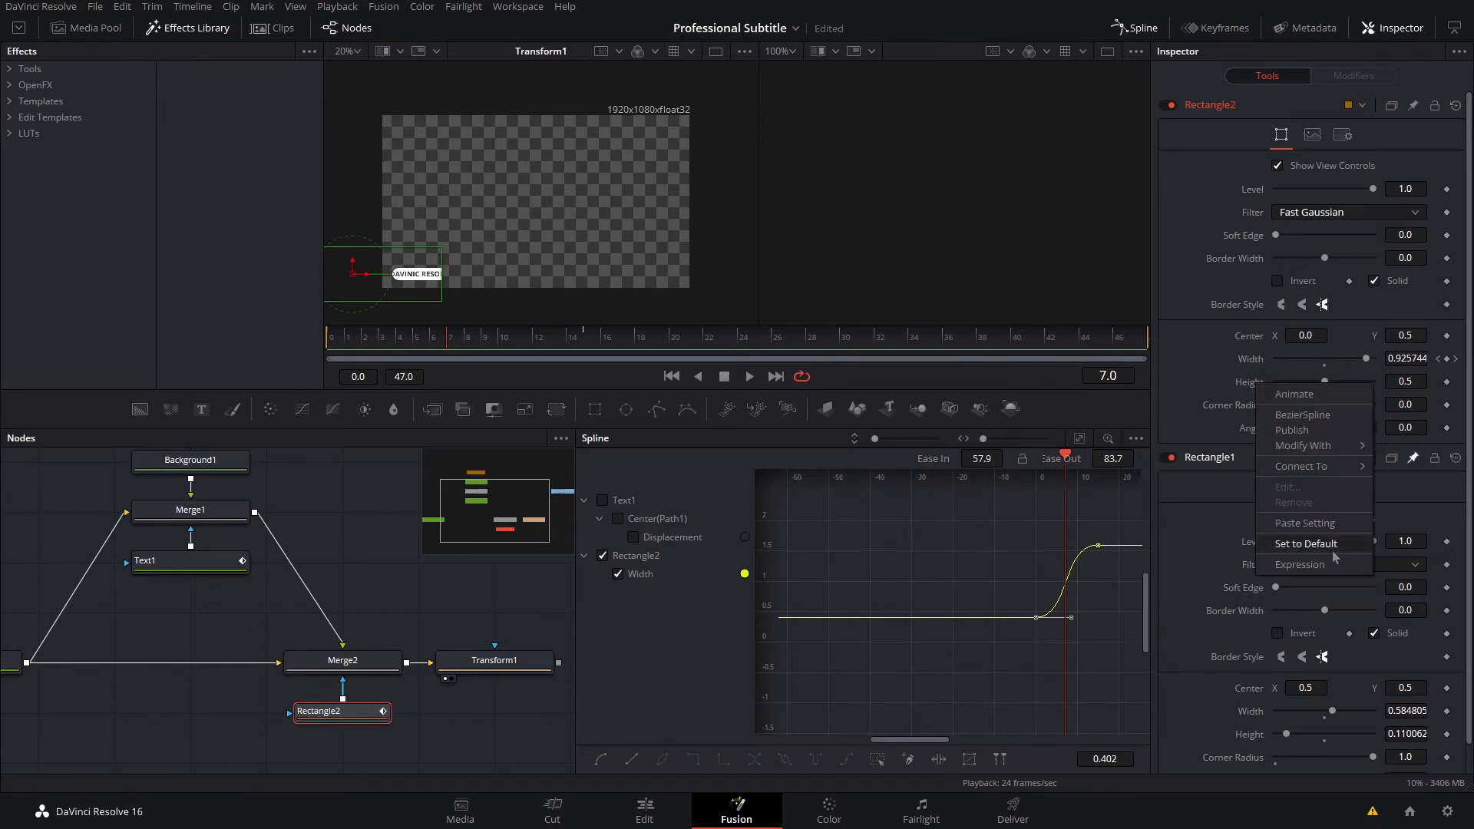
{"action": "left_click", "coordinate": [1305, 543]}
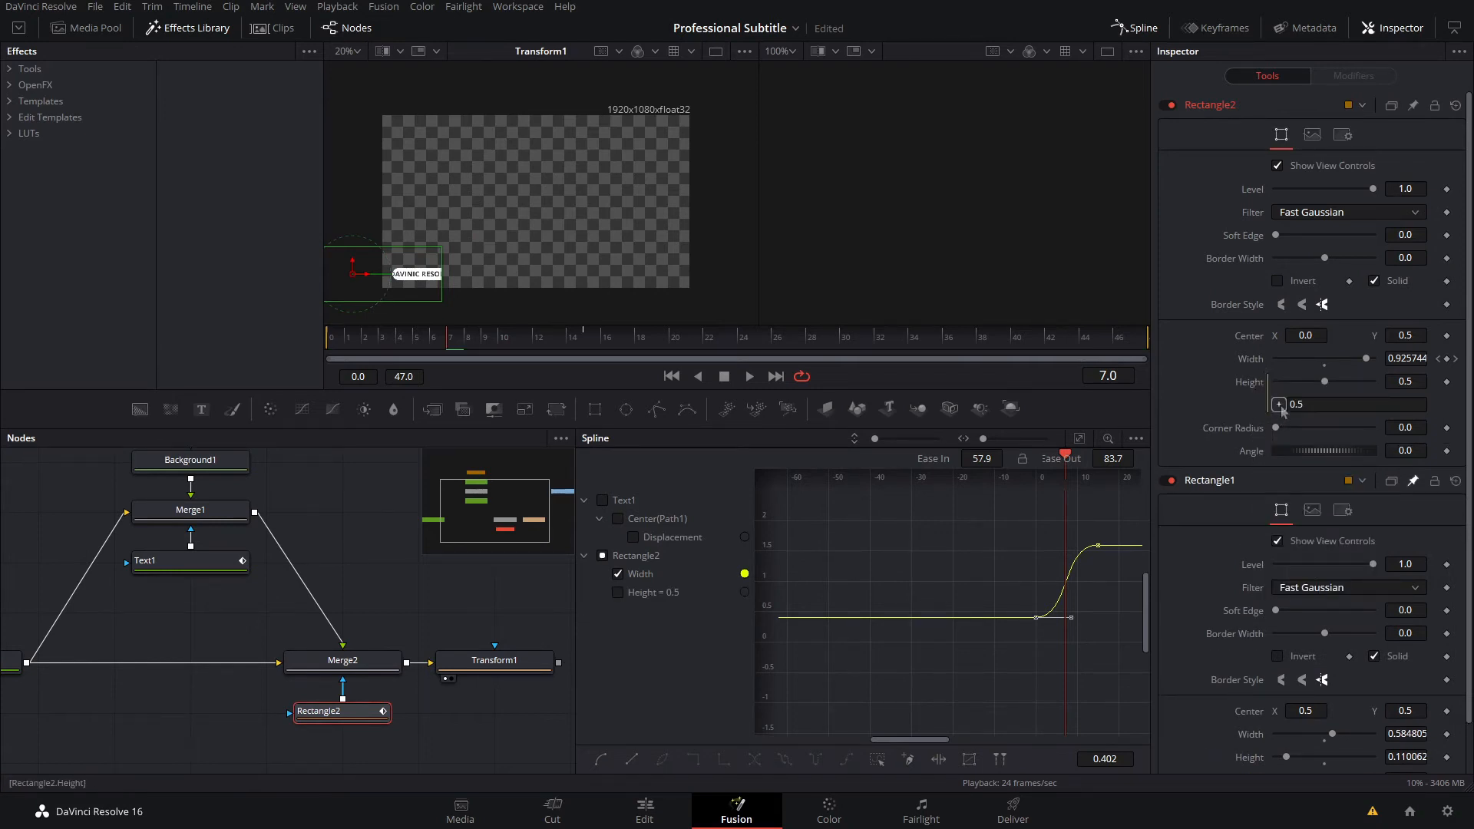
{"action": "left_click_drag", "start_coordinate": [1279, 404], "coordinate": [1259, 761]}
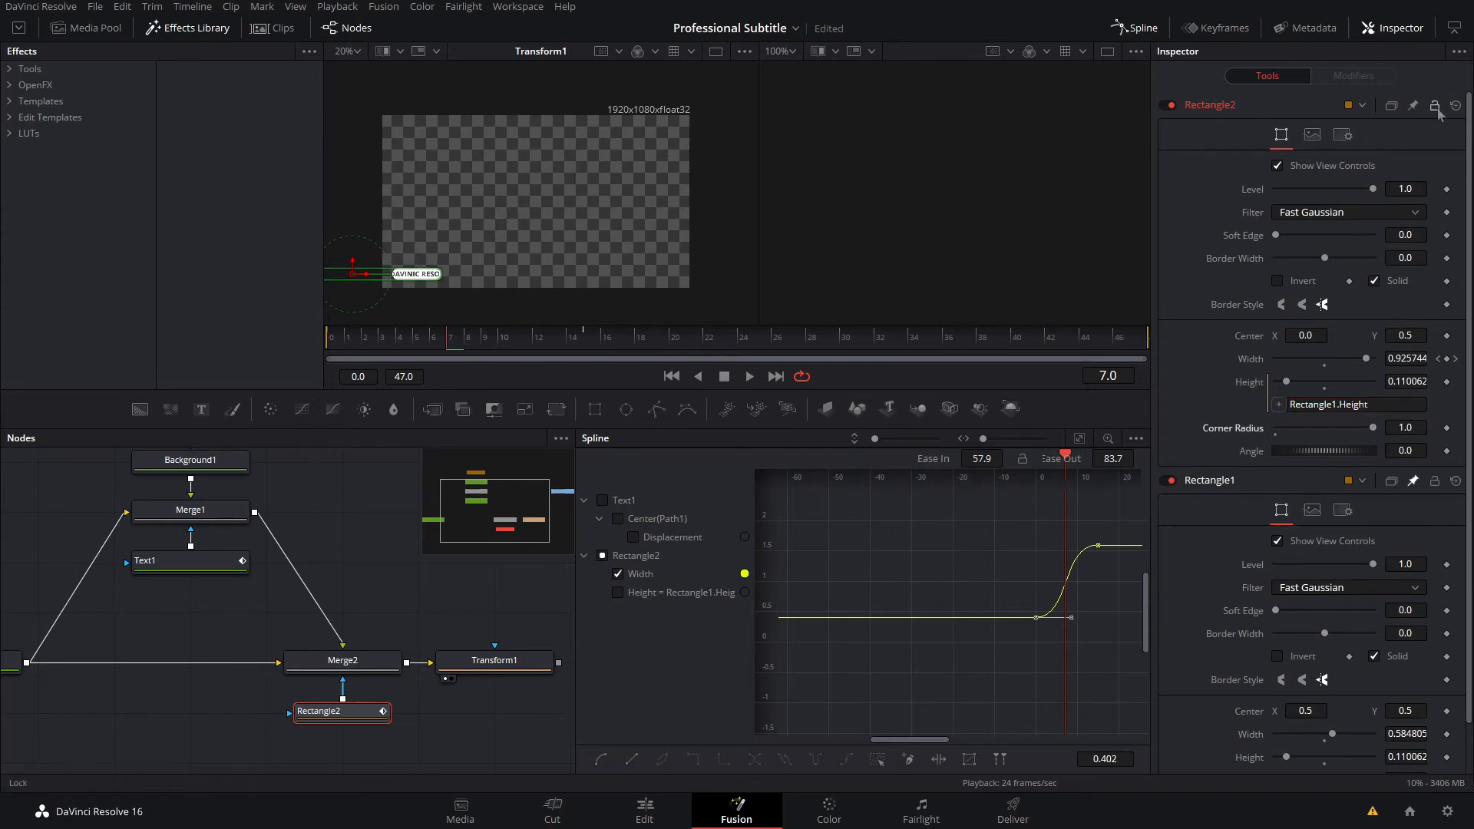
{"action": "left_click", "coordinate": [1412, 482]}
Step: Play the composition from the start to check the rounded edge of the reveal
{"action": "left_click", "coordinate": [492, 662]}
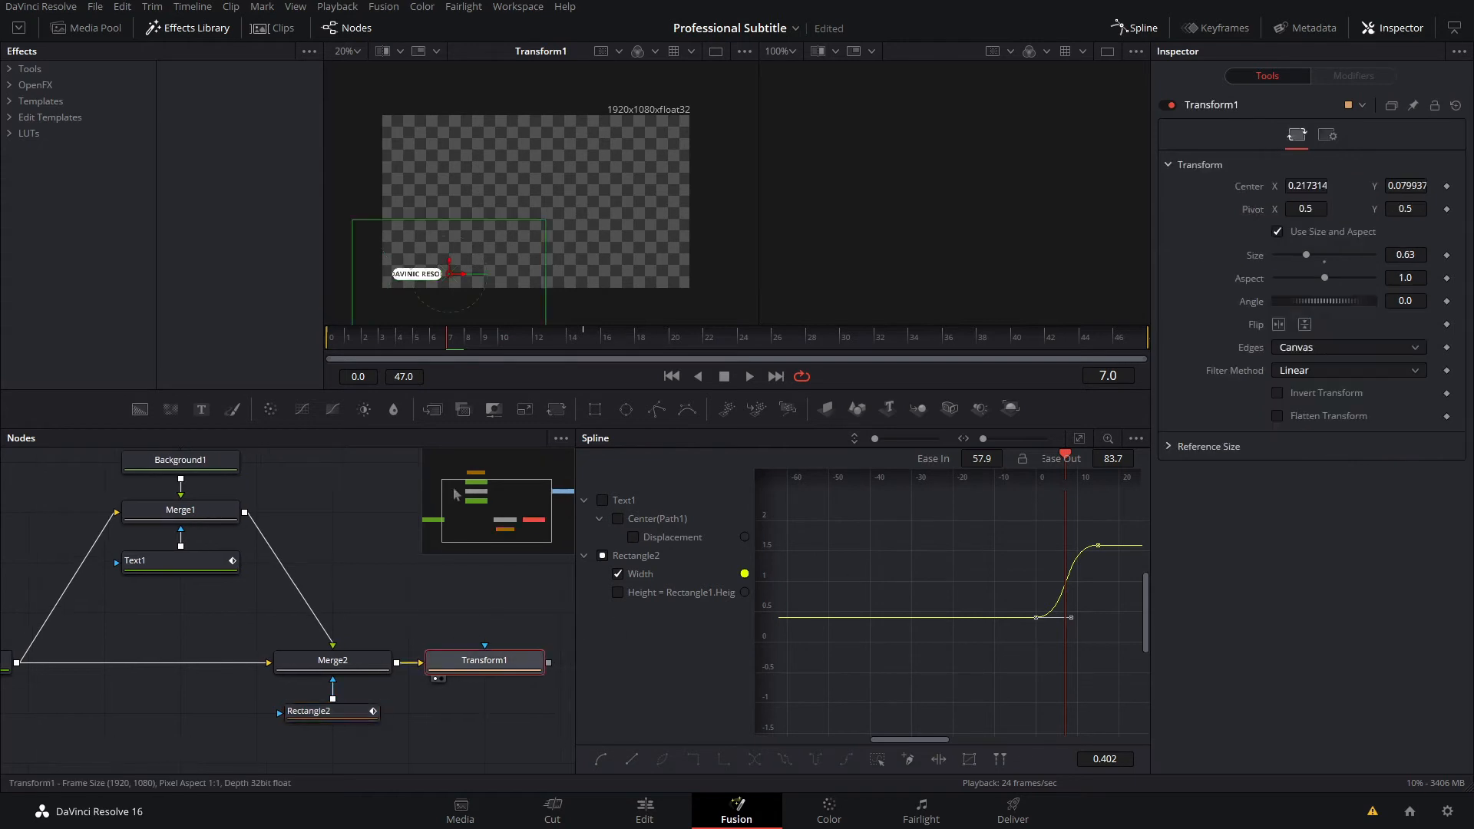
{"action": "left_click_drag", "start_coordinate": [426, 346], "coordinate": [166, 388]}
{"action": "key", "text": "space"}
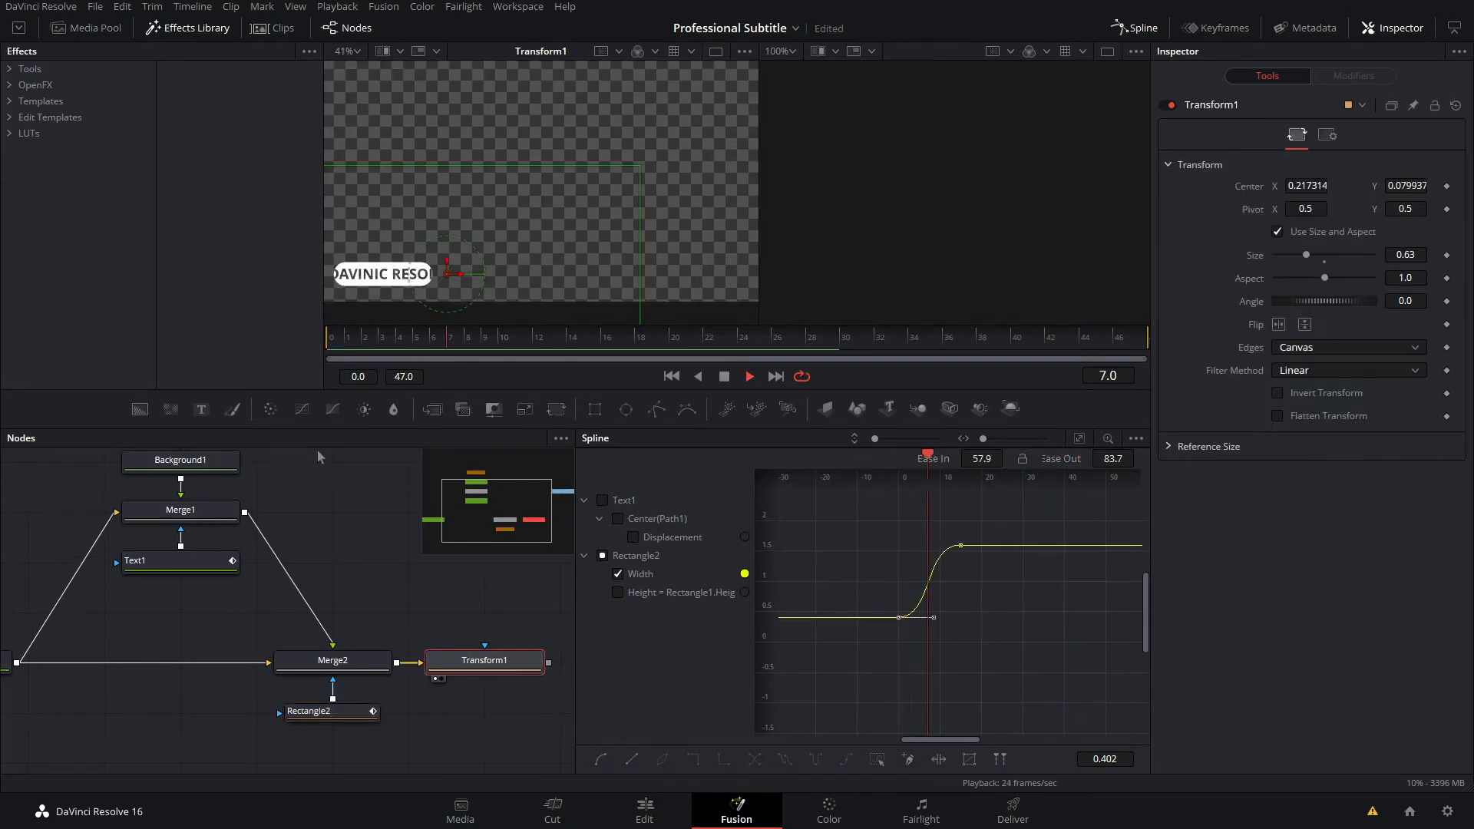
{"action": "key", "text": "space"}
Step: Keyframe an eased exit from frame 33 to the last frame, shrinking Rectangle2's width to about 0.409, and play it back
{"action": "left_click_drag", "start_coordinate": [852, 364], "coordinate": [1166, 343]}
{"action": "left_click", "coordinate": [1131, 370]}
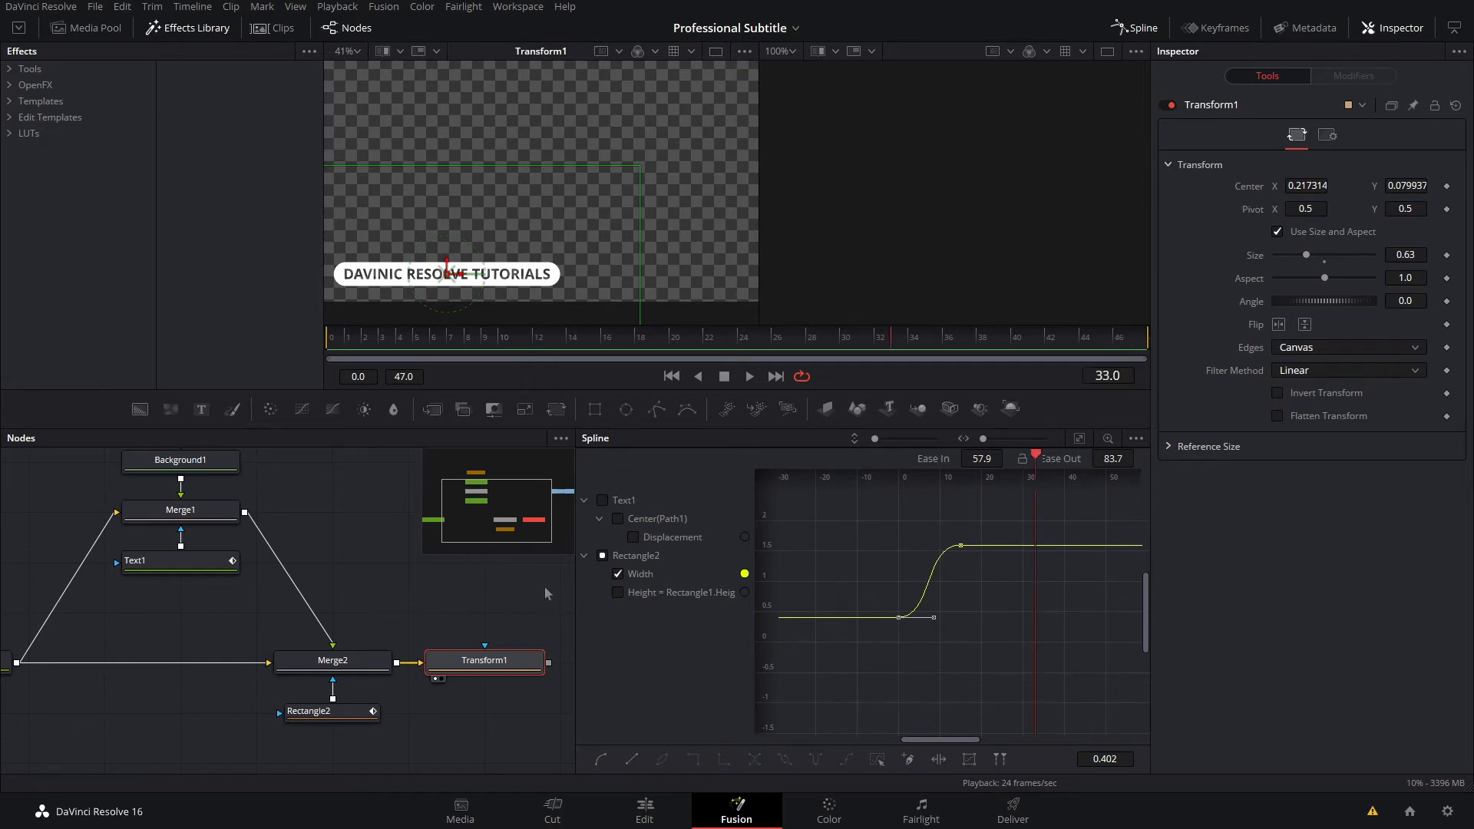
{"action": "left_click", "coordinate": [371, 565]}
{"action": "key", "text": "space"}
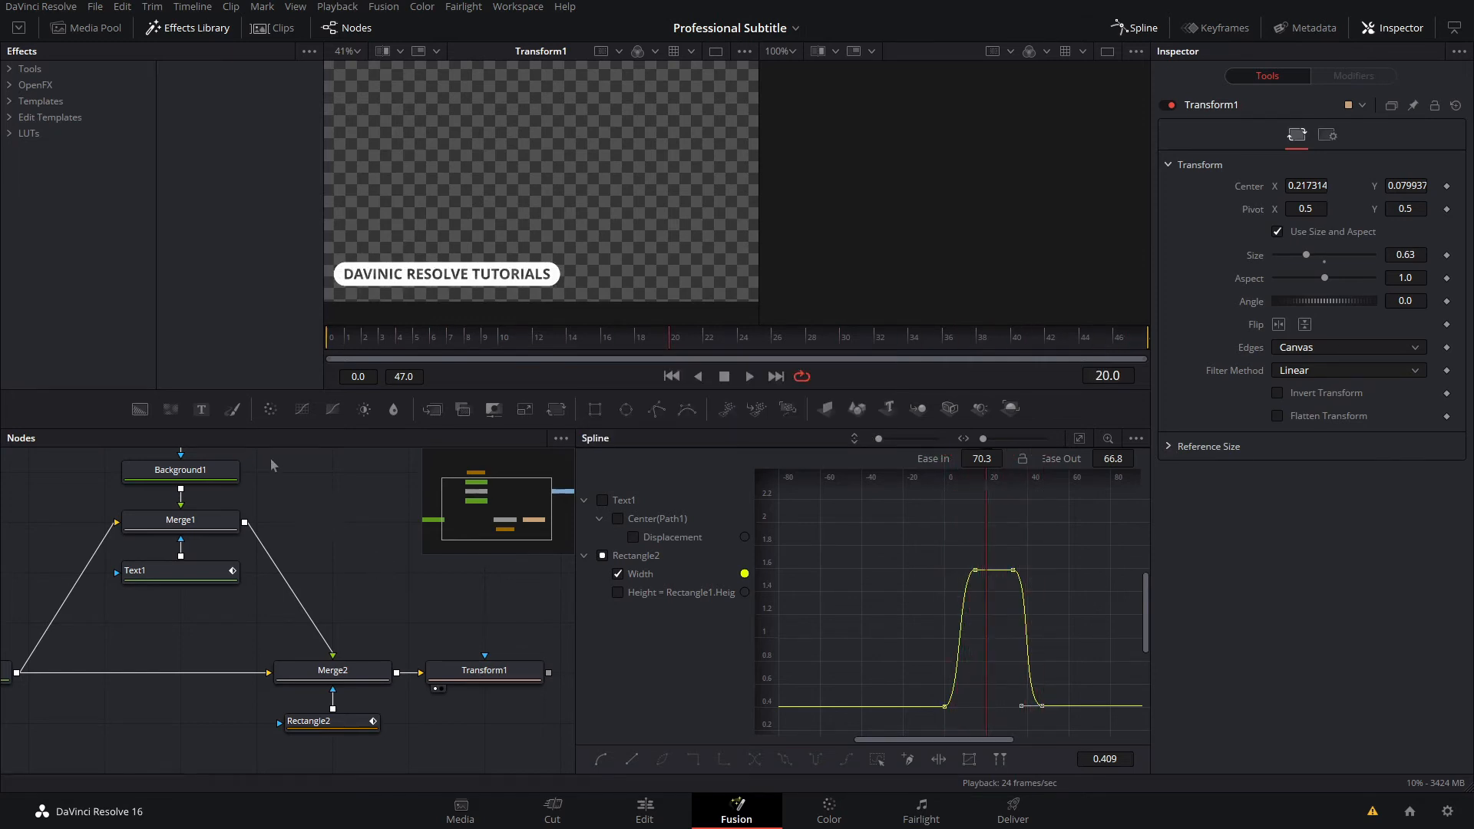
Step: Enable motion blur on Text1 with quality 10 and shutter angle 360, and check it at frame 7
{"action": "left_click_drag", "start_coordinate": [272, 462], "coordinate": [307, 520]}
{"action": "left_click", "coordinate": [248, 633]}
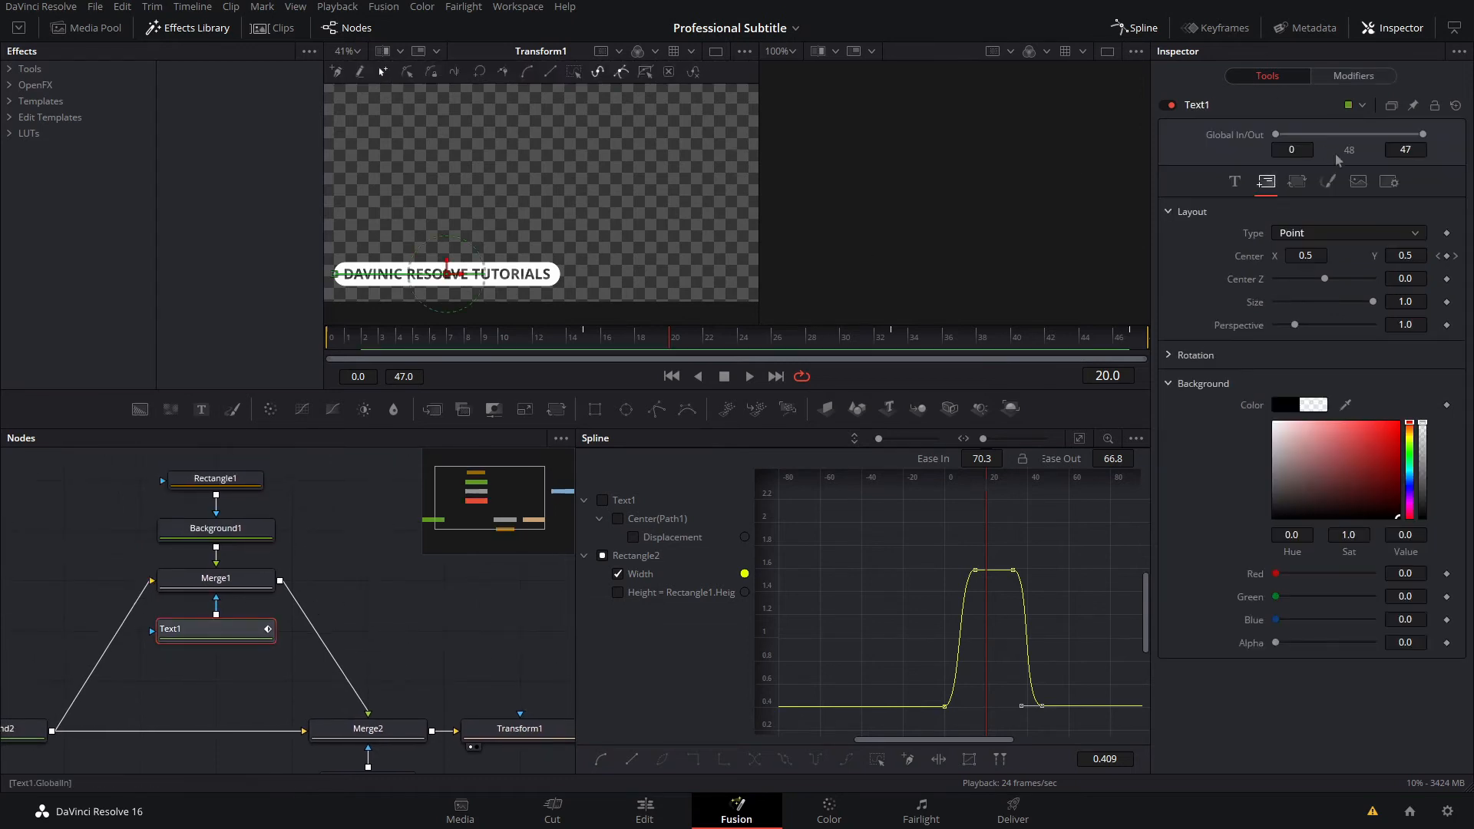
{"action": "left_click", "coordinate": [1389, 182]}
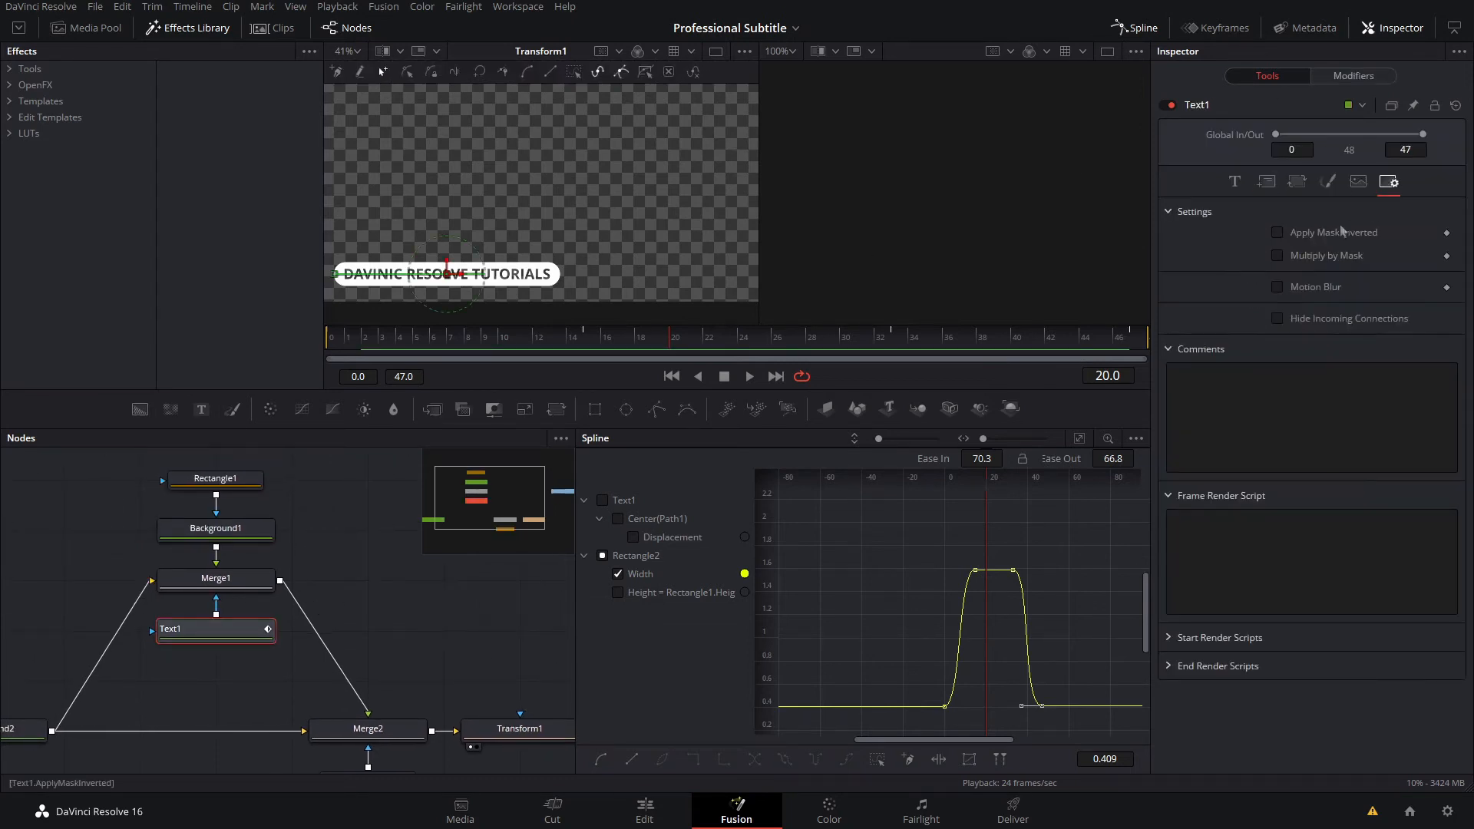
{"action": "left_click", "coordinate": [1292, 289]}
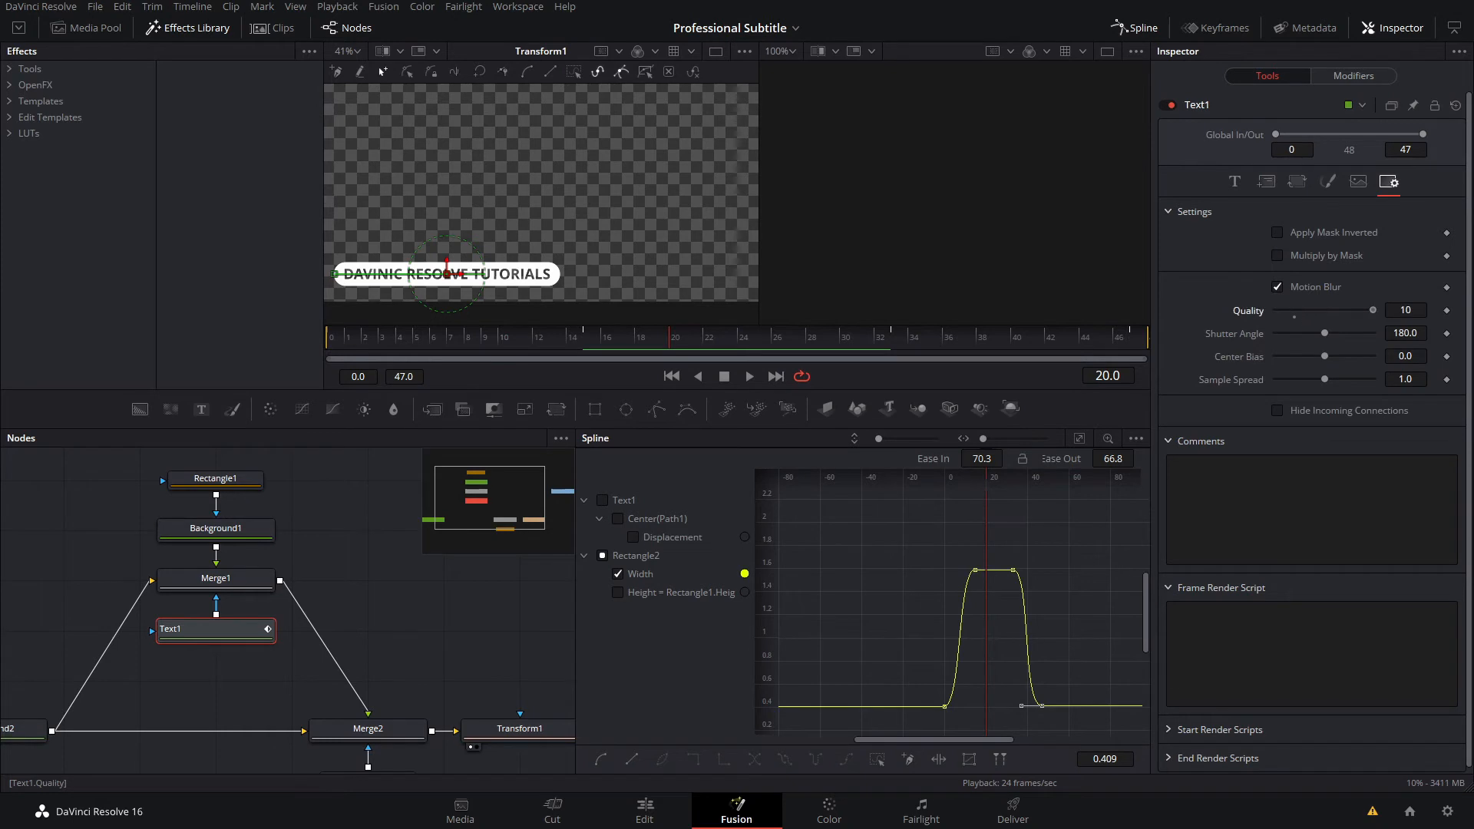
{"action": "left_click_drag", "start_coordinate": [1325, 335], "coordinate": [1372, 335]}
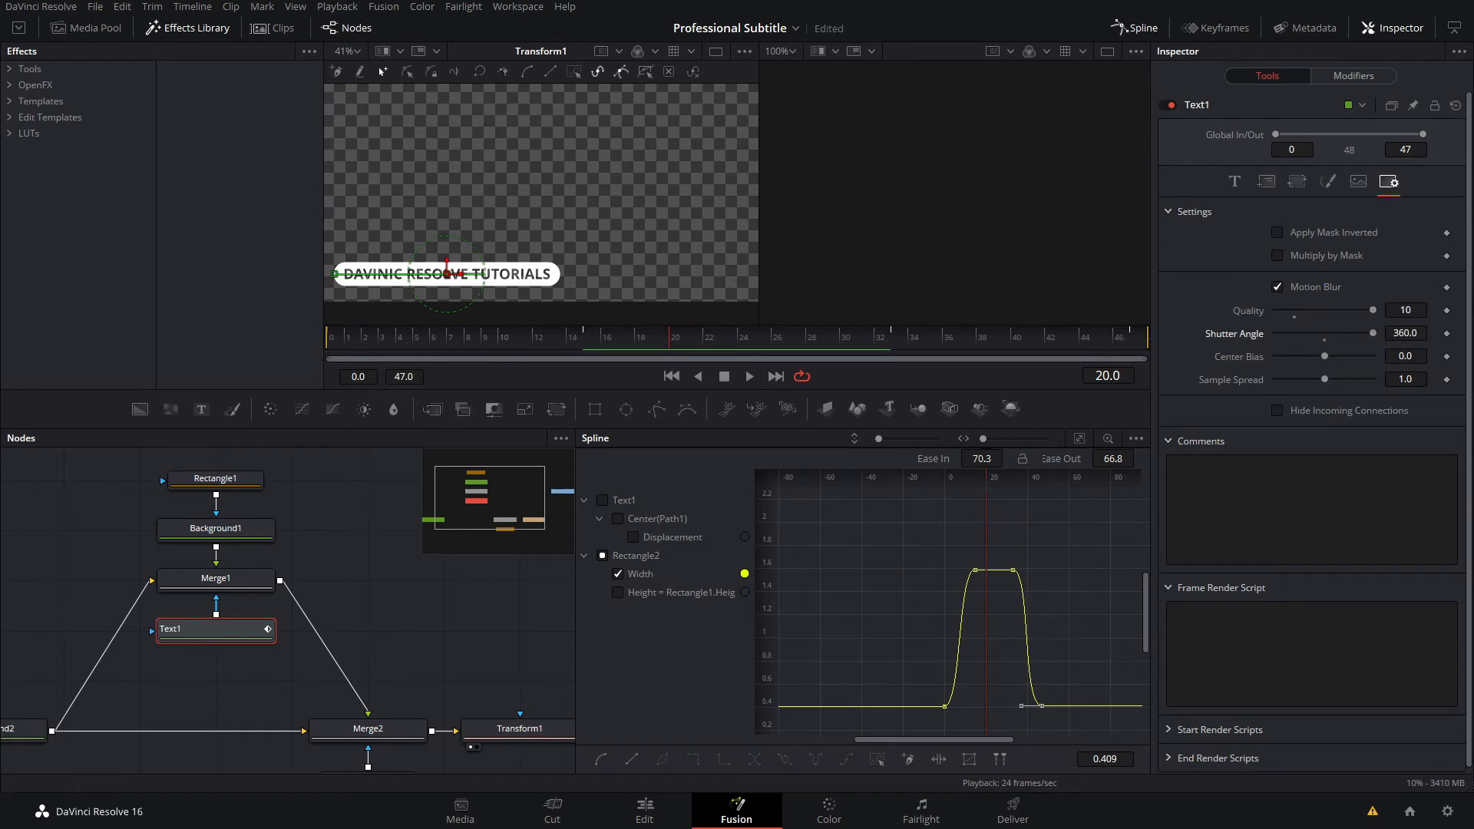
{"action": "left_click", "coordinate": [450, 336]}
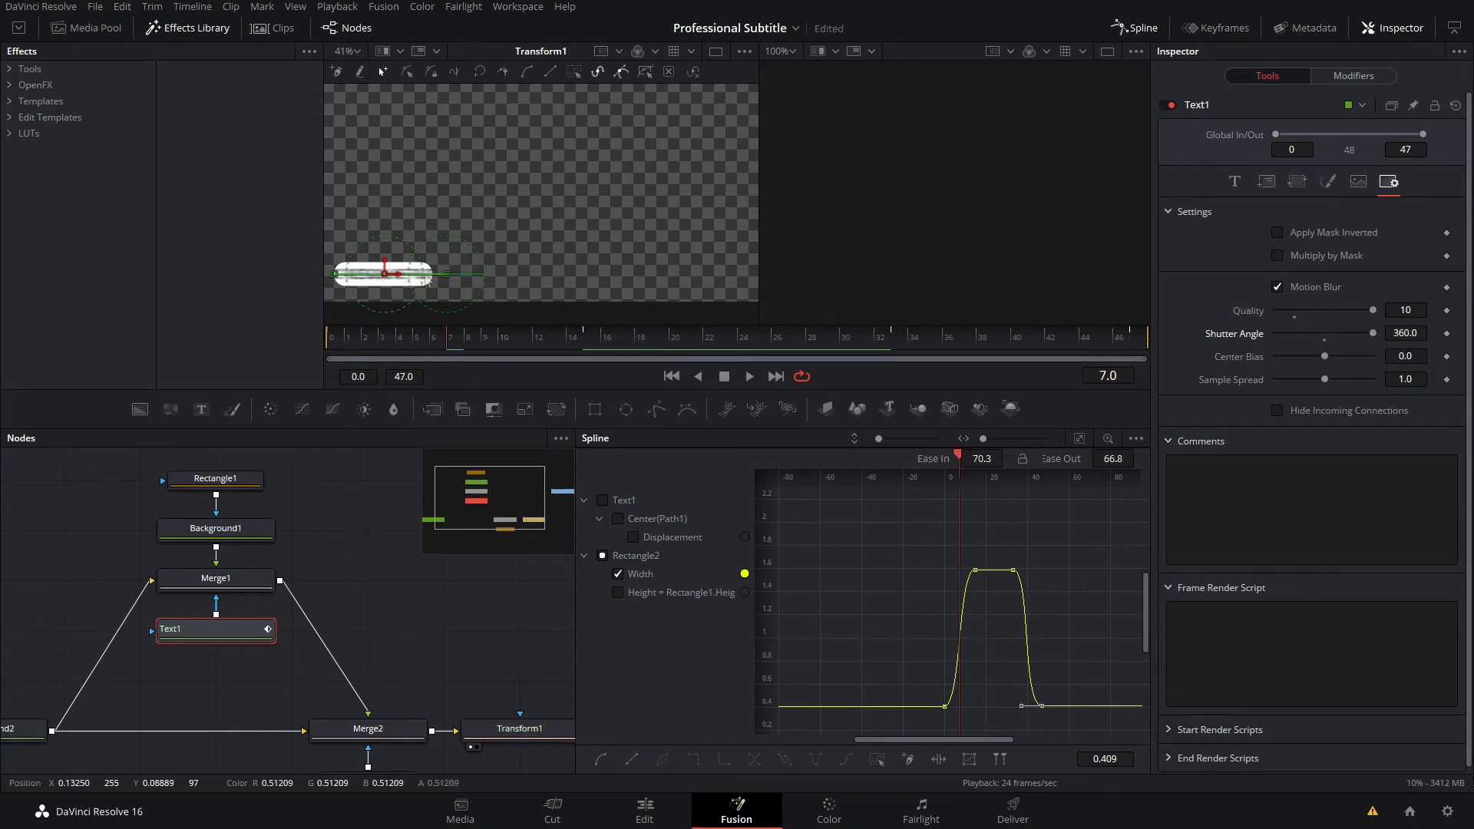
Step: Enable motion blur on Rectangle2 with quality 10 and shutter angle 360
{"action": "left_click_drag", "start_coordinate": [416, 658], "coordinate": [345, 559]}
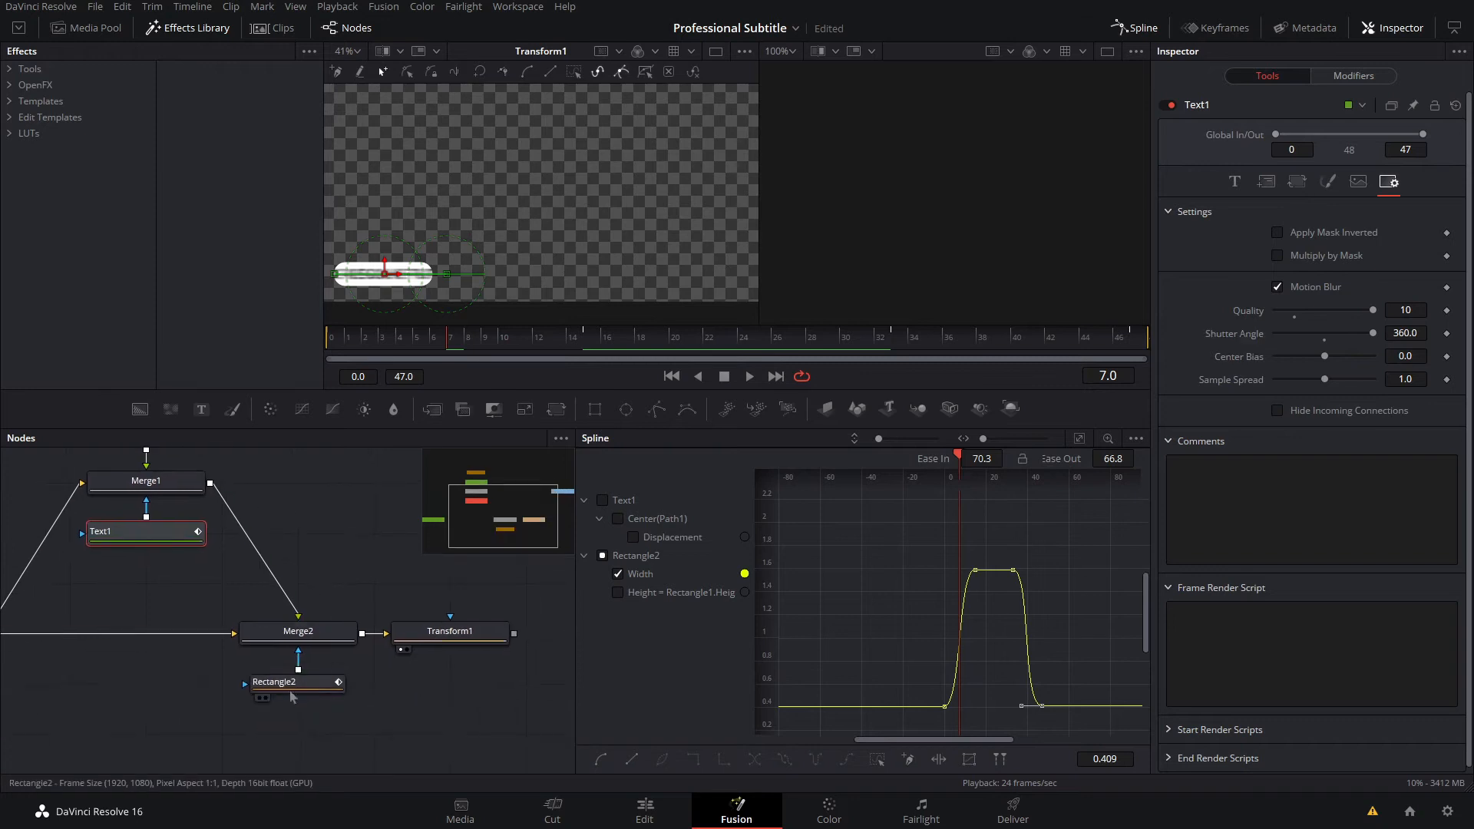
{"action": "left_click", "coordinate": [291, 691]}
{"action": "left_click", "coordinate": [1340, 136]}
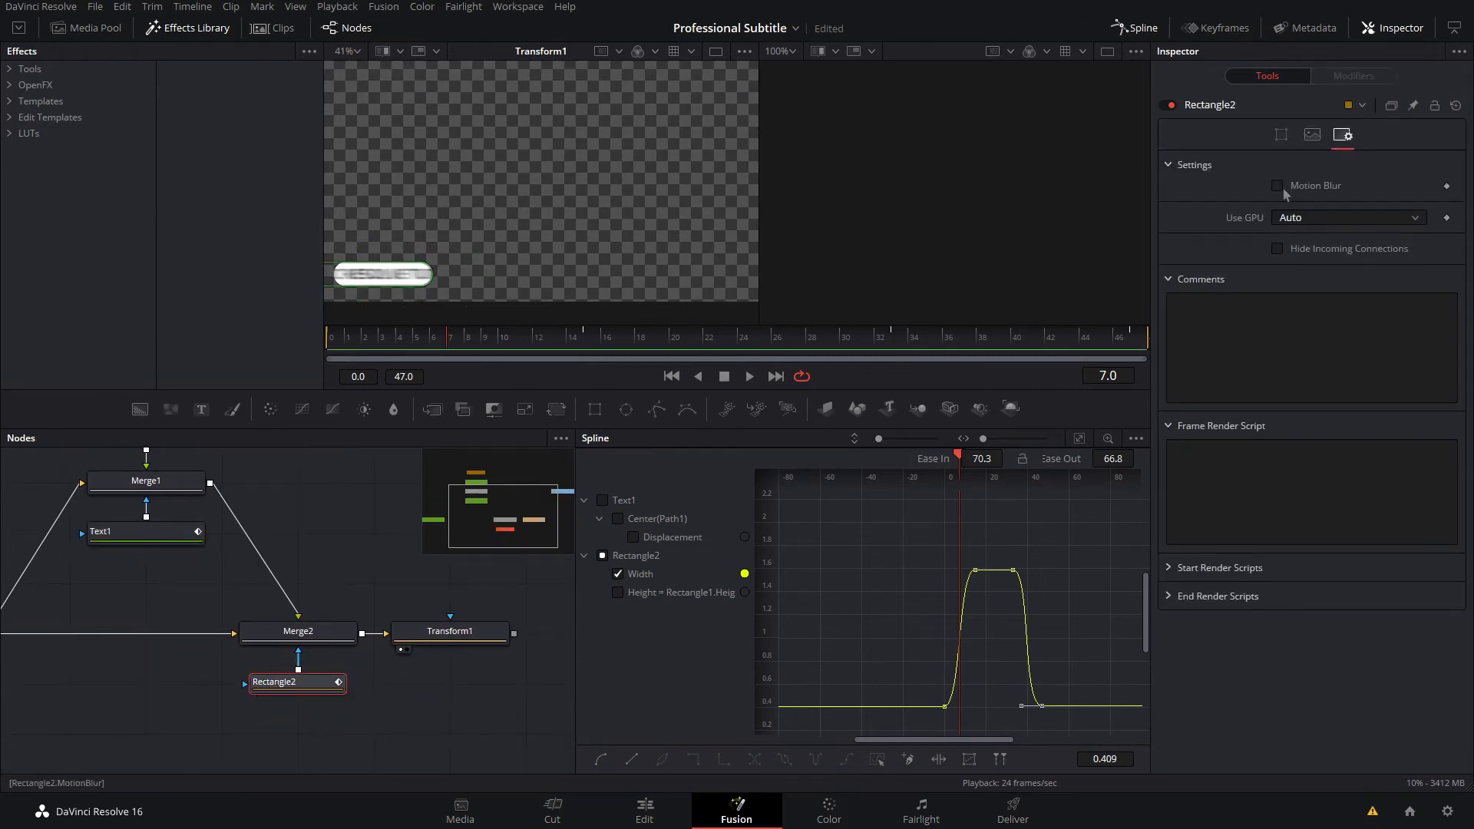
{"action": "left_click", "coordinate": [1277, 185]}
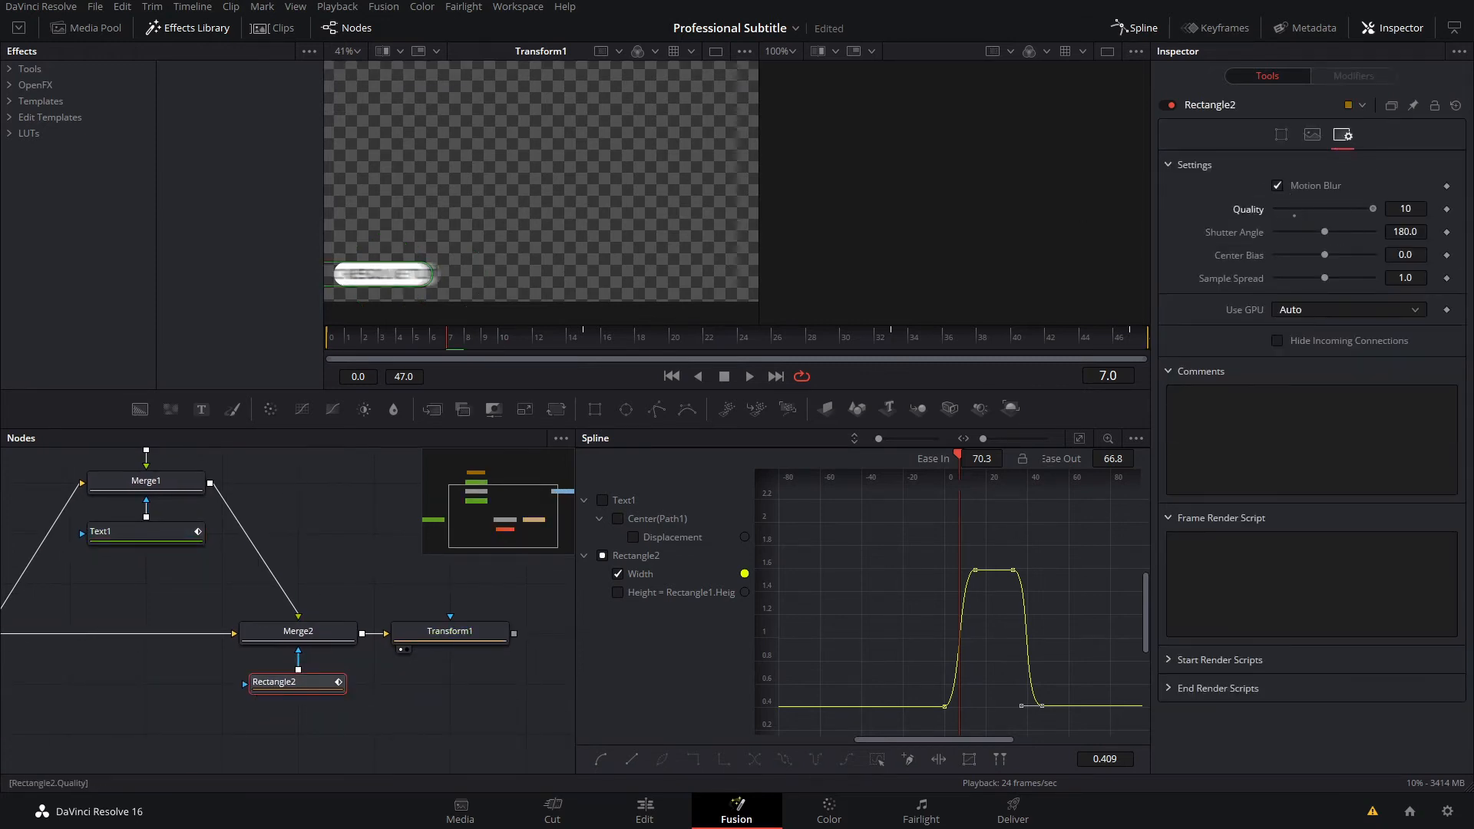
{"action": "left_click_drag", "start_coordinate": [1324, 231], "coordinate": [1373, 231]}
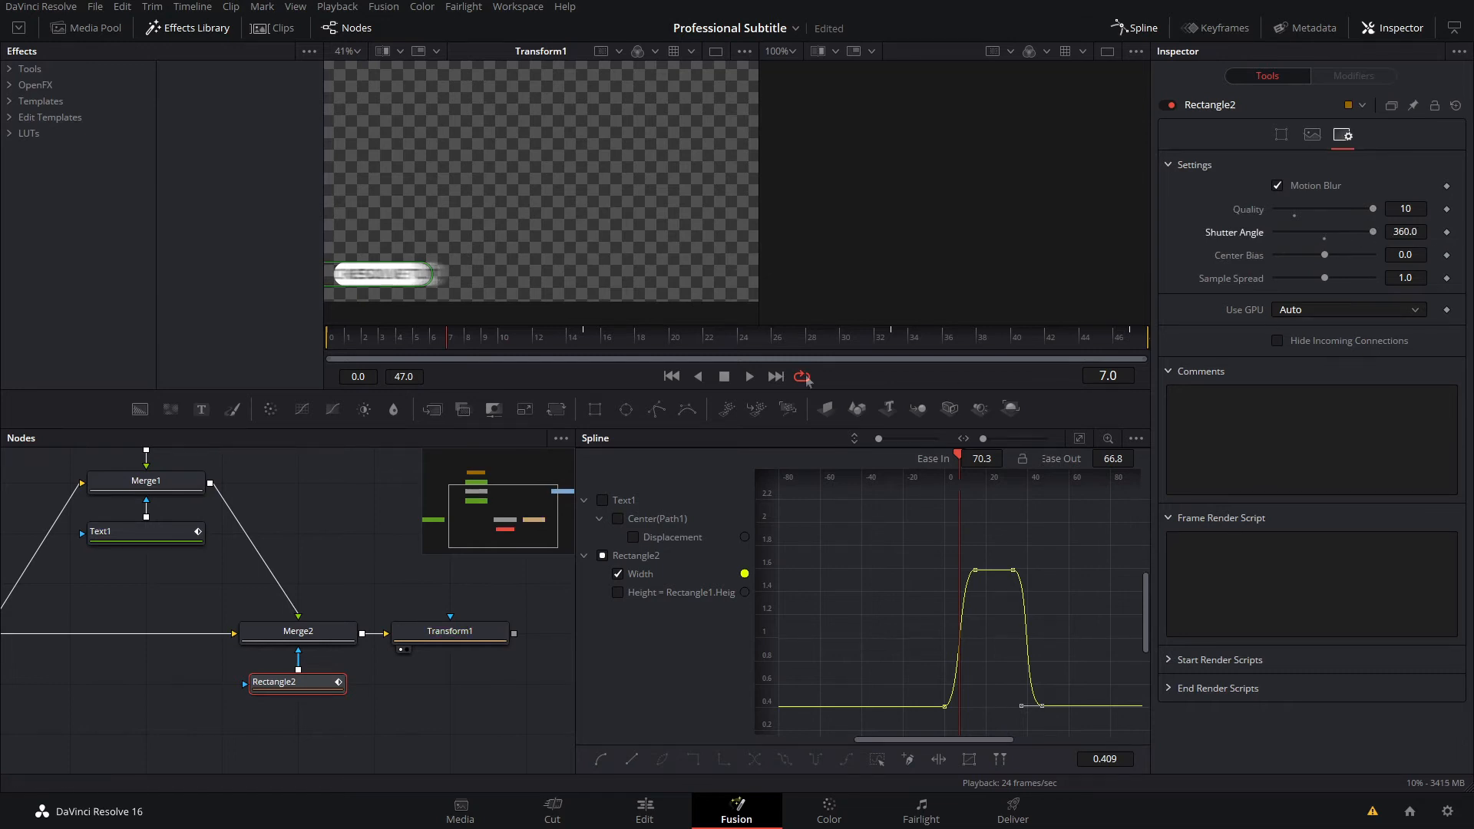
Step: Play the composition from the start and scrub through the frames to check the motion blur
{"action": "left_click_drag", "start_coordinate": [452, 344], "coordinate": [69, 367]}
{"action": "key", "text": "space"}
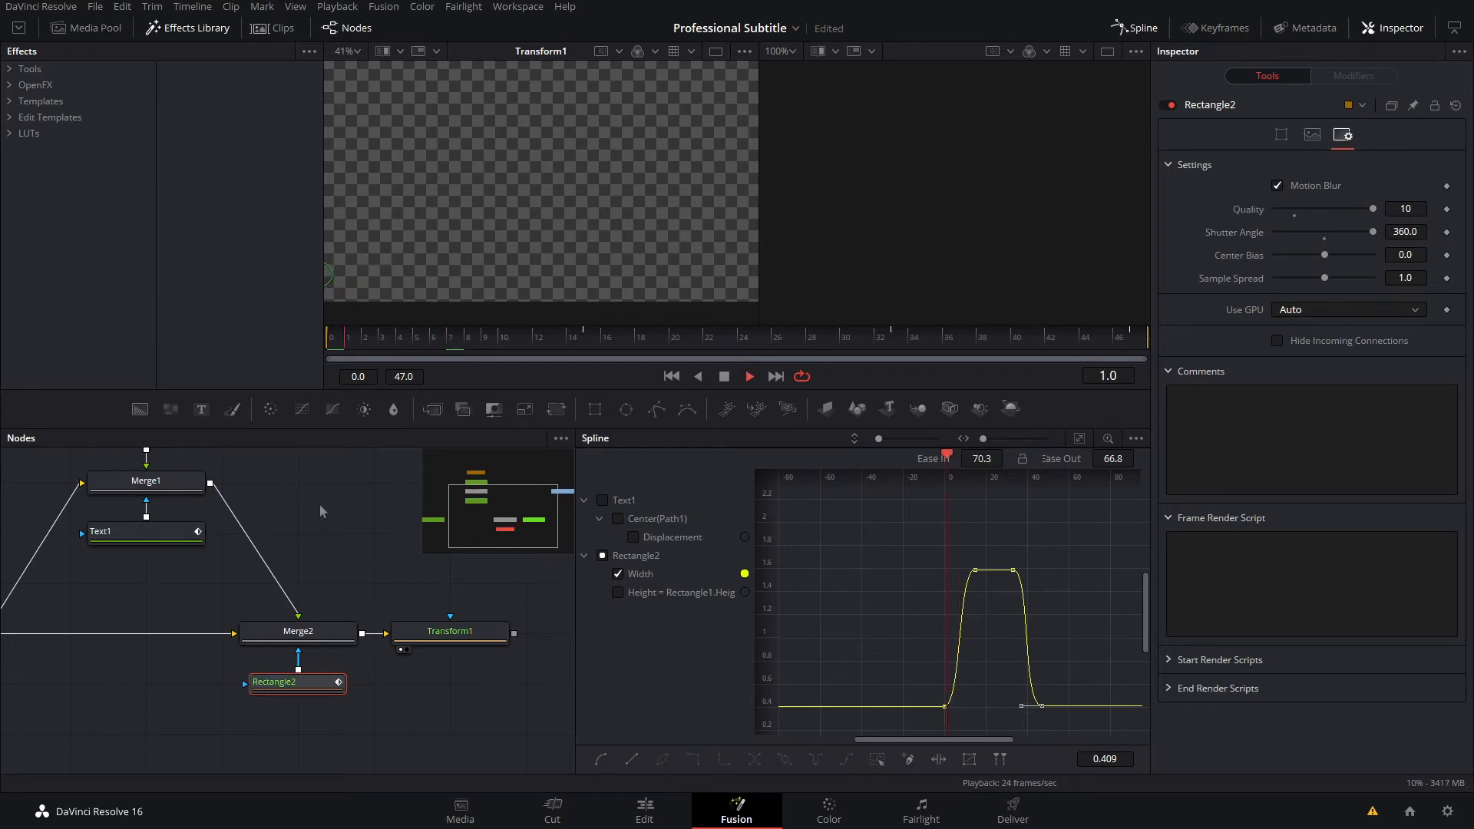
{"action": "key", "text": "space"}
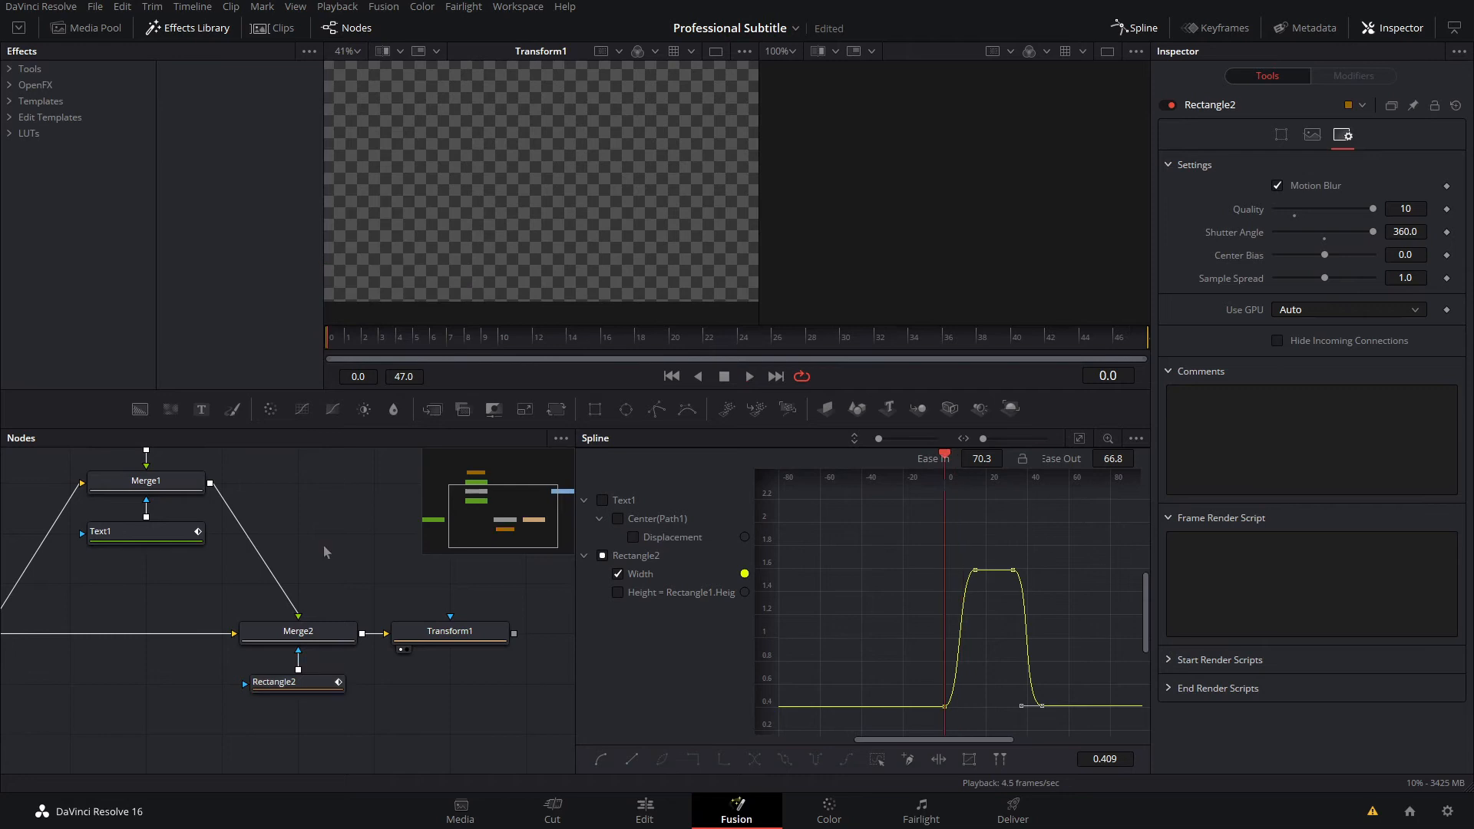
{"action": "key", "text": "space"}
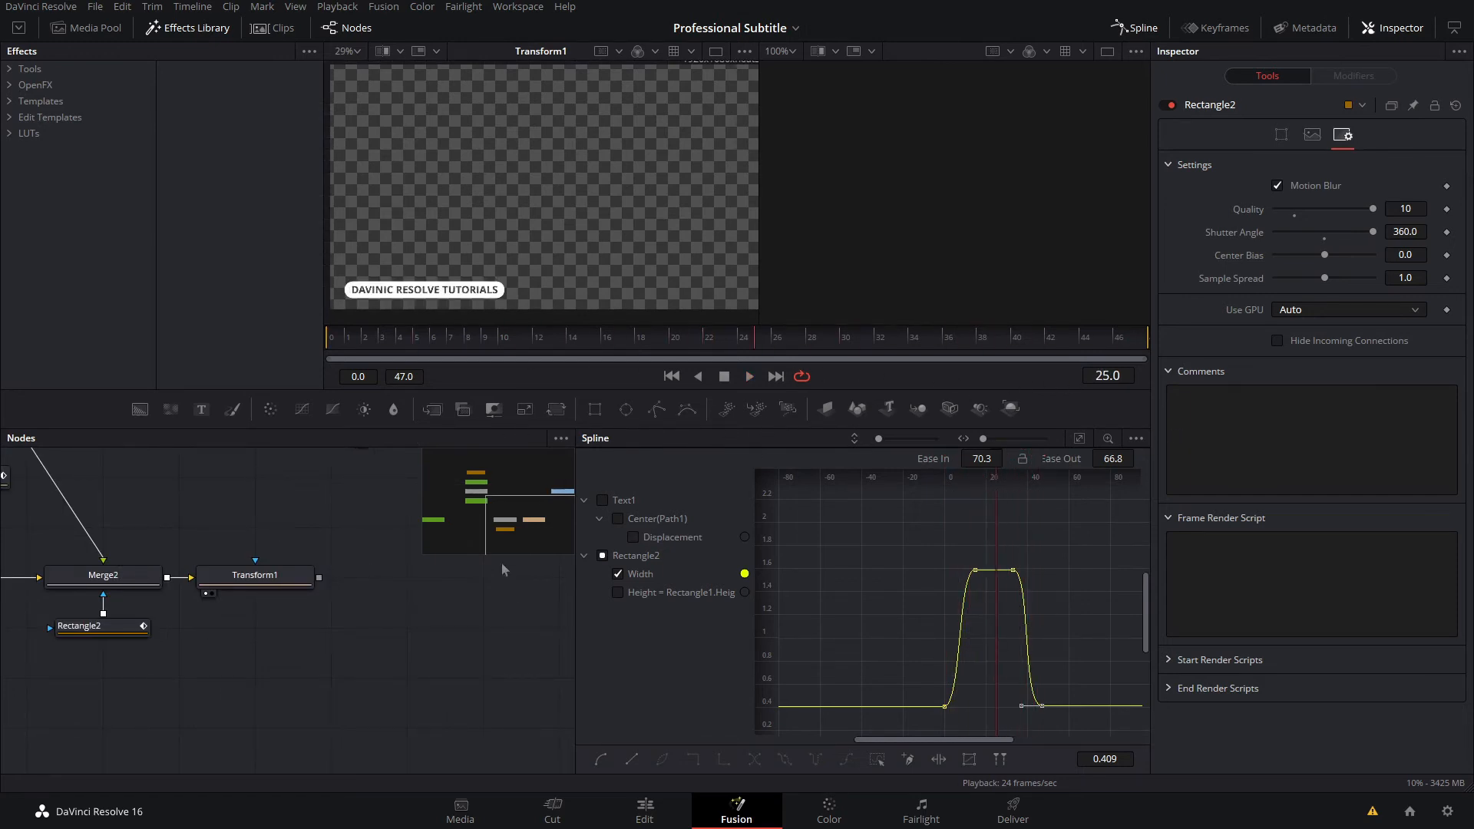
{"action": "left_click_drag", "start_coordinate": [771, 343], "coordinate": [594, 380]}
{"action": "left_click_drag", "start_coordinate": [780, 383], "coordinate": [846, 393]}
Step: Show the Text1 displacement curve together with the Rectangle2 curves in the spline graph
{"action": "left_click", "coordinate": [671, 809]}
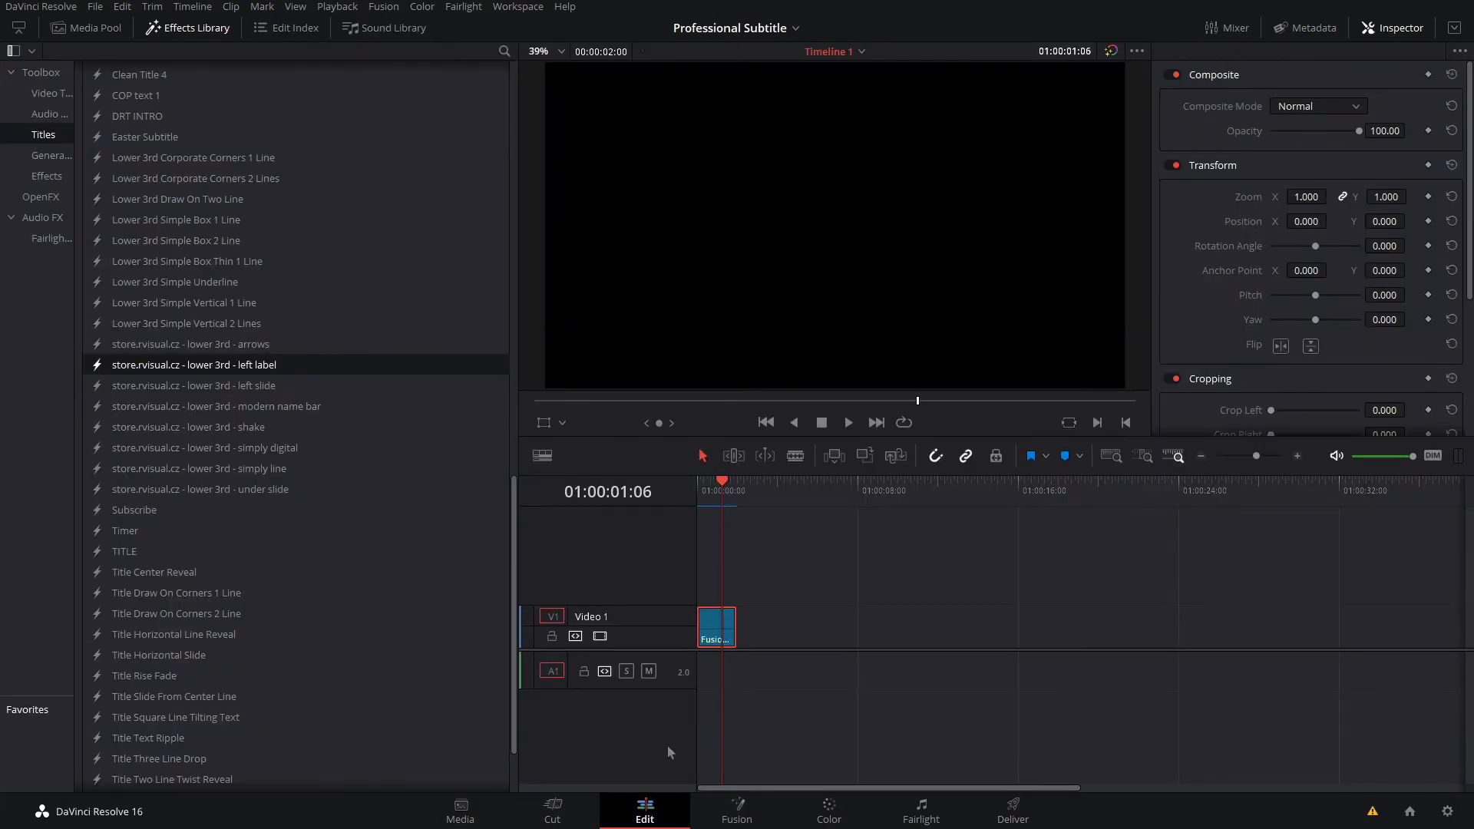
{"action": "left_click", "coordinate": [737, 810]}
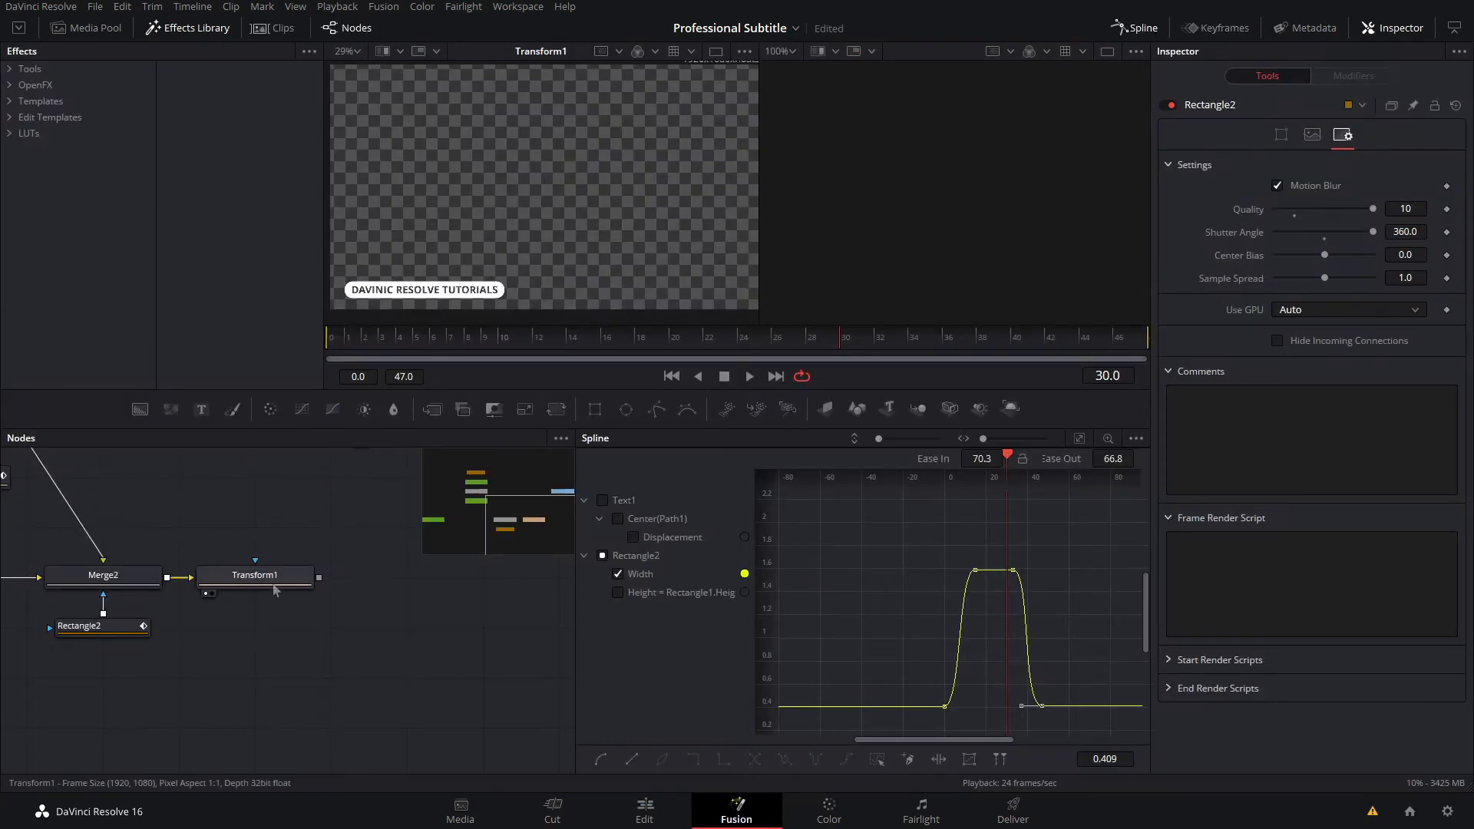
{"action": "left_click_drag", "start_coordinate": [340, 620], "coordinate": [499, 676]}
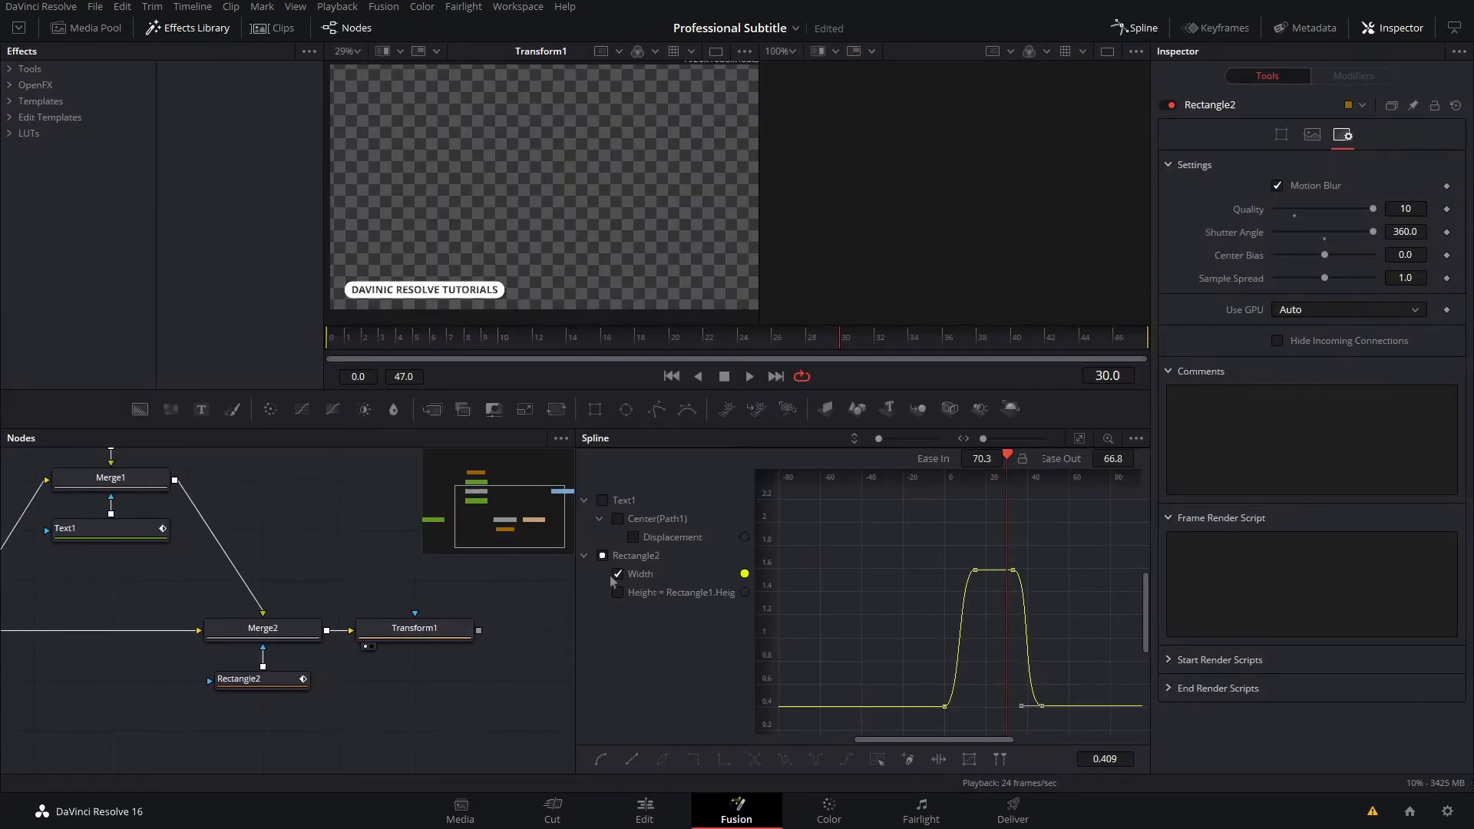
{"action": "left_click", "coordinate": [604, 500]}
{"action": "left_click", "coordinate": [603, 556]}
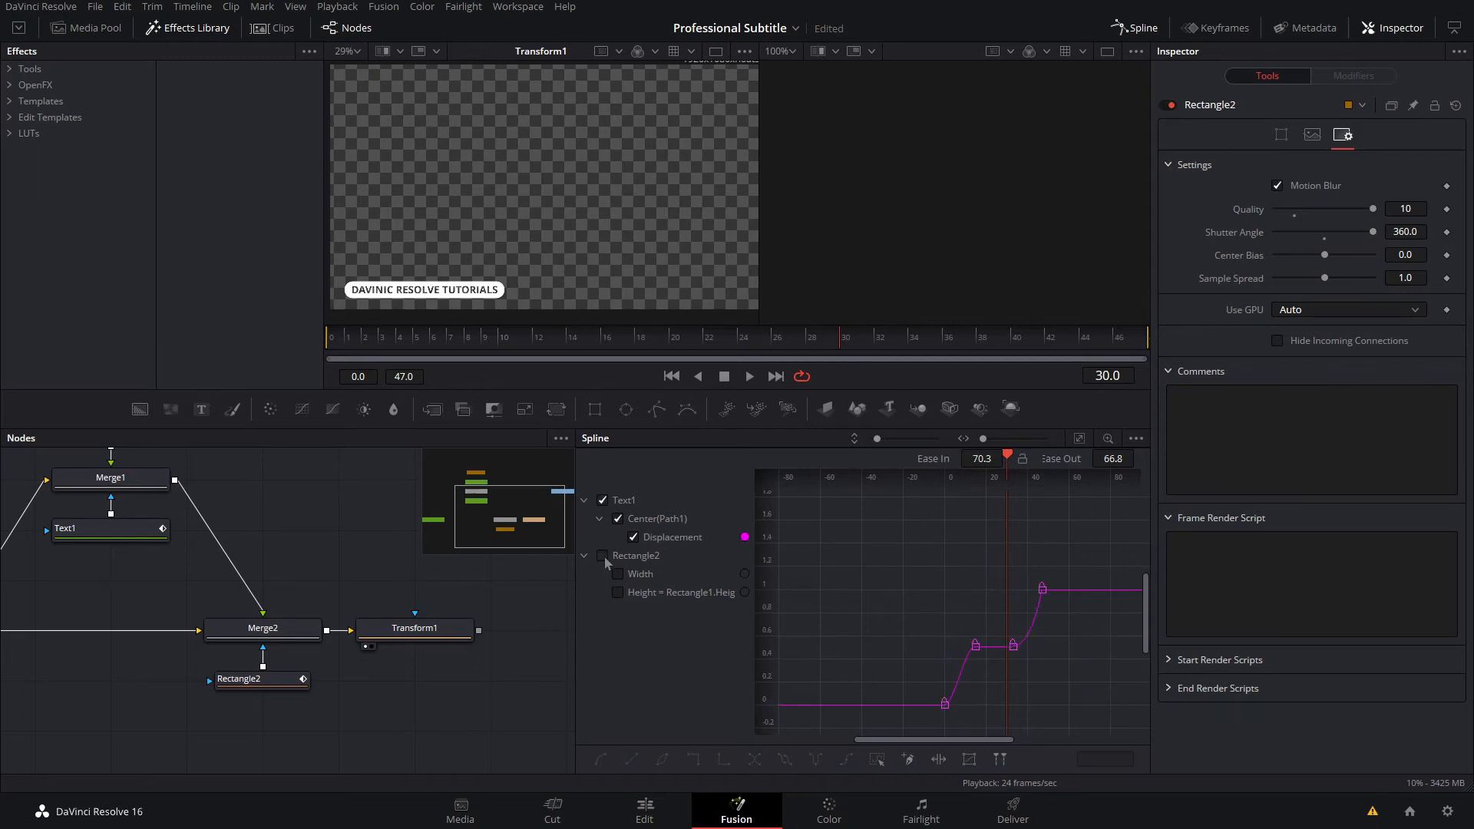
{"action": "left_click", "coordinate": [603, 556]}
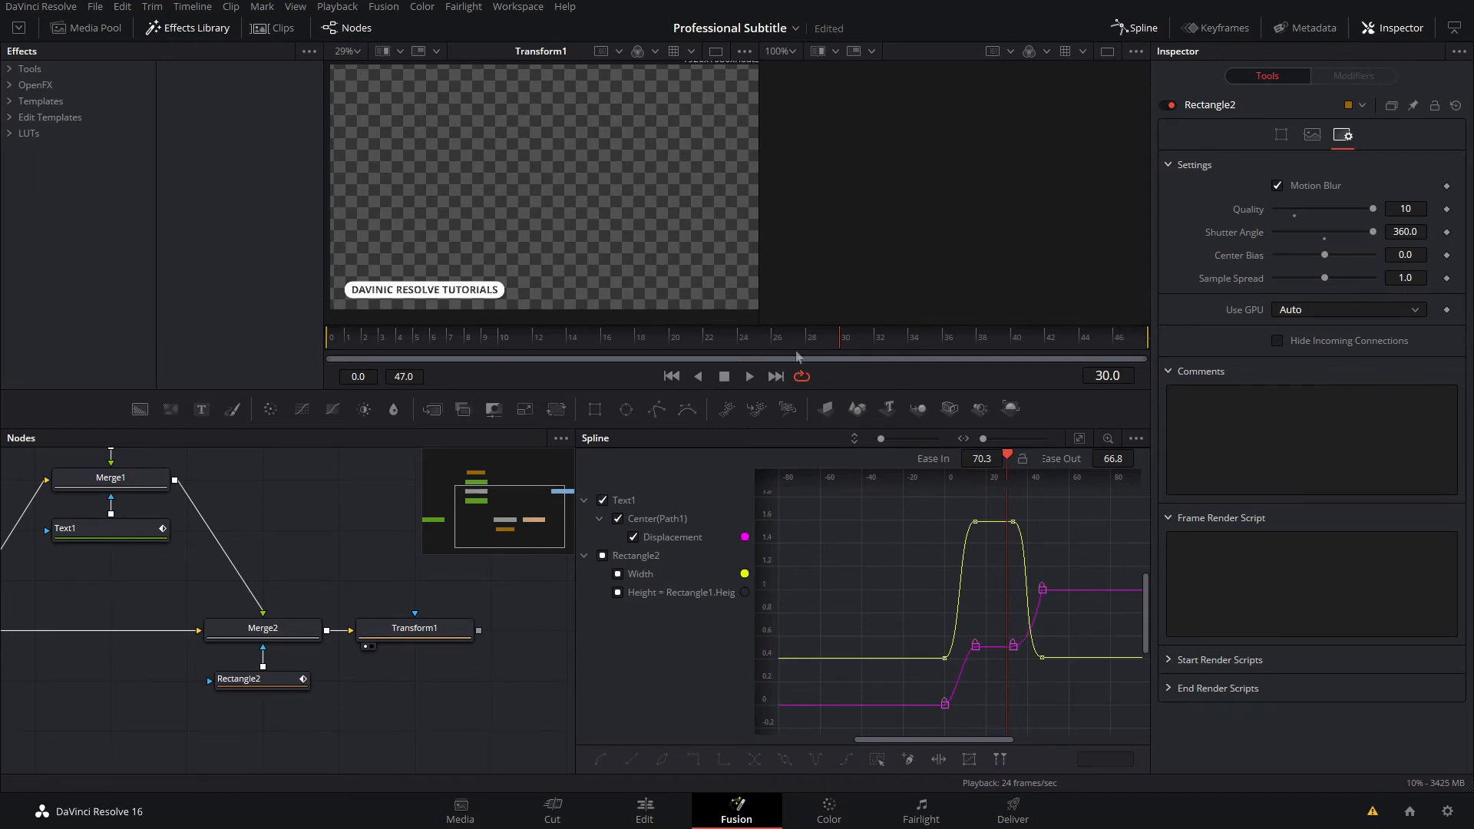
Step: Shift the exit keyframes of Text1 and Rectangle2 earlier together, so the exit runs from about frame 17 to about frame 31
{"action": "left_click", "coordinate": [827, 342]}
{"action": "left_click_drag", "start_coordinate": [781, 355], "coordinate": [883, 351]}
{"action": "left_click", "coordinate": [1039, 658]}
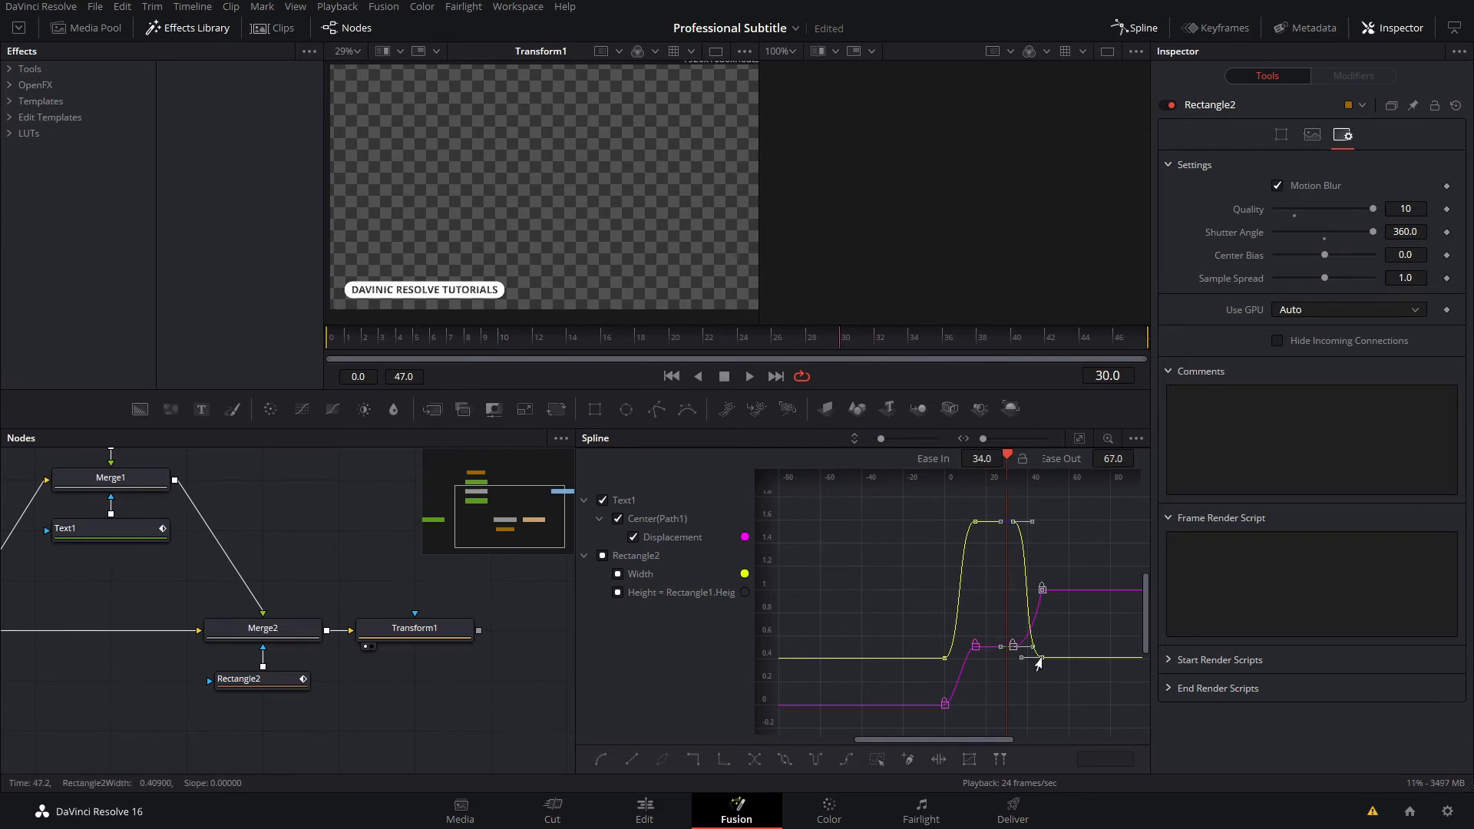
{"action": "left_click_drag", "start_coordinate": [1038, 663], "coordinate": [1004, 683]}
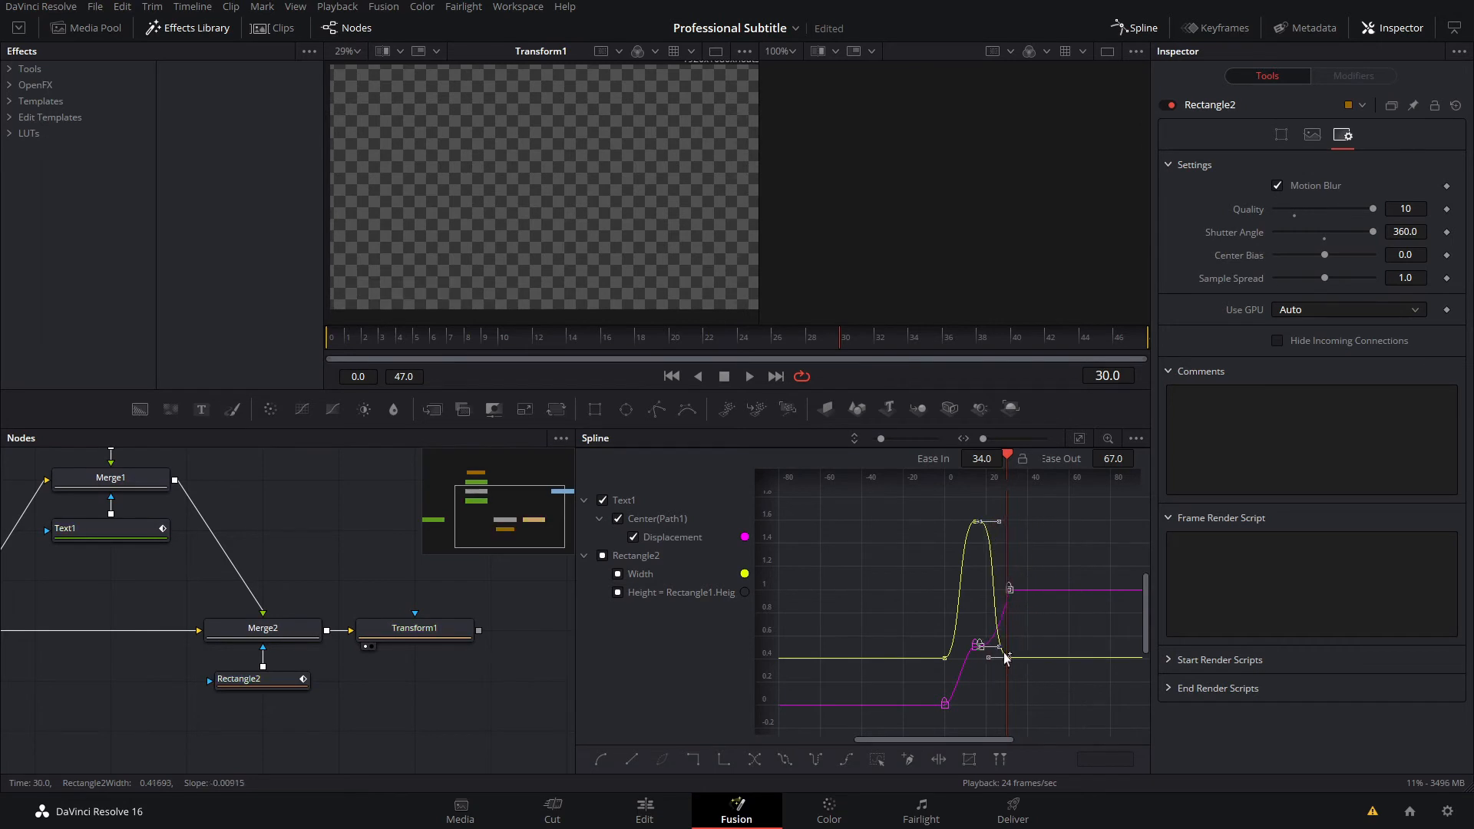
{"action": "left_click_drag", "start_coordinate": [810, 343], "coordinate": [858, 359]}
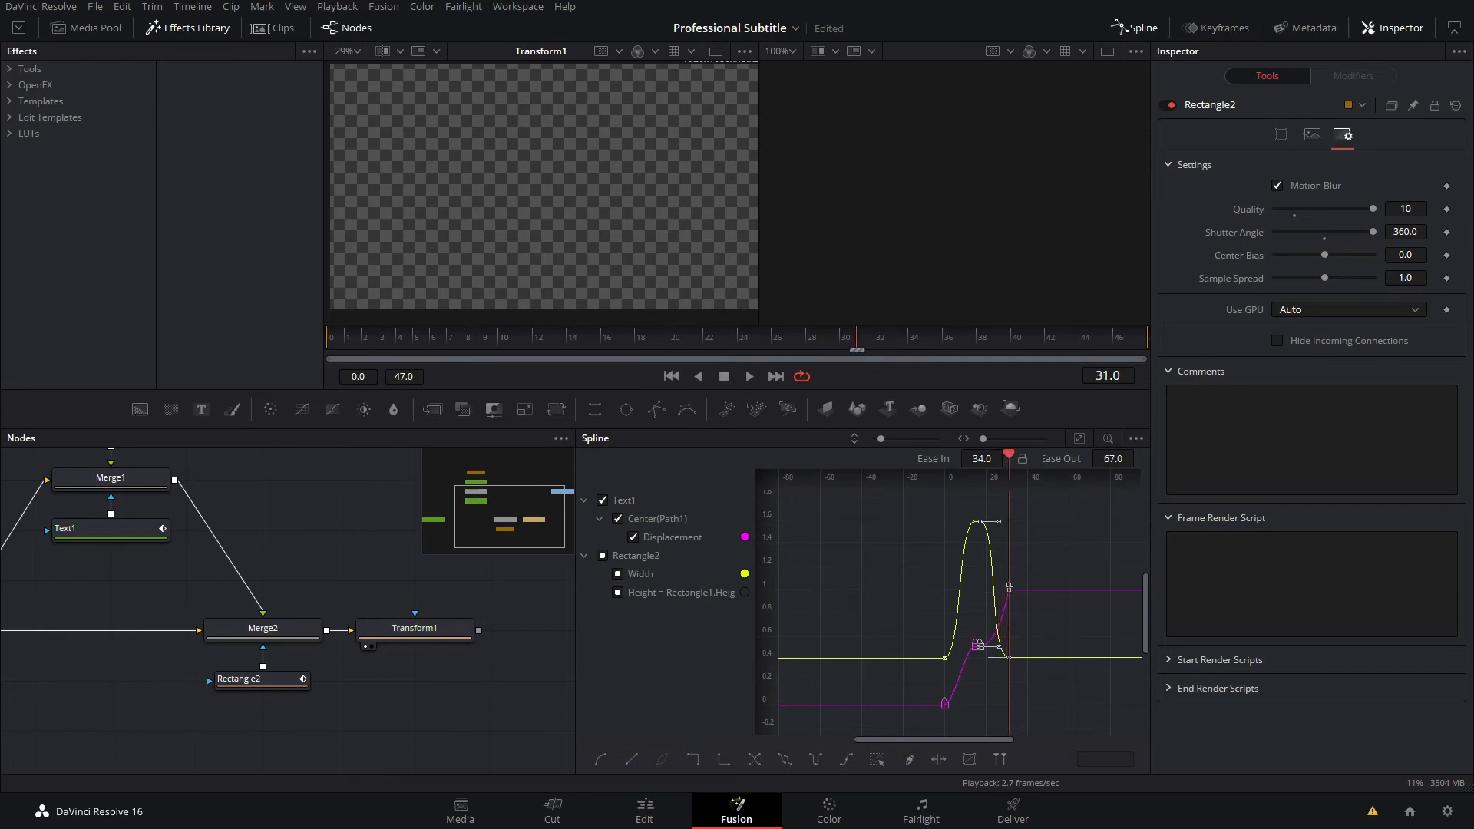
Step: Shorten the Fusion composition clip on the timeline to a duration of 00:00:01:06
{"action": "left_click", "coordinate": [628, 820]}
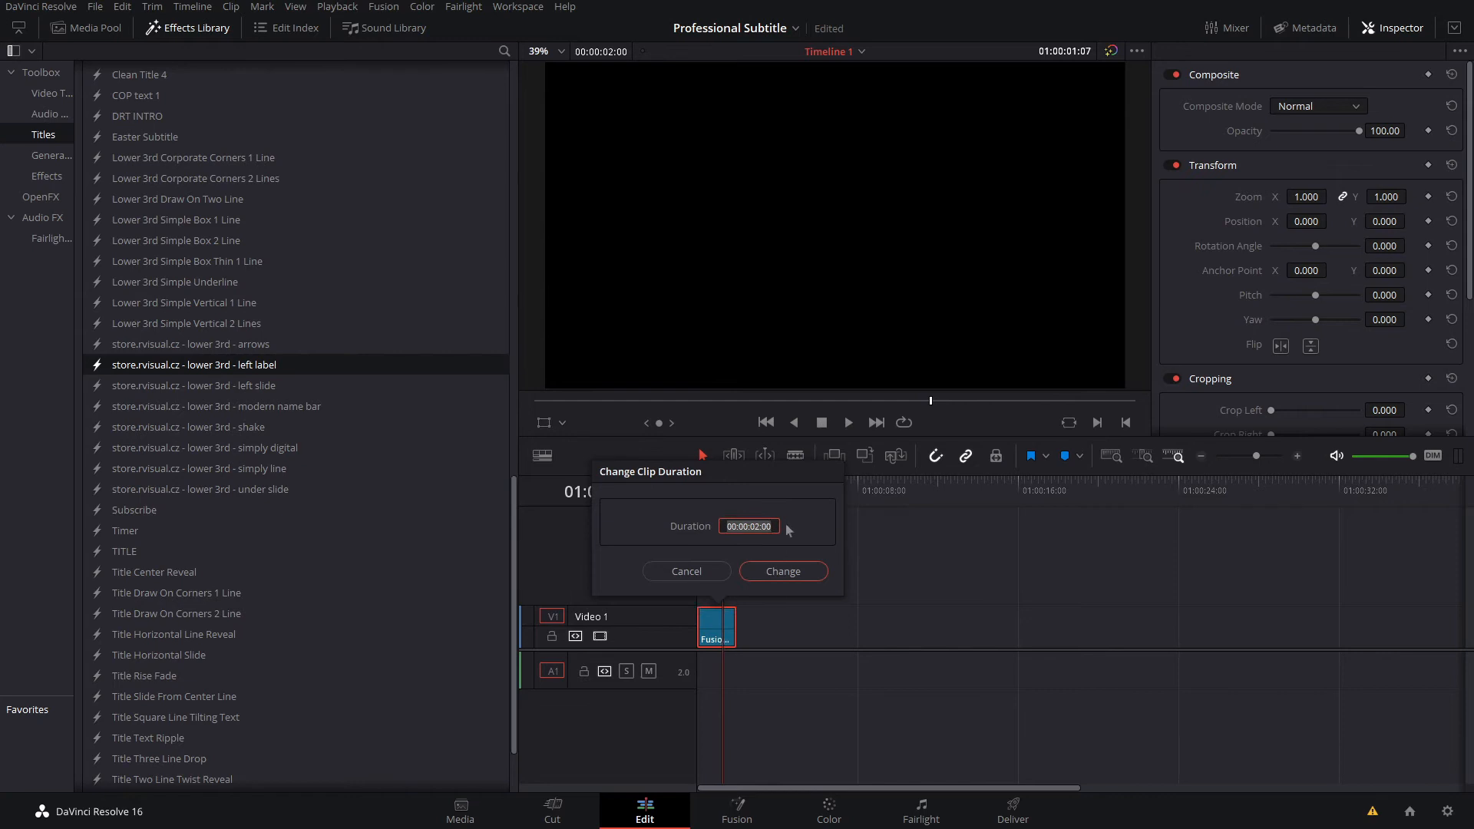
{"action": "left_click", "coordinate": [754, 526]}
{"action": "key", "text": "BackSpace"}
{"action": "type", "text": "1"}
{"action": "key", "text": "Return"}
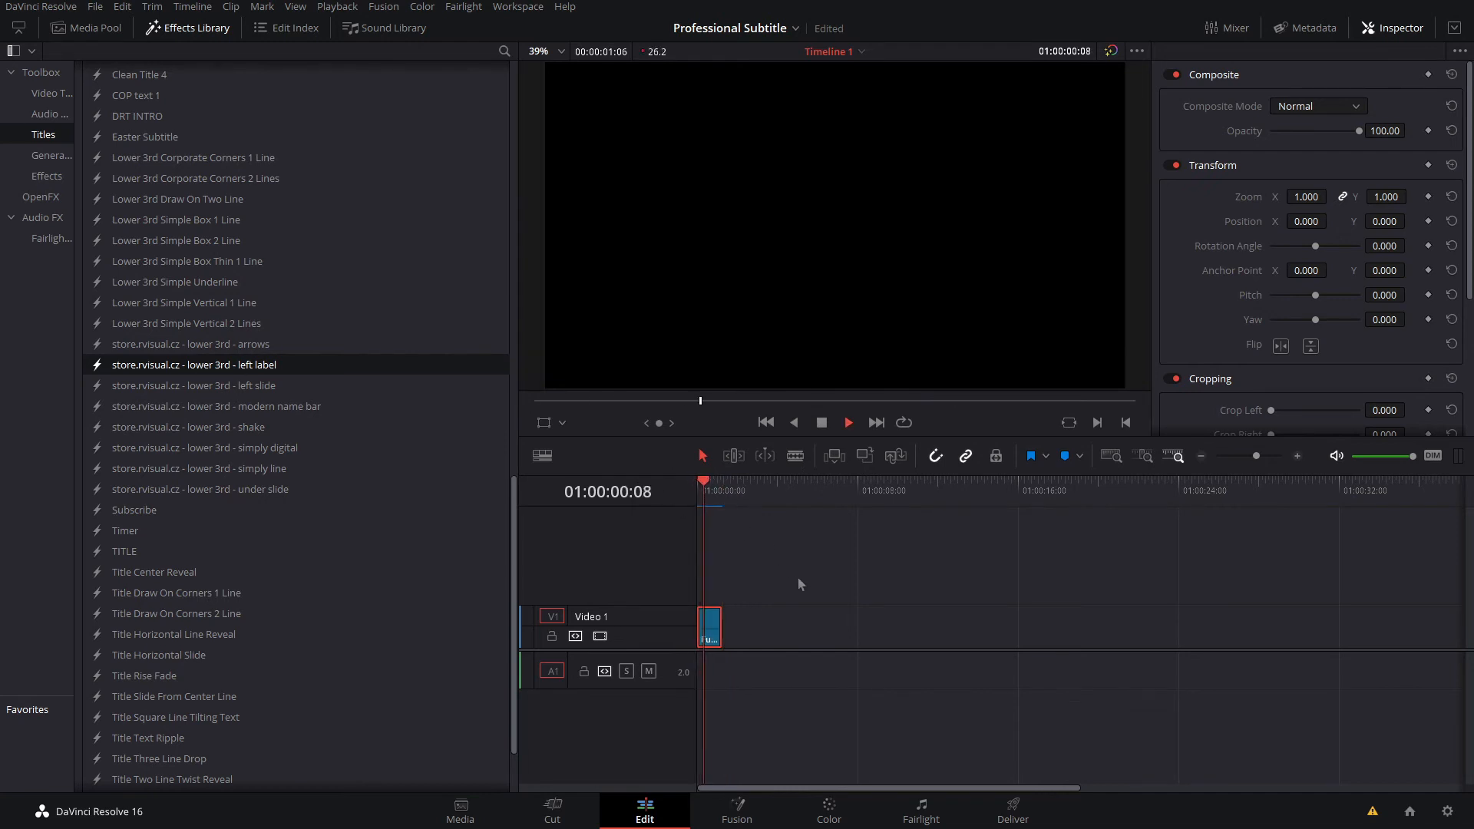
Step: Check the end of the shortened composition in Fusion, play it, and scrub around frame 15
{"action": "left_click", "coordinate": [737, 810]}
{"action": "left_click_drag", "start_coordinate": [1054, 349], "coordinate": [1133, 345]}
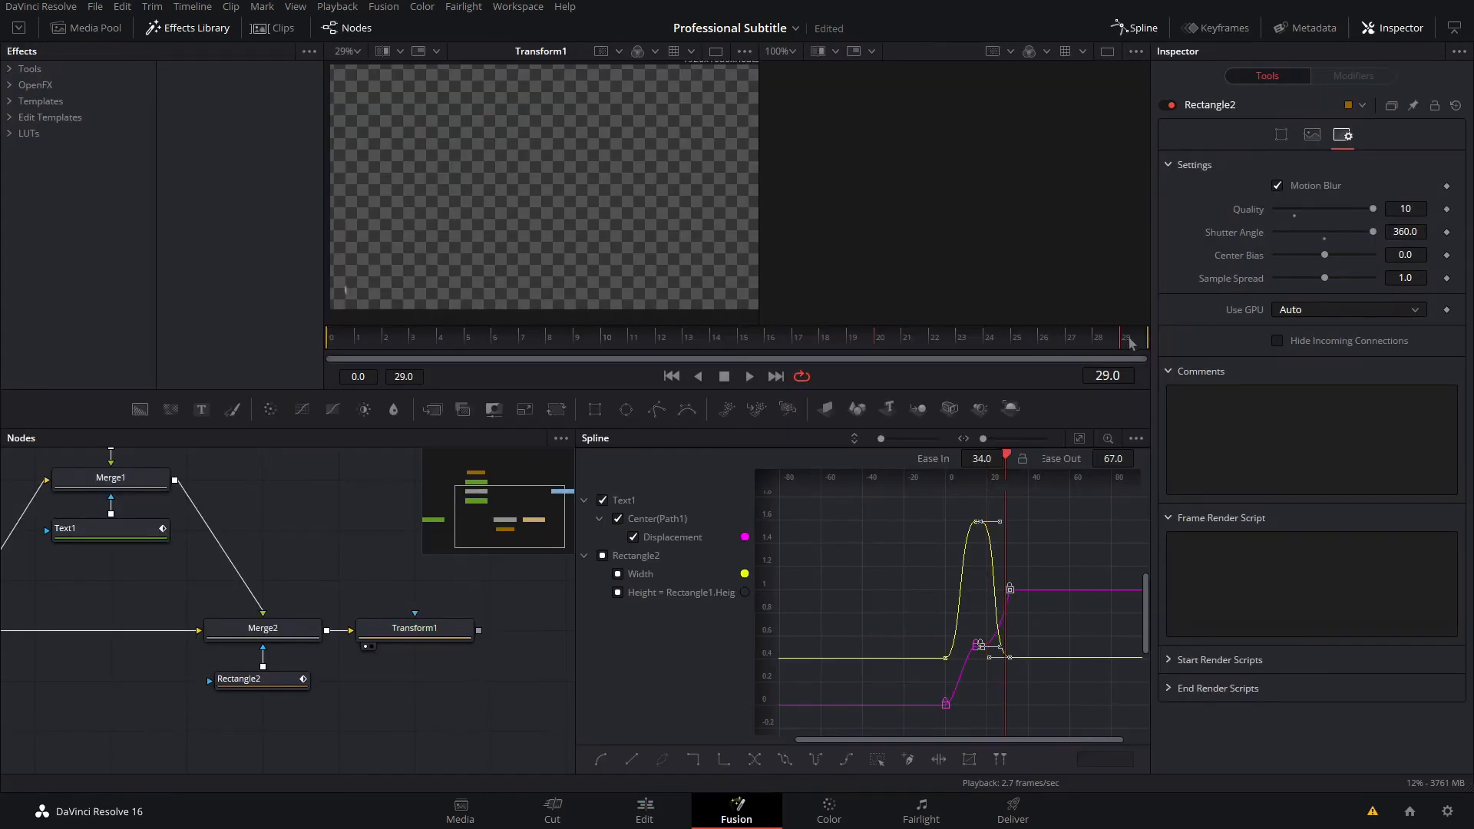
{"action": "key", "text": "space"}
{"action": "left_click", "coordinate": [758, 347]}
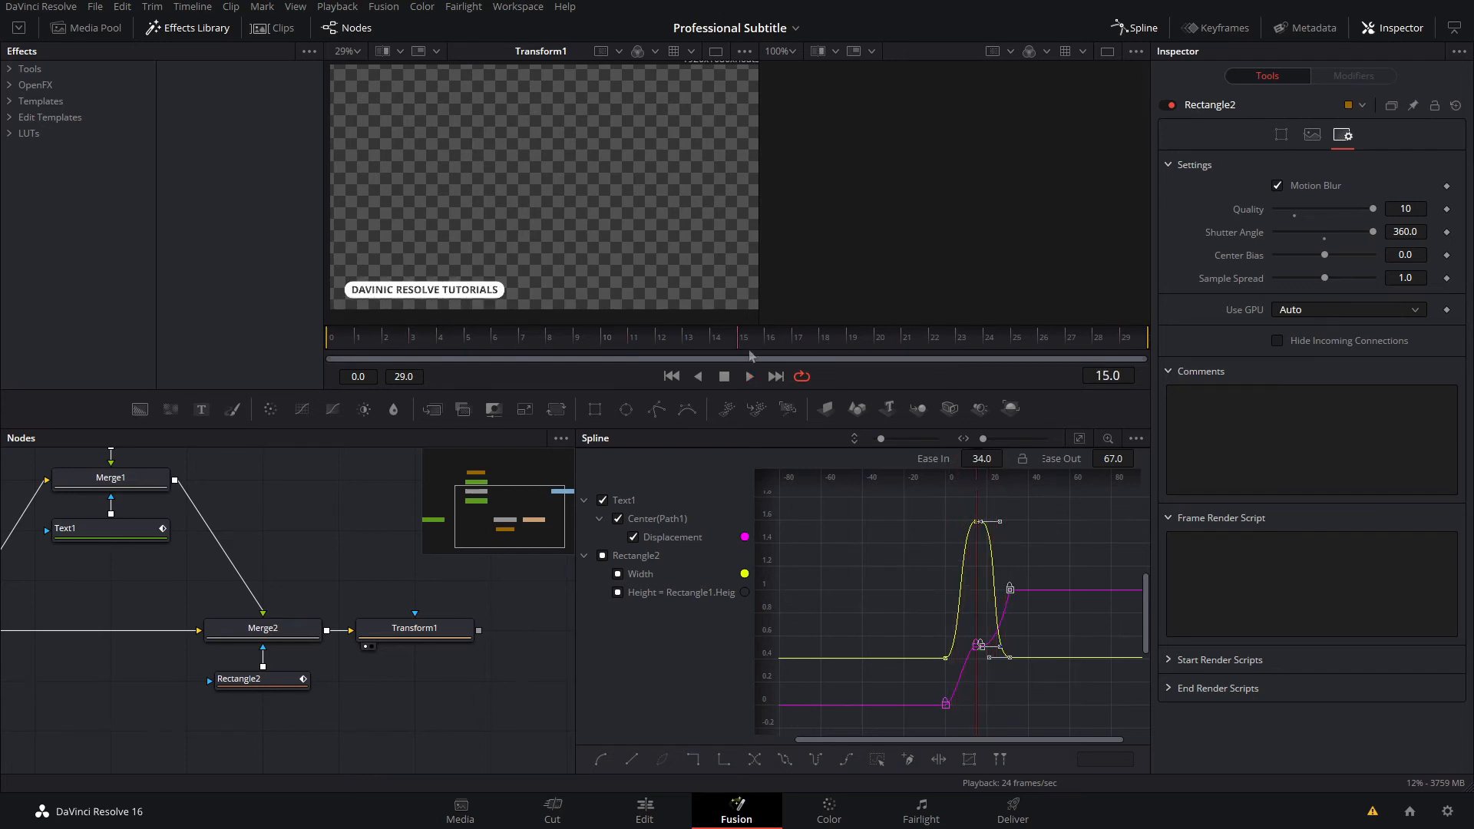
{"action": "left_click_drag", "start_coordinate": [751, 356], "coordinate": [762, 351]}
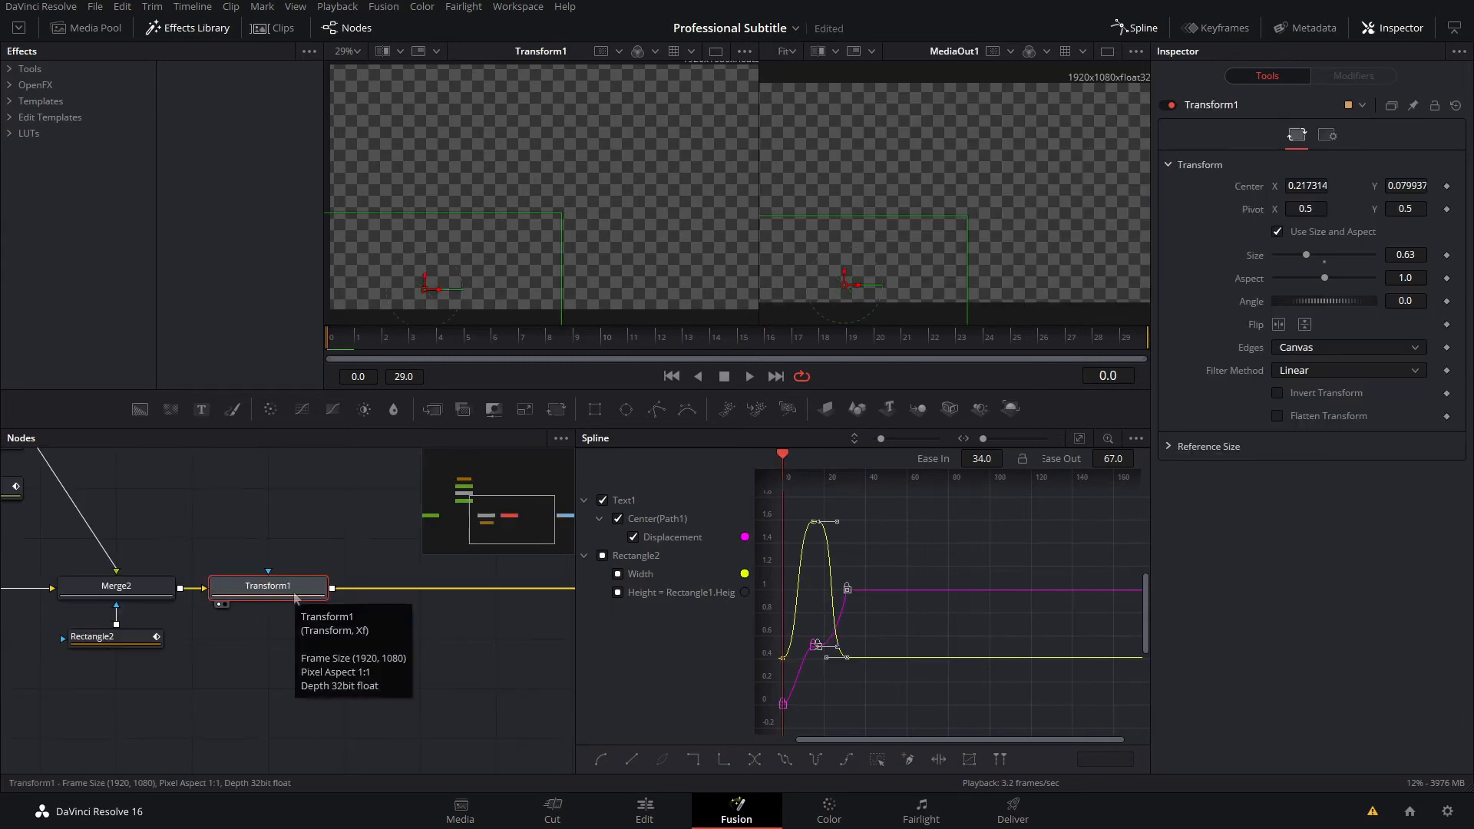
Step: Add a Keyframe Stretcher after Transform1 and set its source end to 29
{"action": "key", "text": "shift+space"}
{"action": "type", "text": "key"}
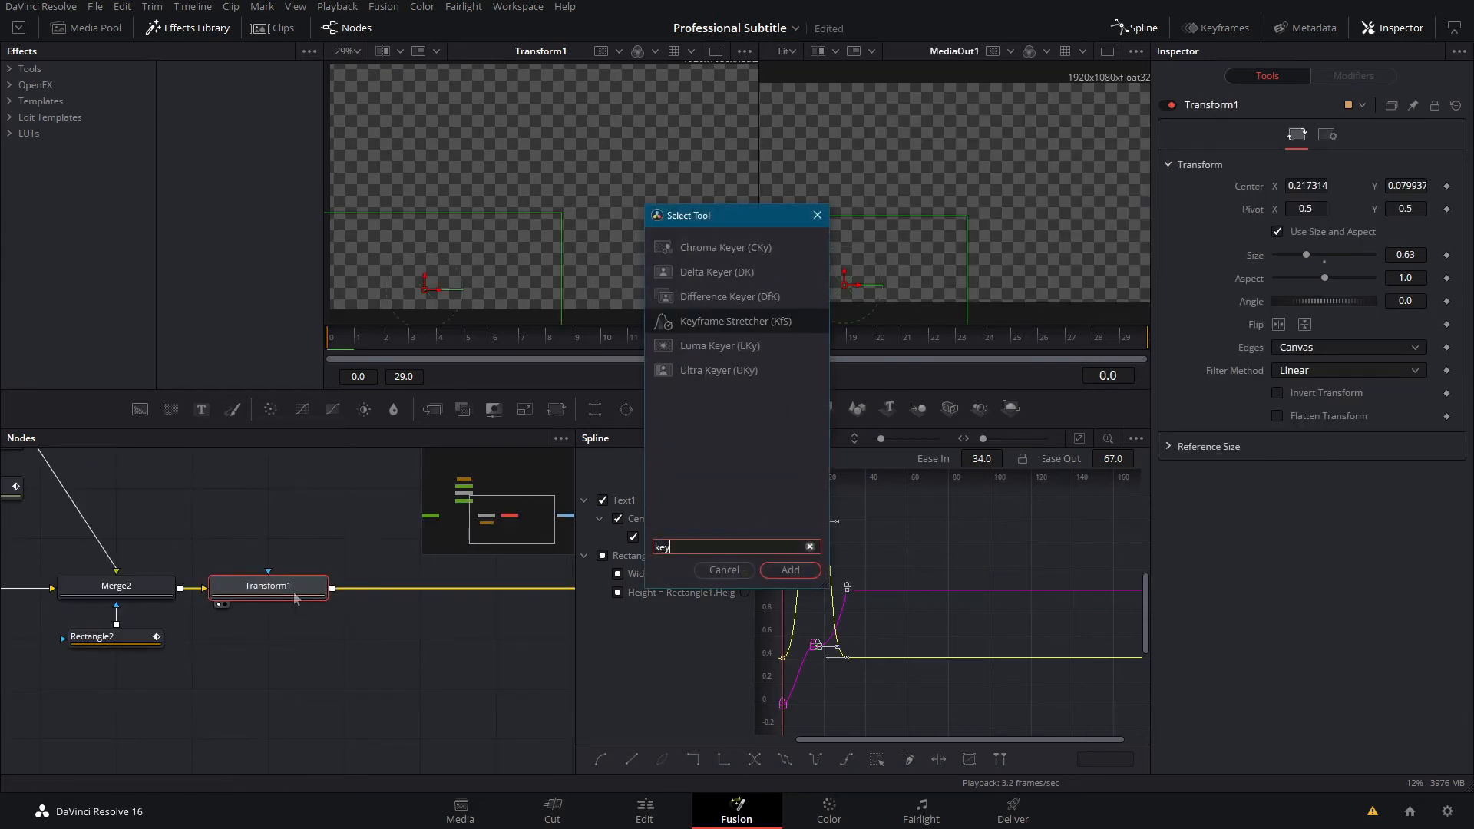
{"action": "key", "text": "Return"}
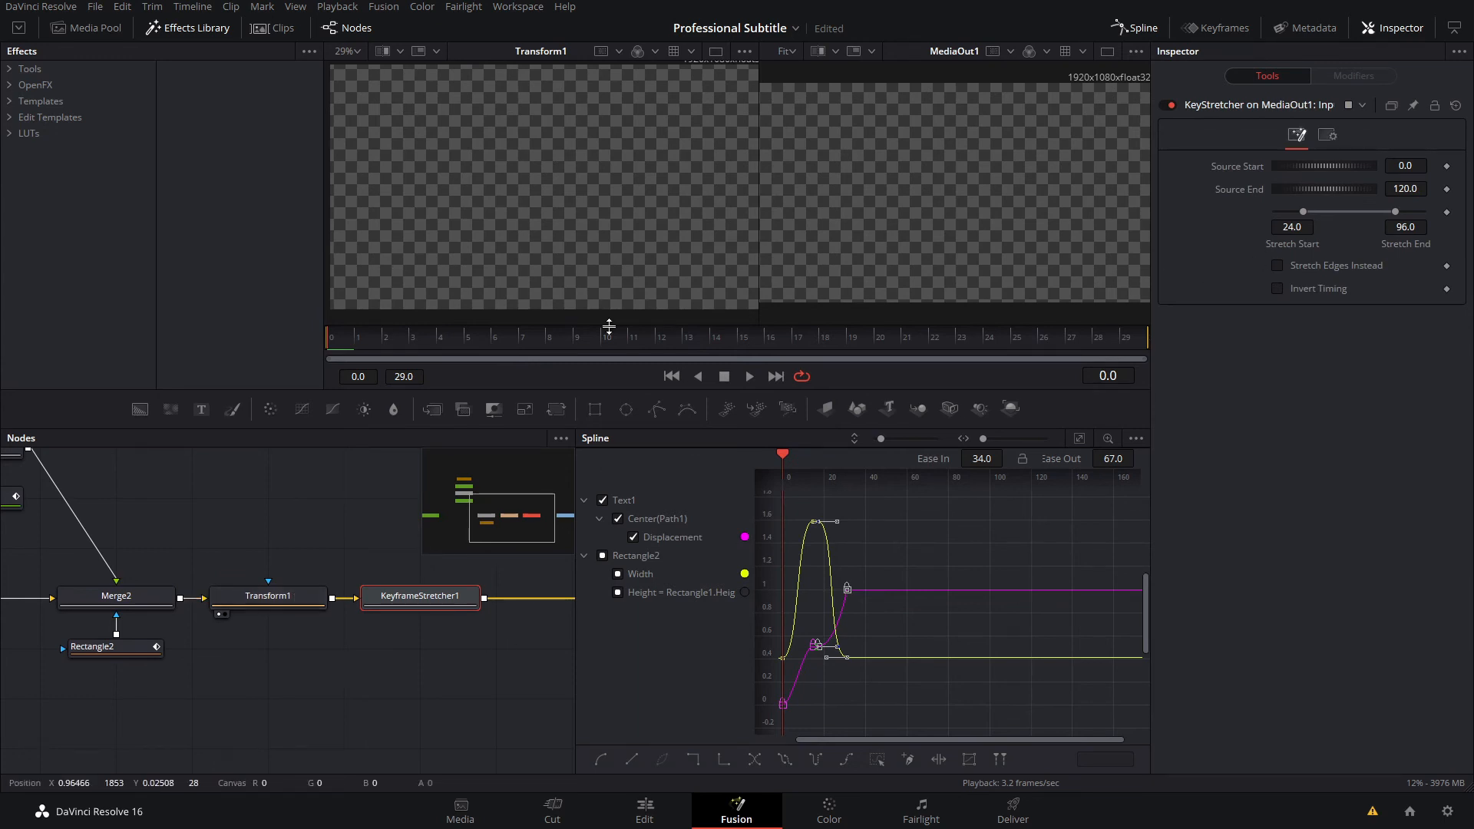
{"action": "left_click", "coordinate": [398, 375]}
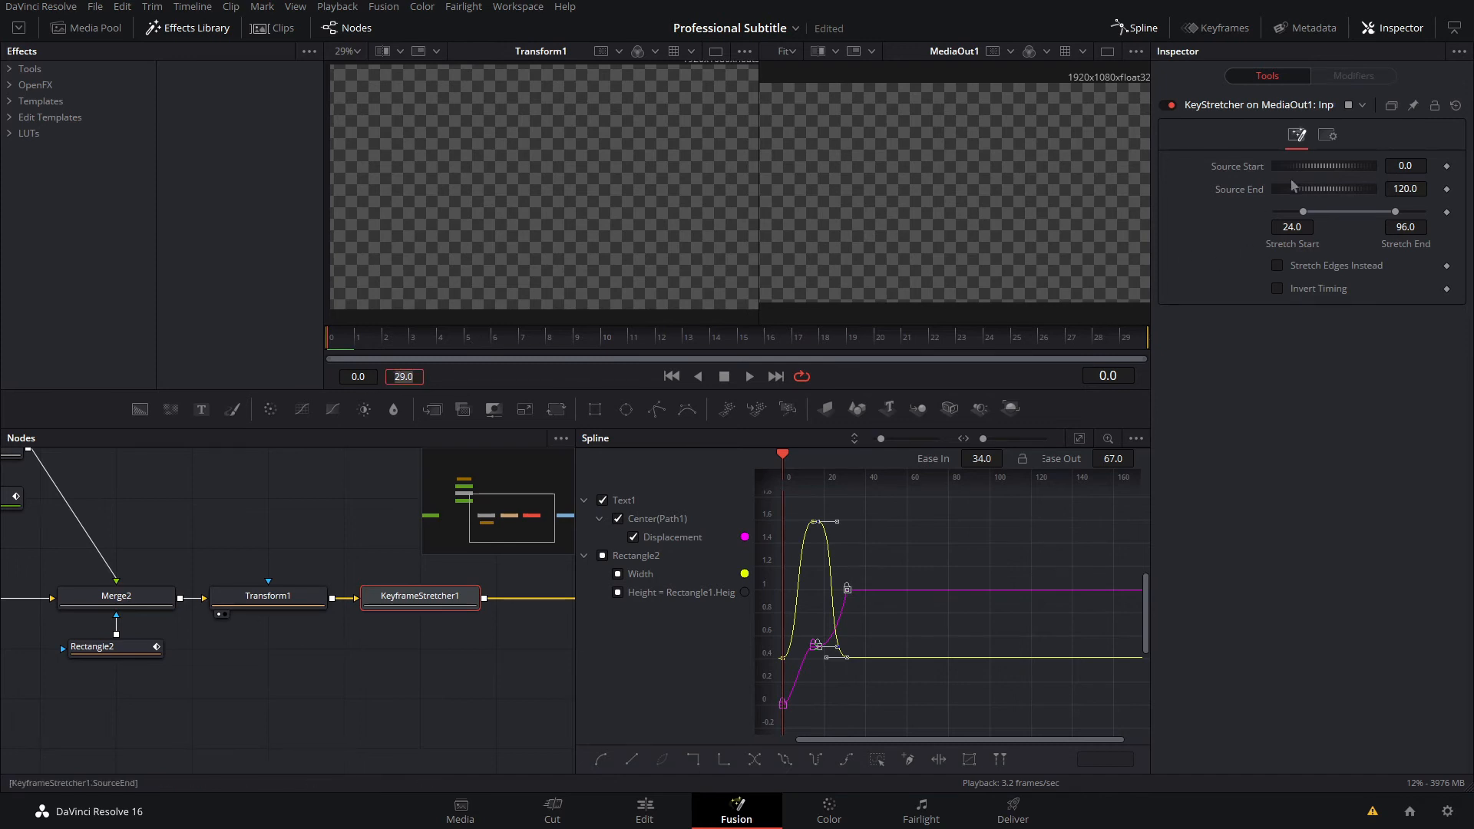
{"action": "left_click", "coordinate": [1406, 188]}
{"action": "type", "text": "29"}
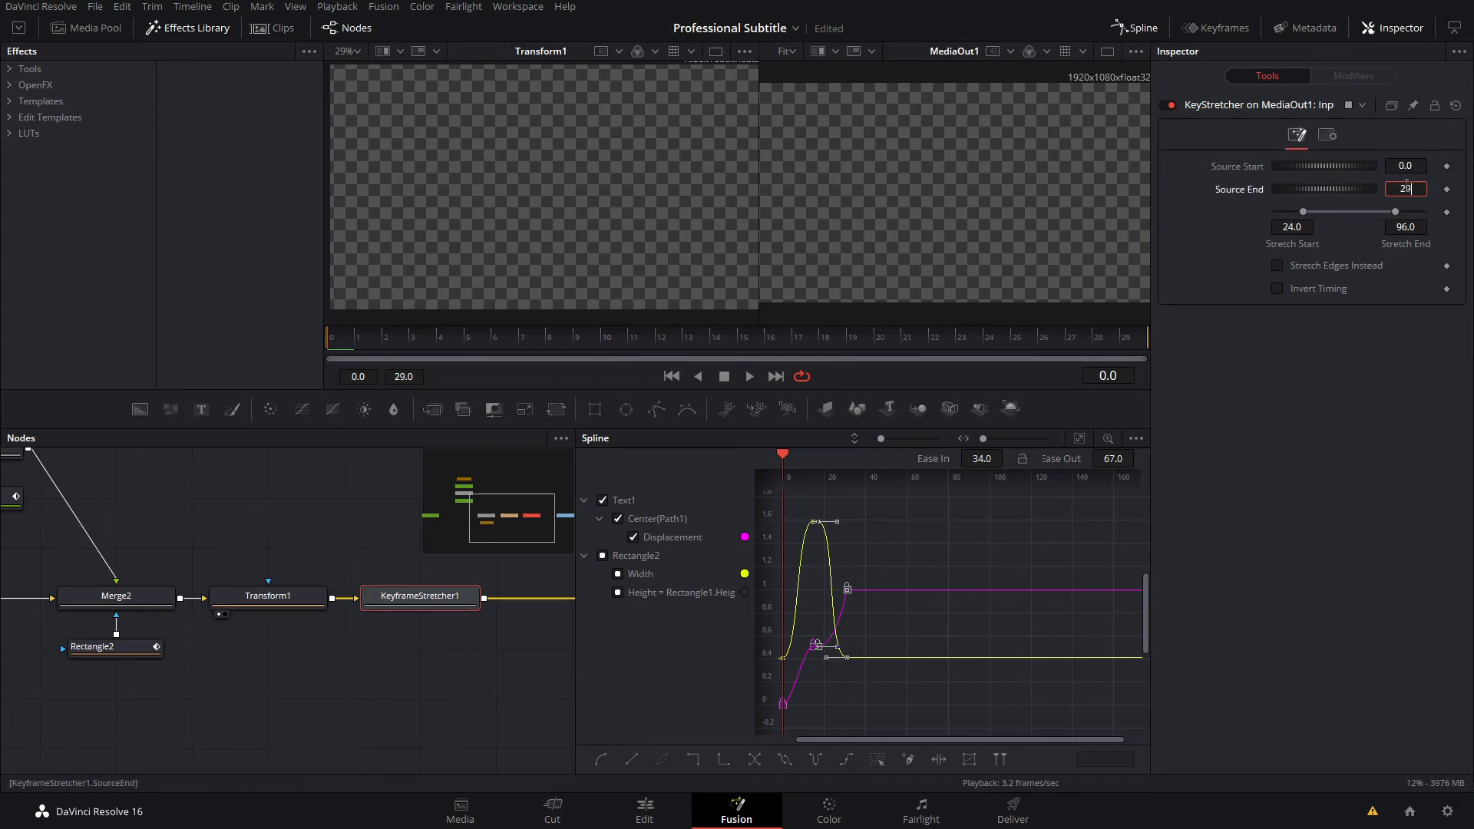
{"action": "key", "text": "Tab"}
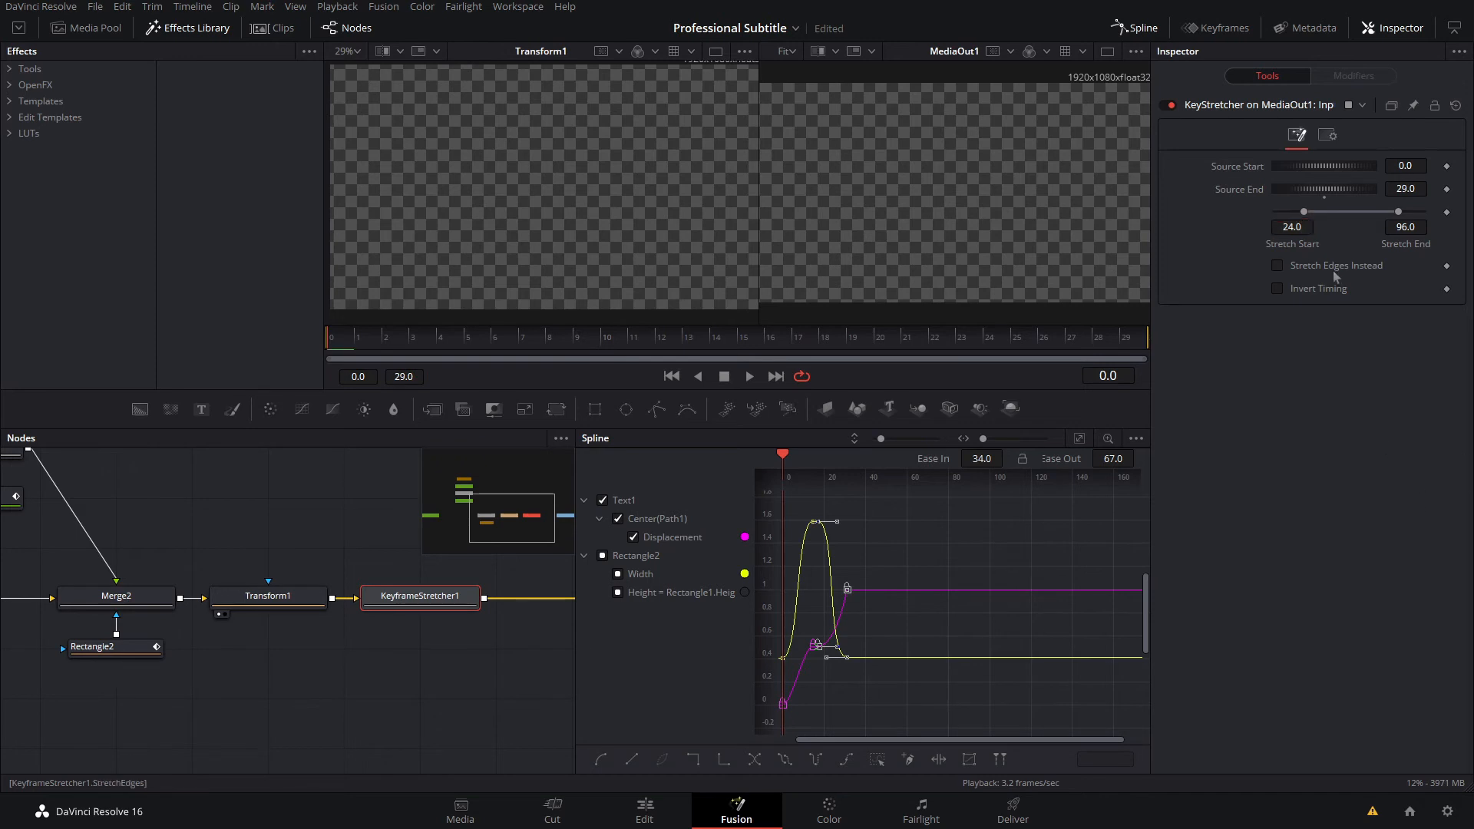
Step: Set the Keyframe Stretcher's stretch start to 15 and stretch end to 17, matching the frames where the subtitle is fully shown
{"action": "left_click", "coordinate": [1308, 227]}
{"action": "double_click", "coordinate": [1307, 227]}
{"action": "type", "text": "15"}
{"action": "key", "text": "Tab"}
{"action": "left_click", "coordinate": [743, 341]}
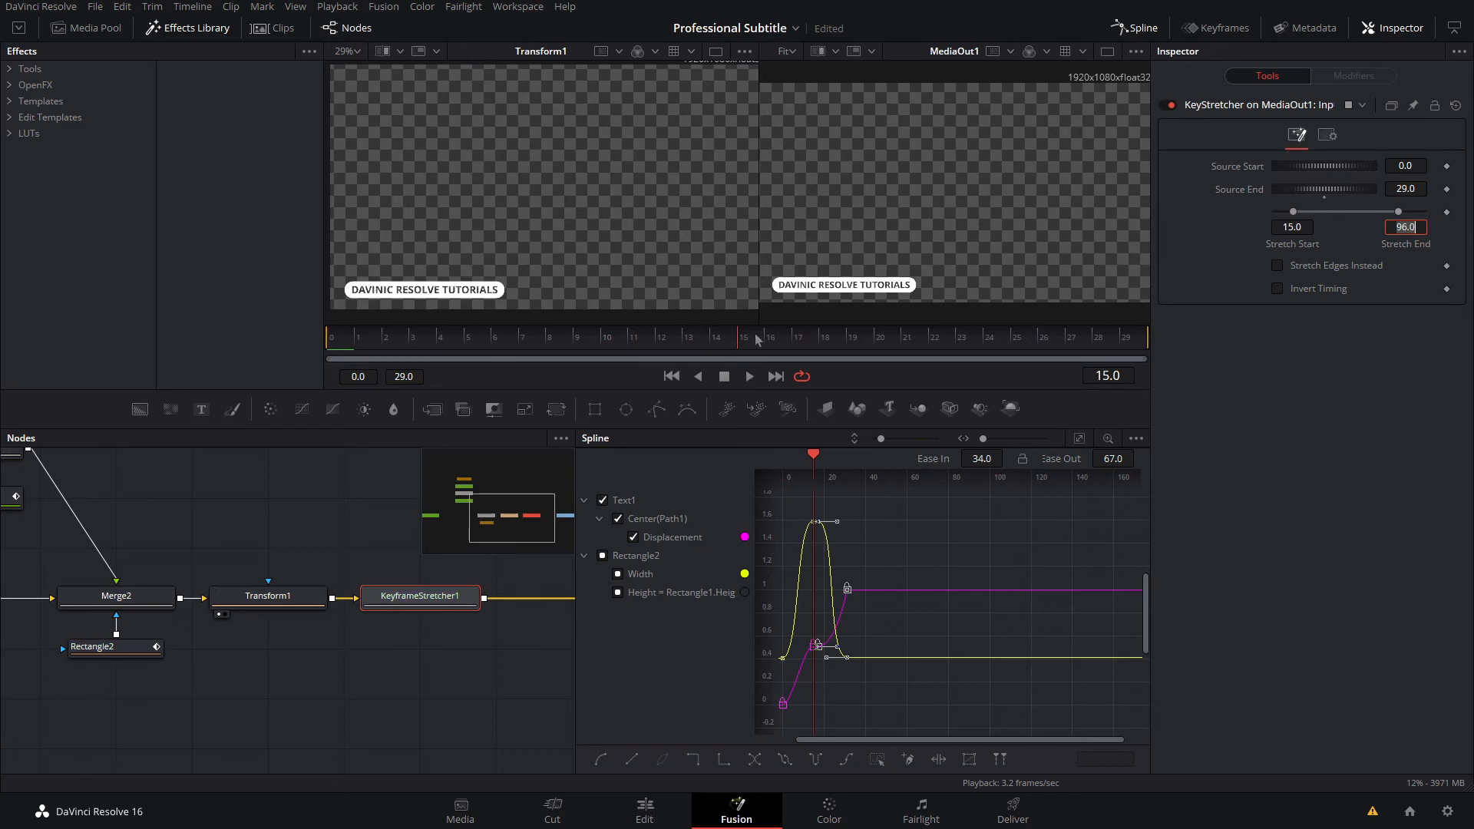
{"action": "left_click", "coordinate": [806, 347]}
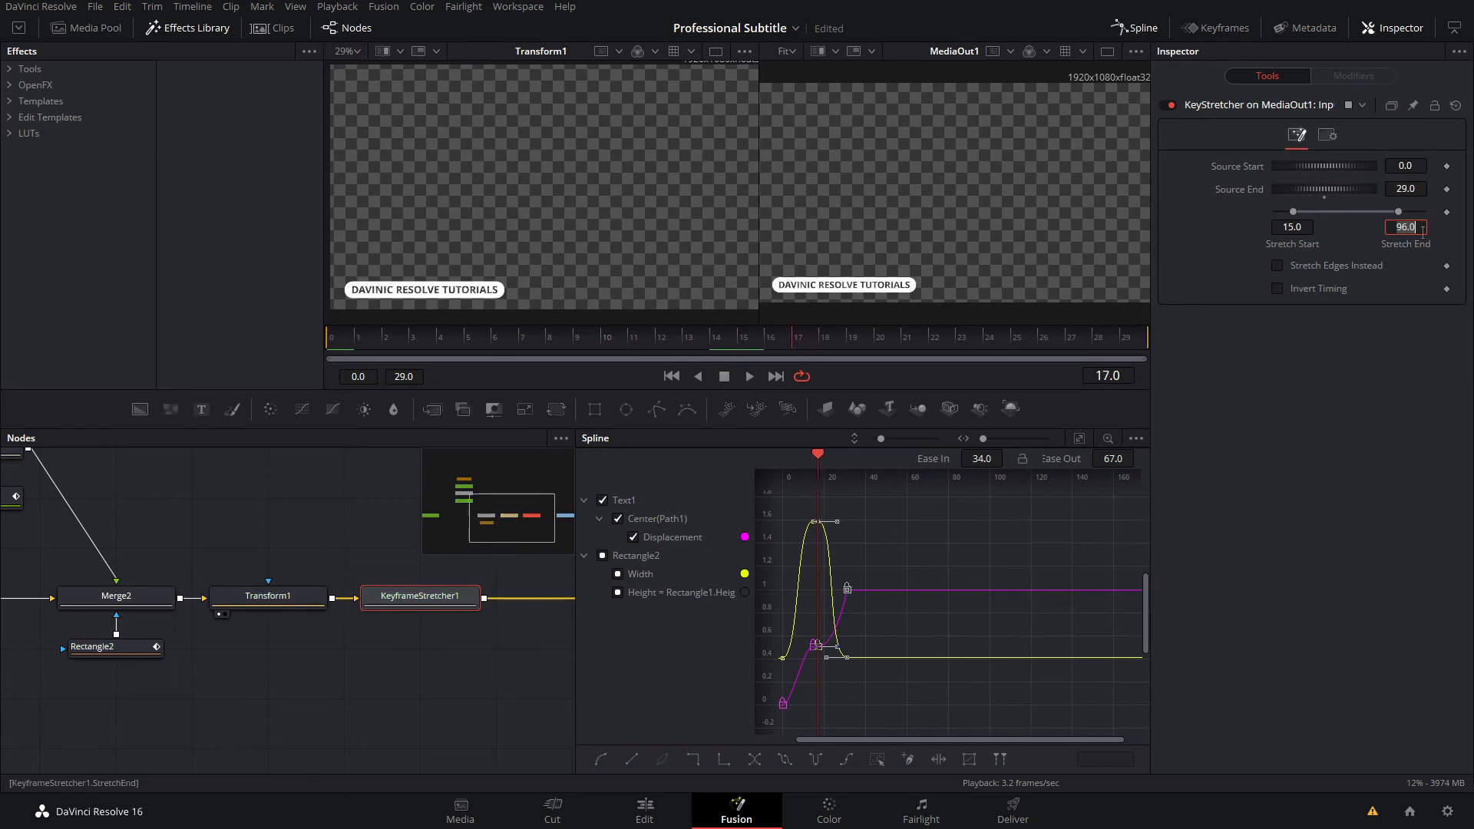
{"action": "type", "text": "17"}
{"action": "key", "text": "Return"}
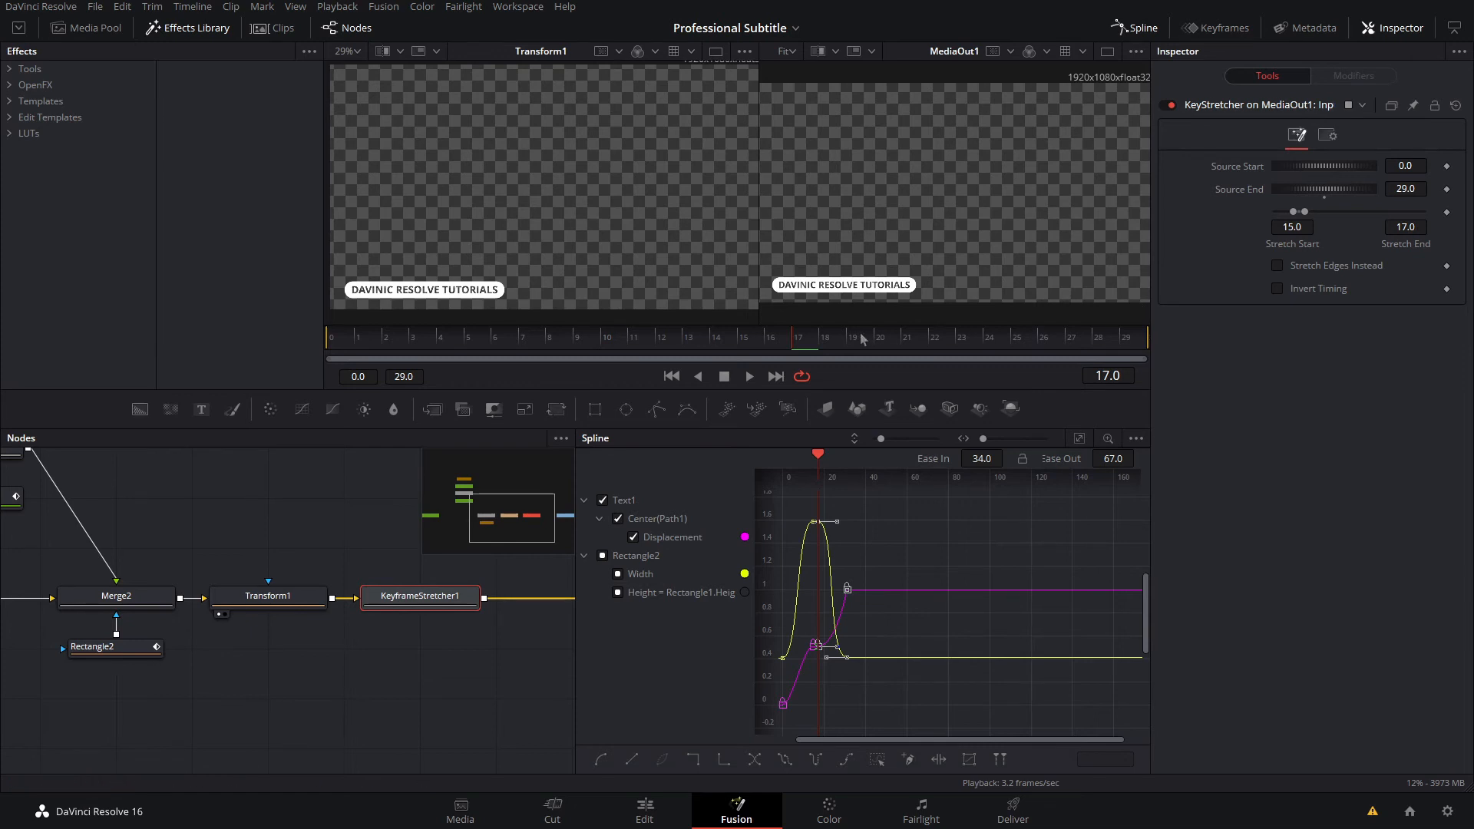
Step: Extend the Fusion composition clip to about 00:00:08:23 on the Edit timeline and play it to test the keyframe stretching
{"action": "left_click", "coordinate": [645, 810]}
{"action": "key", "text": "space"}
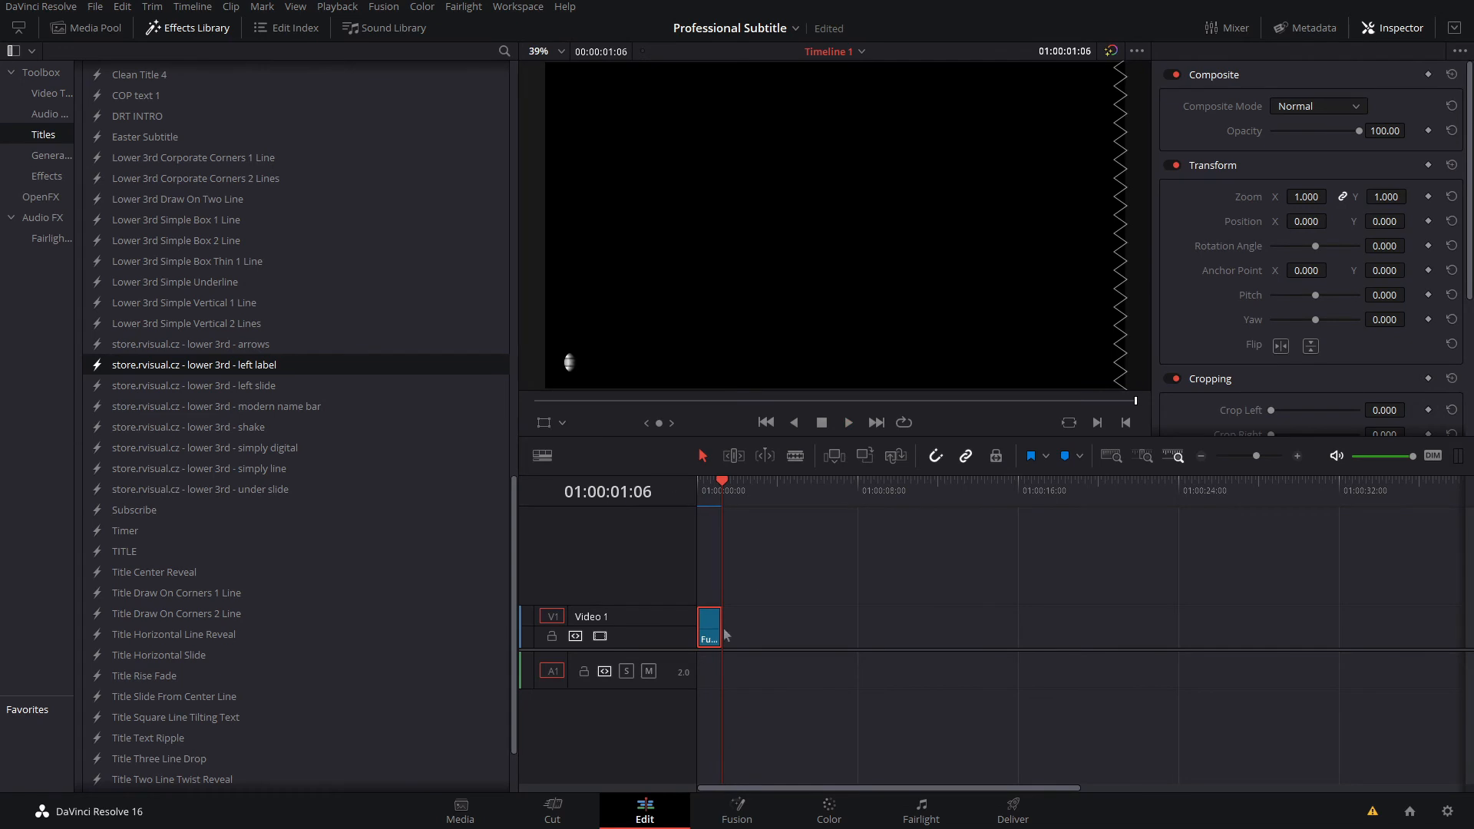
{"action": "left_click_drag", "start_coordinate": [716, 623], "coordinate": [875, 620]}
{"action": "key", "text": "Home"}
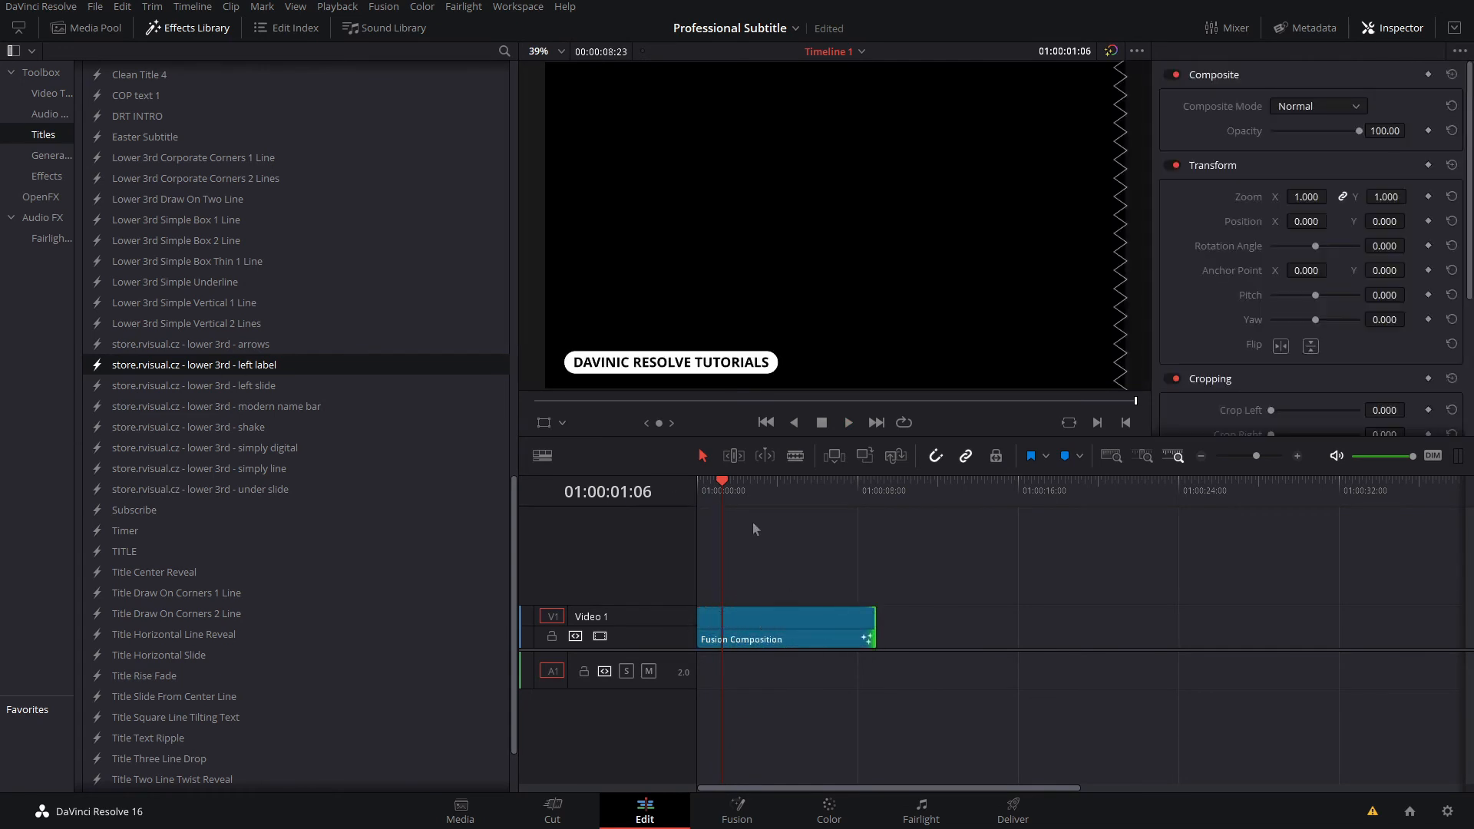
{"action": "key", "text": "space"}
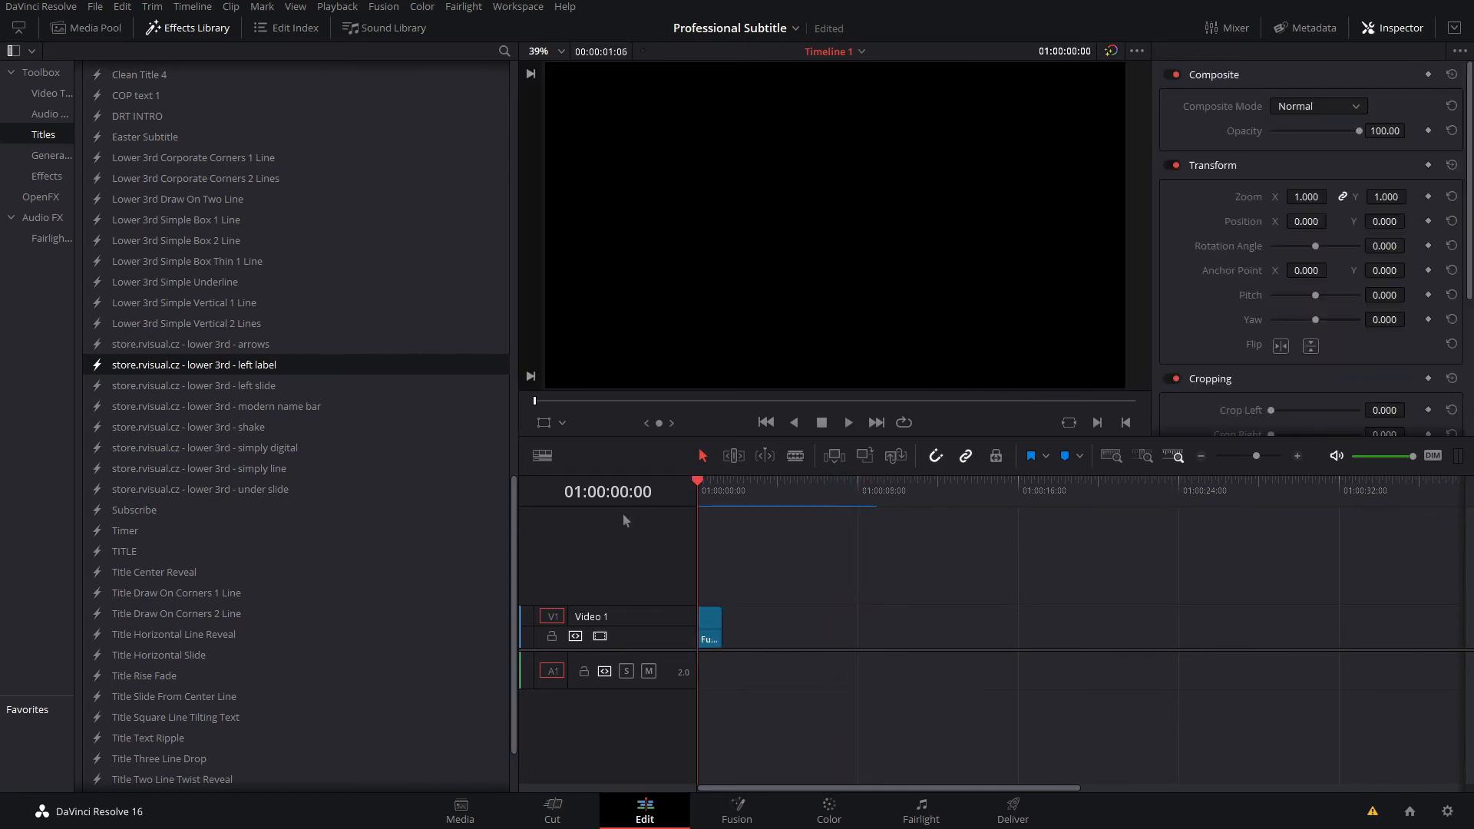
Step: Save the project from the Fusion page and hide the spline graph to display the whole node tree
{"action": "left_click", "coordinate": [737, 811]}
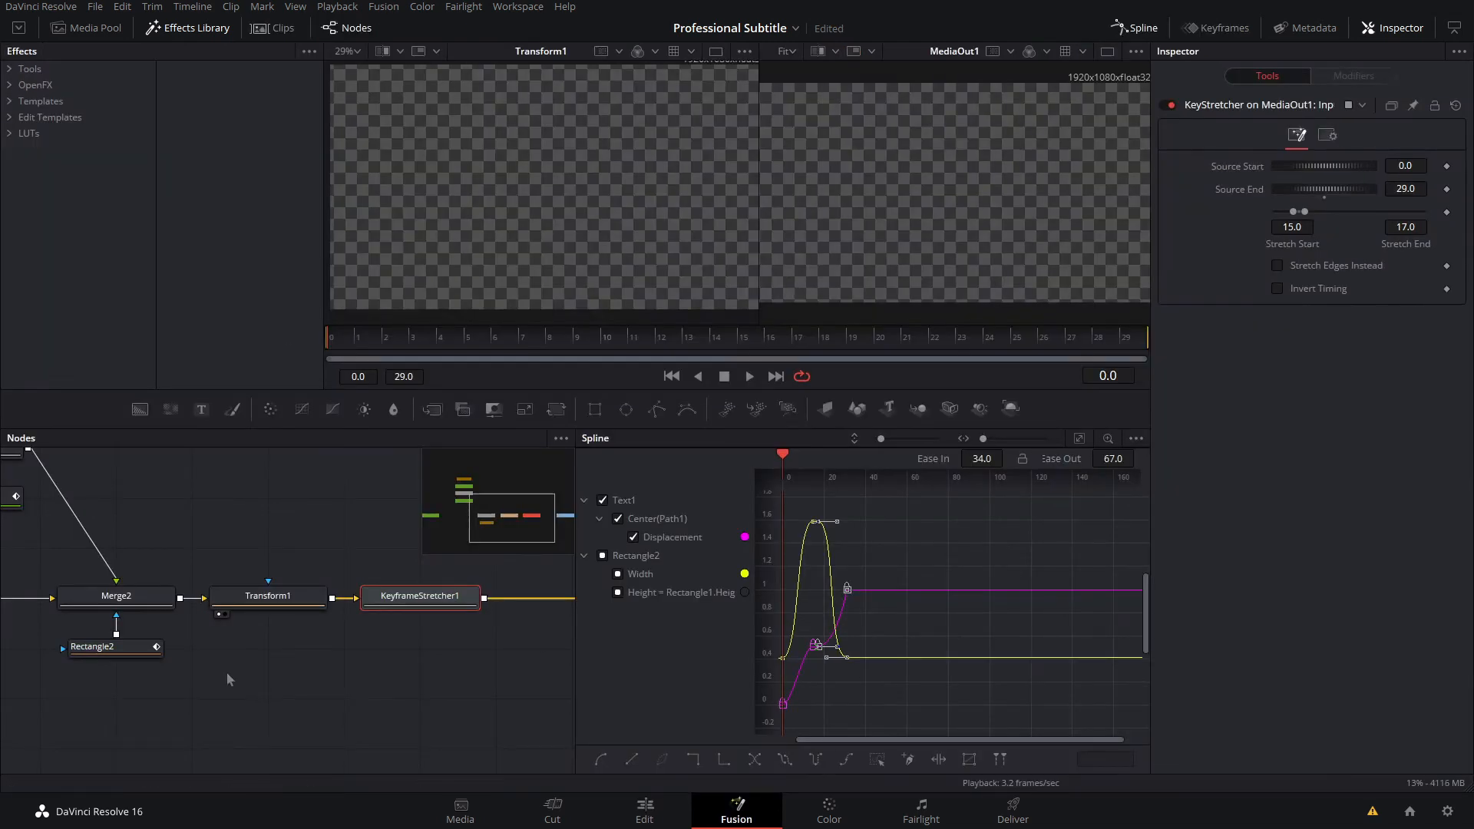
{"action": "key", "text": "ctrl+s"}
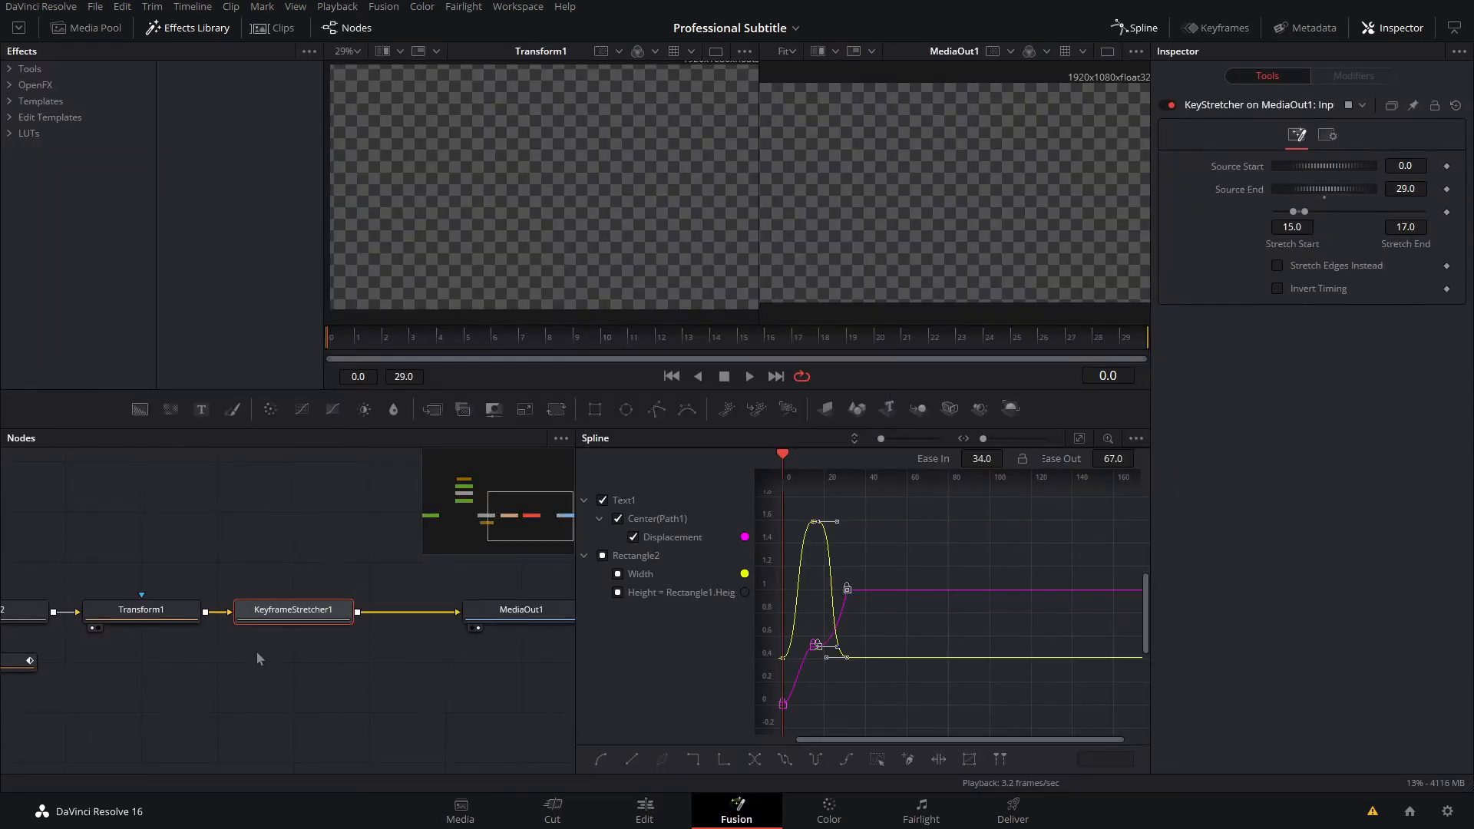
{"action": "left_click_drag", "start_coordinate": [249, 654], "coordinate": [550, 742]}
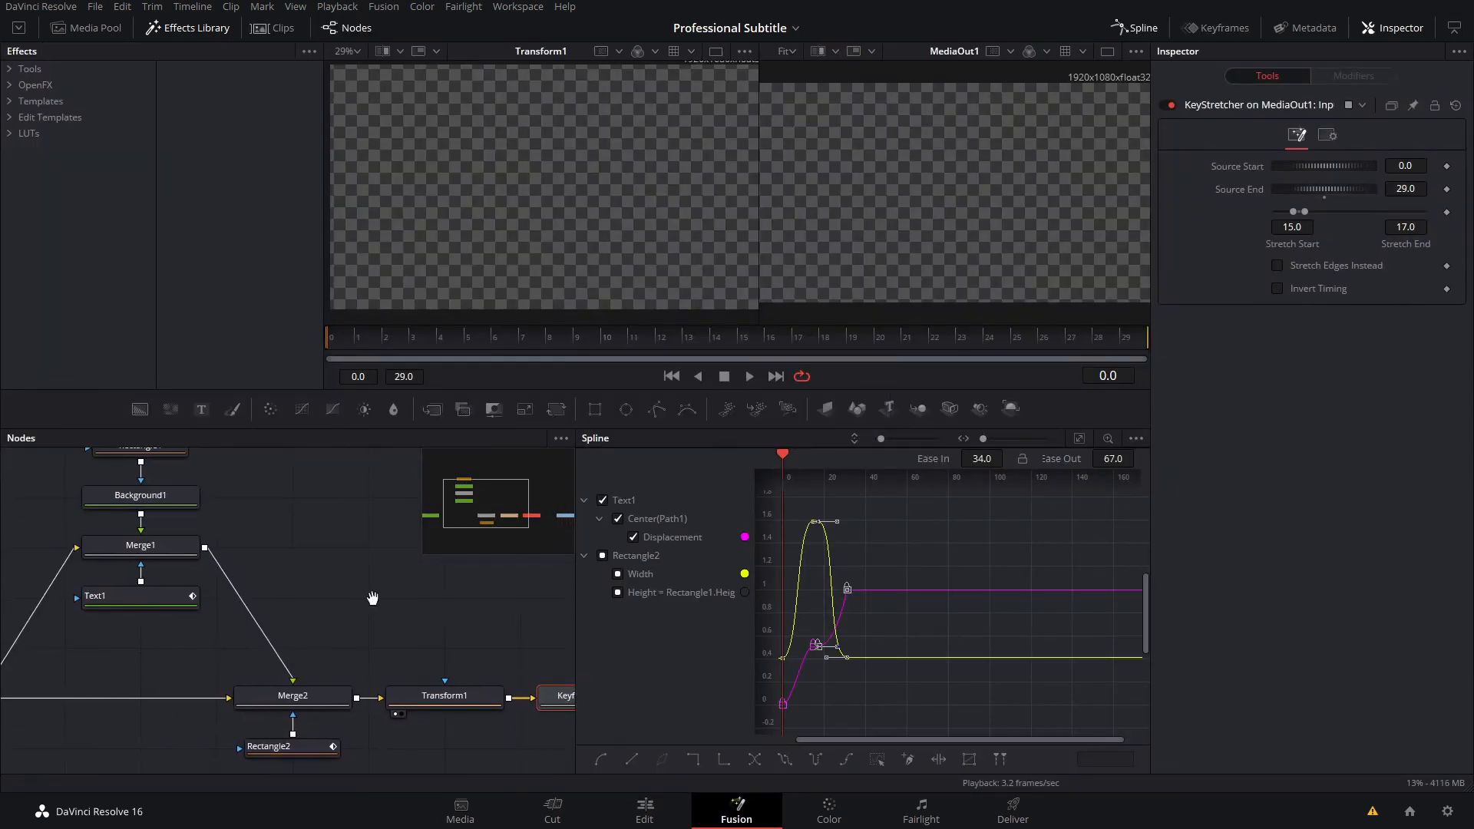
{"action": "left_click_drag", "start_coordinate": [370, 599], "coordinate": [702, 617]}
{"action": "left_click", "coordinate": [1118, 29]}
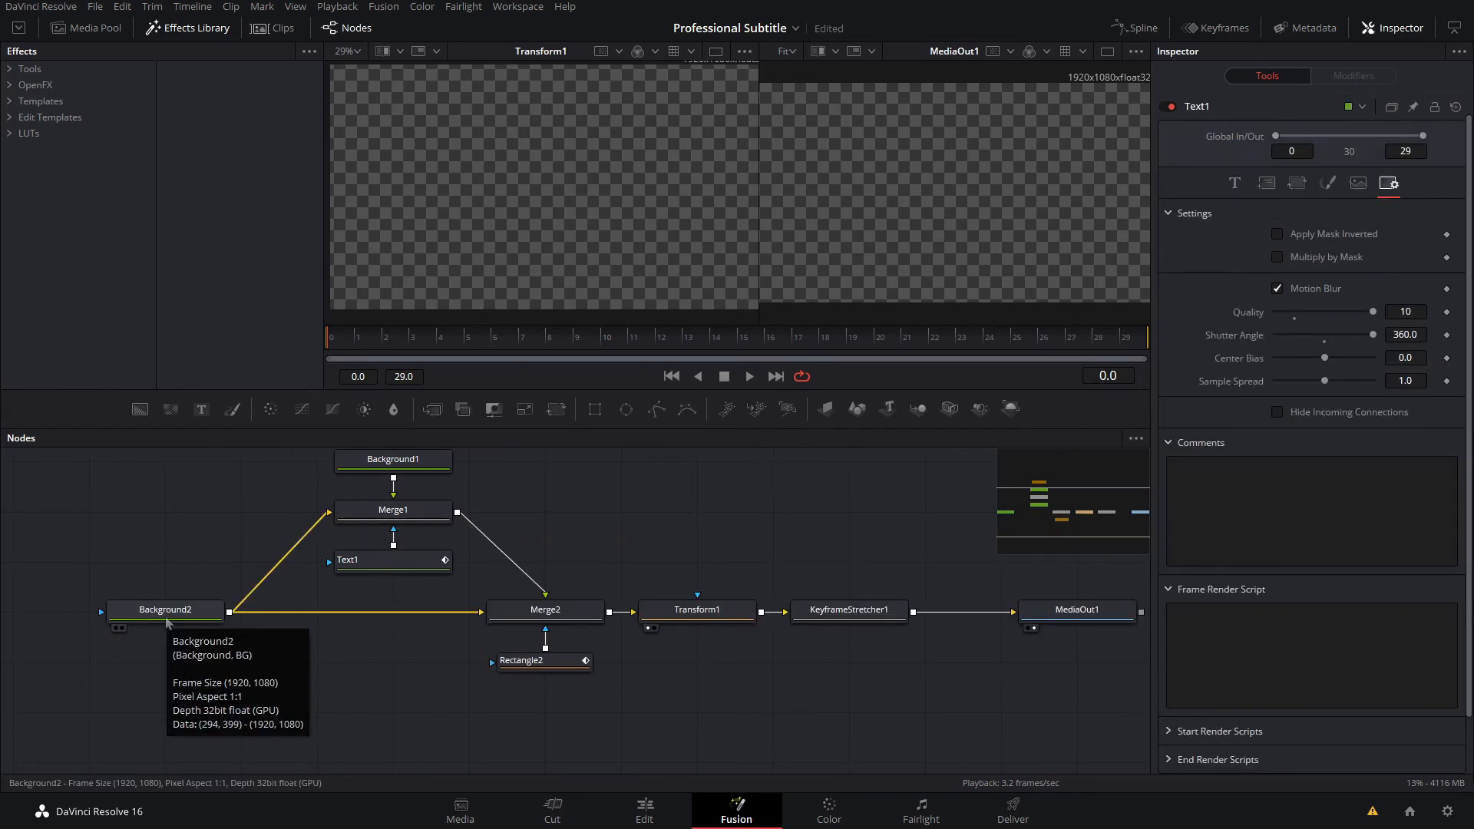
{"action": "left_click_drag", "start_coordinate": [579, 522], "coordinate": [522, 599]}
Step: Pin Rectangle2's controls and display its shape settings alongside those of Rectangle1
{"action": "left_click", "coordinate": [342, 489]}
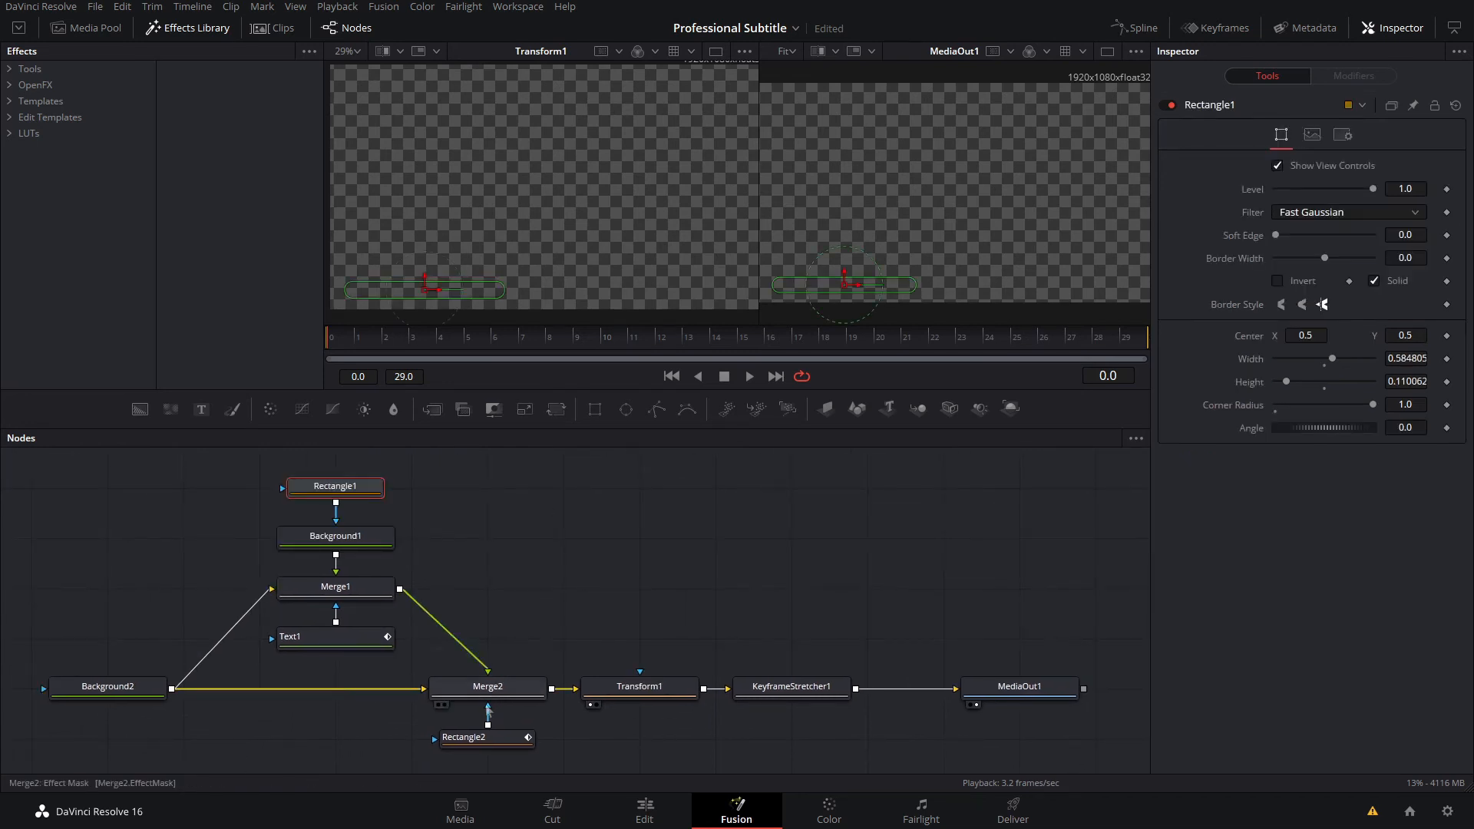
{"action": "left_click", "coordinate": [484, 737]}
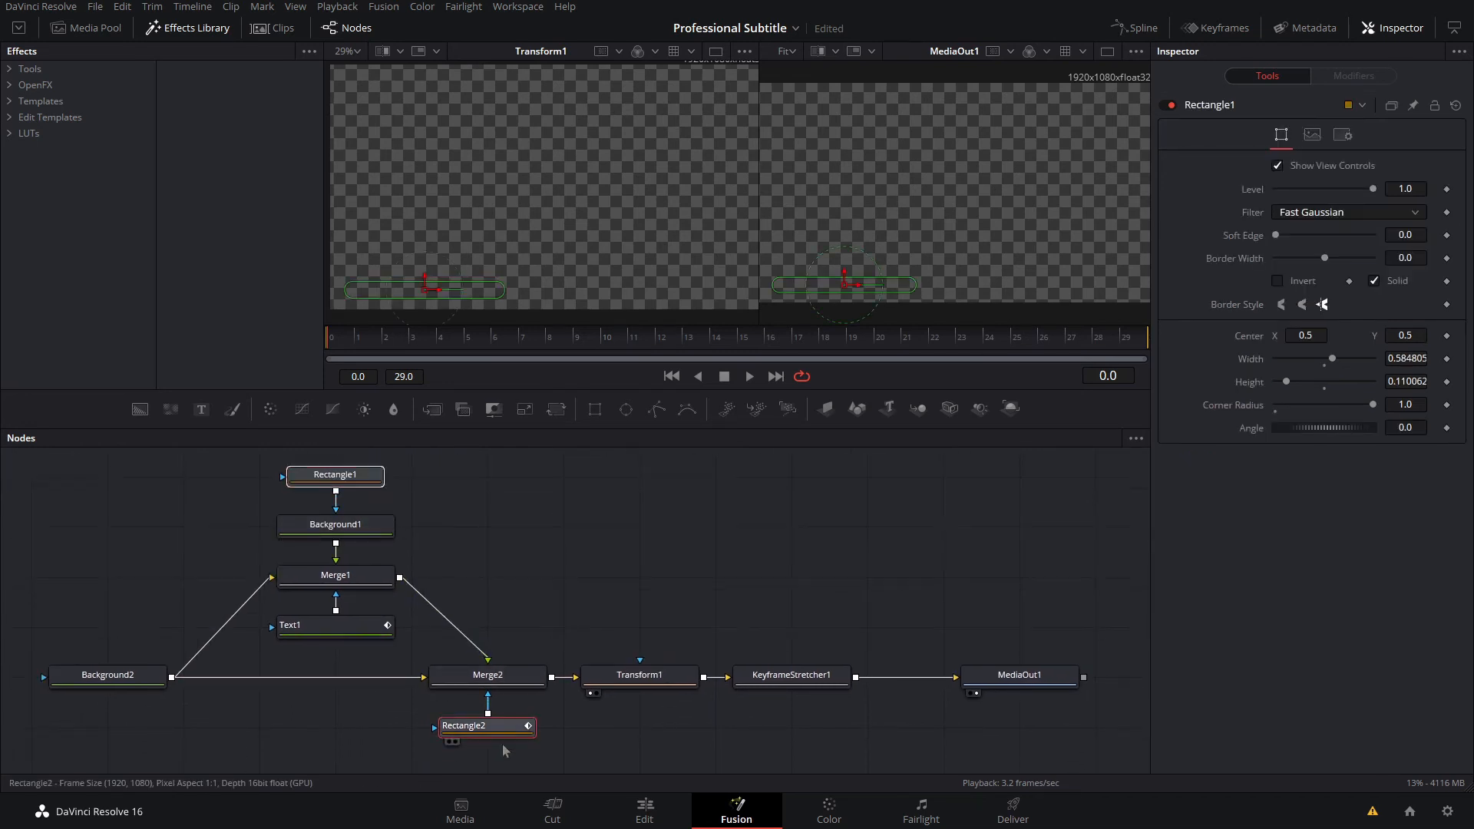
{"action": "left_click", "coordinate": [364, 478]}
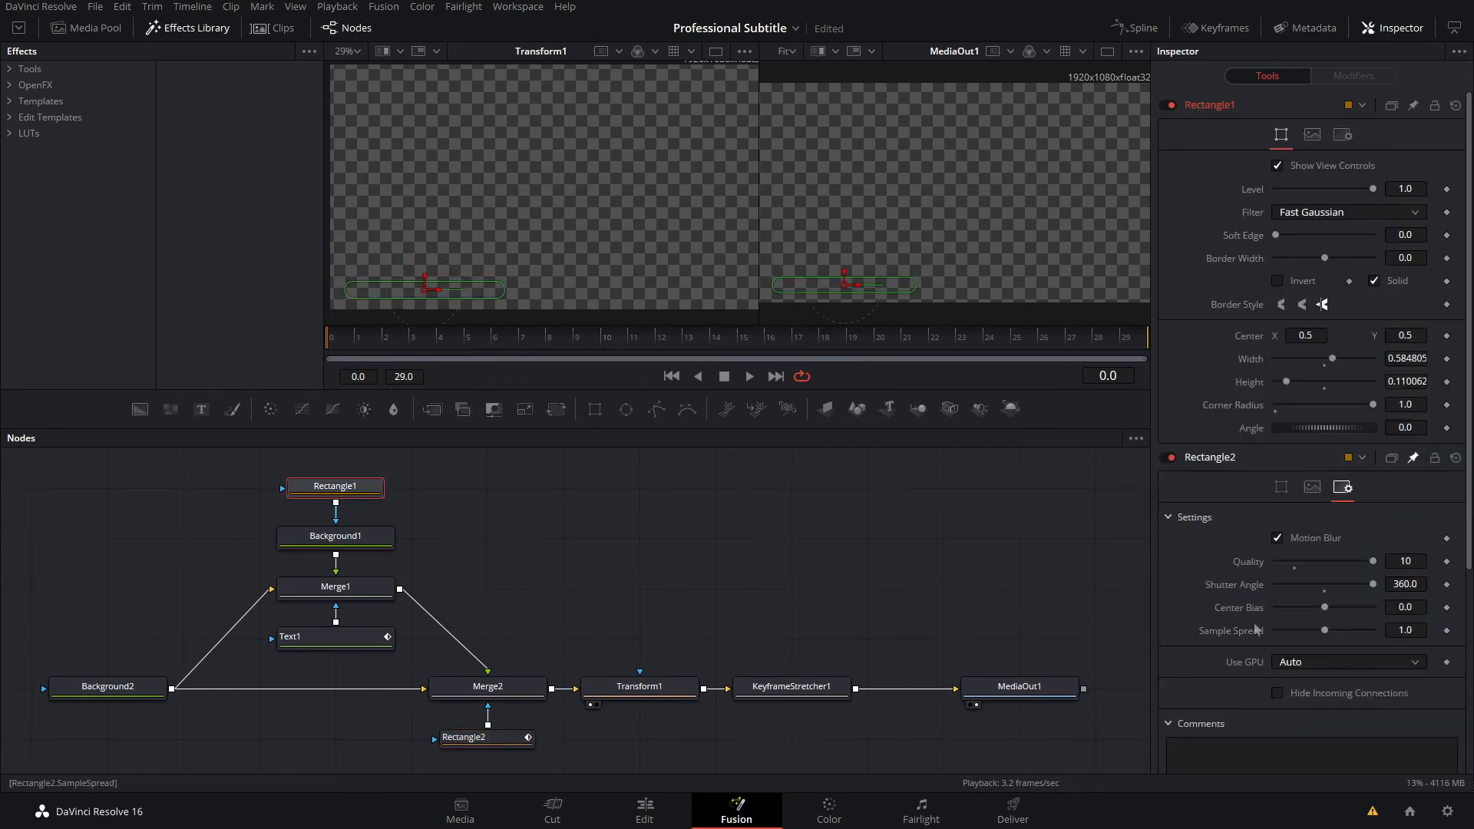
{"action": "left_click", "coordinate": [1281, 487]}
{"action": "scroll", "coordinate": [1305, 714], "scroll_direction": "down", "scroll_amount": 2}
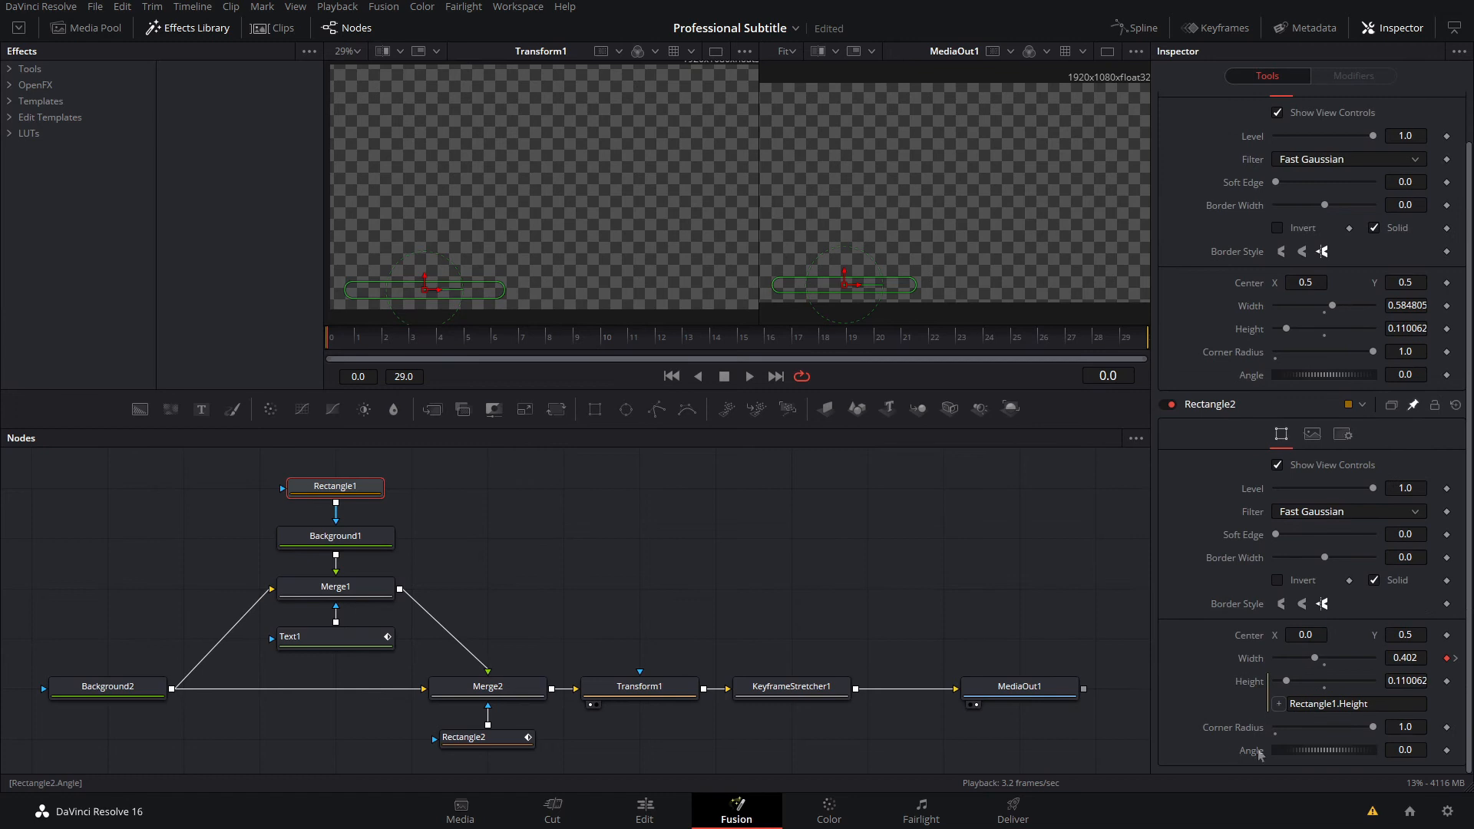
Step: Add an expression to Rectangle2's corner radius linking it to Rectangle1's corner radius
{"action": "right_click", "coordinate": [1259, 735]}
{"action": "left_click", "coordinate": [1297, 717]}
{"action": "left_click_drag", "start_coordinate": [1278, 749], "coordinate": [1241, 354]}
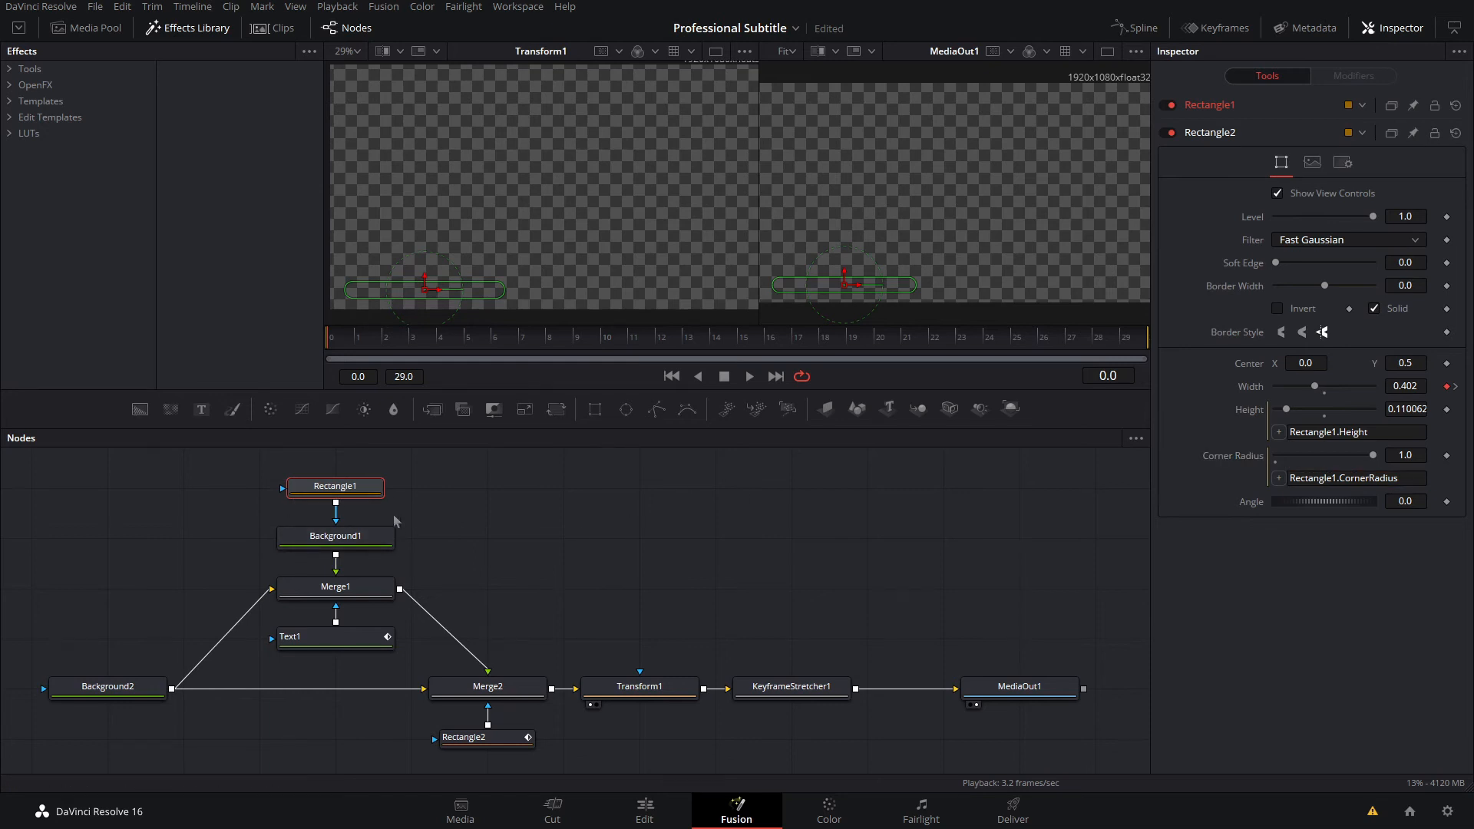
{"action": "left_click", "coordinate": [451, 532]}
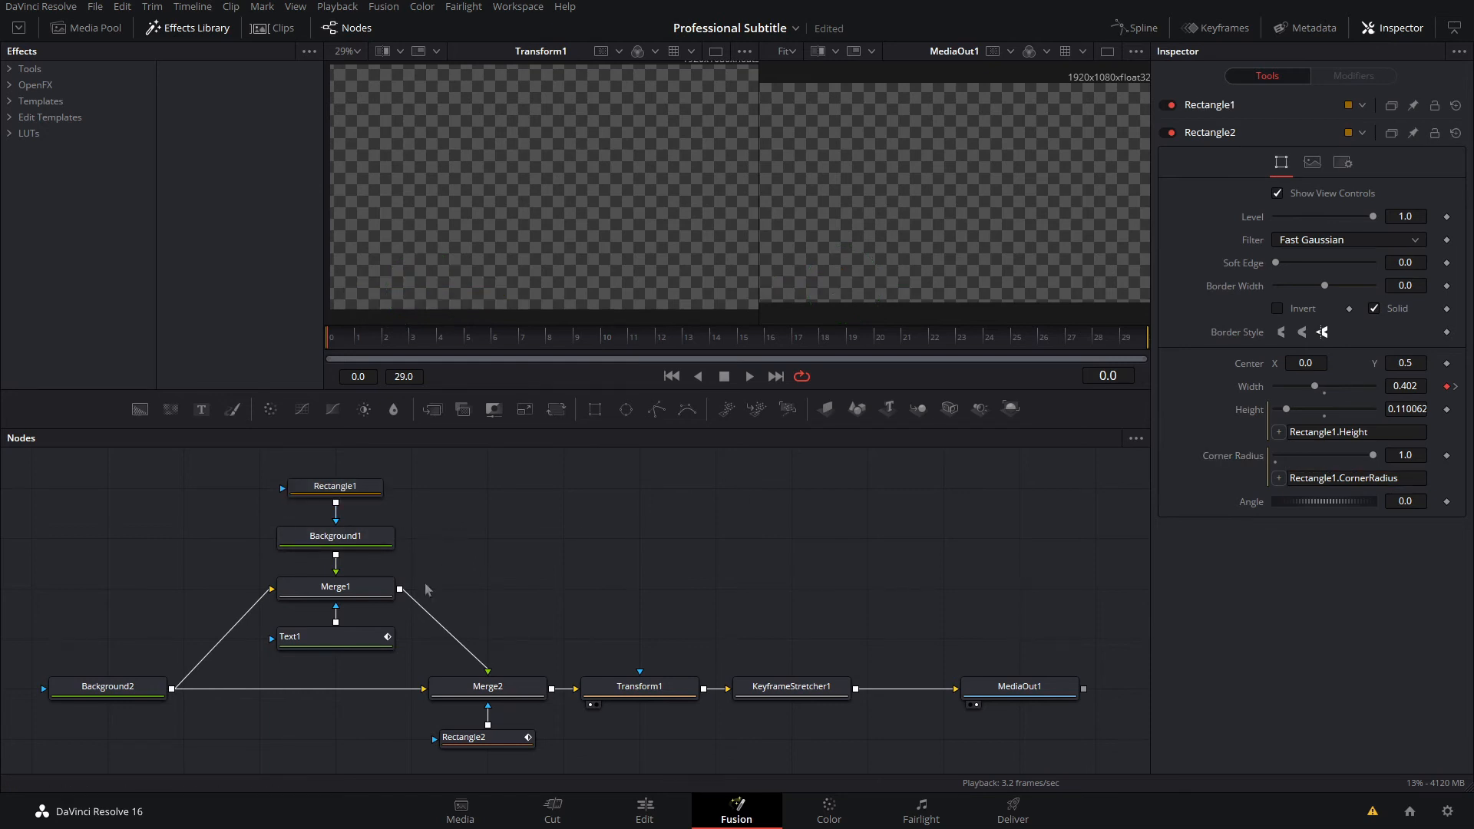
Step: Review the Text1 and Transform1 settings intended for customisation and save the project
{"action": "left_click", "coordinate": [358, 653]}
{"action": "left_click", "coordinate": [1234, 182]}
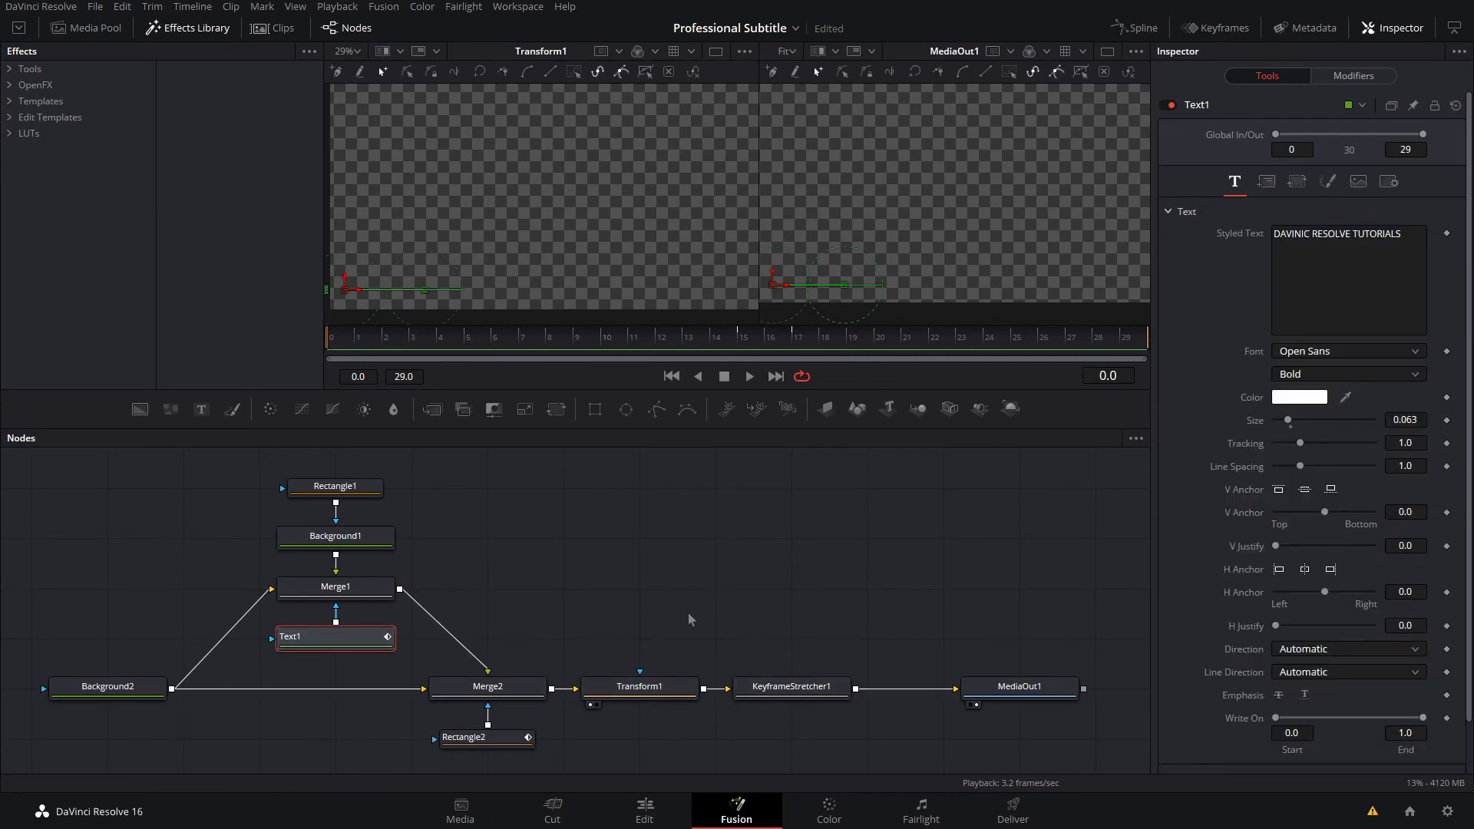
{"action": "left_click", "coordinate": [645, 689]}
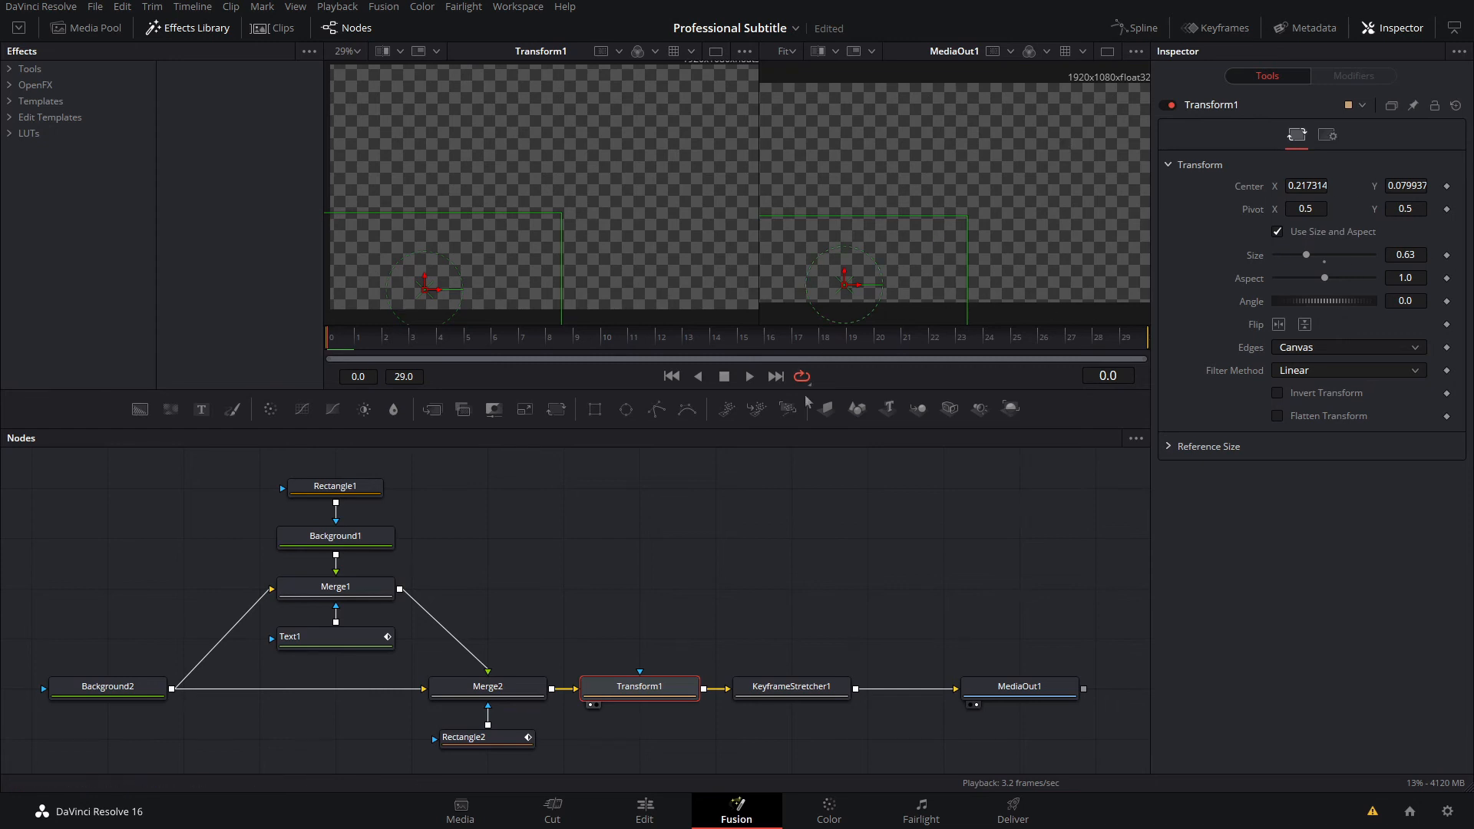
{"action": "left_click", "coordinate": [564, 496]}
{"action": "key", "text": "ctrl+s"}
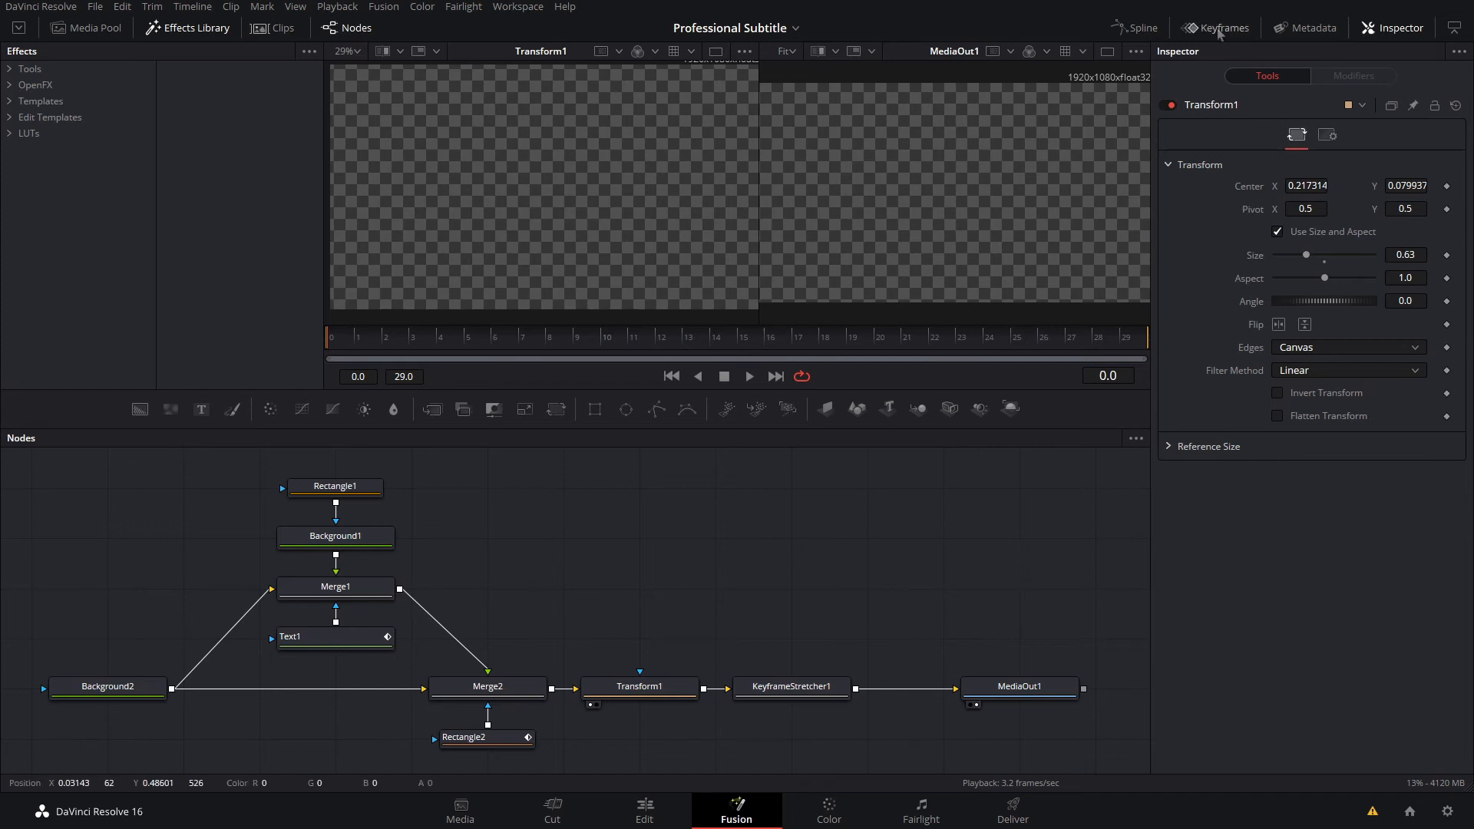
Step: Select Text1, Rectangle1 and Transform1 first, add all other nodes except MediaOut1, and create a macro from the selection
{"action": "left_click", "coordinate": [359, 643], "text": "ctrl"}
{"action": "left_click", "coordinate": [365, 483], "text": "ctrl"}
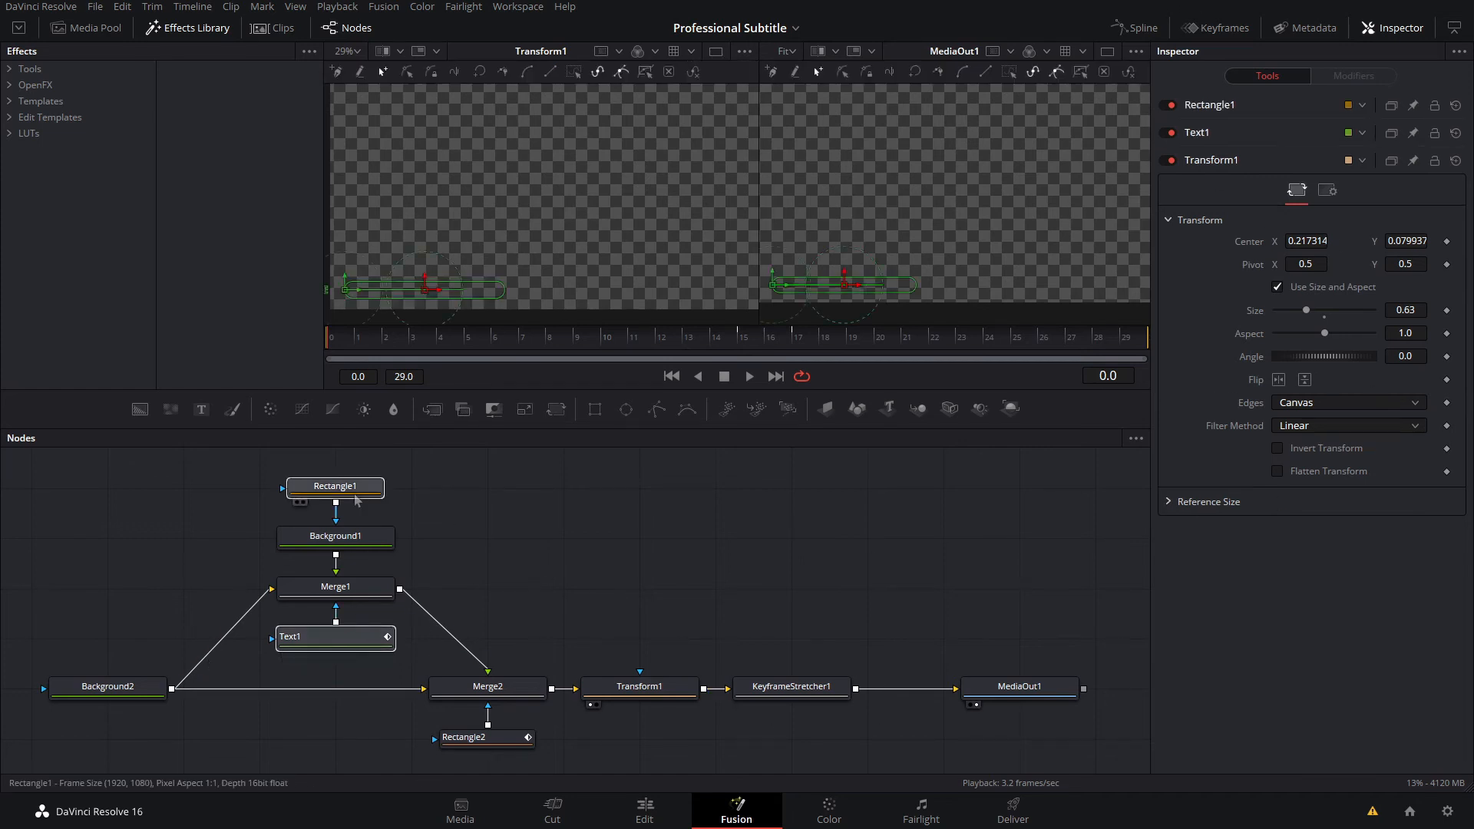
{"action": "left_click", "coordinate": [661, 701], "text": "ctrl"}
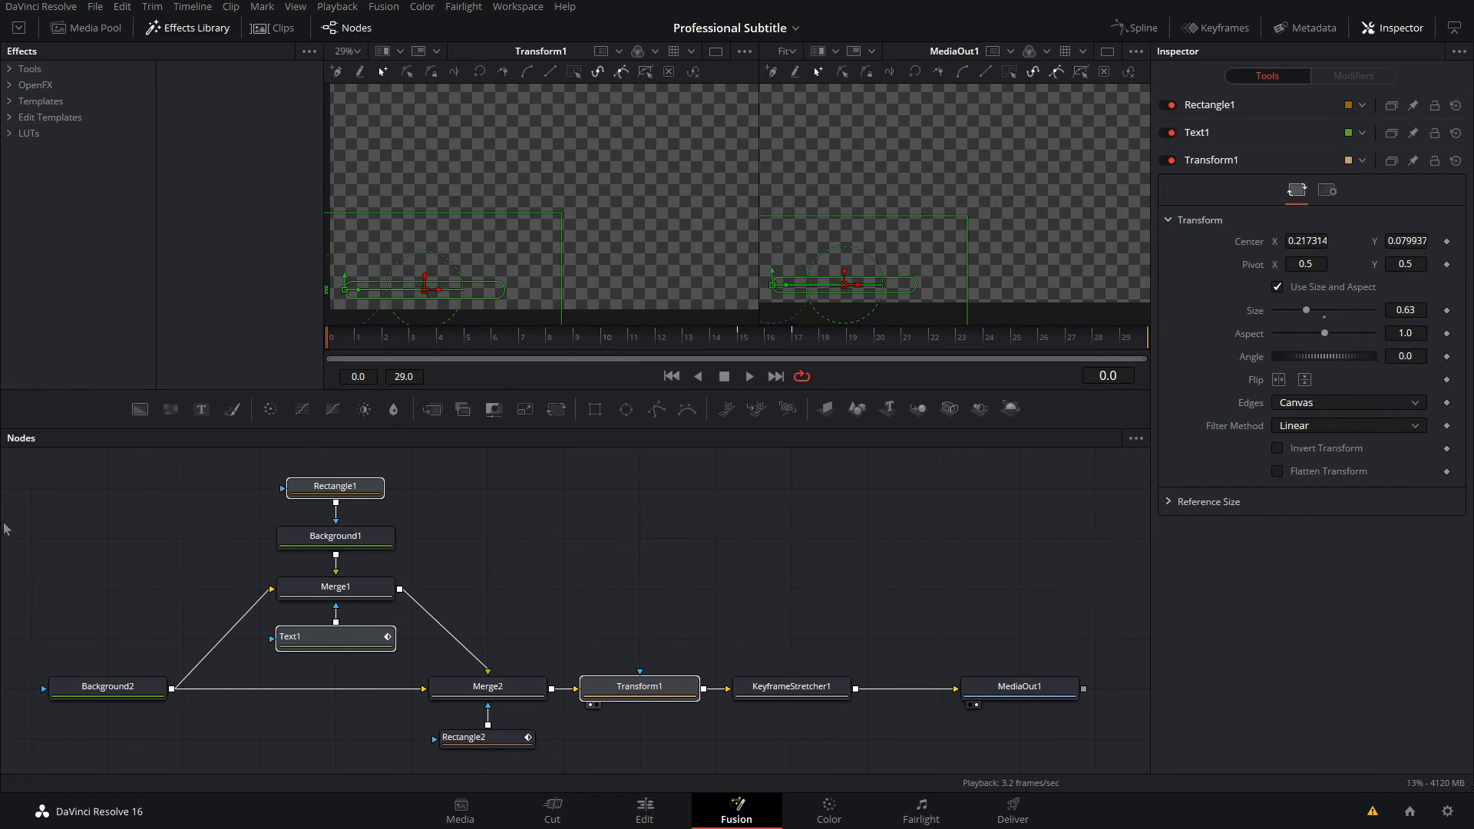
{"action": "left_click_drag", "start_coordinate": [18, 521], "coordinate": [920, 726]}
{"action": "left_click_drag", "start_coordinate": [576, 546], "coordinate": [766, 664]}
{"action": "right_click", "coordinate": [487, 535]}
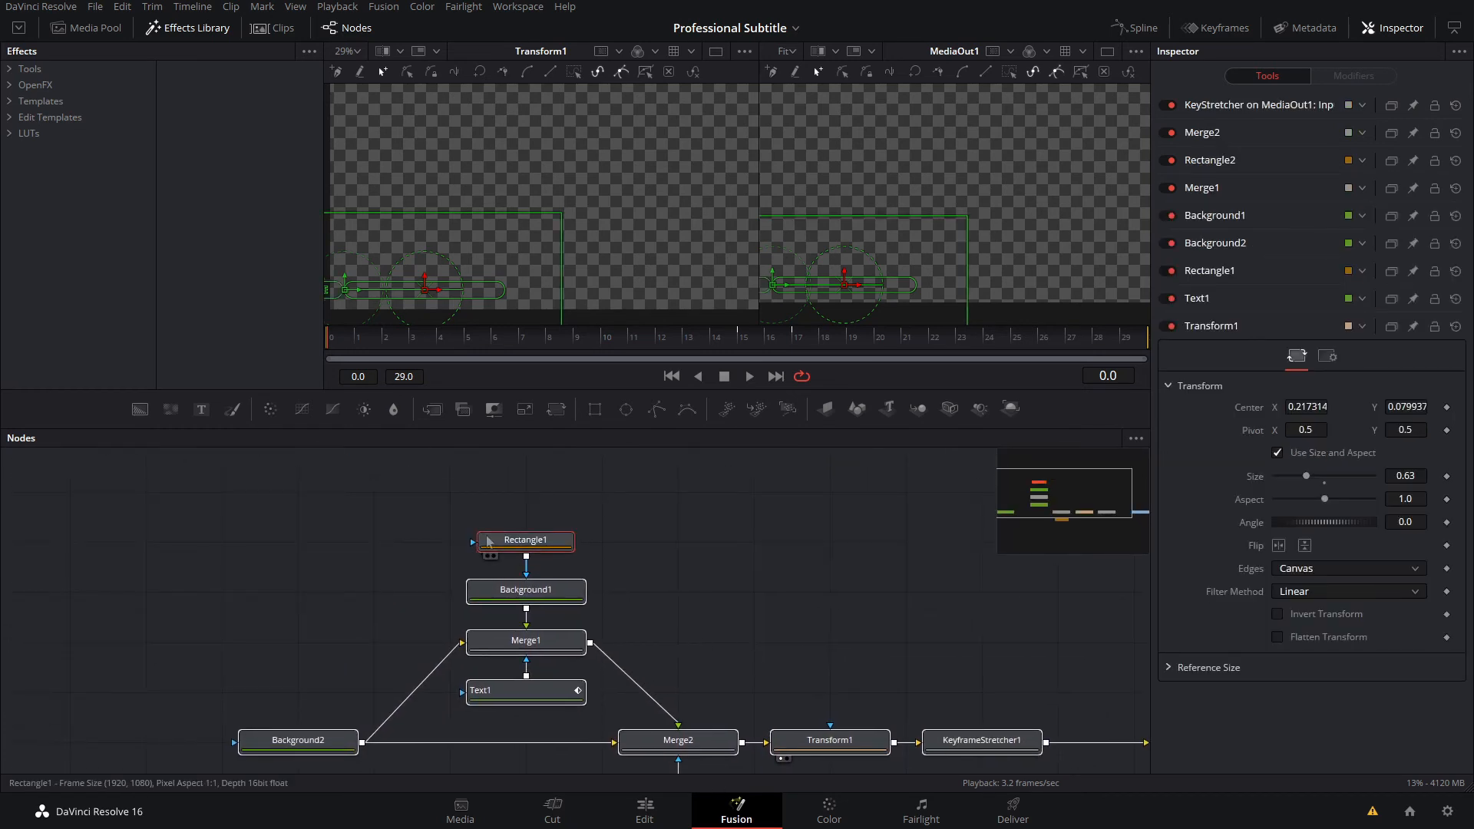
{"action": "mouse_move", "coordinate": [564, 284]}
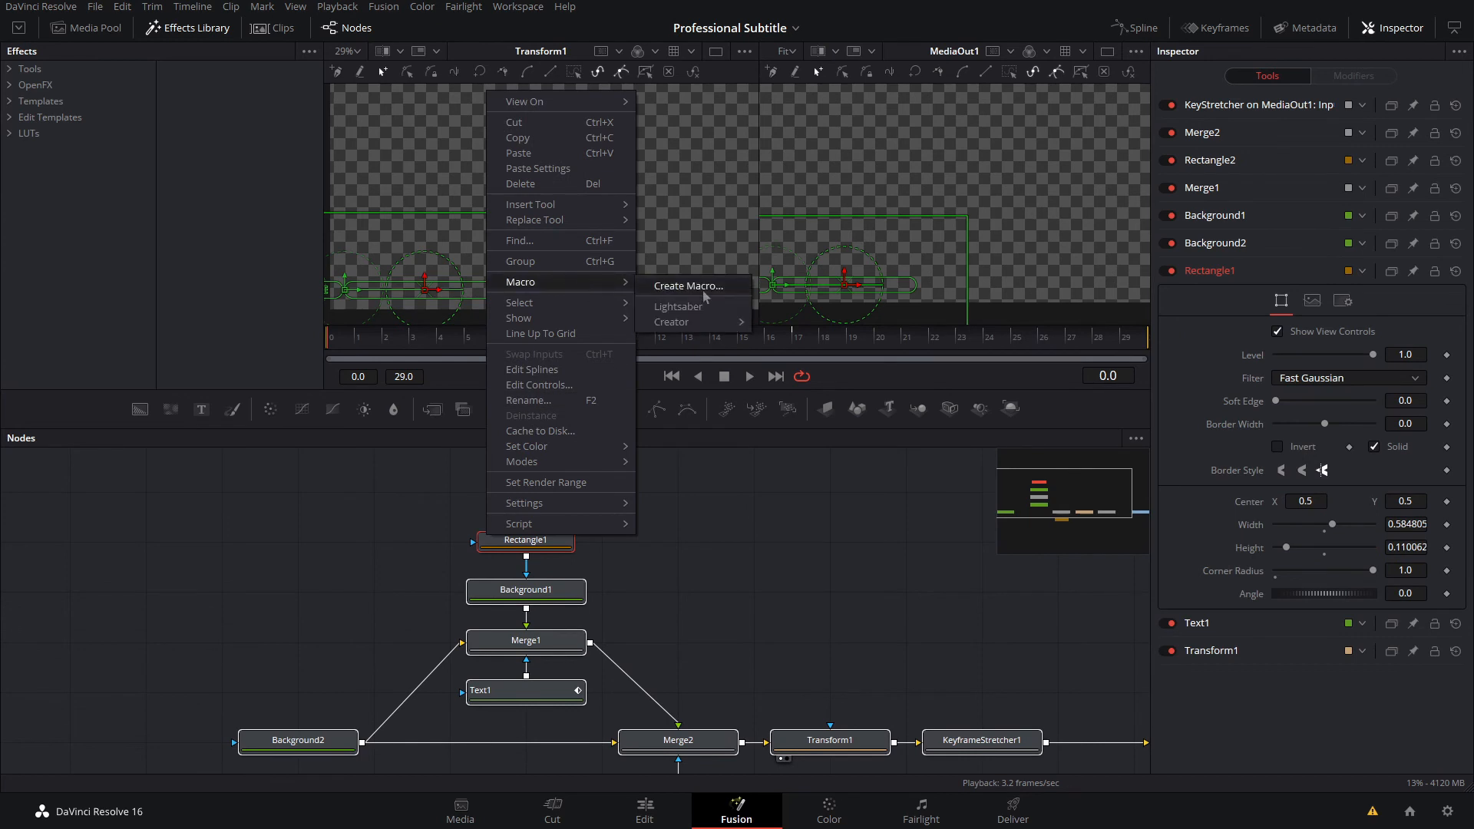
{"action": "left_click", "coordinate": [705, 293]}
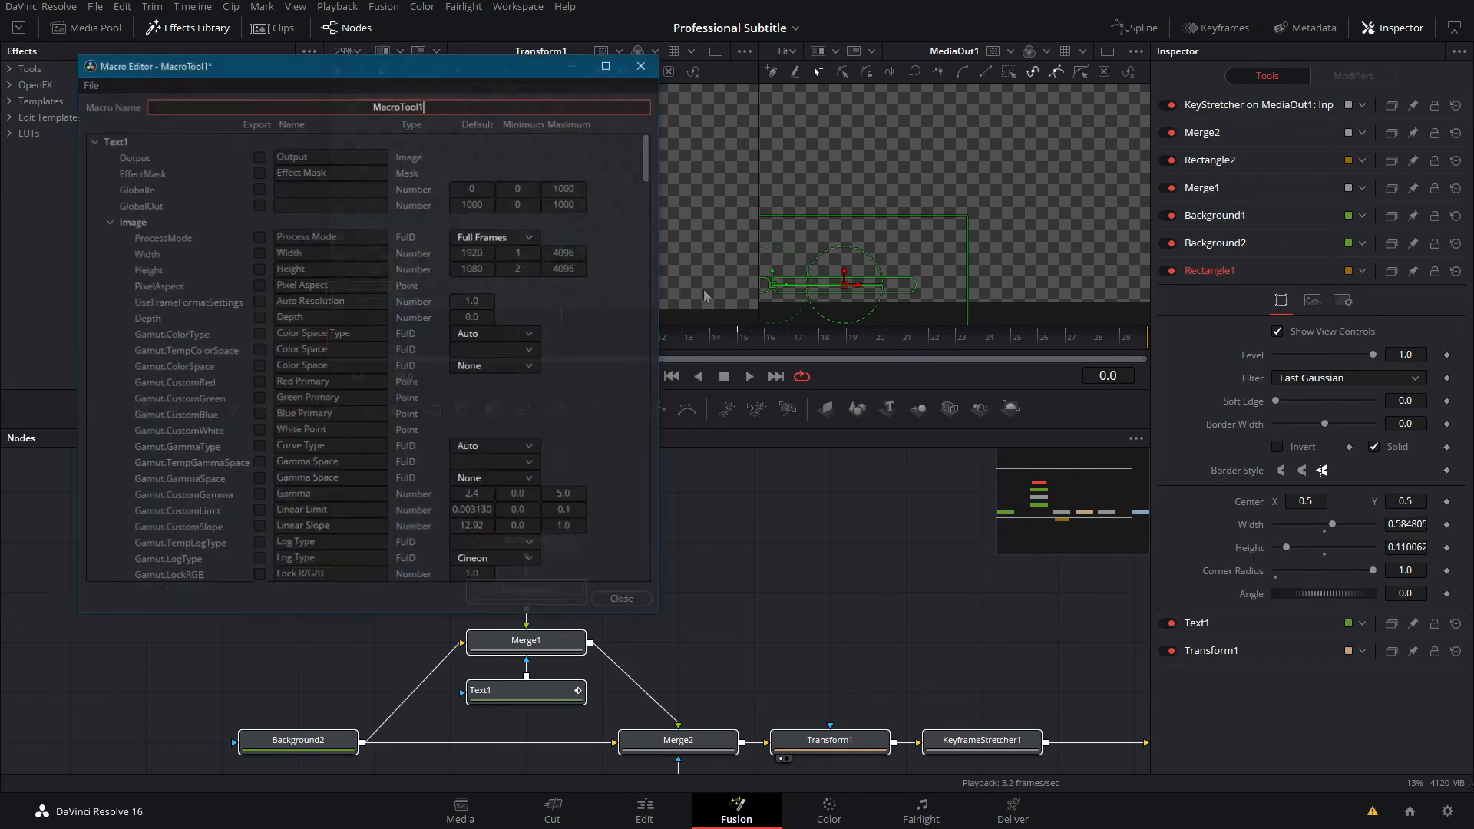
Step: Name the macro "Professional Lower 3rd" and move its editor clear of the node tree
{"action": "double_click", "coordinate": [471, 104]}
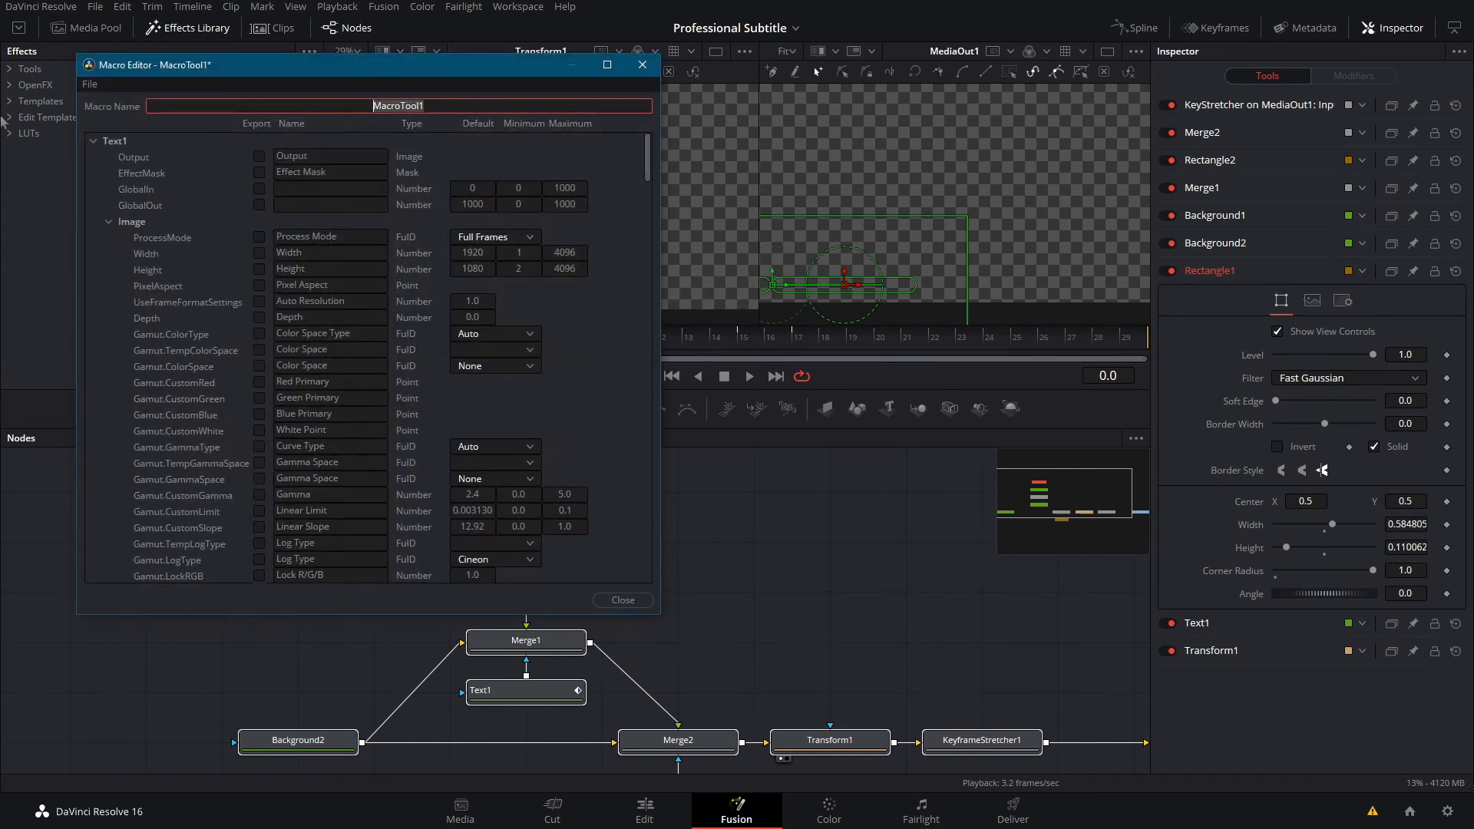
{"action": "key", "text": "BackSpace"}
{"action": "type", "text": "Professional Lower 3rd"}
{"action": "left_click_drag", "start_coordinate": [121, 70], "coordinate": [613, 150]}
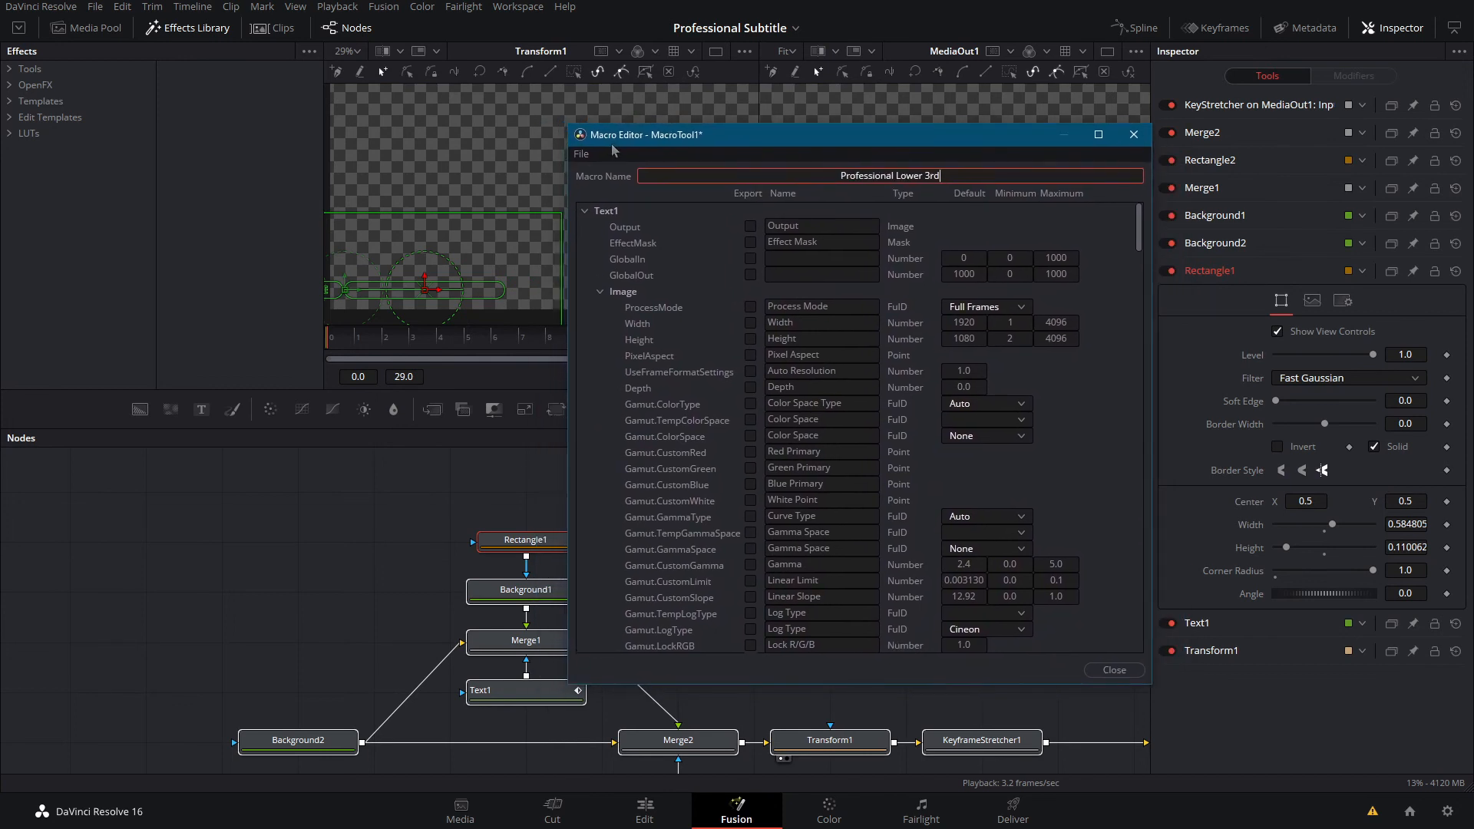
Step: Export Text1's StyledText, Font and Style in the macro, checking them against the text node's own settings
{"action": "left_click", "coordinate": [601, 293]}
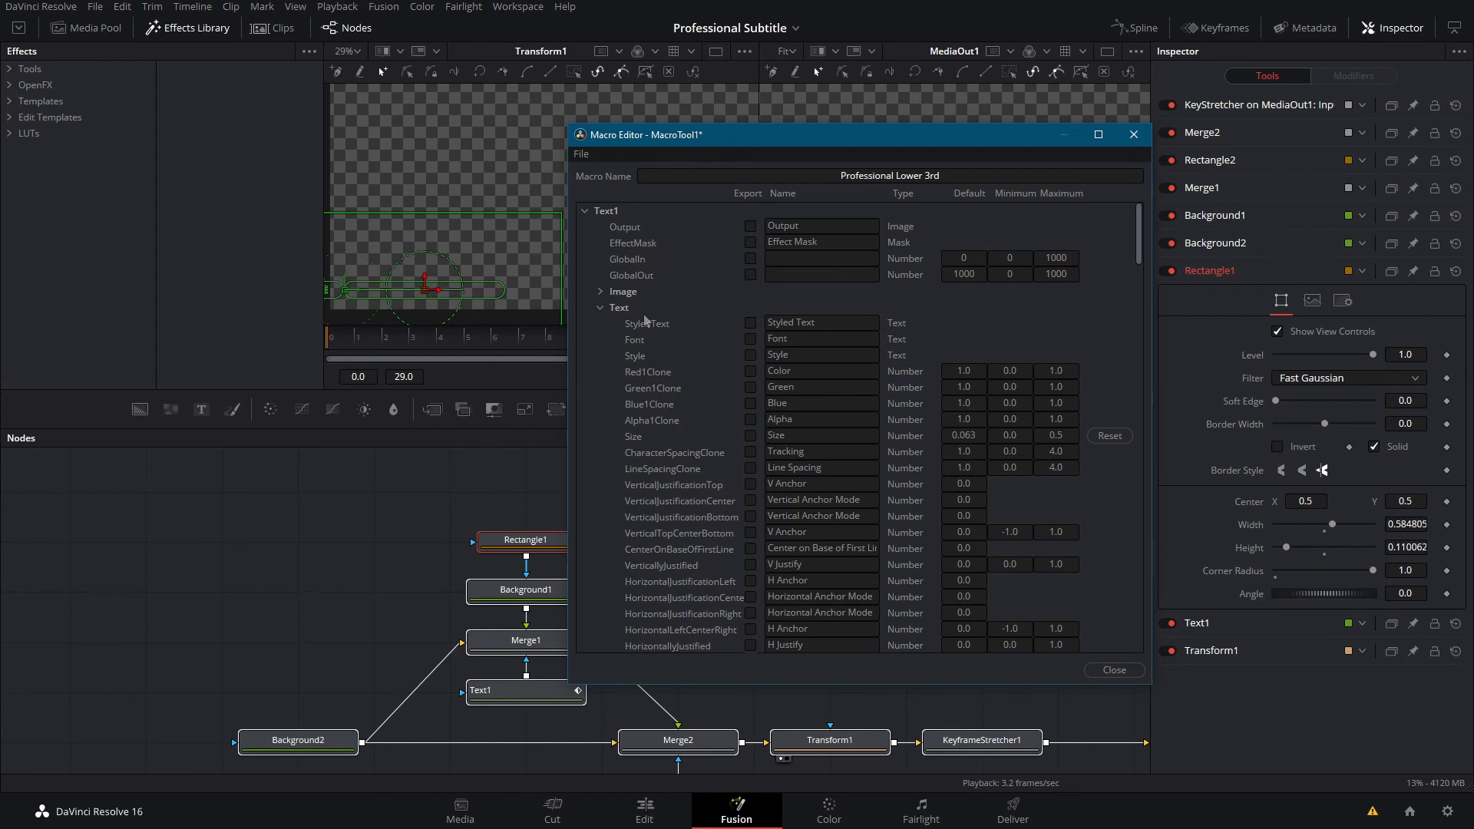
{"action": "left_click_drag", "start_coordinate": [839, 136], "coordinate": [806, 138]}
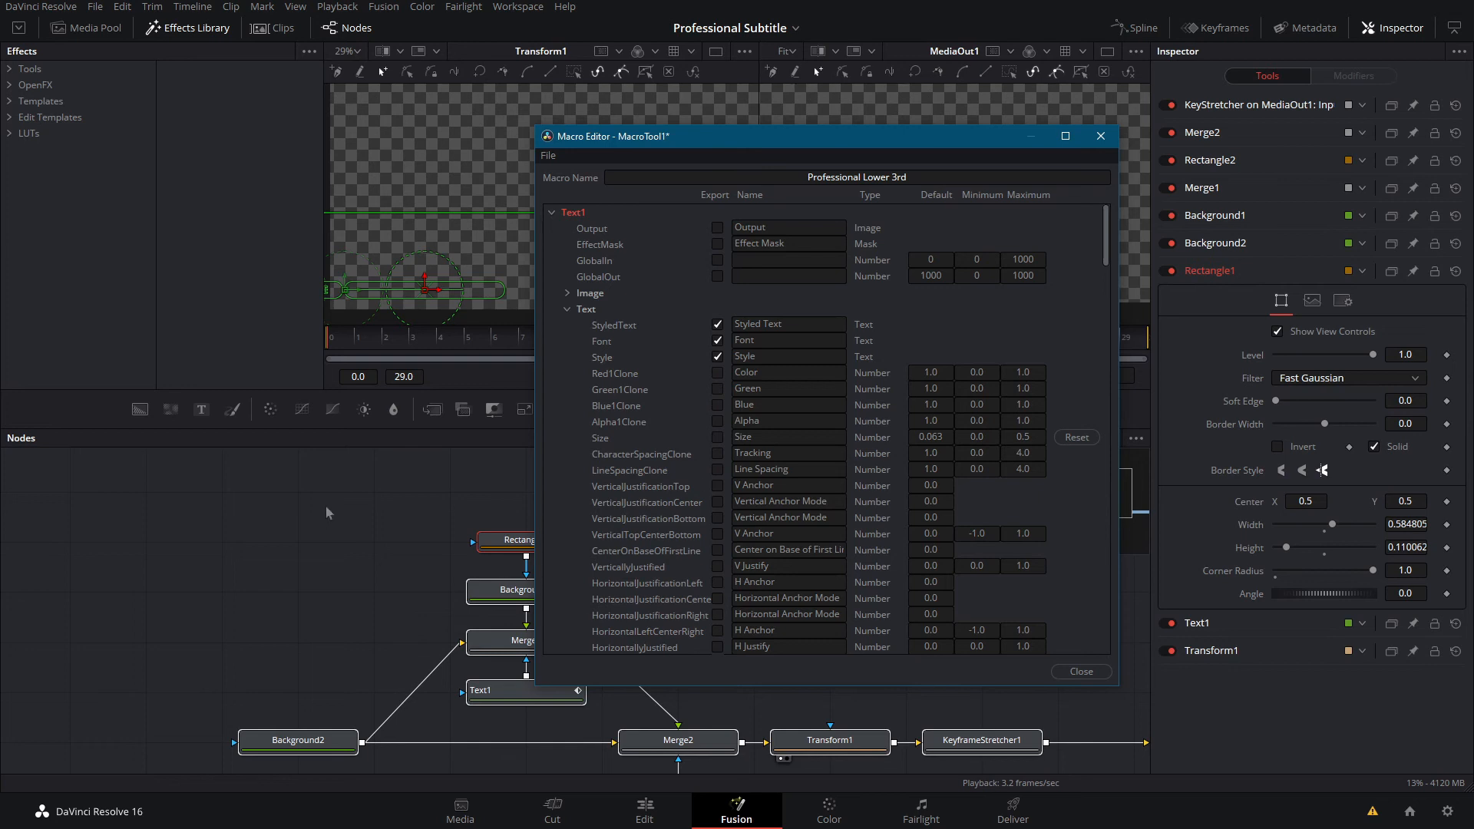
{"action": "left_click", "coordinate": [508, 690]}
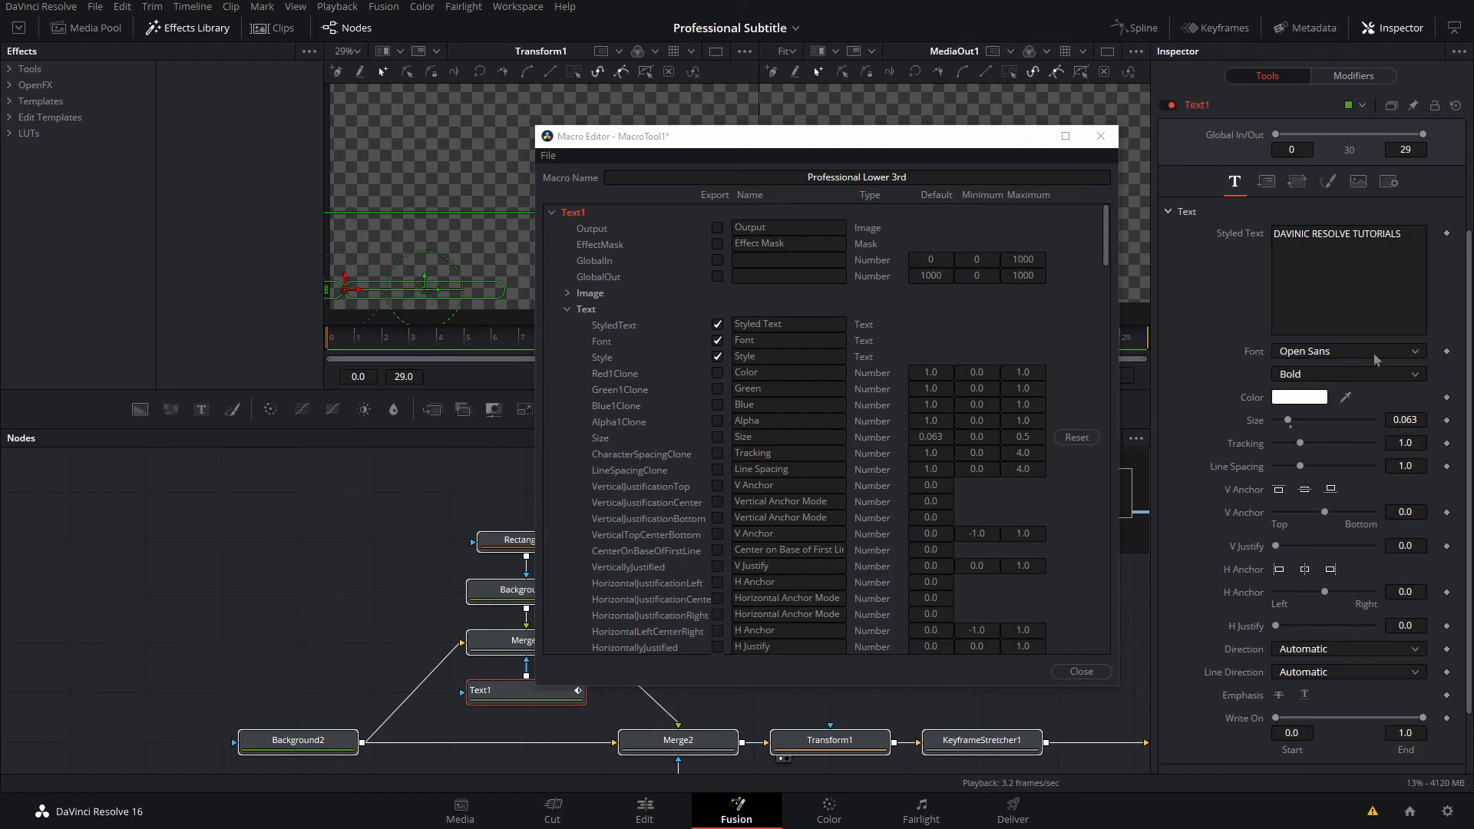
{"action": "left_click", "coordinate": [1319, 378]}
{"action": "left_click", "coordinate": [1396, 372]}
Step: Export Text1's red, green and blue colour channels, Size and Tracking as macro controls
{"action": "left_click", "coordinate": [717, 373]}
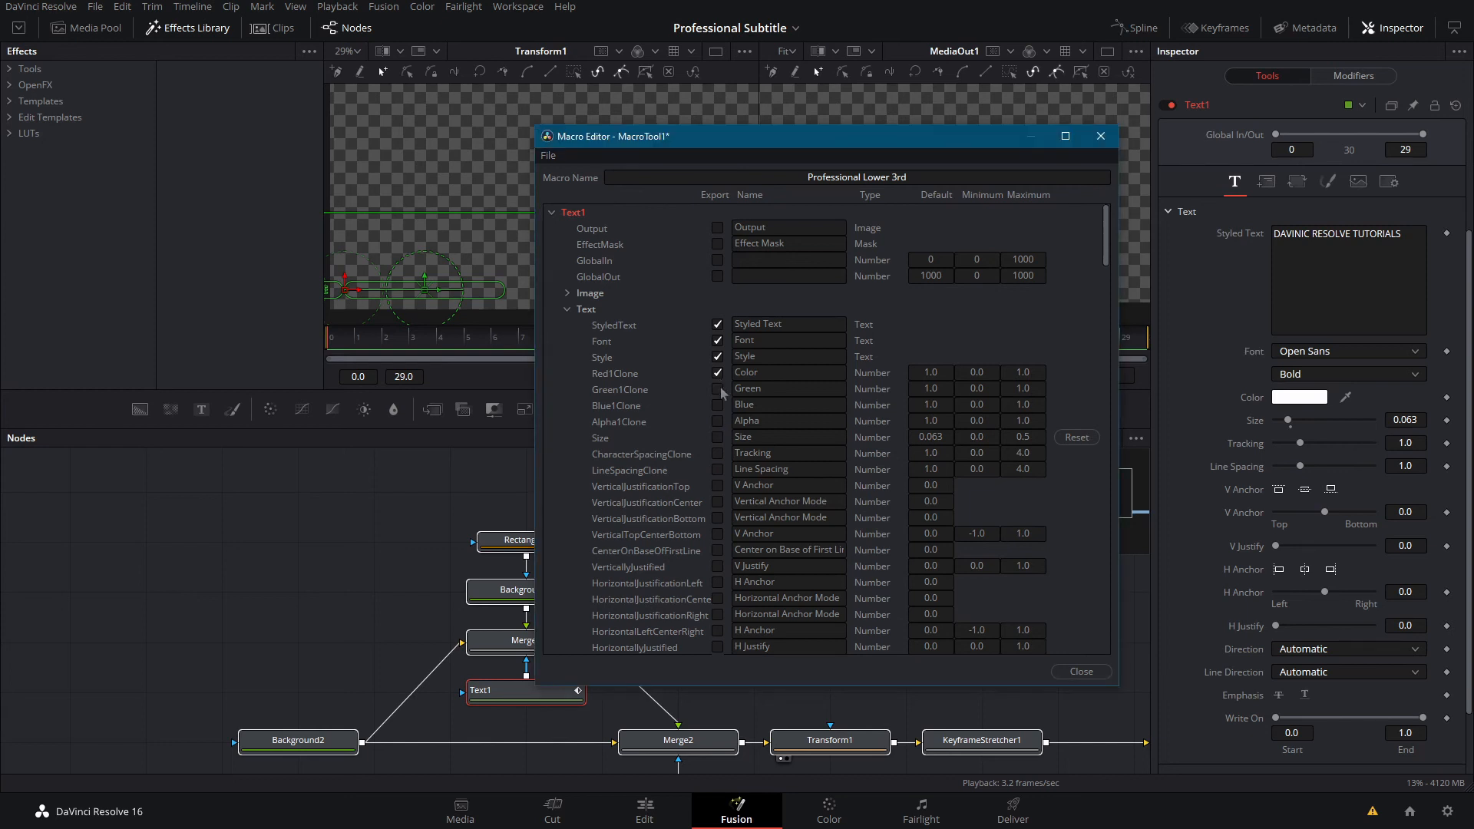
{"action": "left_click", "coordinate": [717, 406]}
{"action": "left_click", "coordinate": [717, 389]}
{"action": "left_click", "coordinate": [717, 438]}
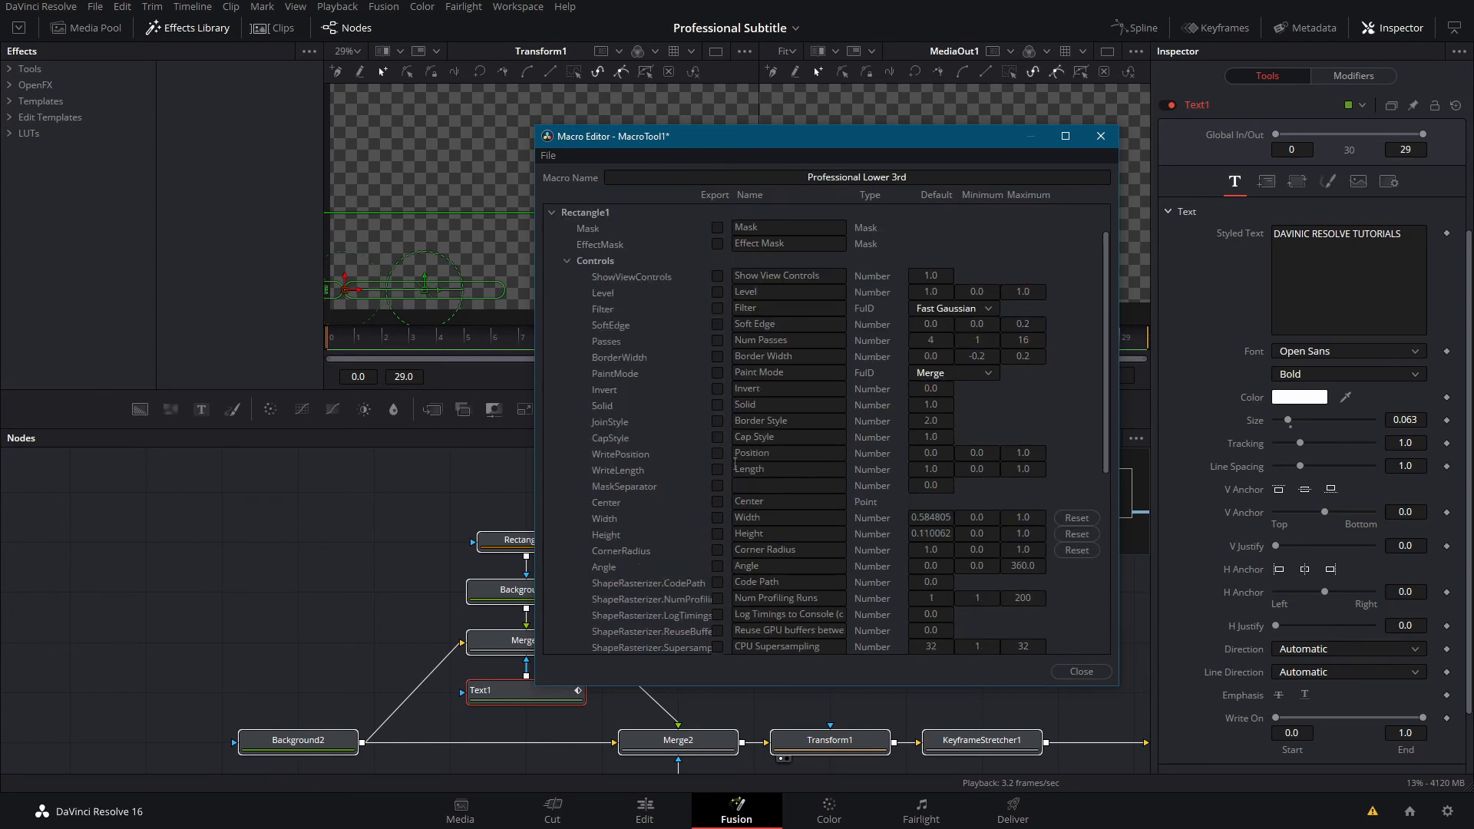
Step: Export Rectangle1's CornerRadius and Transform1's Center and Size as macro controls
{"action": "left_click", "coordinate": [717, 550]}
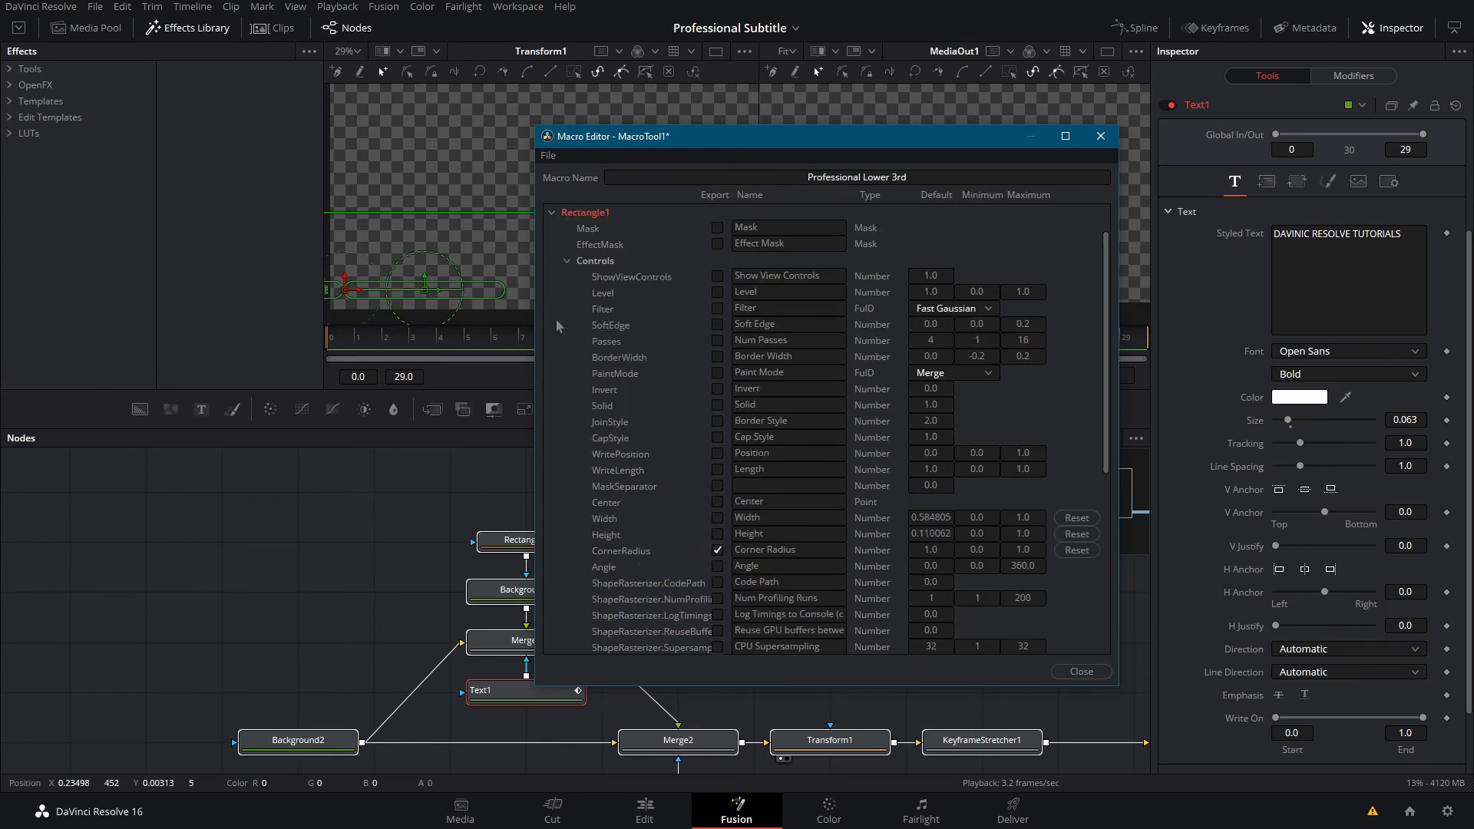
{"action": "left_click", "coordinate": [552, 213]}
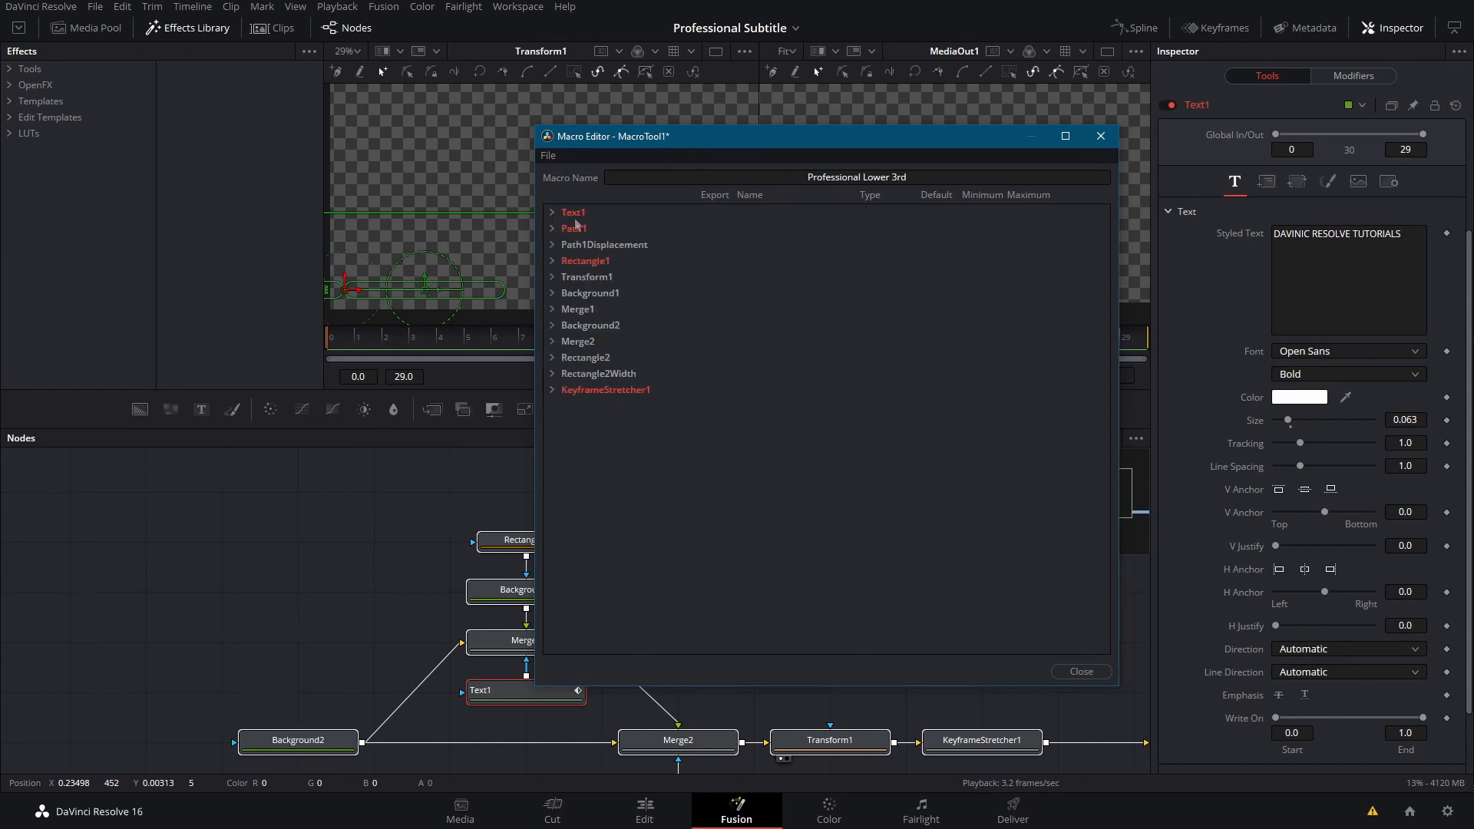
{"action": "left_click", "coordinate": [553, 278]}
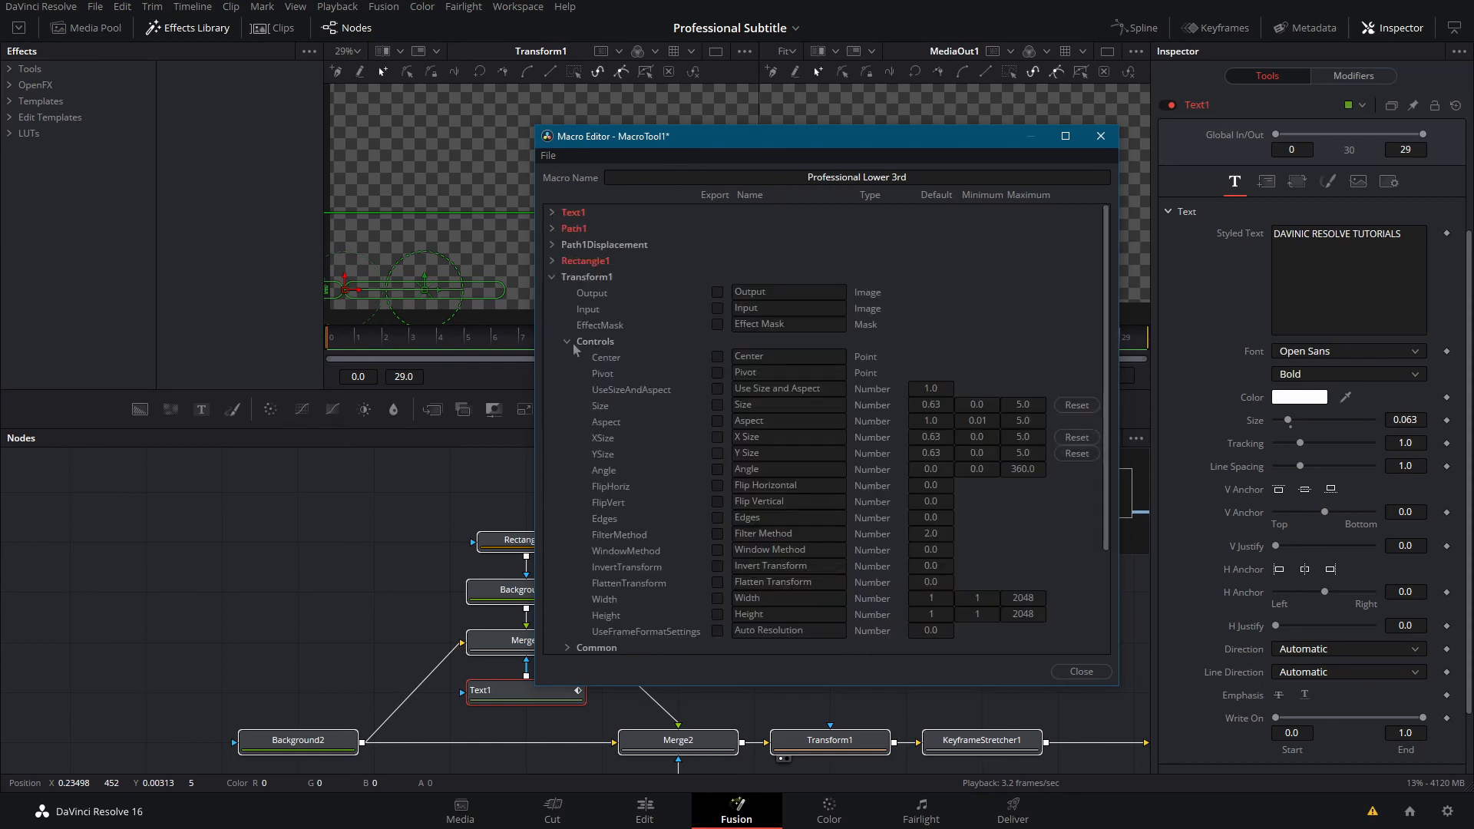
{"action": "left_click", "coordinate": [718, 357]}
{"action": "left_click", "coordinate": [718, 406]}
{"action": "left_click", "coordinate": [556, 279]}
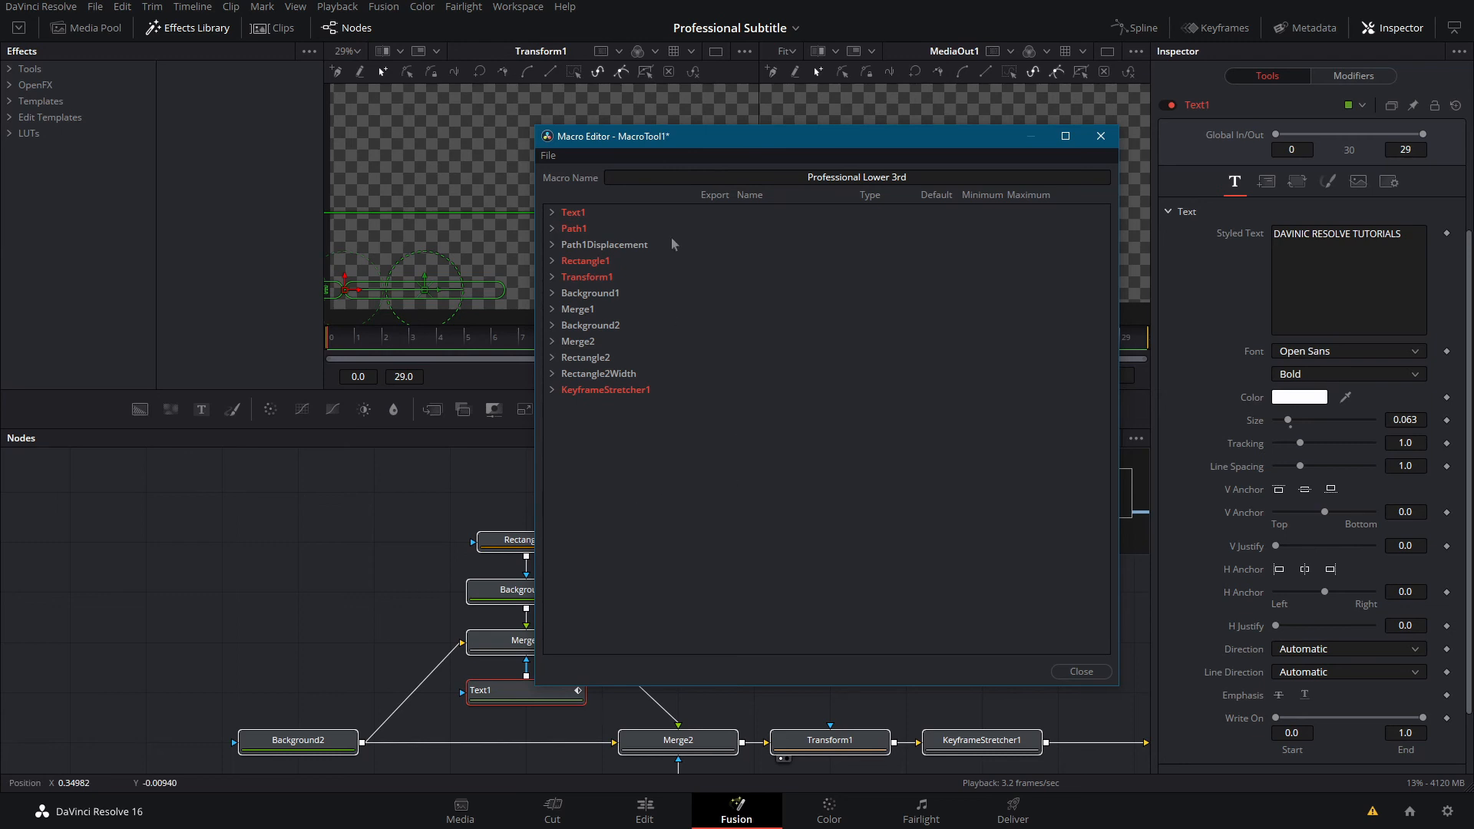
Step: Close the macro editor and save the macro as Professional Lower 3rd.setting in the Fusion Templates/Edit/Titles folder
{"action": "left_click_drag", "start_coordinate": [676, 136], "coordinate": [543, 124]}
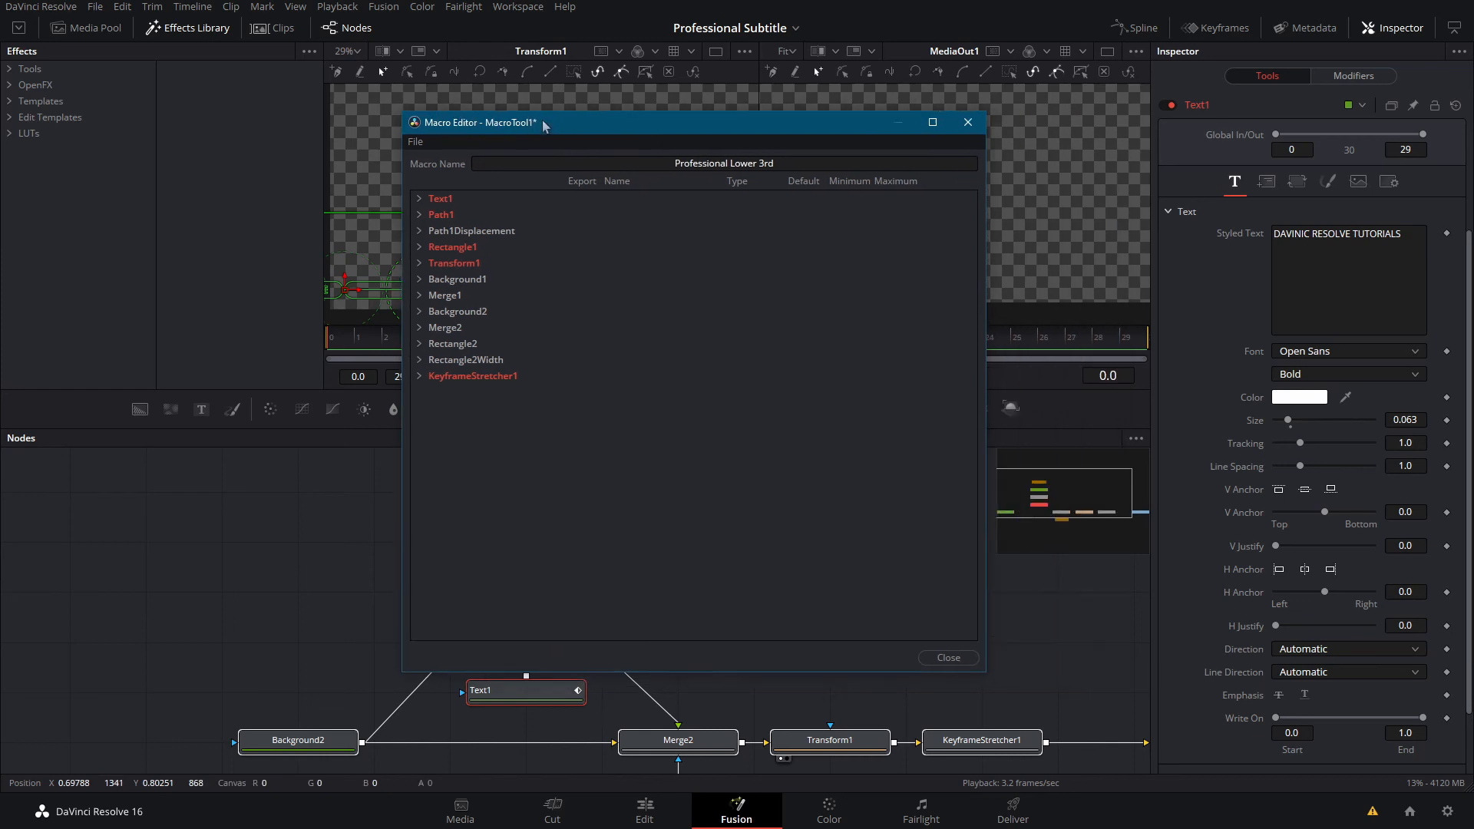
{"action": "left_click", "coordinate": [949, 659]}
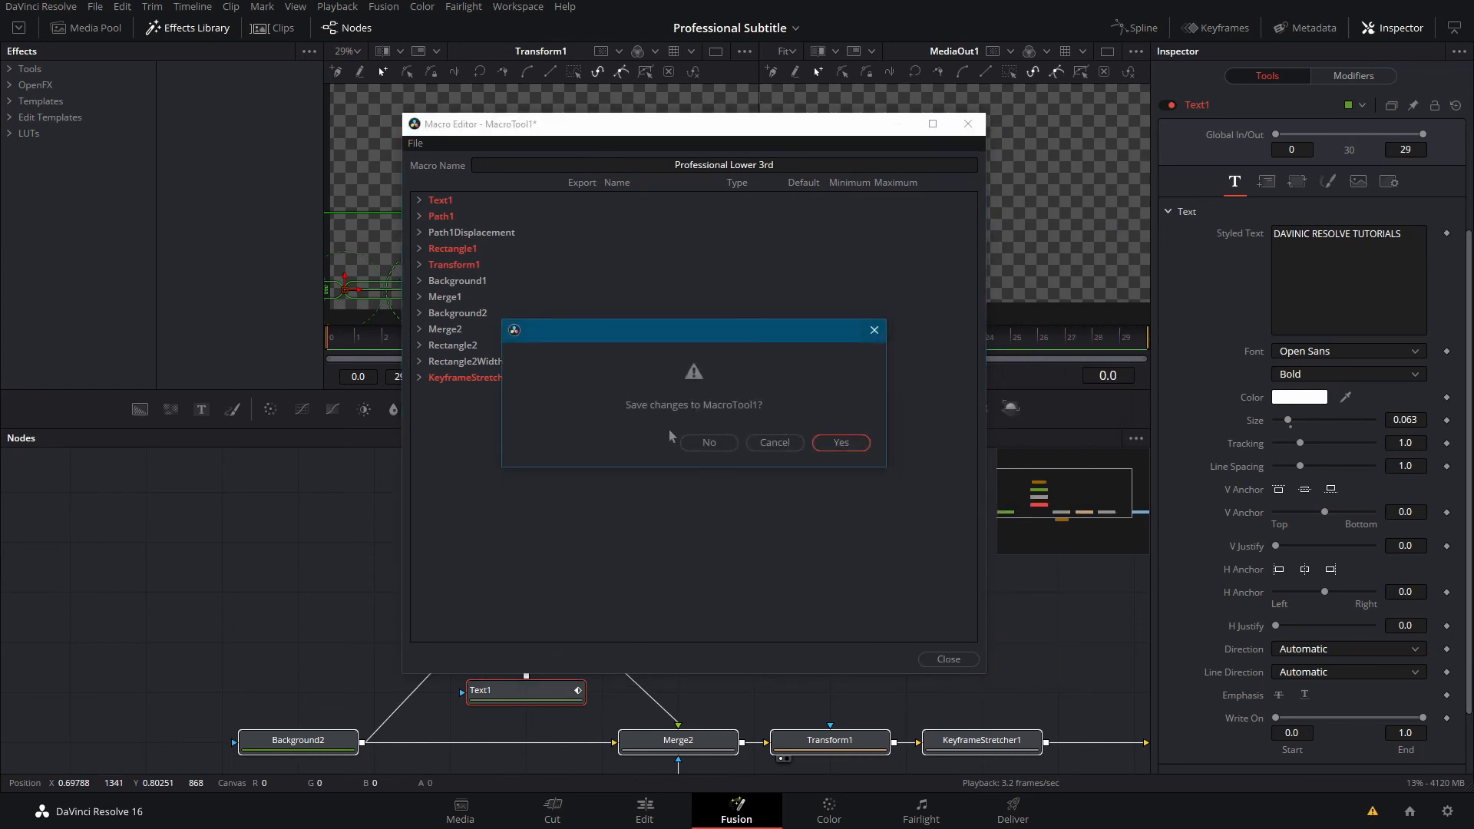
{"action": "left_click", "coordinate": [844, 446]}
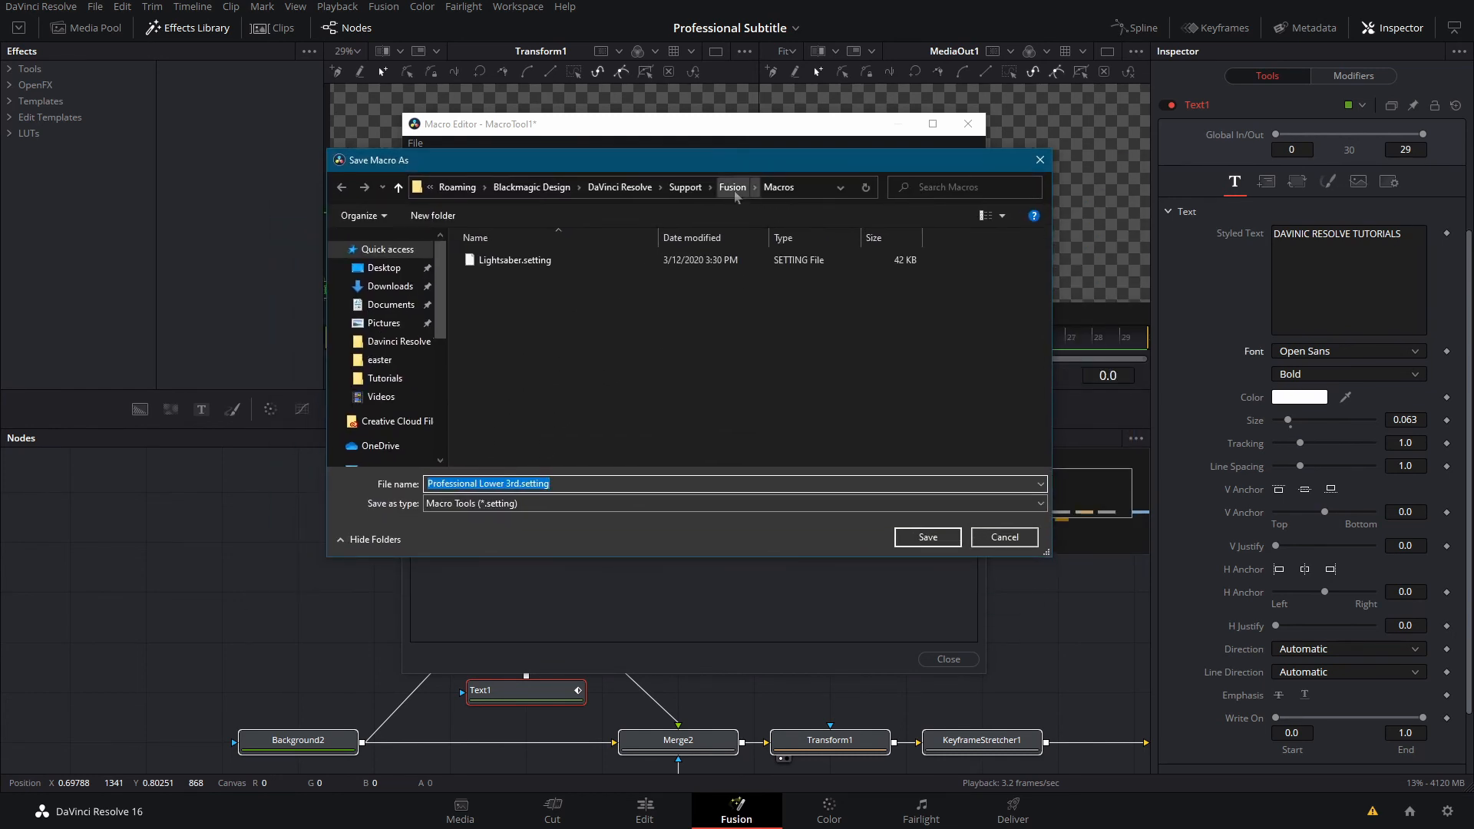
{"action": "left_click", "coordinate": [734, 187]}
{"action": "scroll", "coordinate": [499, 445], "scroll_direction": "down", "scroll_amount": 1}
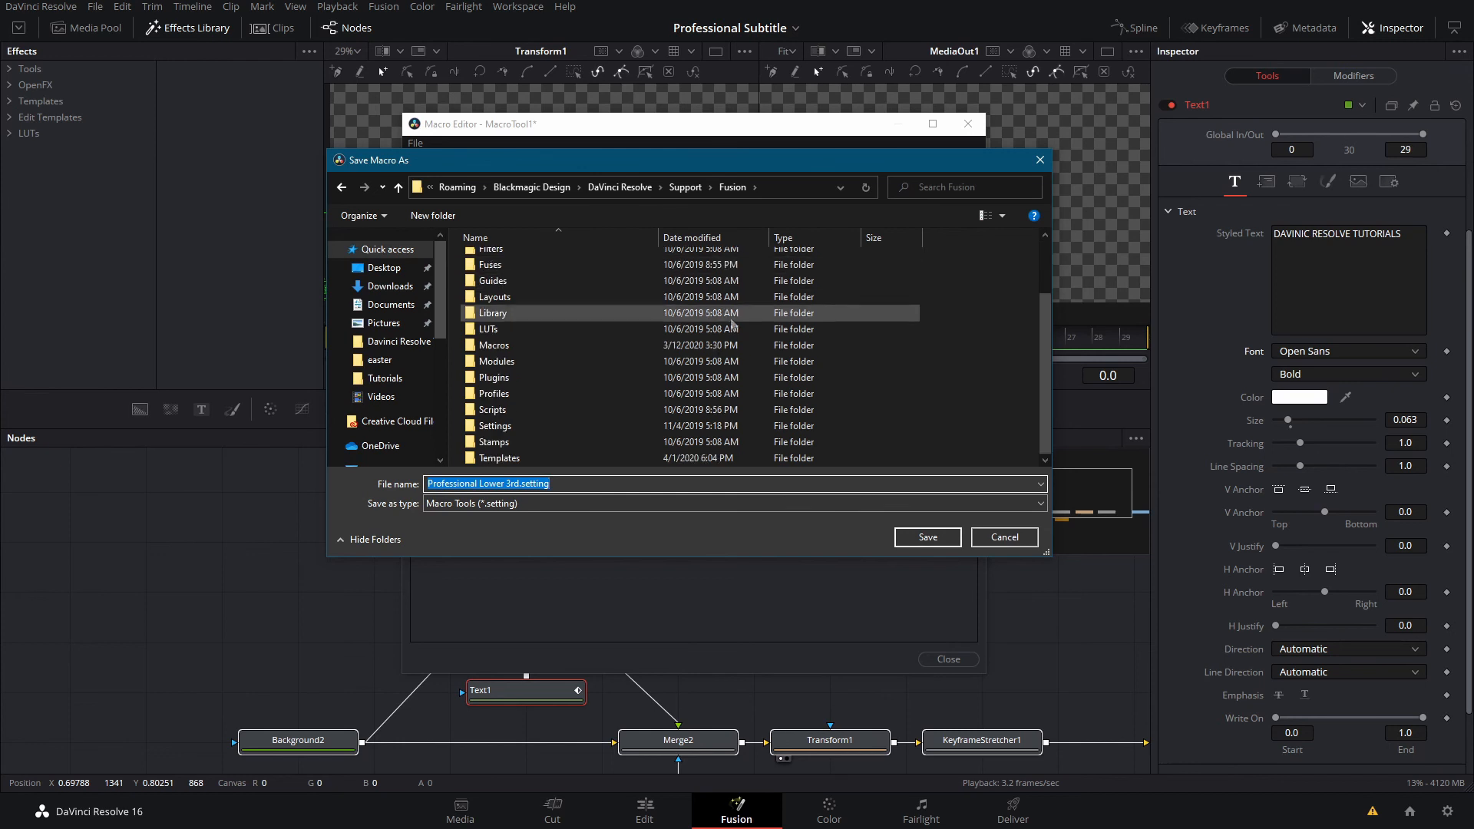
{"action": "double_click", "coordinate": [500, 459]}
{"action": "double_click", "coordinate": [490, 276]}
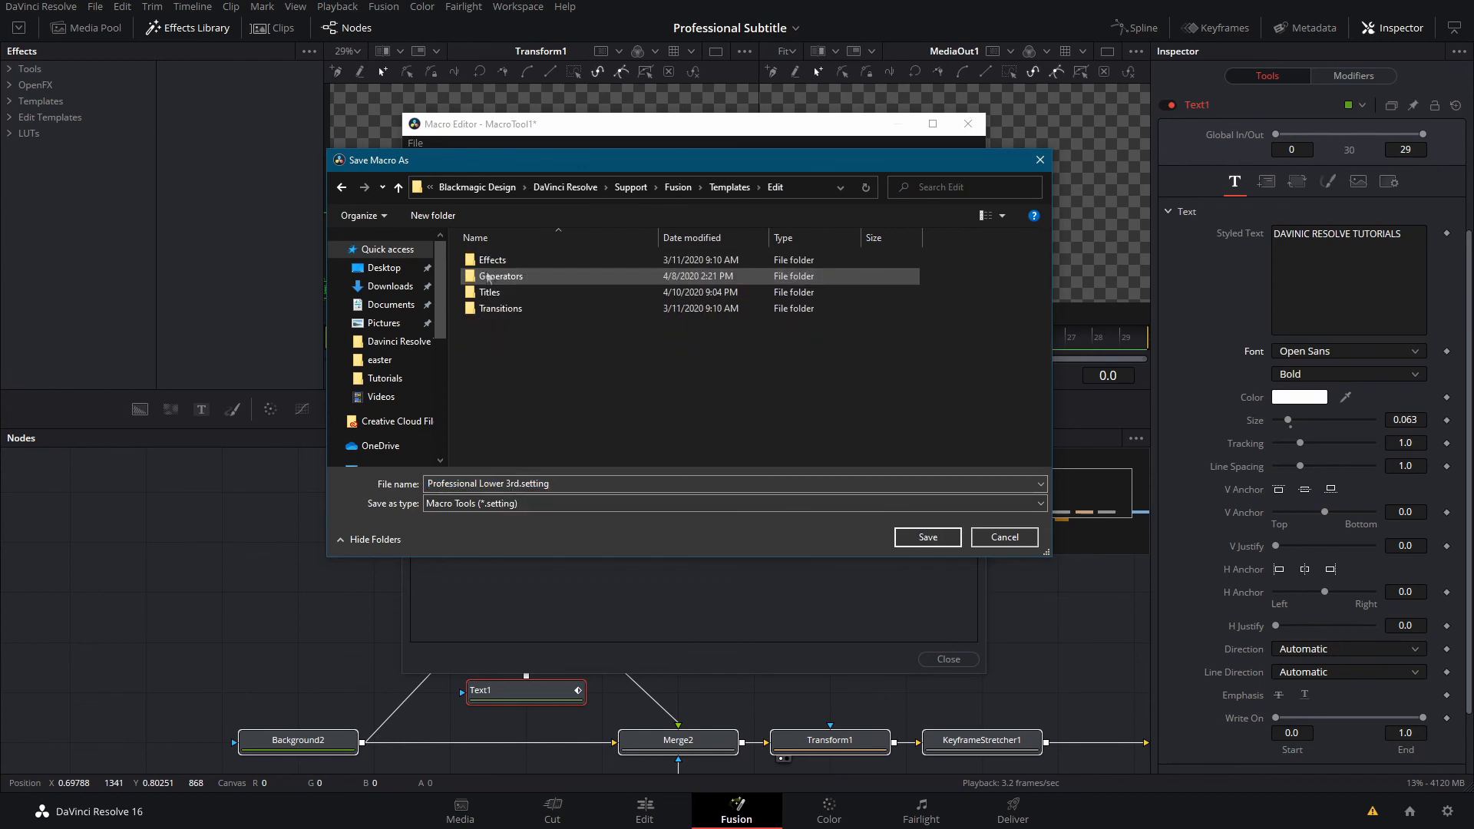
{"action": "double_click", "coordinate": [535, 295]}
{"action": "scroll", "coordinate": [526, 292], "scroll_direction": "down", "scroll_amount": 4}
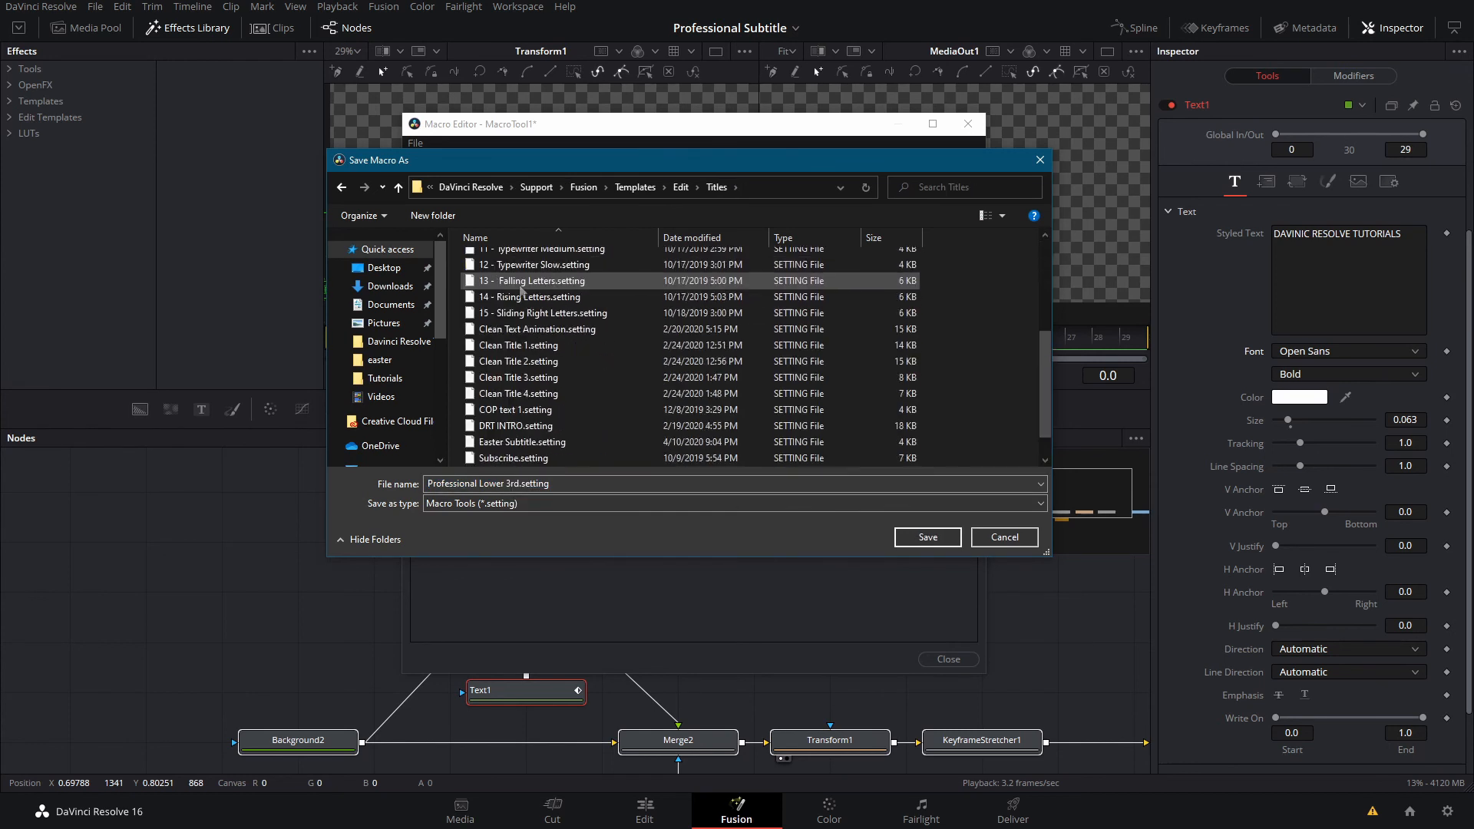
{"action": "scroll", "coordinate": [521, 290], "scroll_direction": "up", "scroll_amount": 4}
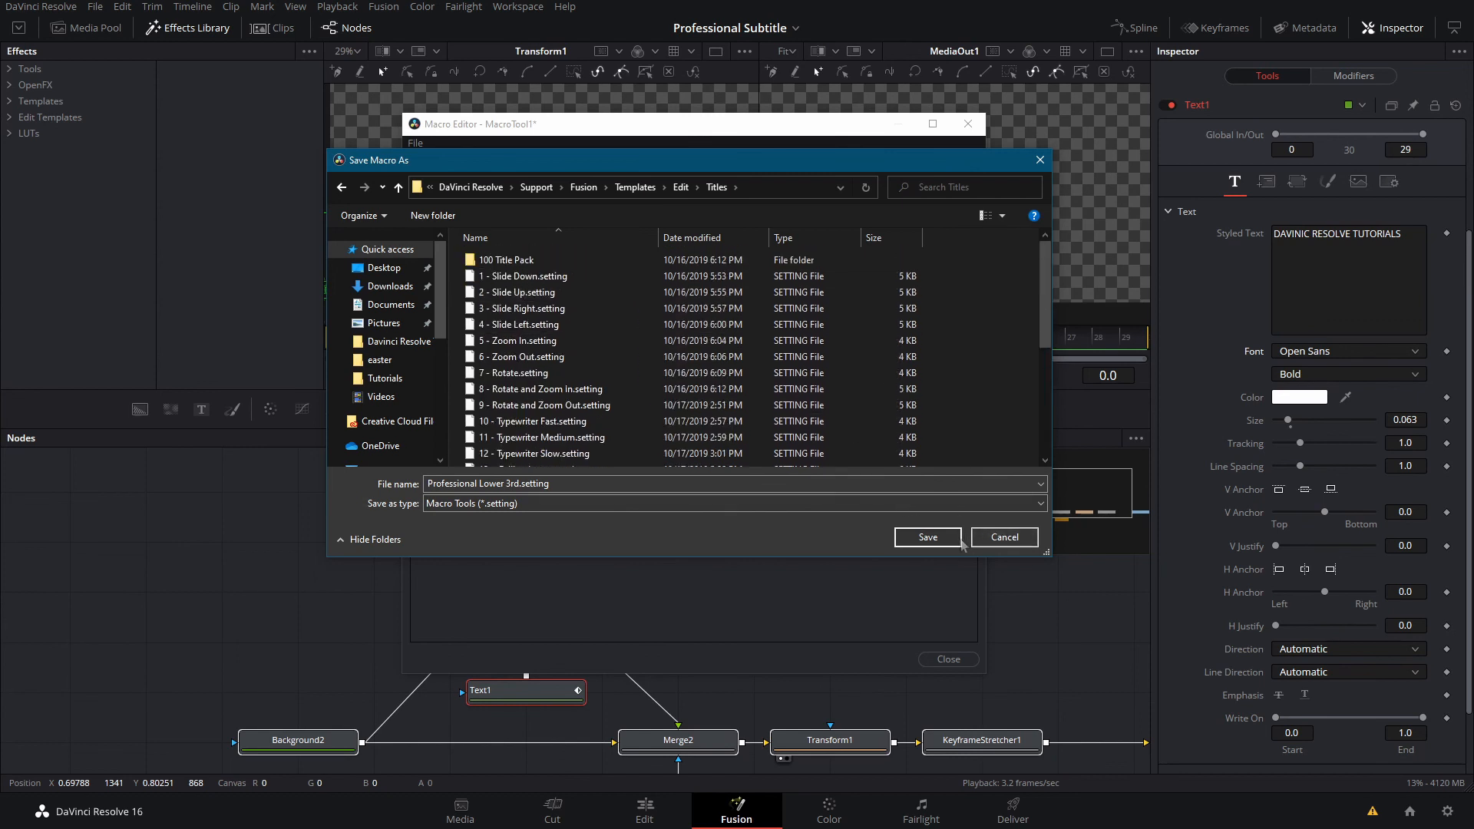
{"action": "left_click", "coordinate": [959, 539]}
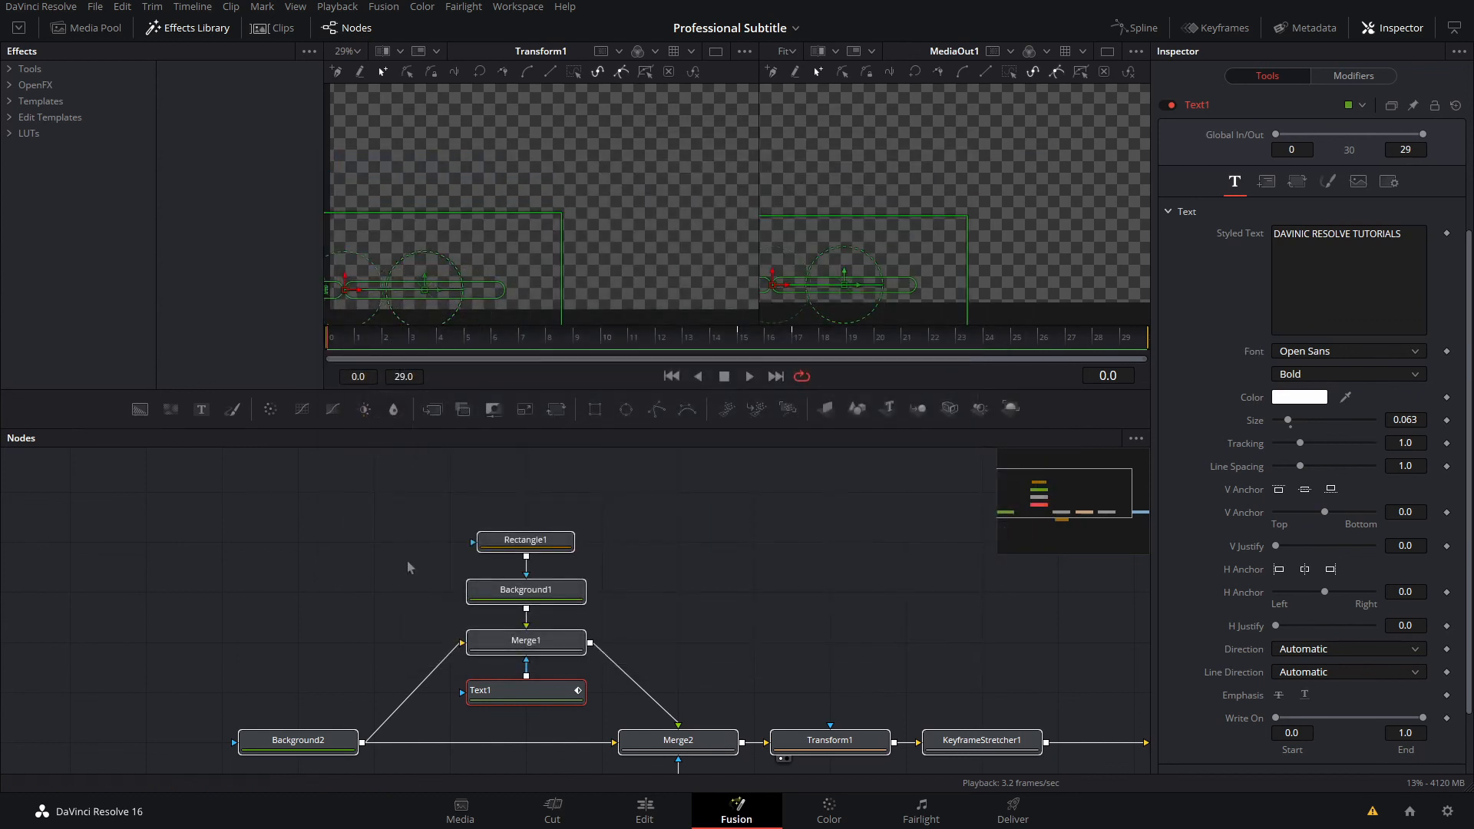
{"action": "left_click", "coordinate": [757, 682]}
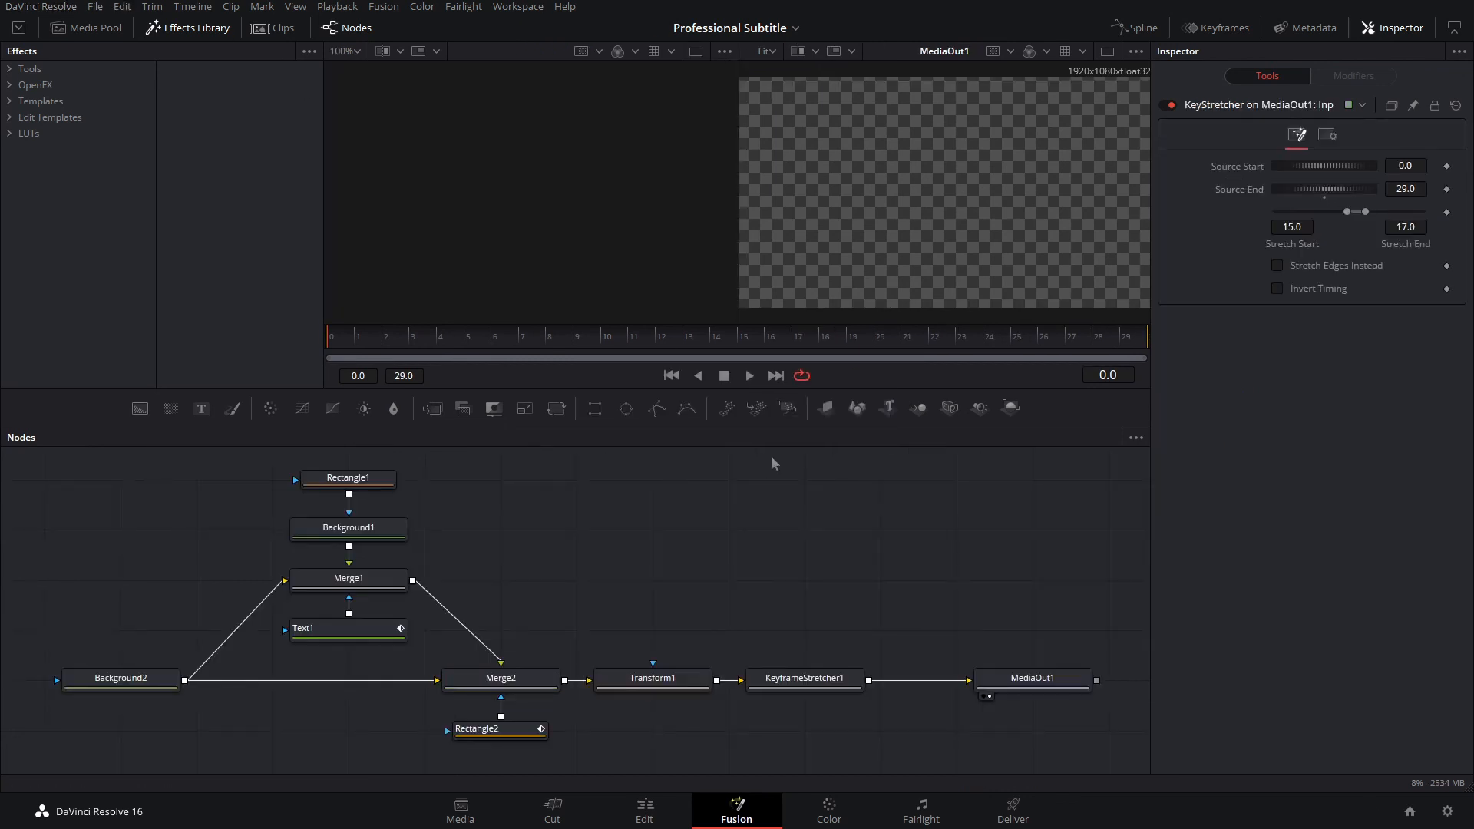
Step: Search the Edit page titles for "Prof", place Professional Lower 3rd on Video 1 after the existing Fusion clip, and preview it
{"action": "left_click", "coordinate": [657, 820]}
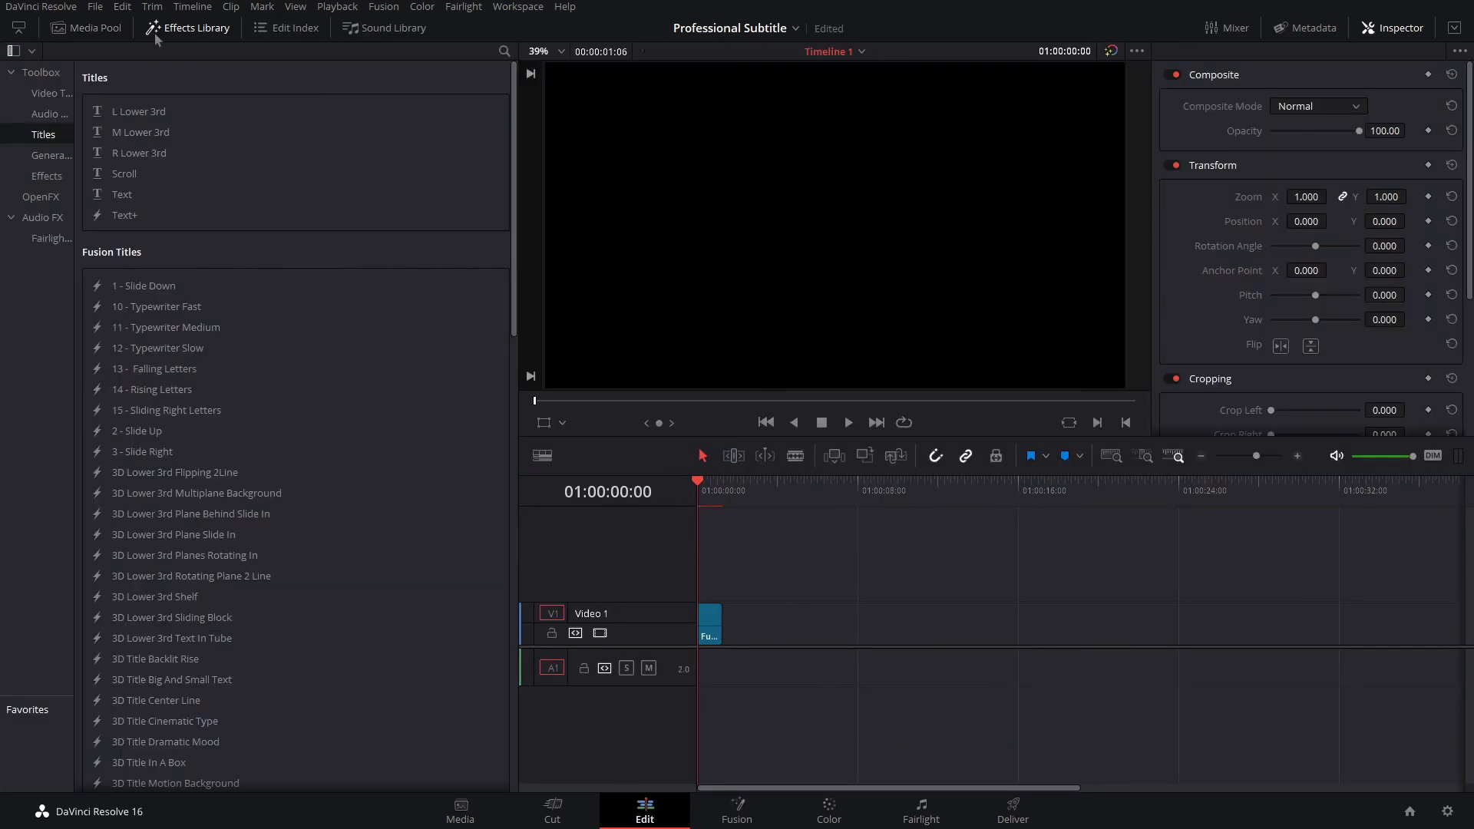
{"action": "left_click", "coordinate": [504, 51]}
{"action": "type", "text": "Prof"}
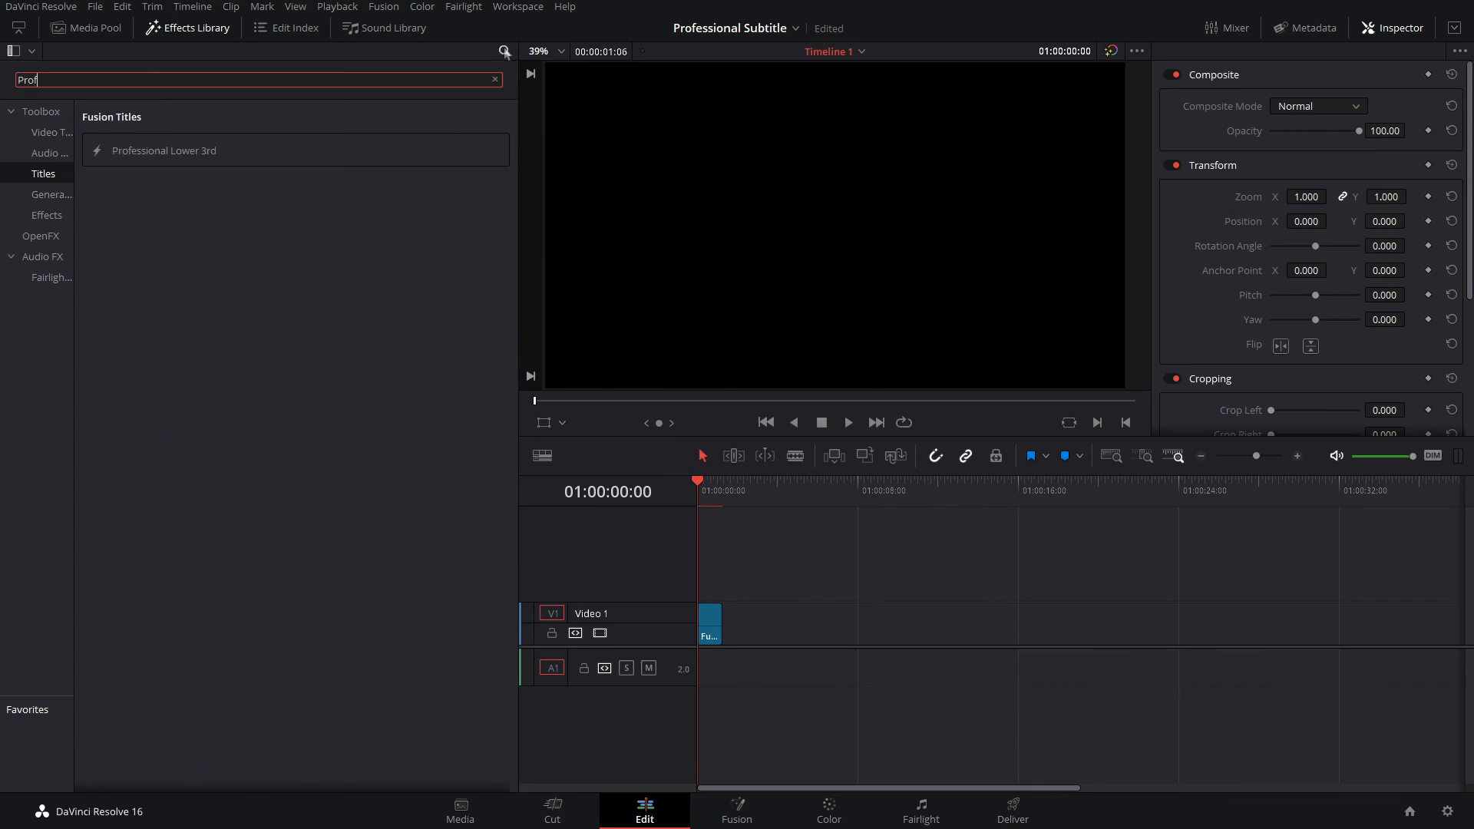
{"action": "left_click_drag", "start_coordinate": [204, 156], "coordinate": [810, 624]}
{"action": "left_click", "coordinate": [819, 421]}
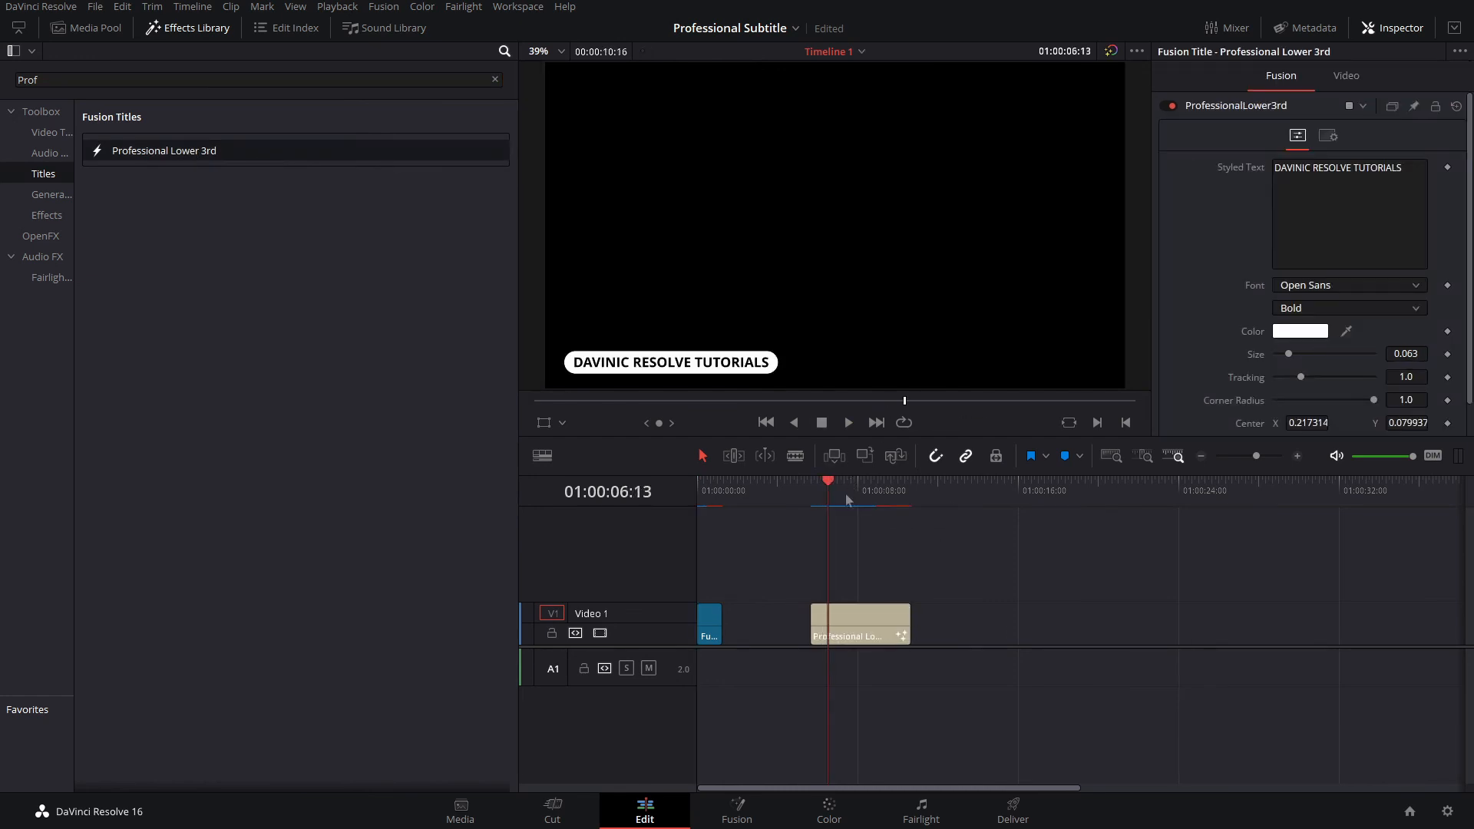
Step: Trim the Professional Lower 3rd title to end at 01:00:08:00 and play it from its start to test the shortened timing
{"action": "mouse_move", "coordinate": [848, 495]}
{"action": "left_mouse_down"}
{"action": "mouse_move", "coordinate": [841, 513]}
{"action": "mouse_move", "coordinate": [858, 516]}
{"action": "left_mouse_up"}
{"action": "left_click", "coordinate": [873, 628]}
{"action": "left_click_drag", "start_coordinate": [908, 625], "coordinate": [858, 625]}
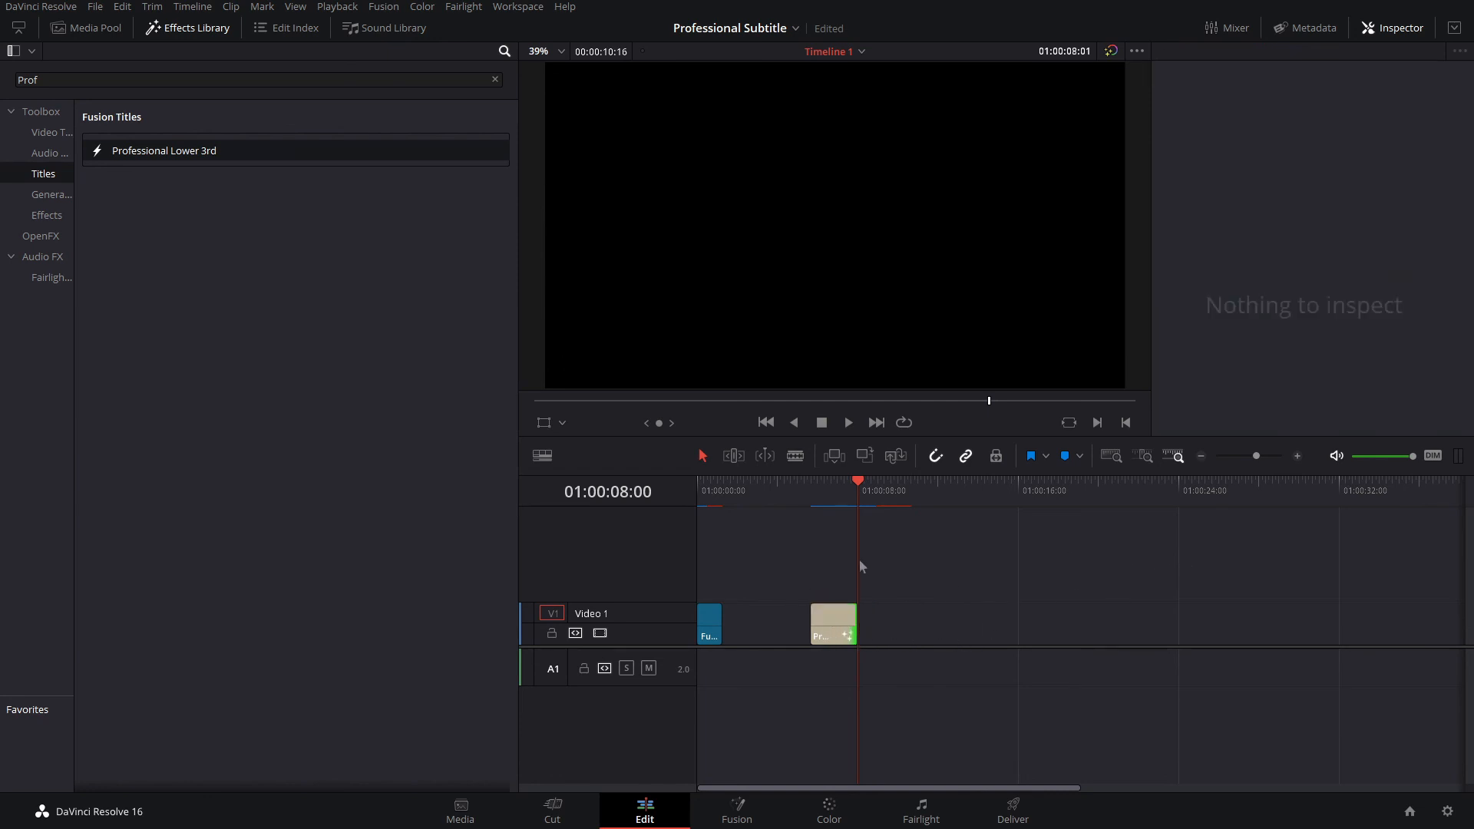
{"action": "left_click", "coordinate": [810, 503]}
{"action": "left_click", "coordinate": [849, 422]}
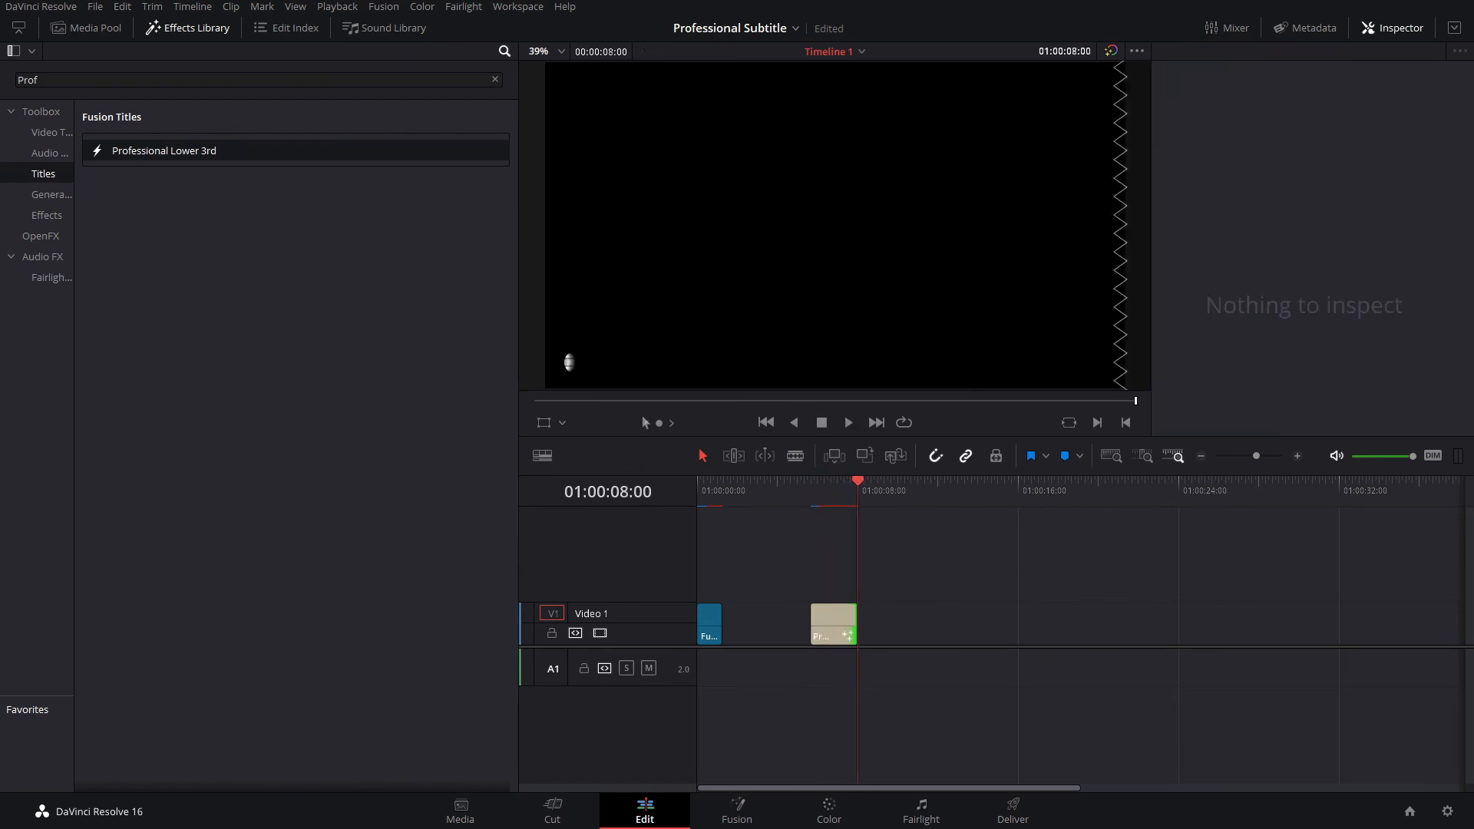
Step: Undo the Professional Lower 3rd title's trim and select the full-length clip with the playhead at 01:00:09:05
{"action": "key", "text": "Left"}
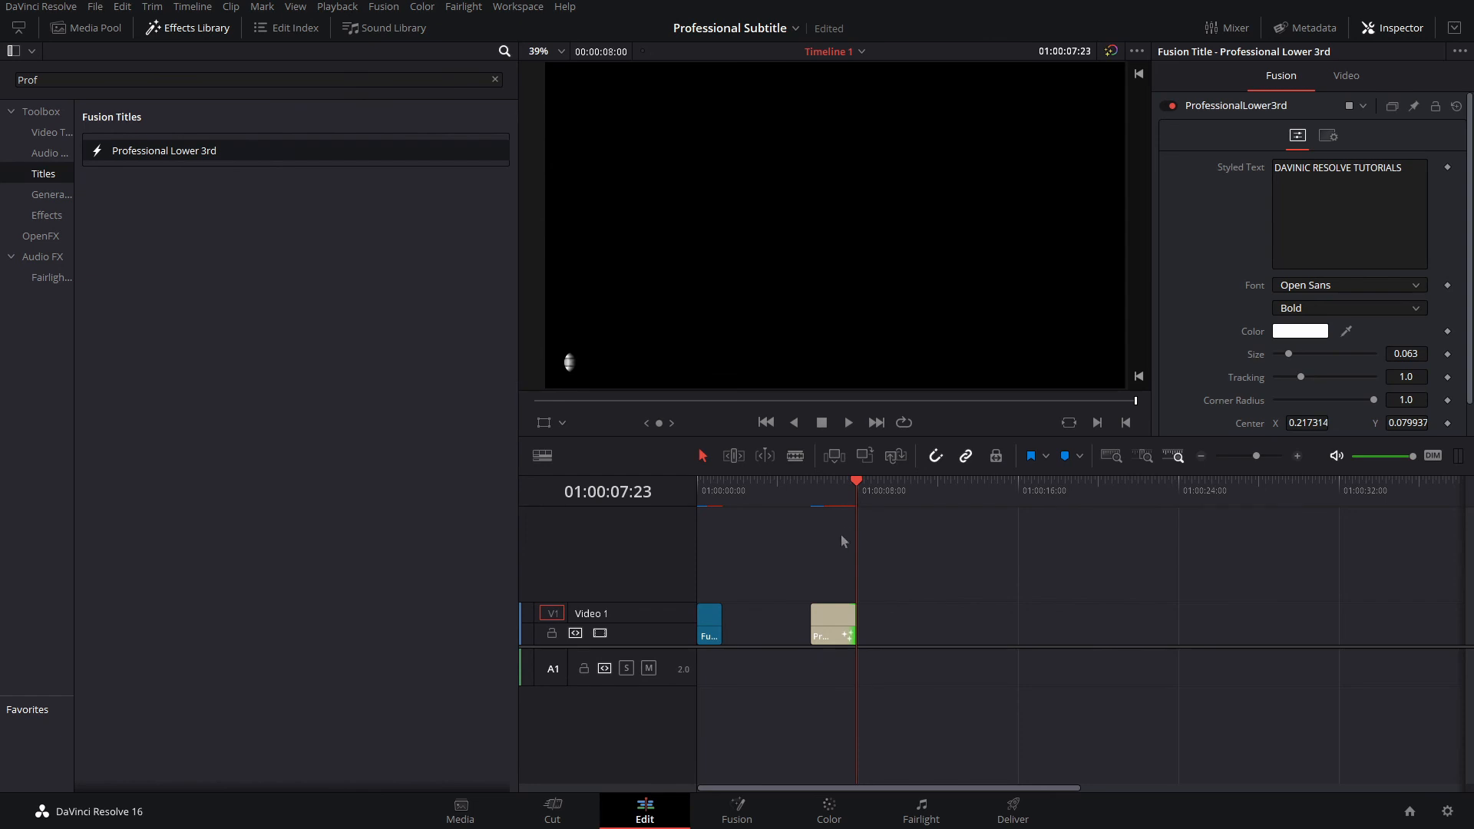
{"action": "key", "text": "ctrl+z"}
{"action": "left_click_drag", "start_coordinate": [858, 499], "coordinate": [882, 530]}
{"action": "left_click", "coordinate": [867, 618]}
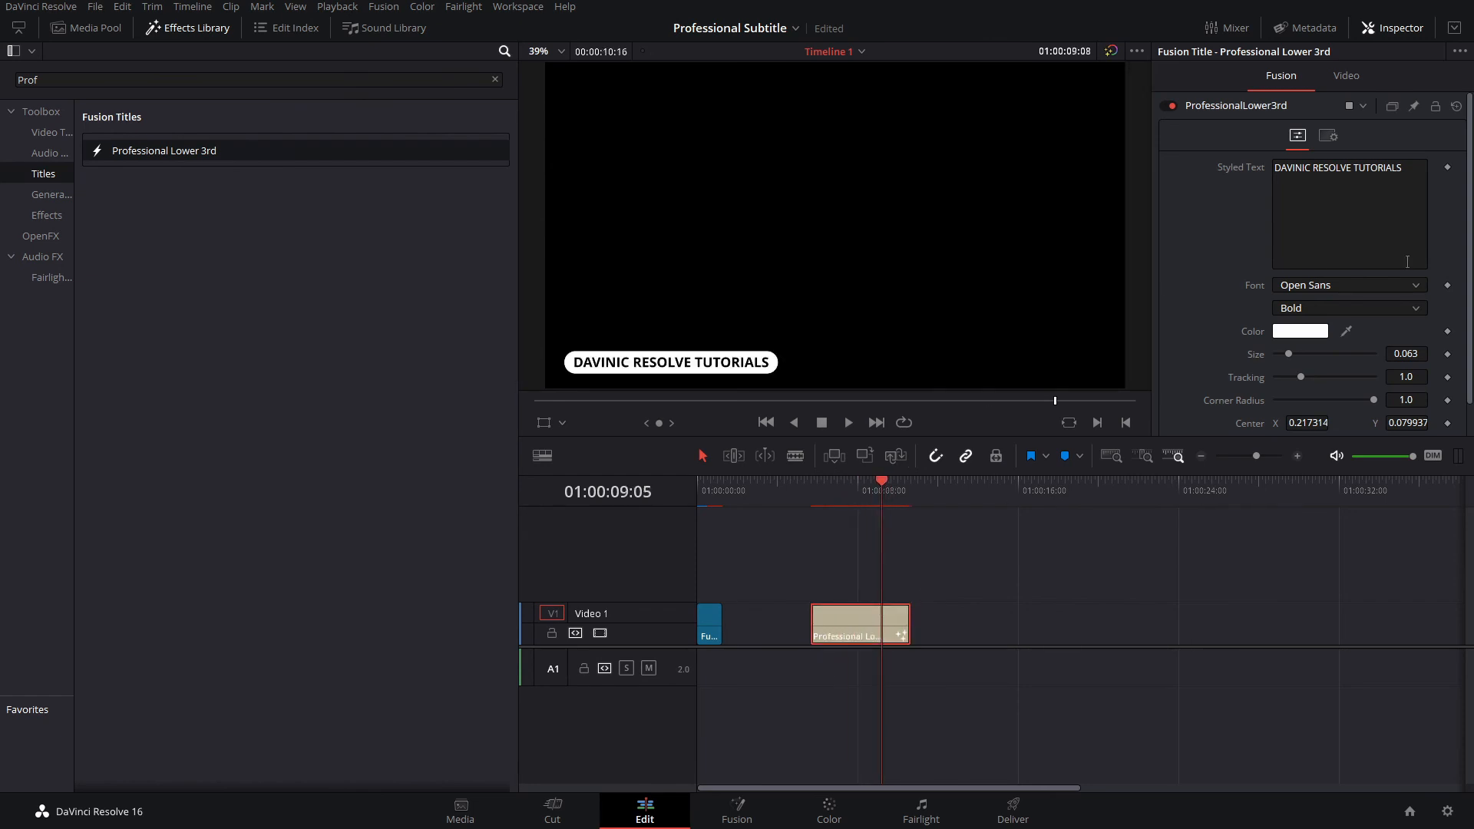
Step: Replace the title's styled text with "PROFESSIONAL TITLE"
{"action": "left_click_drag", "start_coordinate": [1410, 186], "coordinate": [1250, 159]}
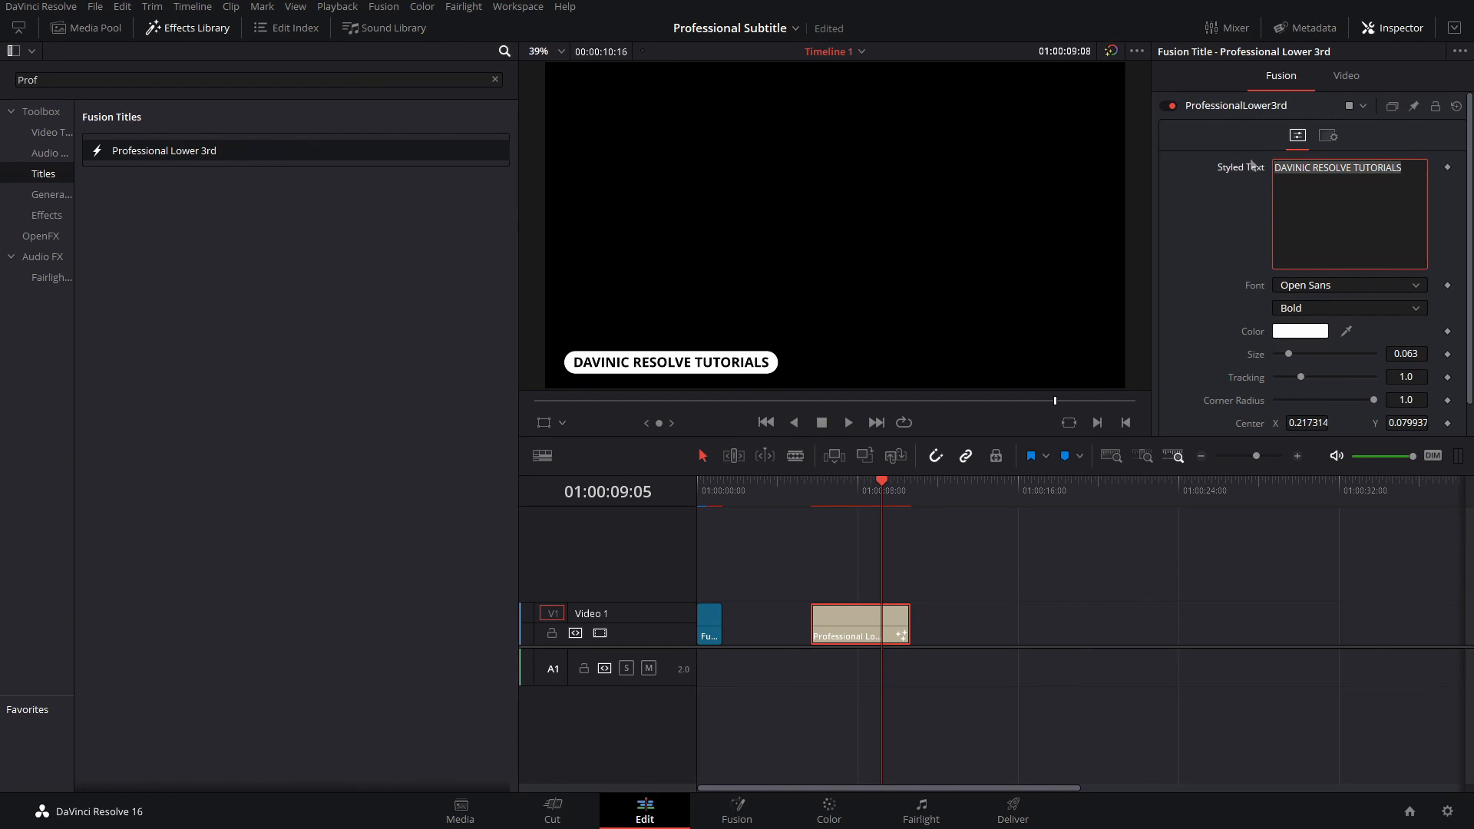
{"action": "key", "text": "BackSpace"}
{"action": "type", "text": "PROFESSIONAL TITLE"}
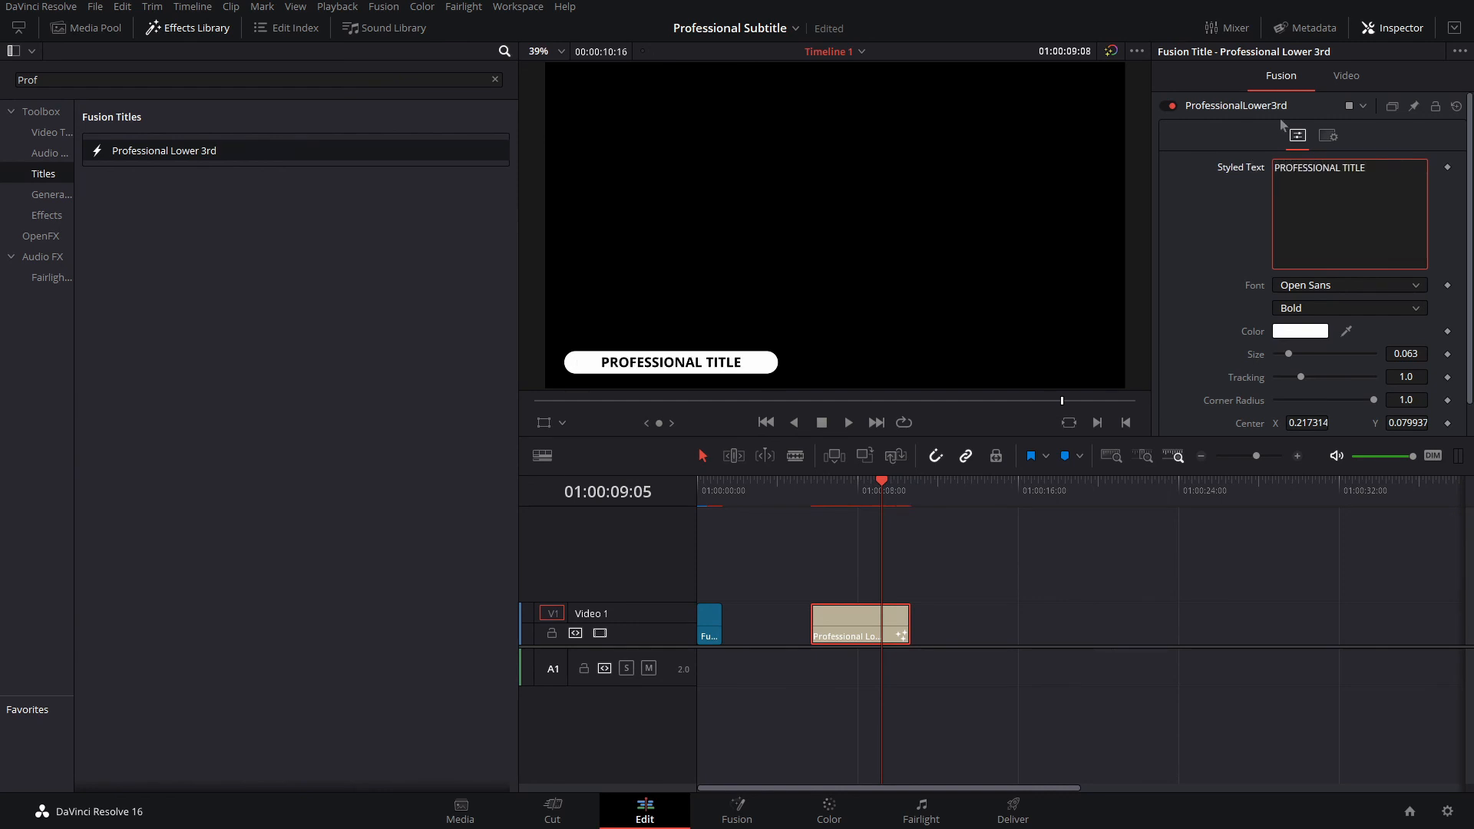
Step: Change the title's font to Agency FB in the Regular style
{"action": "left_click", "coordinate": [1314, 285]}
{"action": "scroll", "coordinate": [1324, 385], "scroll_direction": "up", "scroll_amount": 15}
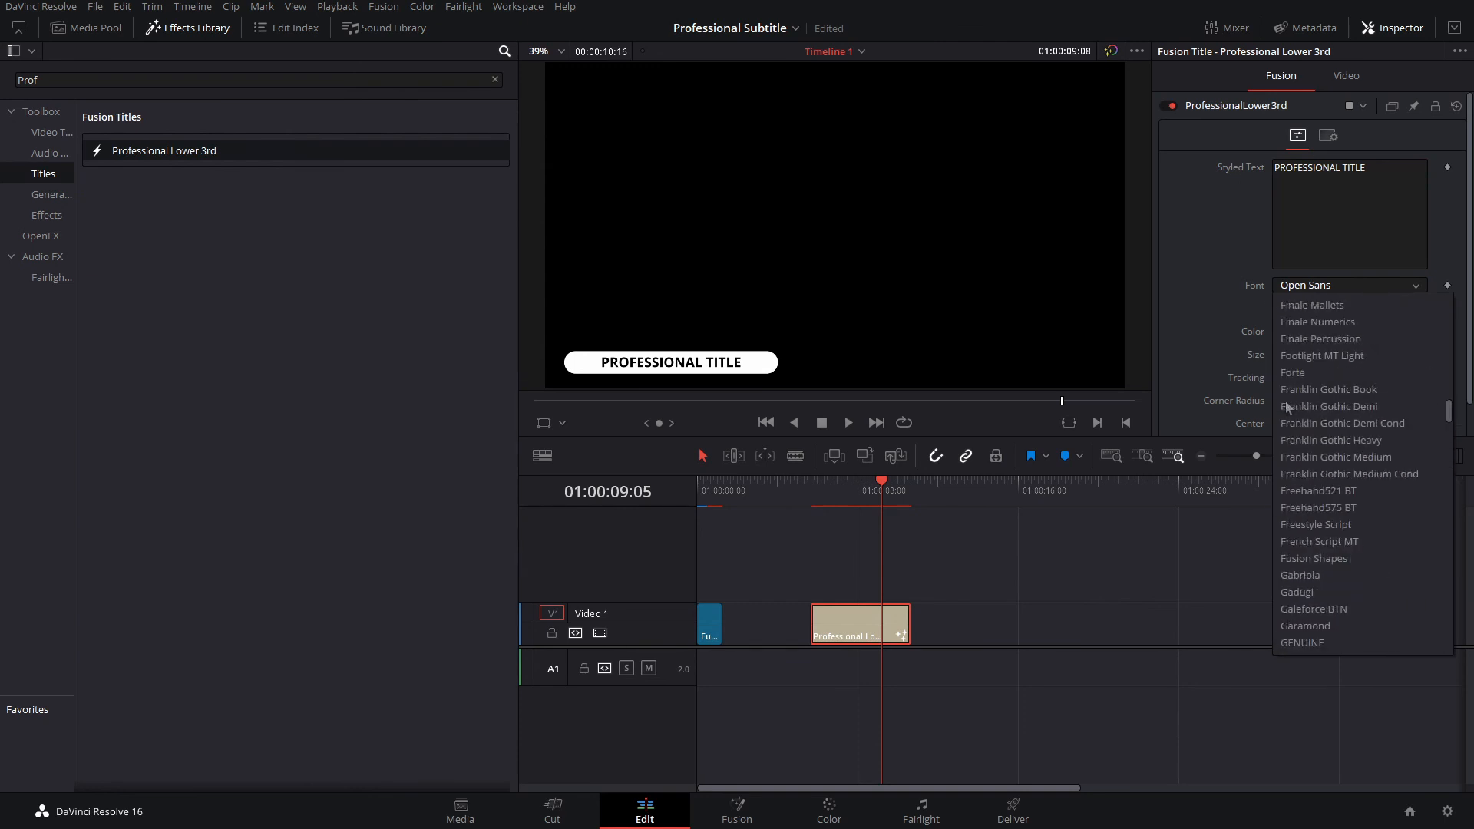
{"action": "scroll", "coordinate": [1288, 407], "scroll_direction": "up", "scroll_amount": 10}
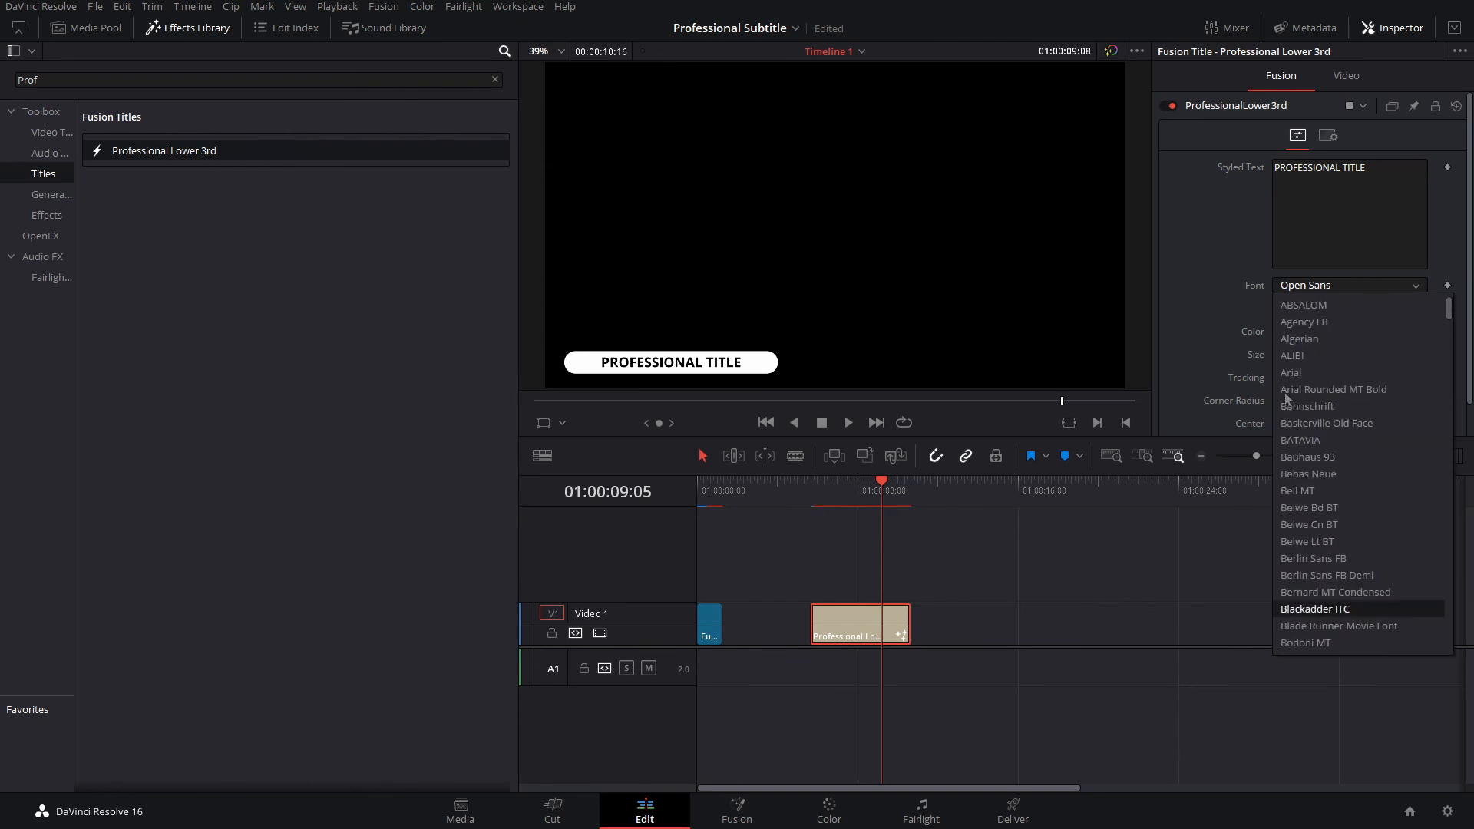
{"action": "left_click", "coordinate": [1317, 323]}
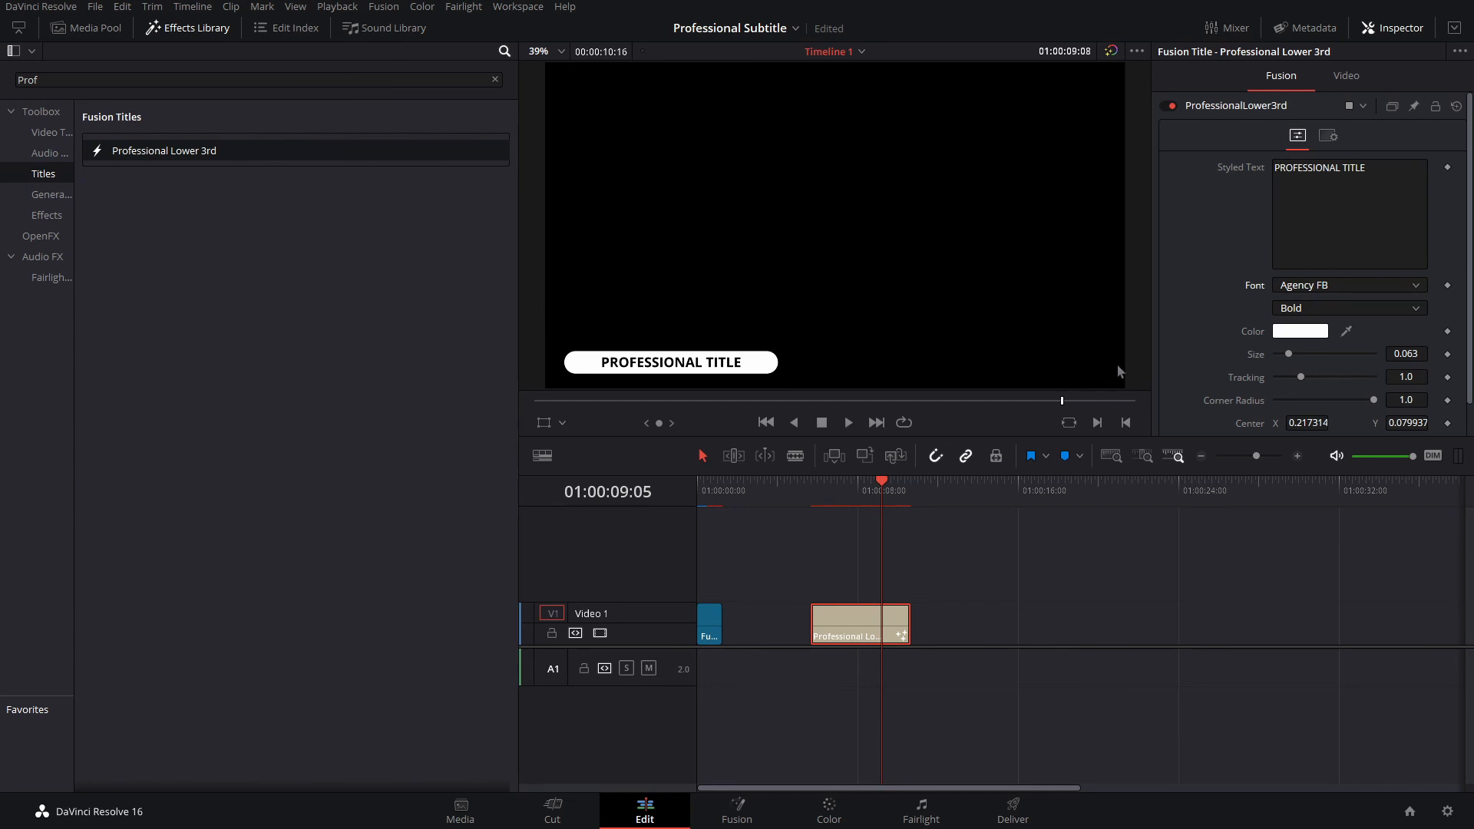
{"action": "left_click", "coordinate": [1311, 310]}
{"action": "left_click", "coordinate": [1312, 350]}
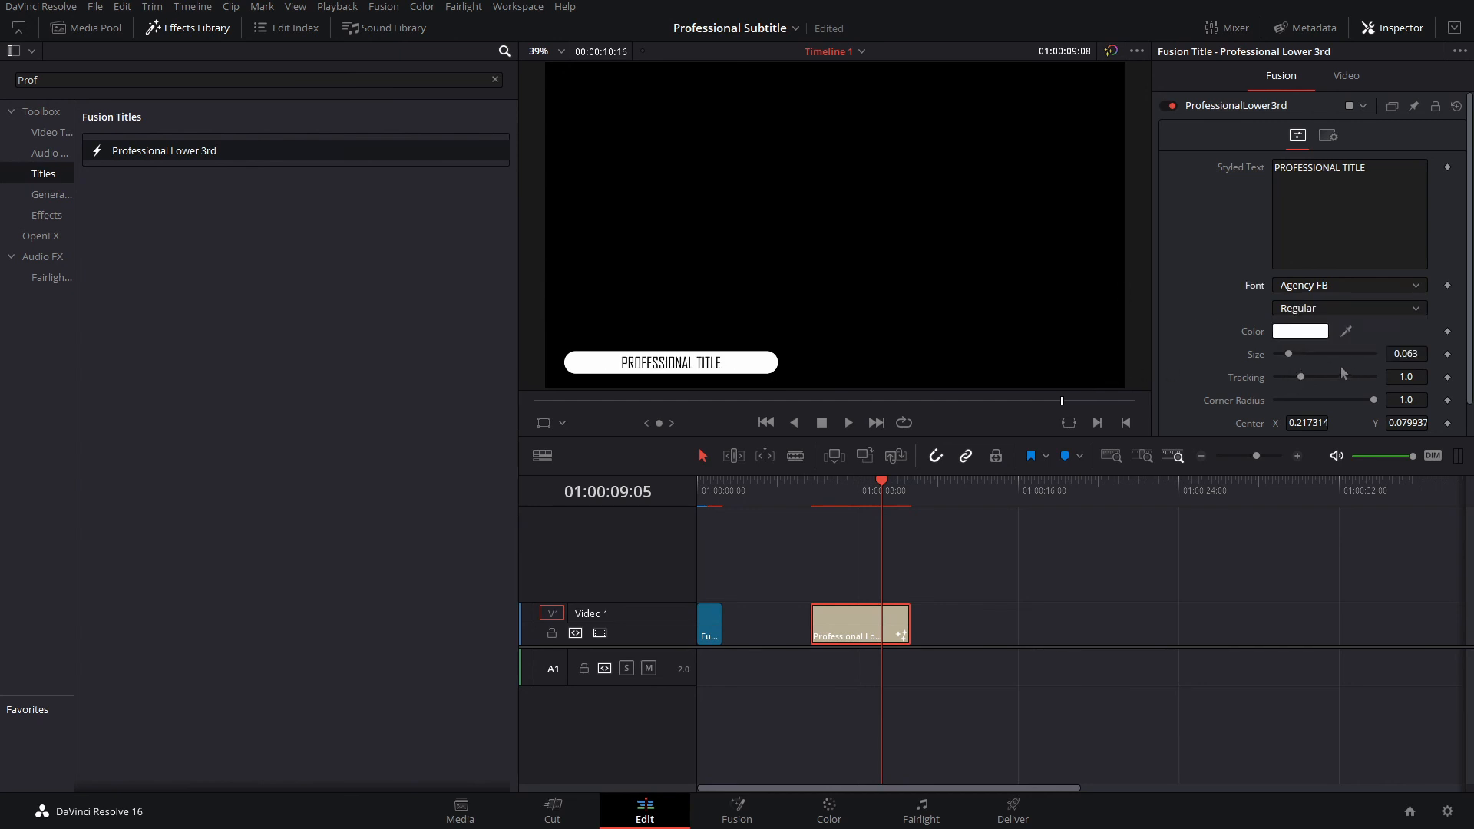
Step: Widen the title text with tracking 1.08 and an extra space between the words, and set its text size to 0.0649
{"action": "left_click_drag", "start_coordinate": [1300, 378], "coordinate": [1303, 378]}
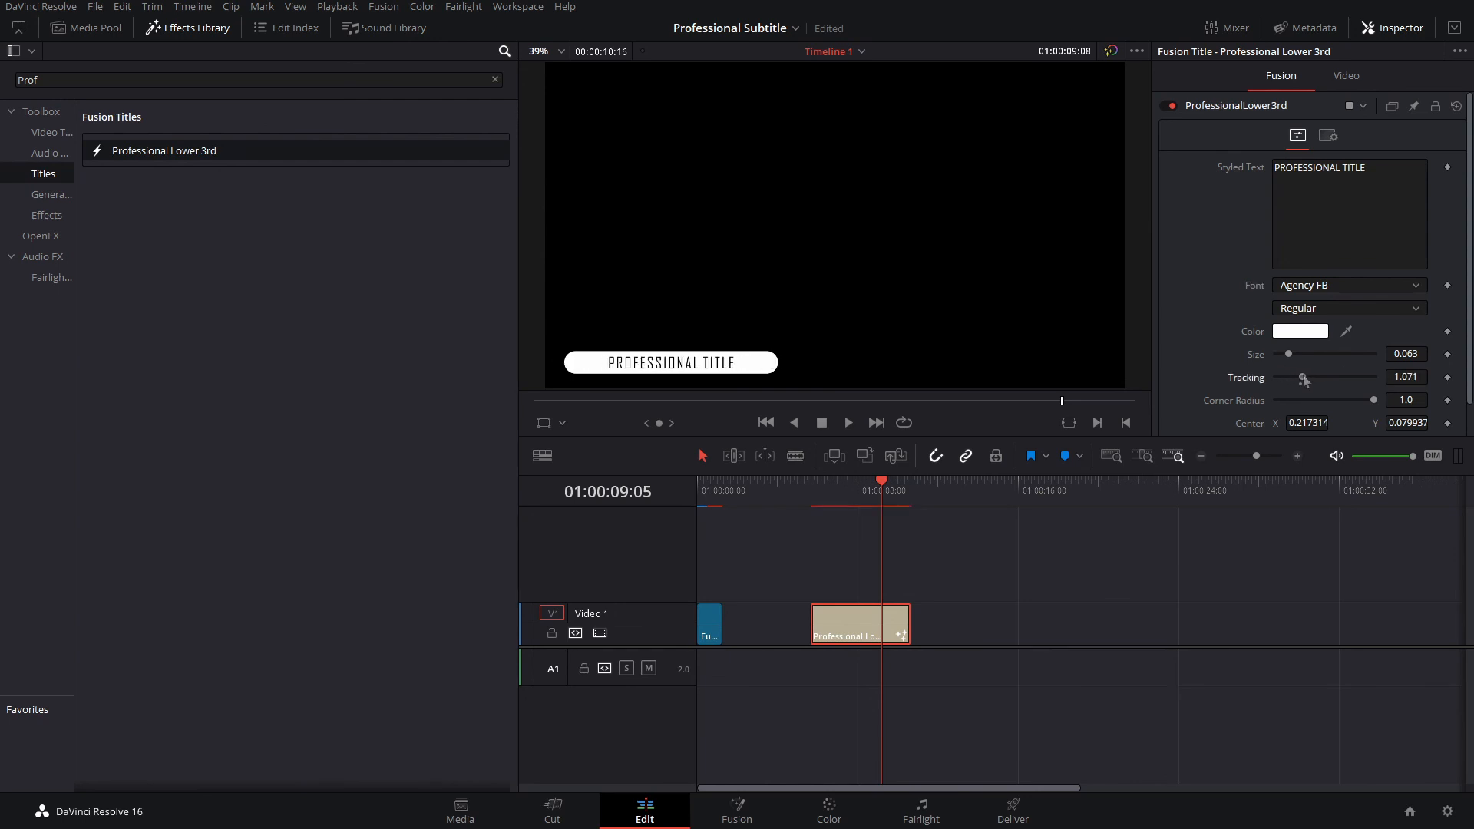
{"action": "left_click_drag", "start_coordinate": [1417, 381], "coordinate": [1422, 381]}
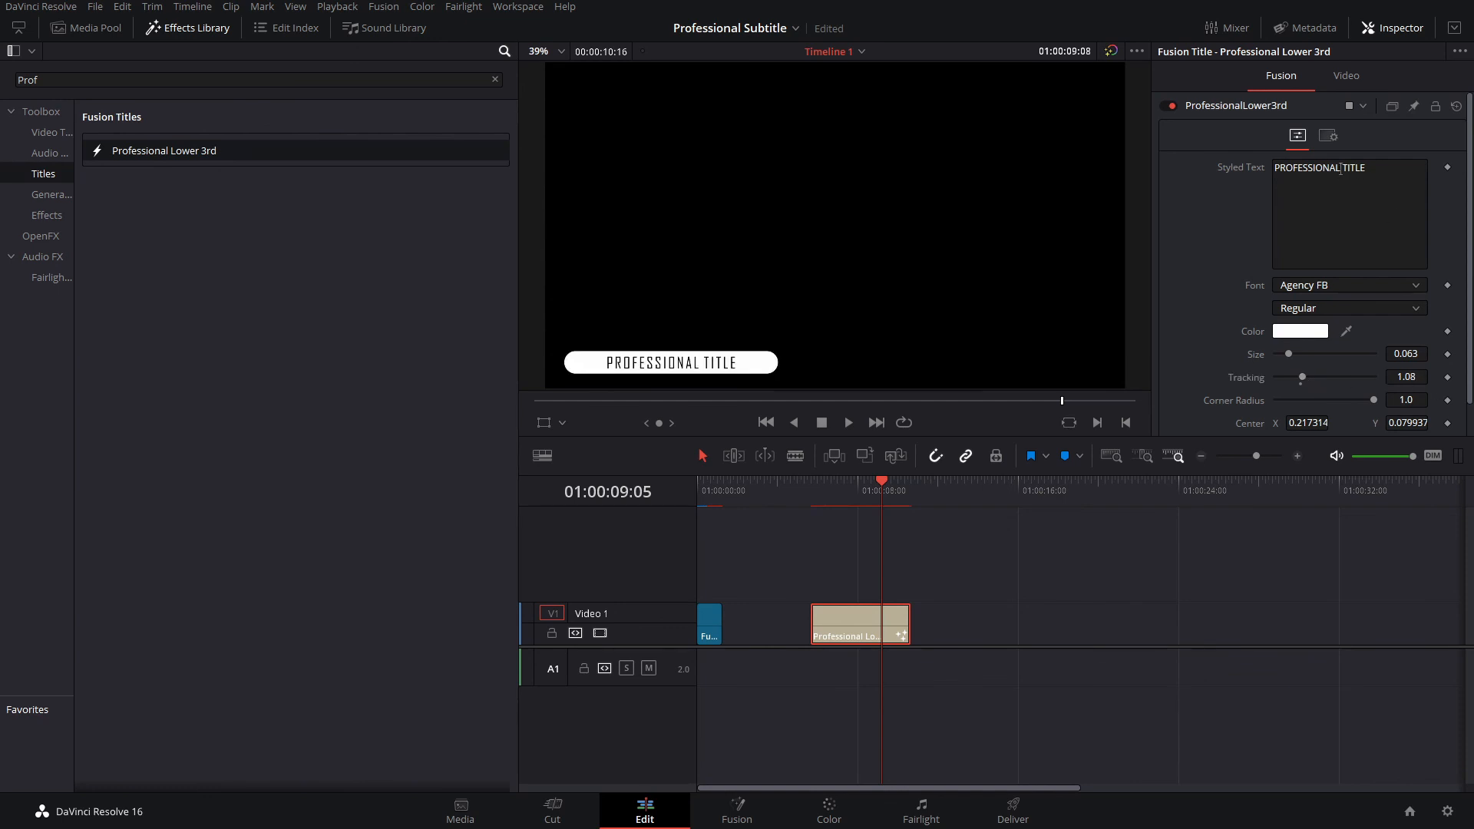
{"action": "left_click", "coordinate": [1349, 233]}
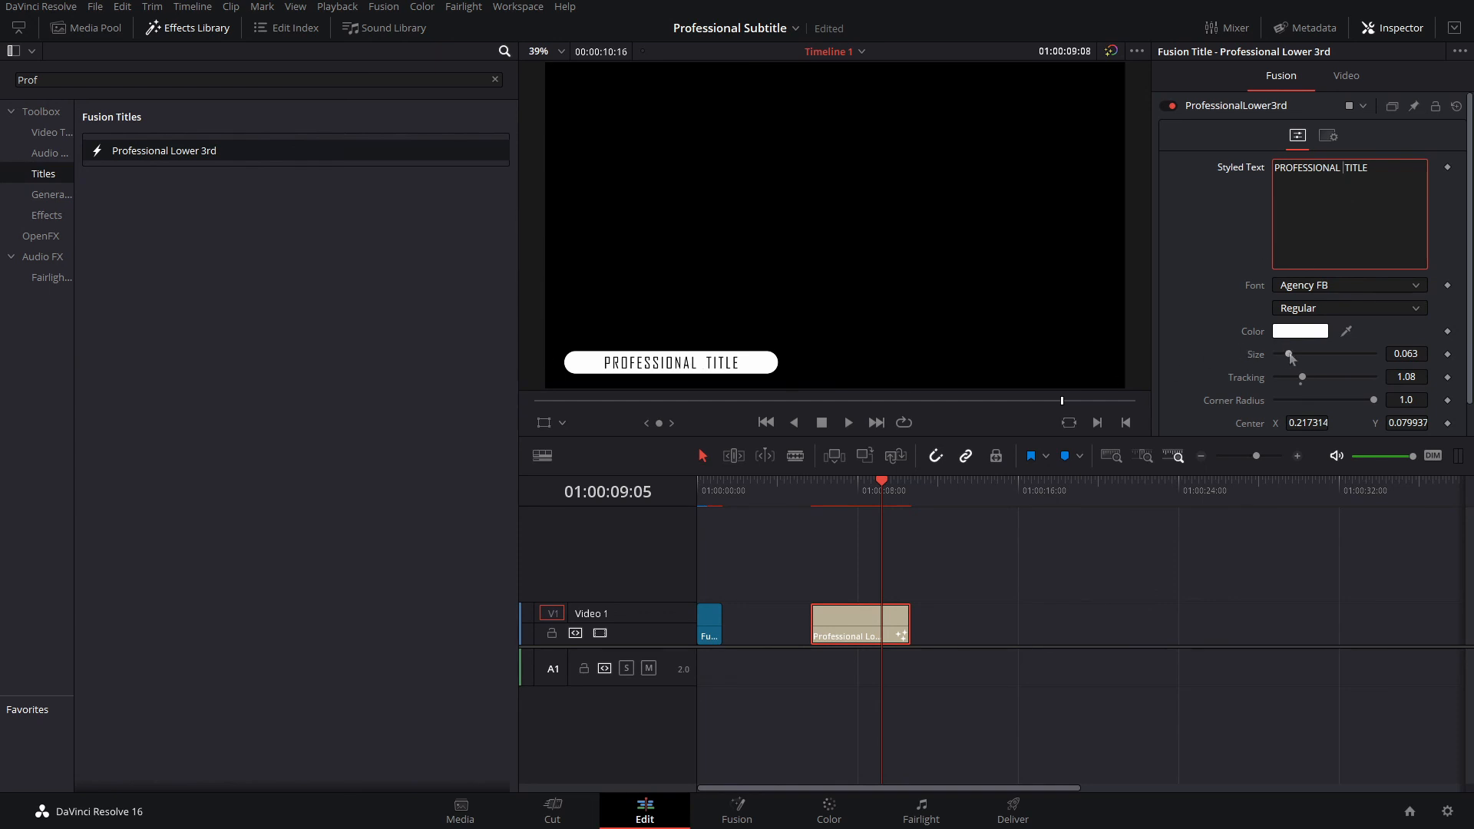
{"action": "left_click_drag", "start_coordinate": [1382, 365], "coordinate": [1411, 353]}
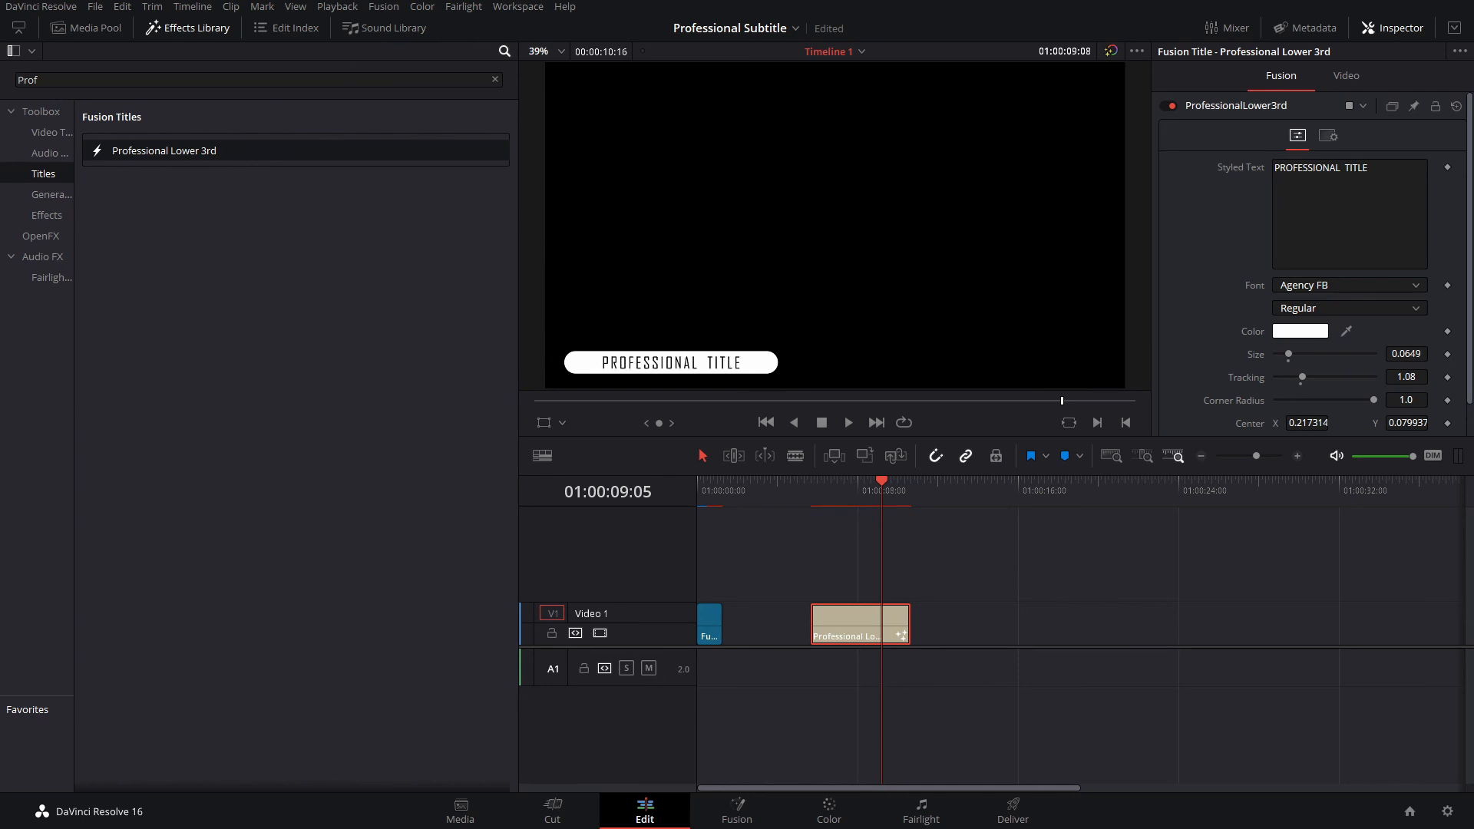
Step: Shift the title horizontally by setting its Center X to 0.254314, and preview it from its start
{"action": "scroll", "coordinate": [1294, 409], "scroll_direction": "down", "scroll_amount": 1}
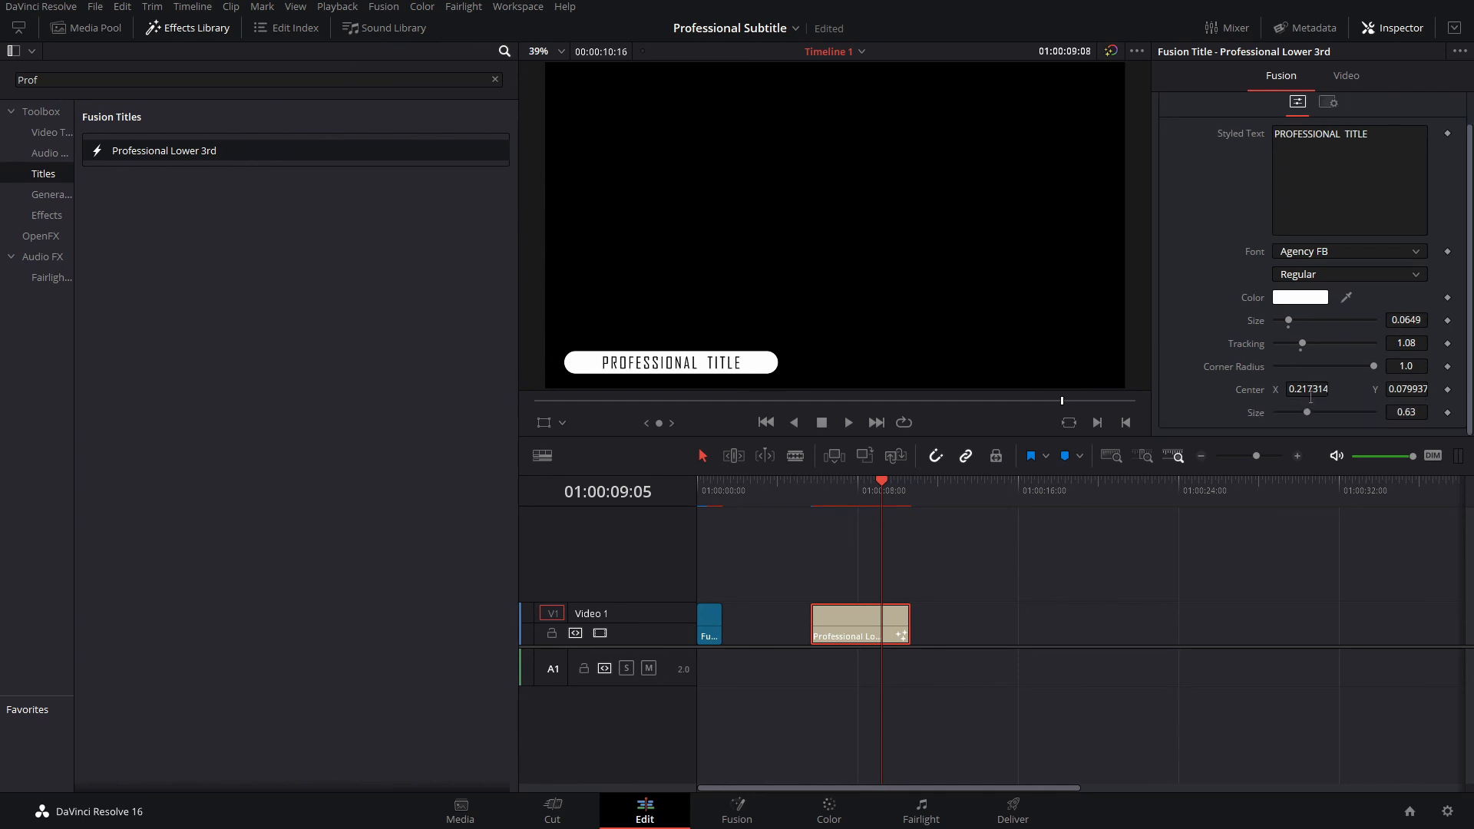
{"action": "left_click_drag", "start_coordinate": [1306, 392], "coordinate": [1318, 391]}
{"action": "key", "text": "Up"}
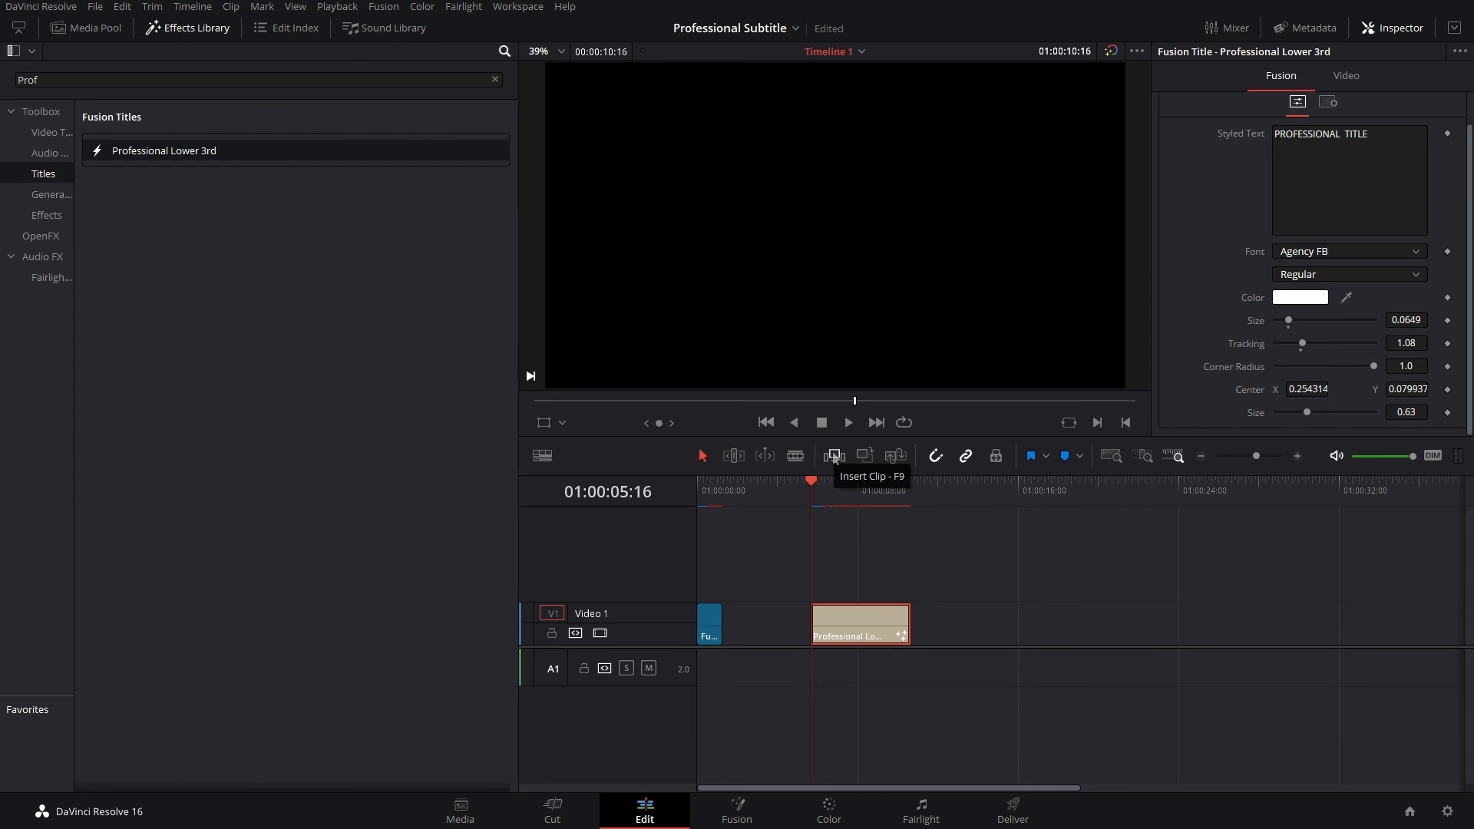
{"action": "left_click", "coordinate": [850, 492]}
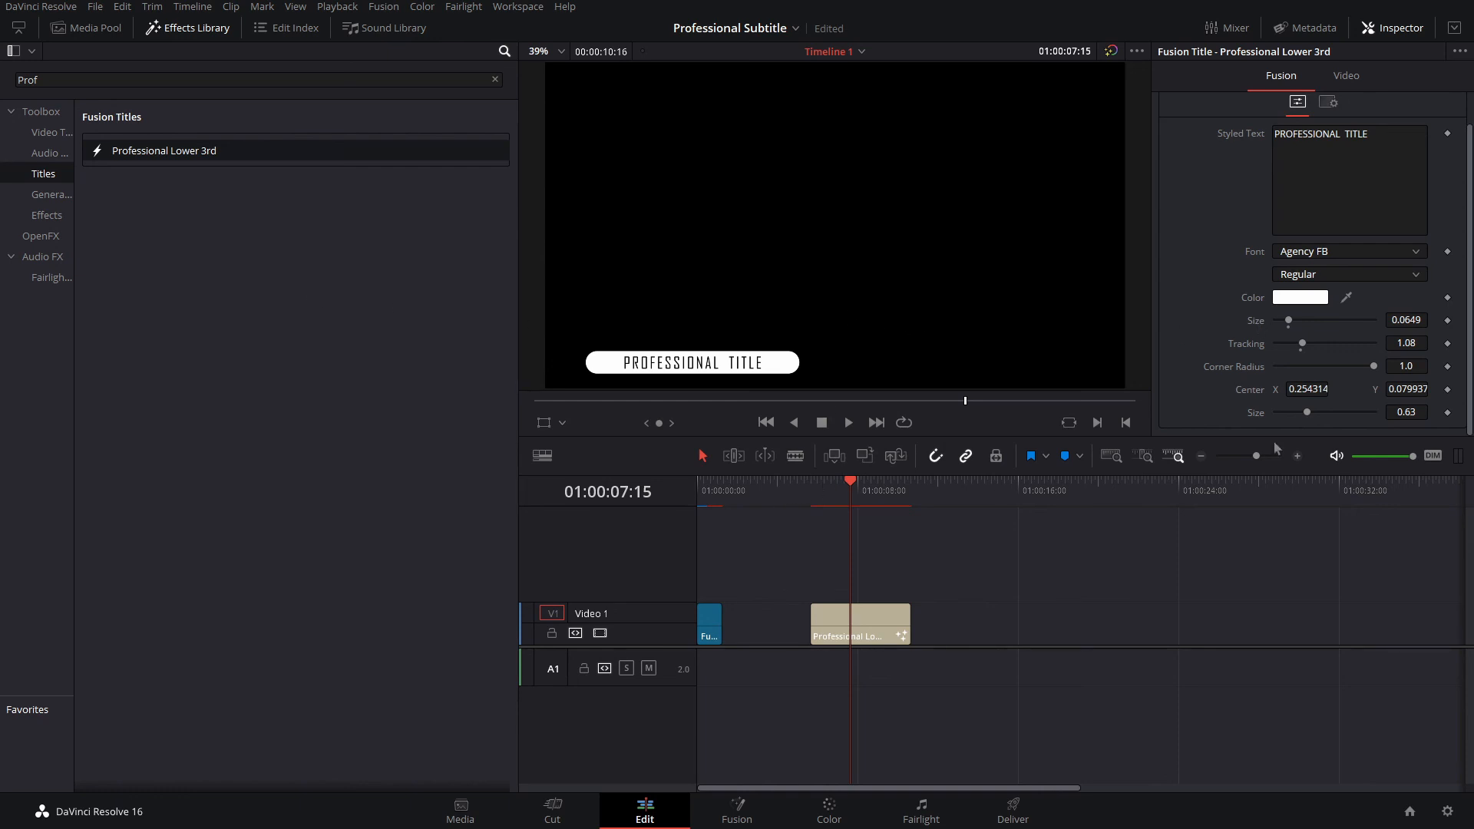
Step: Open the first Fusion clip's node graph, inspect Background1's color settings, and return to the Edit page
{"action": "left_click", "coordinate": [702, 493]}
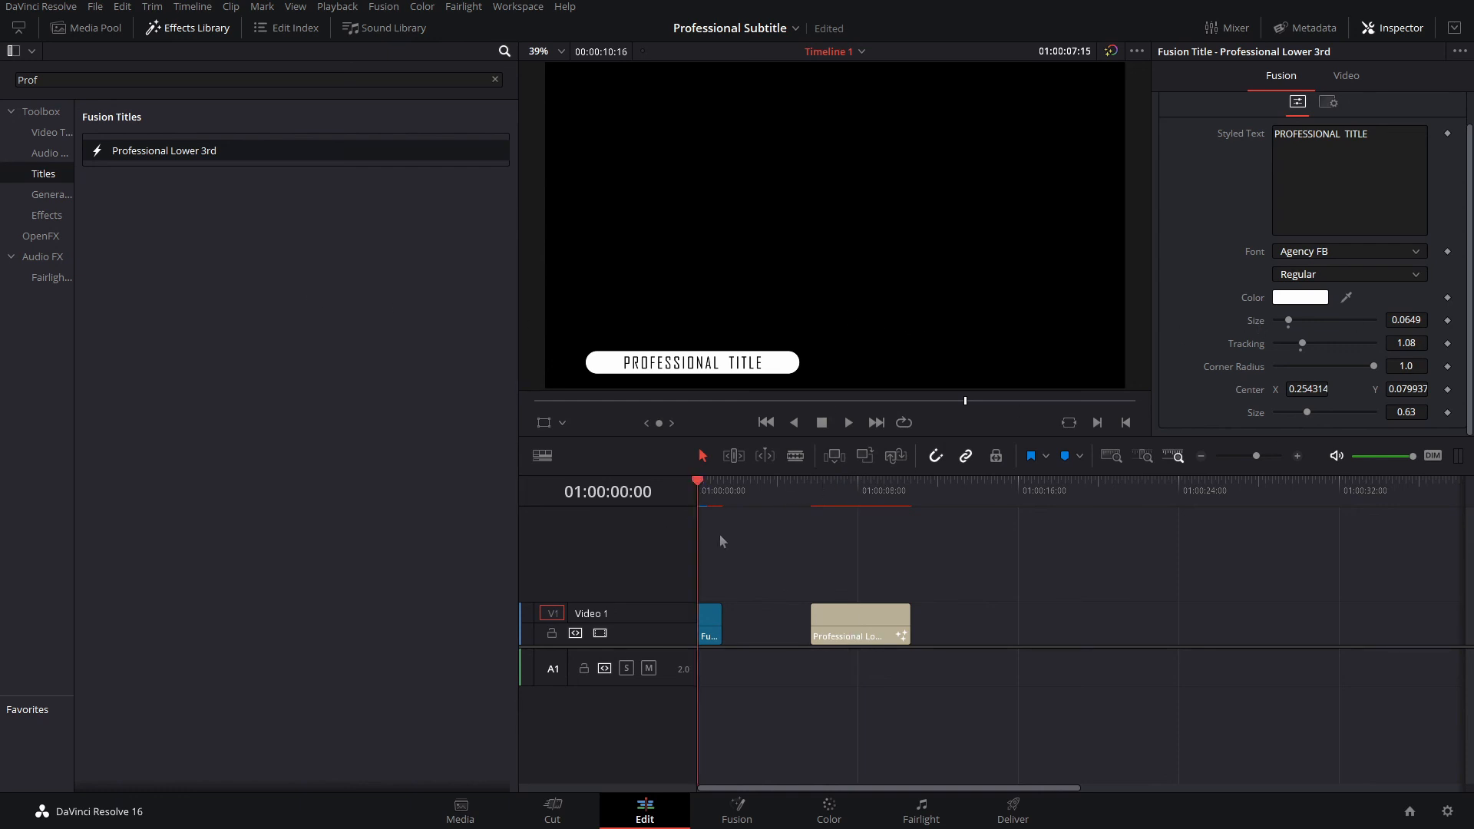
{"action": "left_click", "coordinate": [737, 811]}
{"action": "left_click_drag", "start_coordinate": [631, 579], "coordinate": [744, 605]}
{"action": "left_click", "coordinate": [498, 568]}
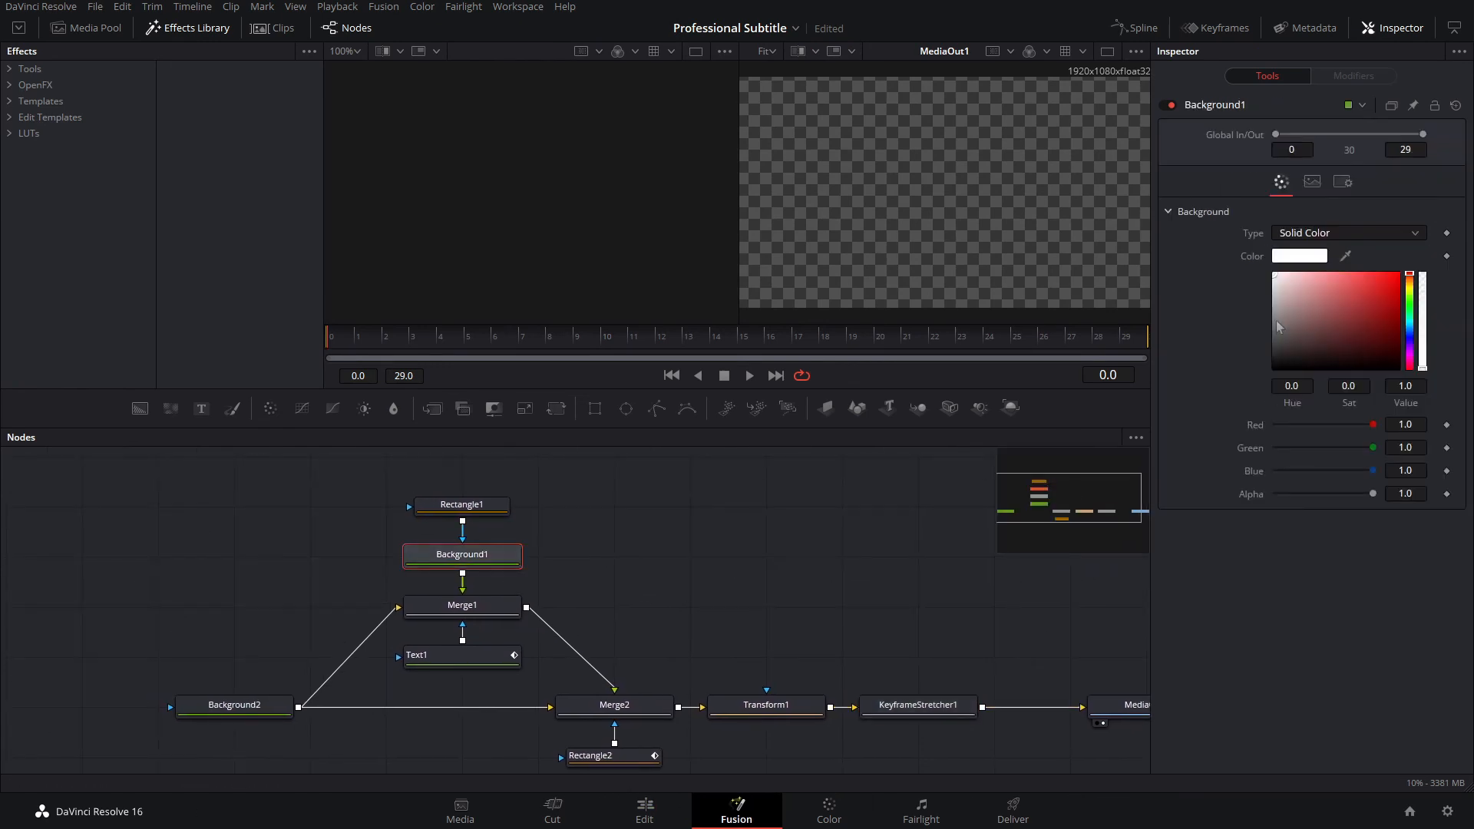
{"action": "left_click", "coordinate": [645, 812]}
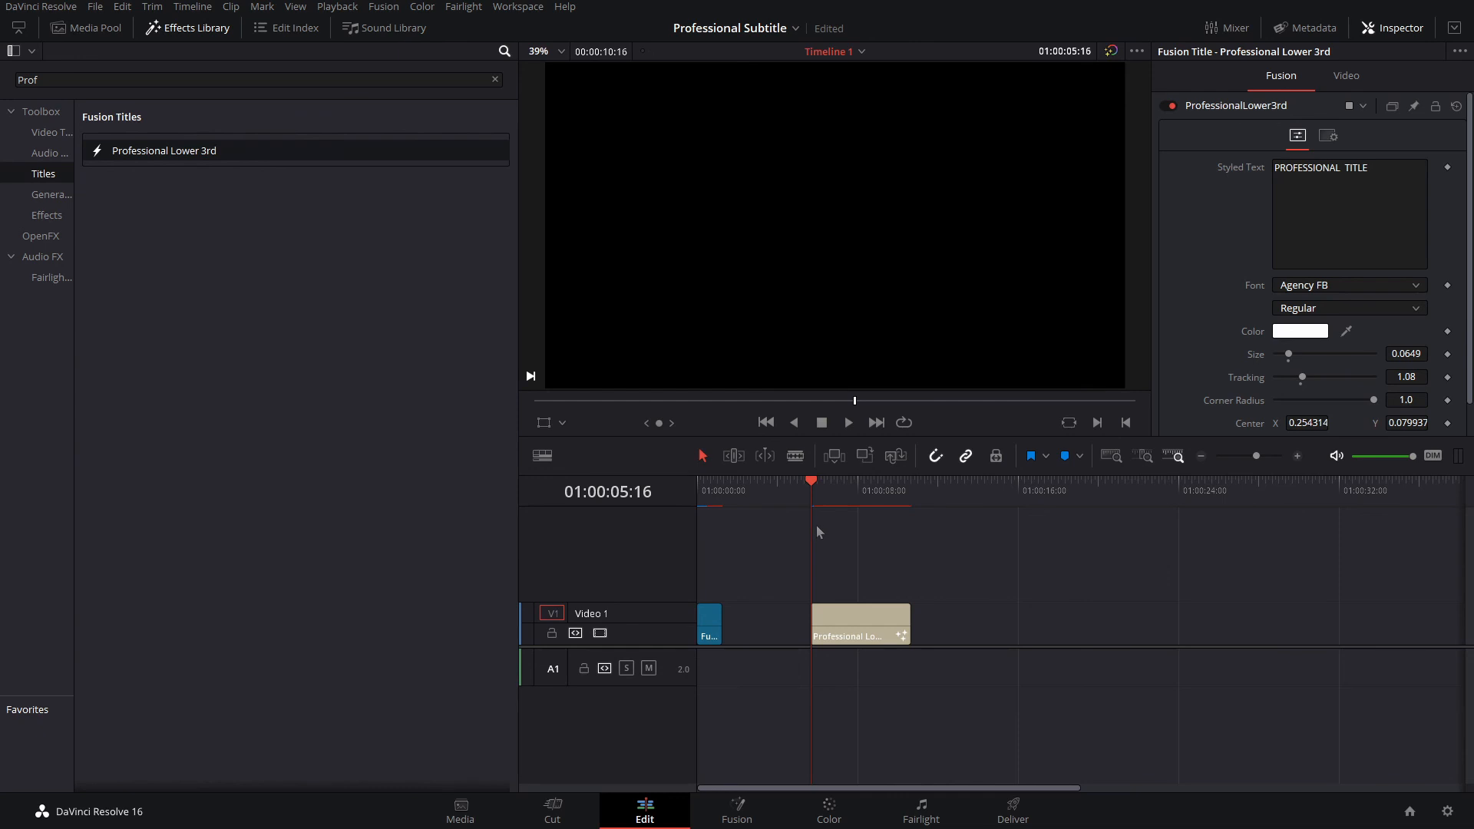
Step: Save the project, scrub through the customized title, and return the playhead to its start at 01:00:05:16
{"action": "key", "text": "ctrl+s"}
{"action": "left_click_drag", "start_coordinate": [834, 486], "coordinate": [855, 488]}
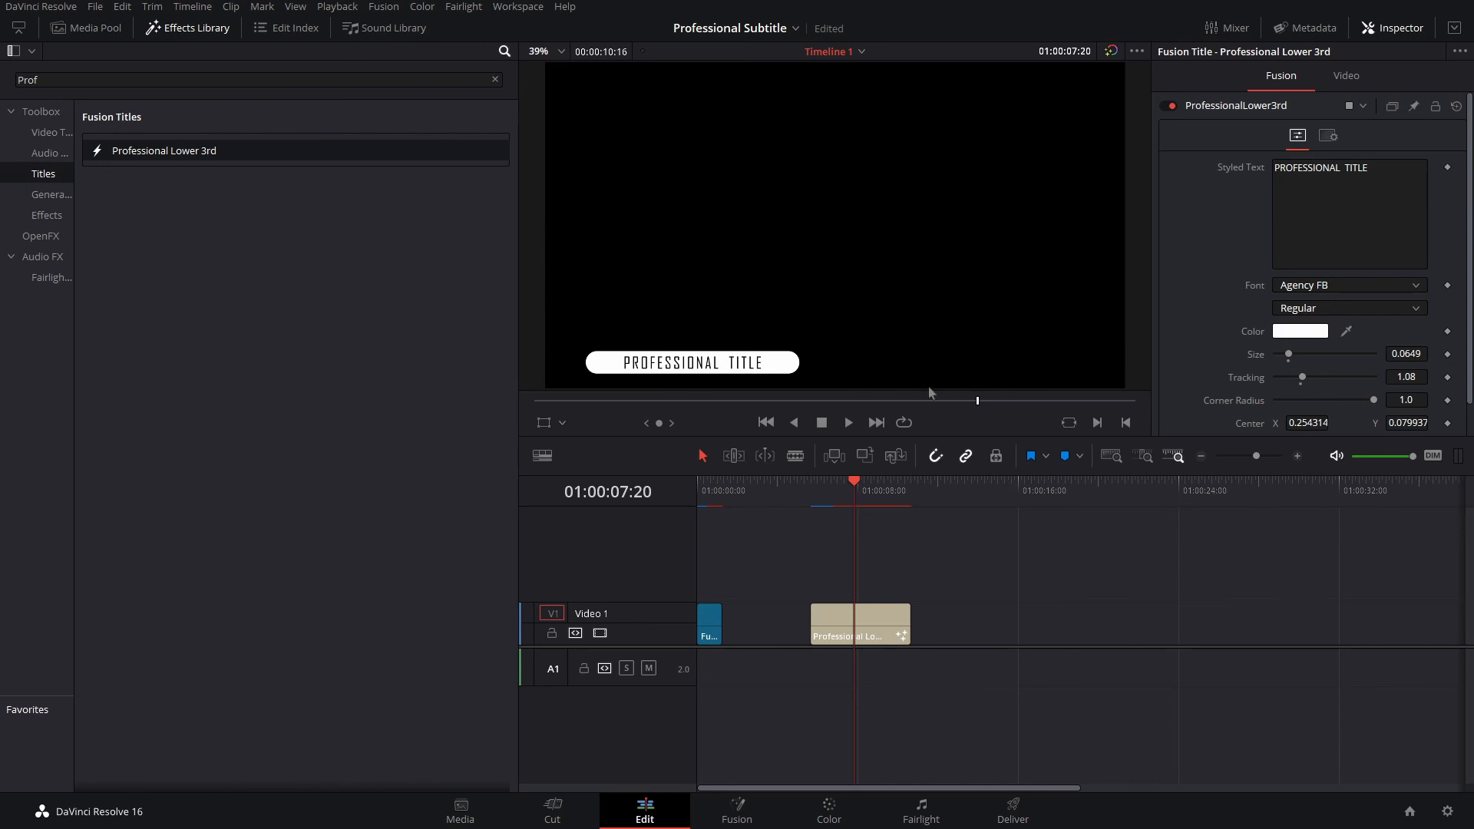
{"action": "left_click", "coordinate": [814, 506]}
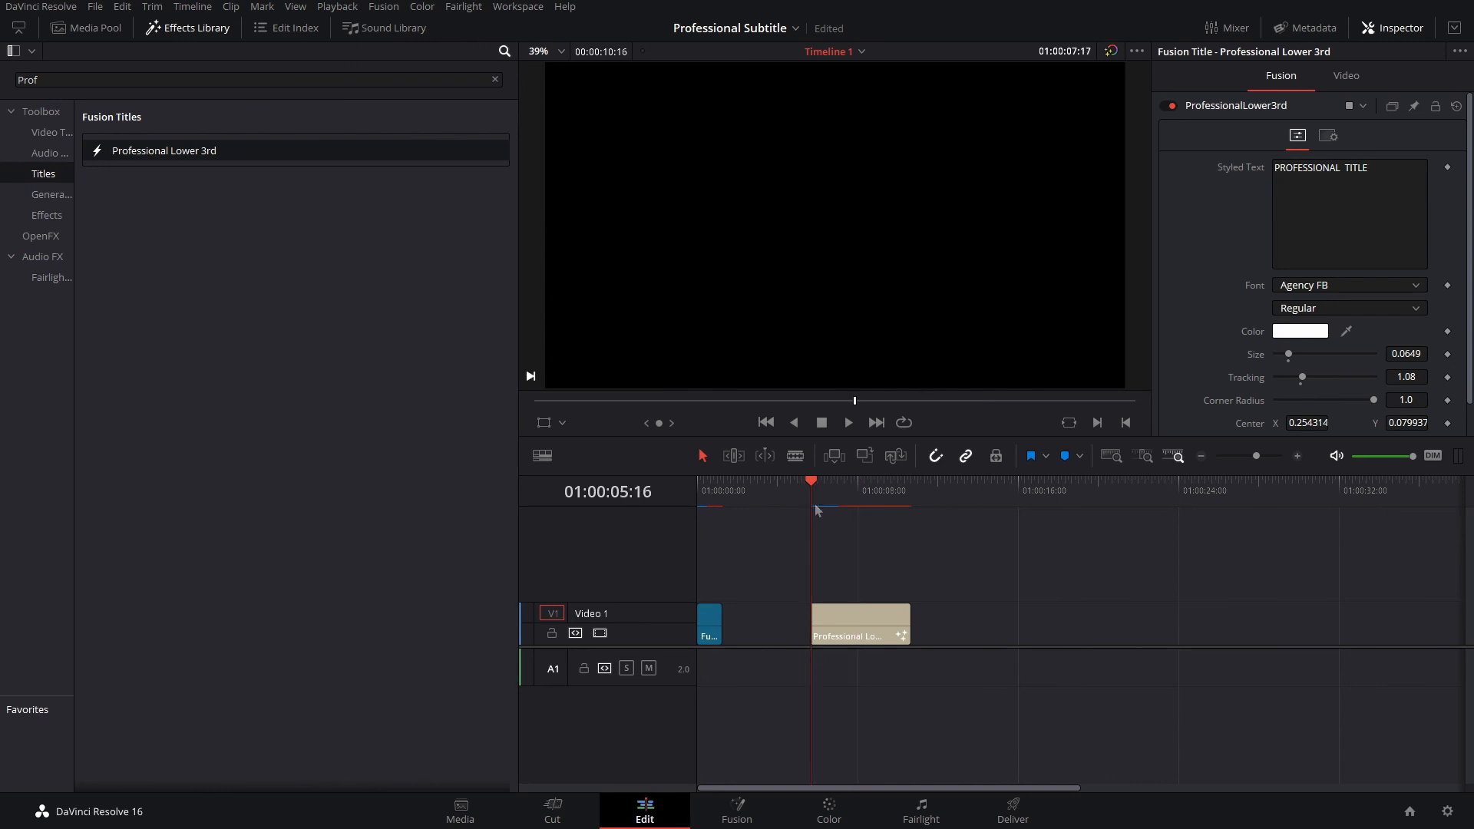